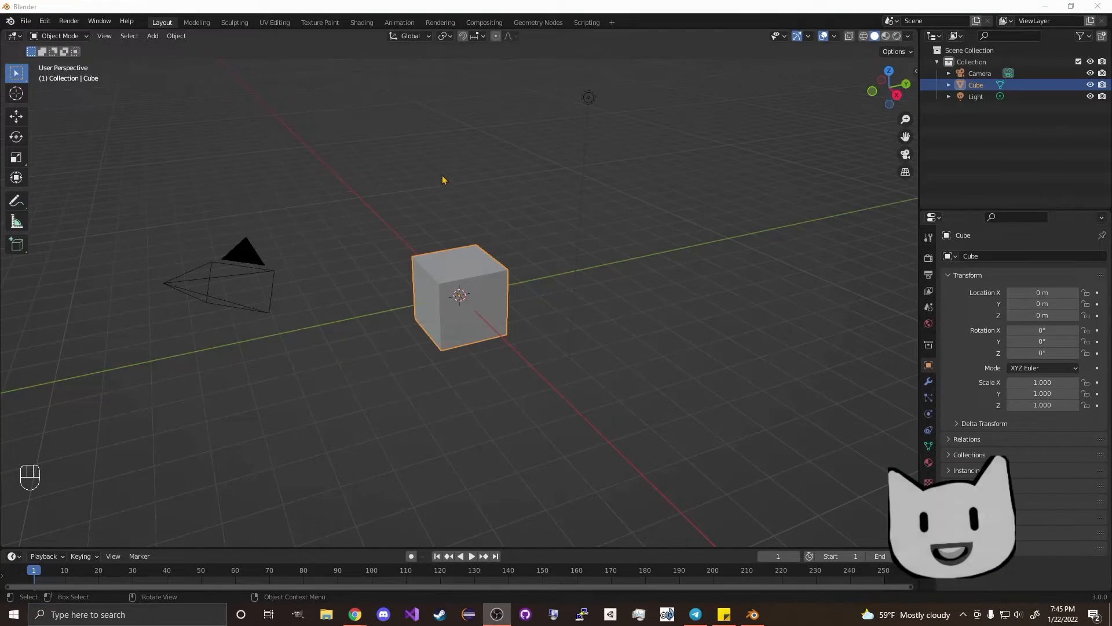
# Step: Delete the default camera and light from the scene, leaving only the cube
pyautogui.click(980, 74)
pyautogui.press('Delete')
pyautogui.click(976, 85)
pyautogui.press('Delete')
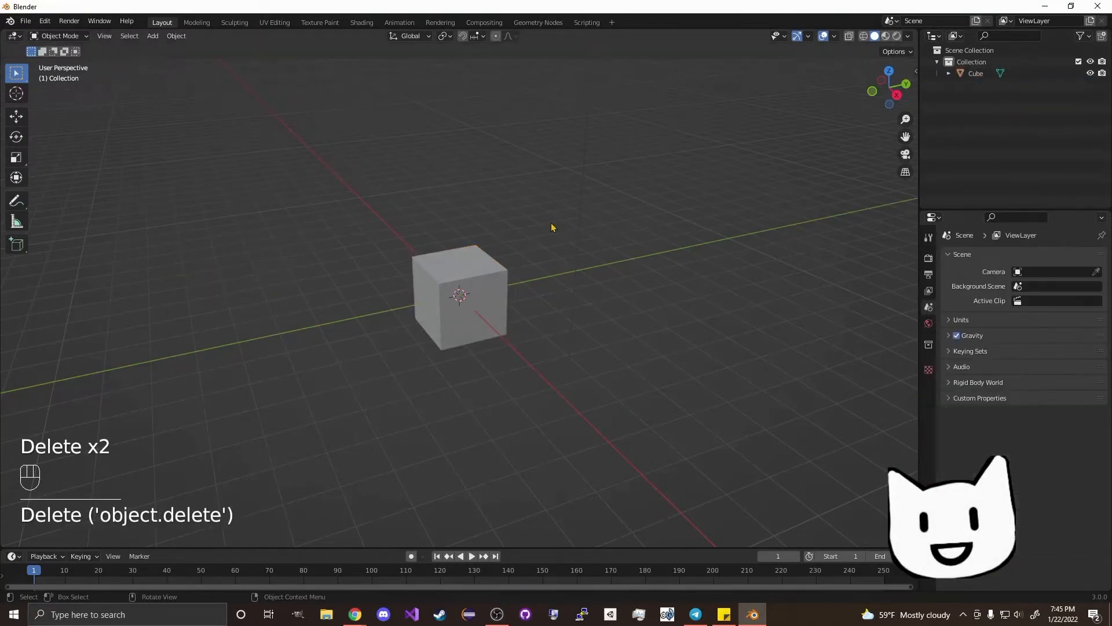
# Step: Raise the cube to about 0.91 m on Z and scale it uniformly to about 2.5
pyautogui.click(451, 280)
pyautogui.press('g')
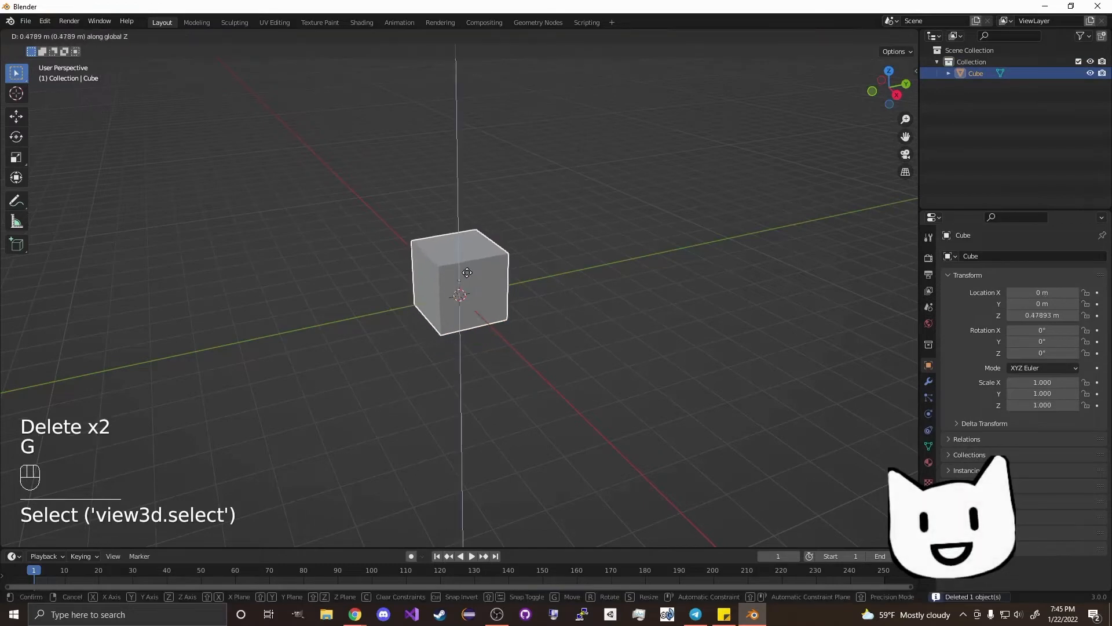
pyautogui.click(480, 259)
pyautogui.press('s')
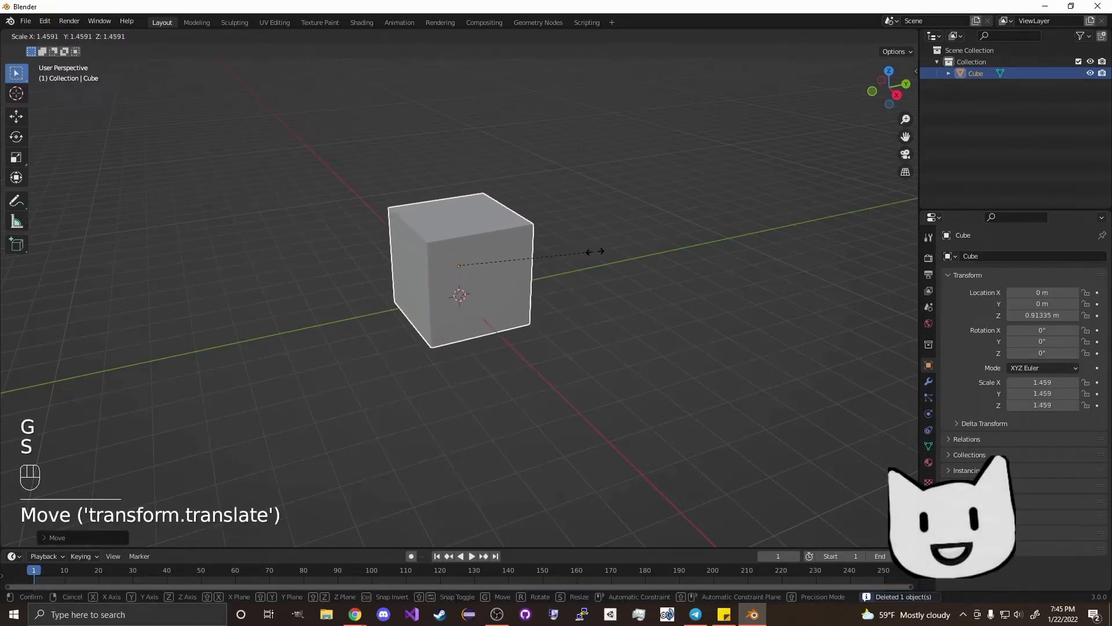
pyautogui.click(666, 266)
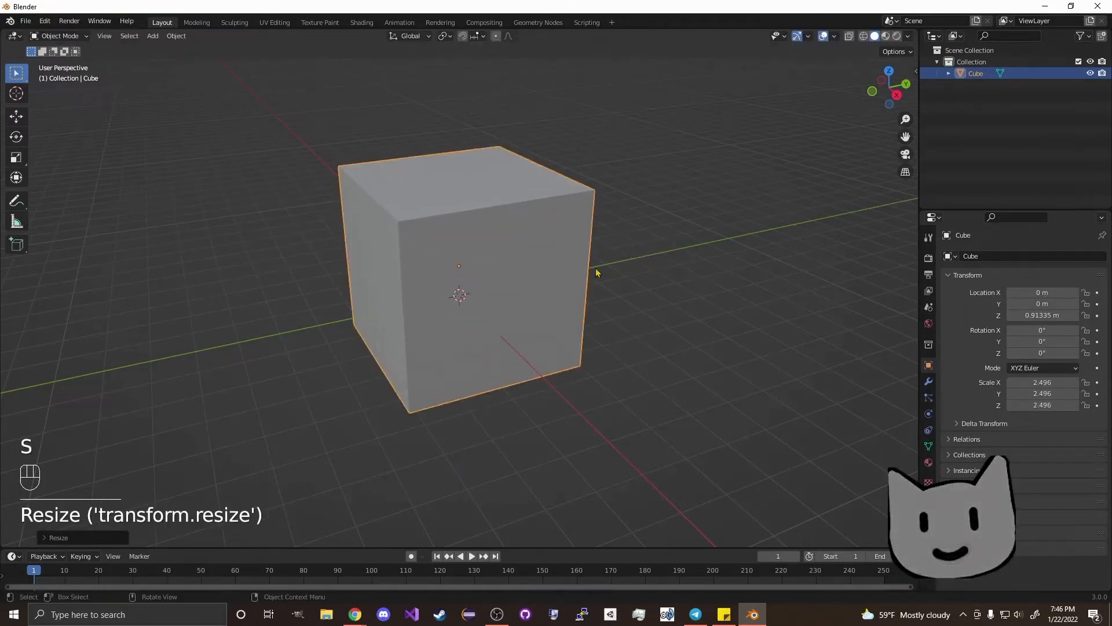
# Step: Stretch the cube along the Y axis to a Y scale of about 3.94
pyautogui.press('s')
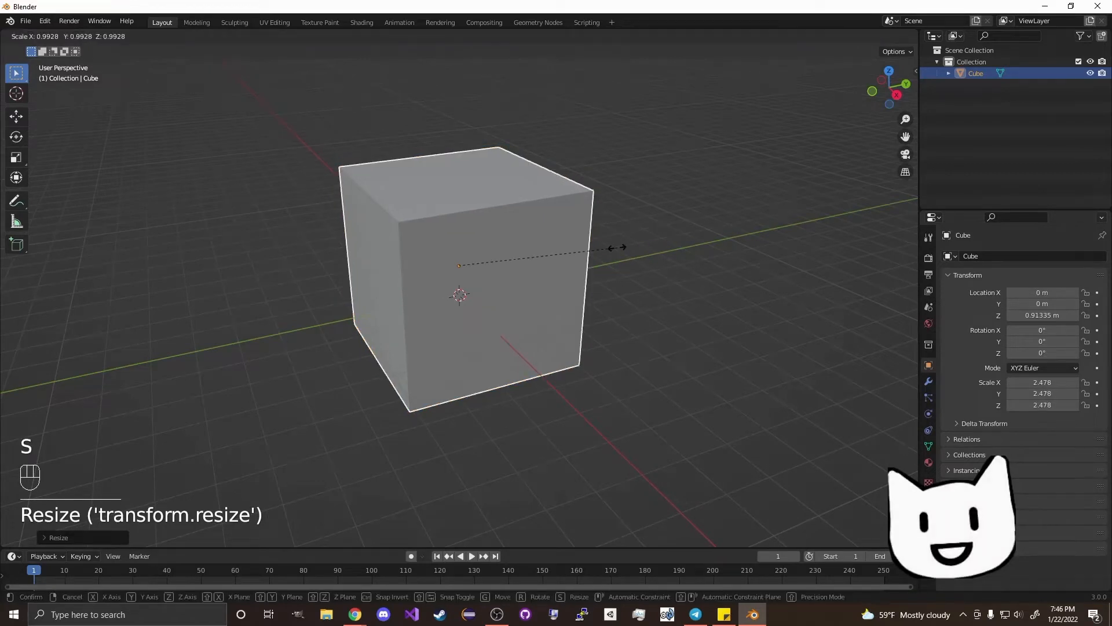
pyautogui.moveTo(613, 245); pyautogui.dragTo(716, 240, button='middle')
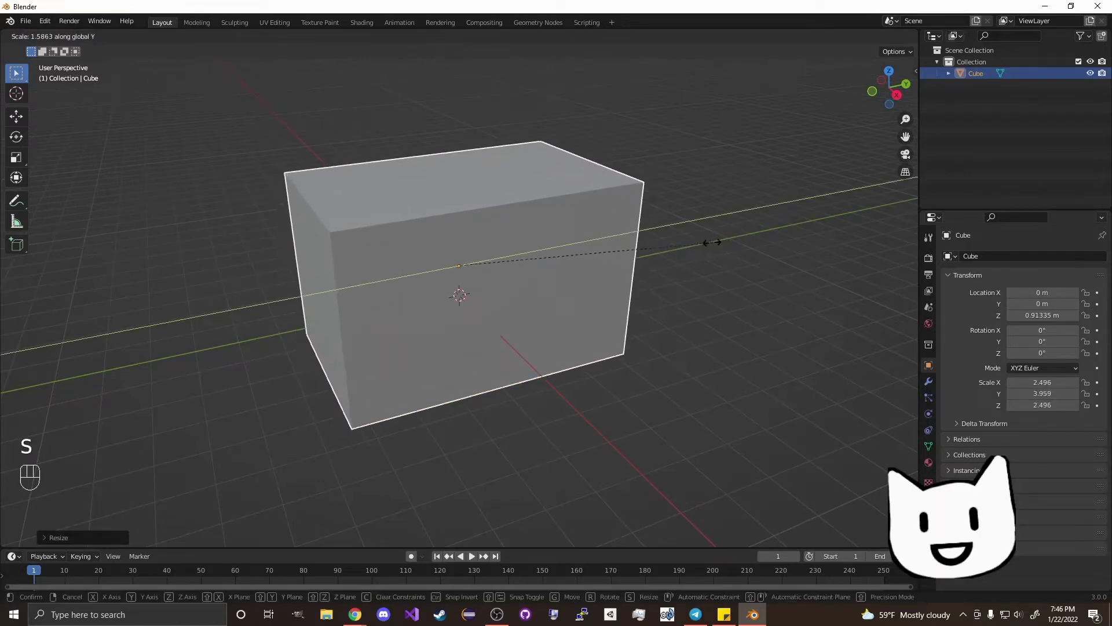
pyautogui.click(707, 248)
# Step: Move the box up along Z to a height of about 2.25 m so it rests near the ground plane
pyautogui.moveTo(537, 304)
pyautogui.mouseDown(button='middle')
pyautogui.moveTo(603, 283)
pyautogui.moveTo(566, 245)
pyautogui.moveTo(516, 252)
pyautogui.moveTo(544, 315)
pyautogui.mouseUp(button='middle')
pyautogui.press('g')
pyautogui.press('z')
pyautogui.click(610, 235)
pyautogui.press('g')
pyautogui.press('z')
pyautogui.click(558, 247)
pyautogui.scroll(-1, 548, 317)
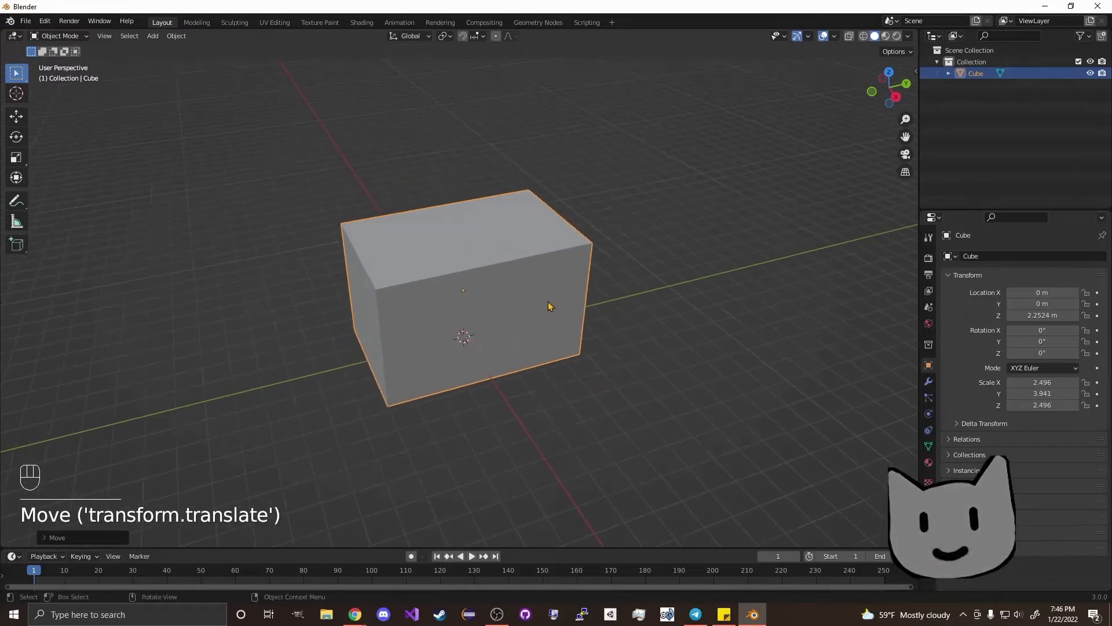
# Step: In Edit Mode with face selection, extrude the box's top face in place and scale it slightly outward to form an overhang
pyautogui.press('Tab')
pyautogui.moveTo(568, 210); pyautogui.dragTo(268, 158, button='middle')
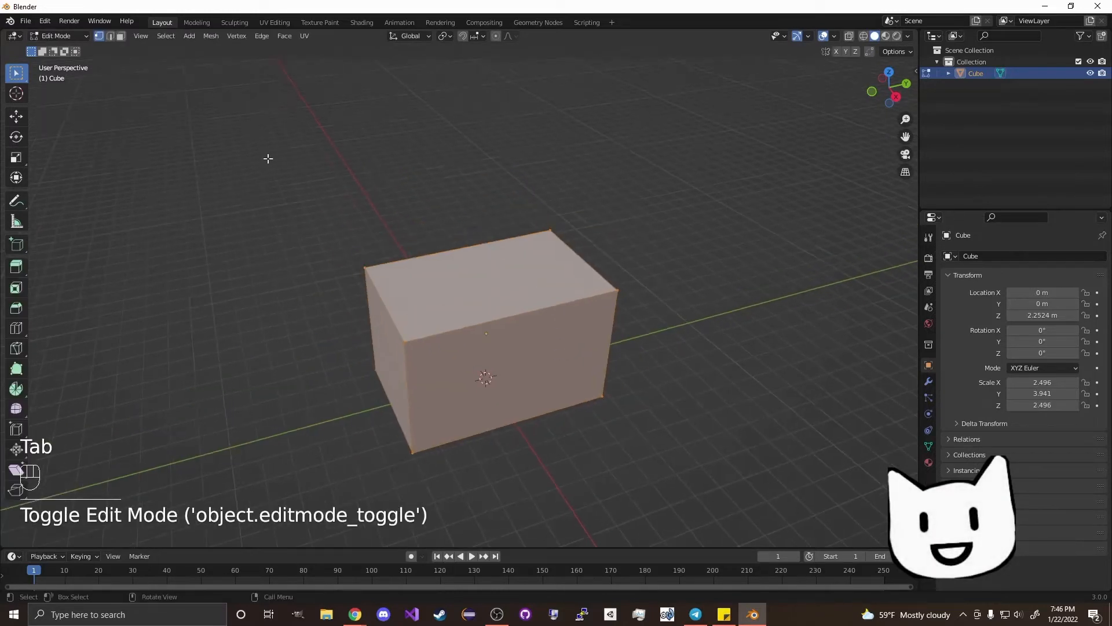
pyautogui.click(121, 35)
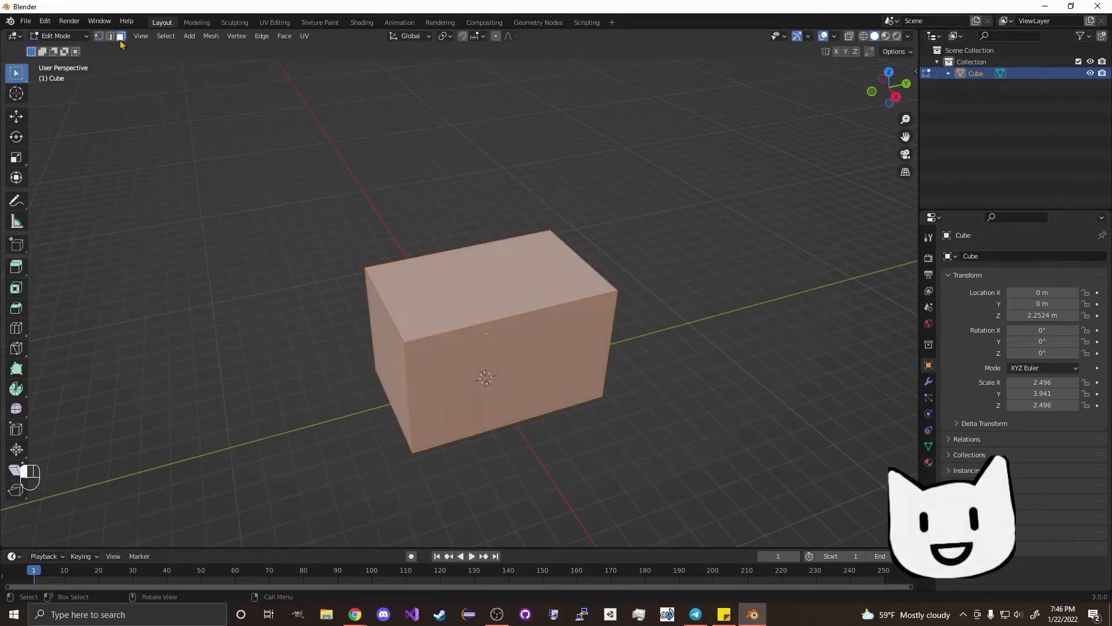
pyautogui.click(426, 209)
pyautogui.click(452, 271)
pyautogui.moveTo(632, 317); pyautogui.dragTo(589, 322, button='middle')
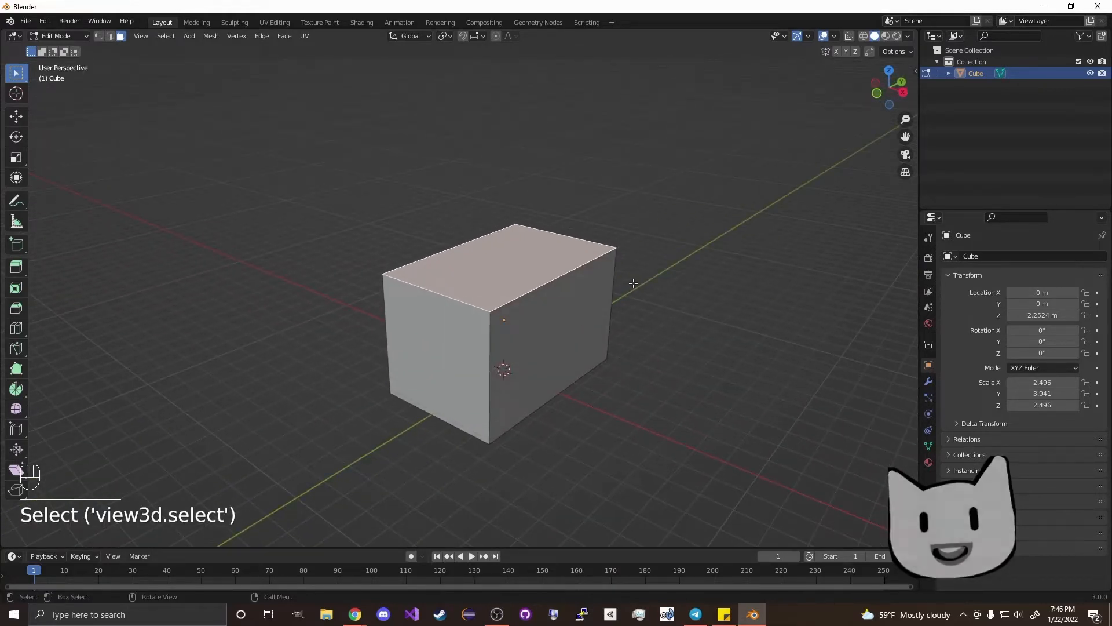
pyautogui.press('e')
pyautogui.rightClick(633, 282)
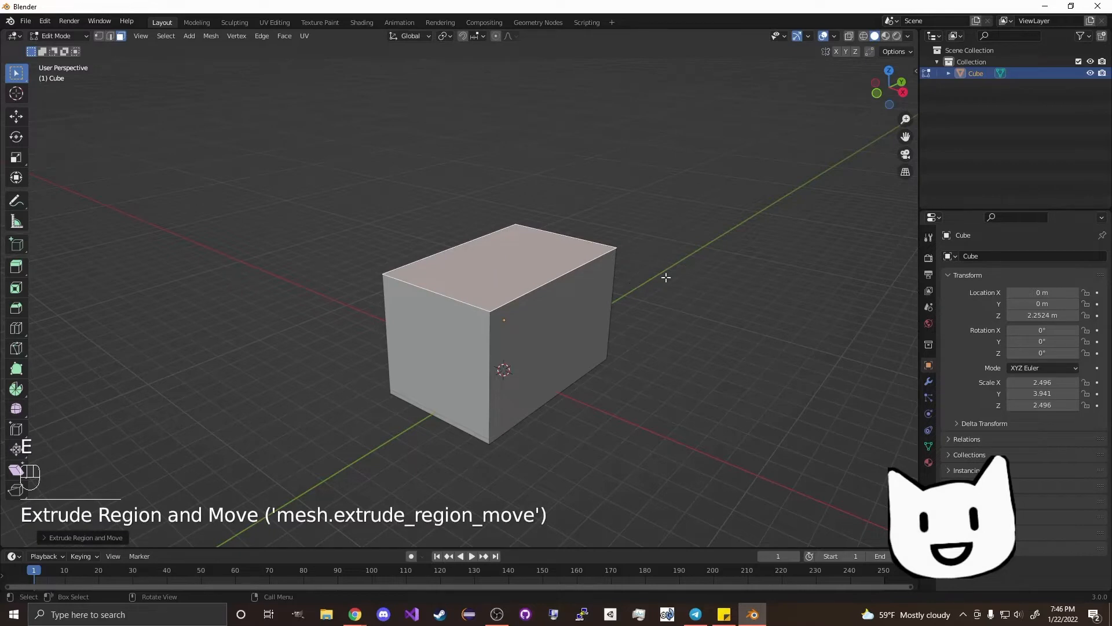
pyautogui.press('s')
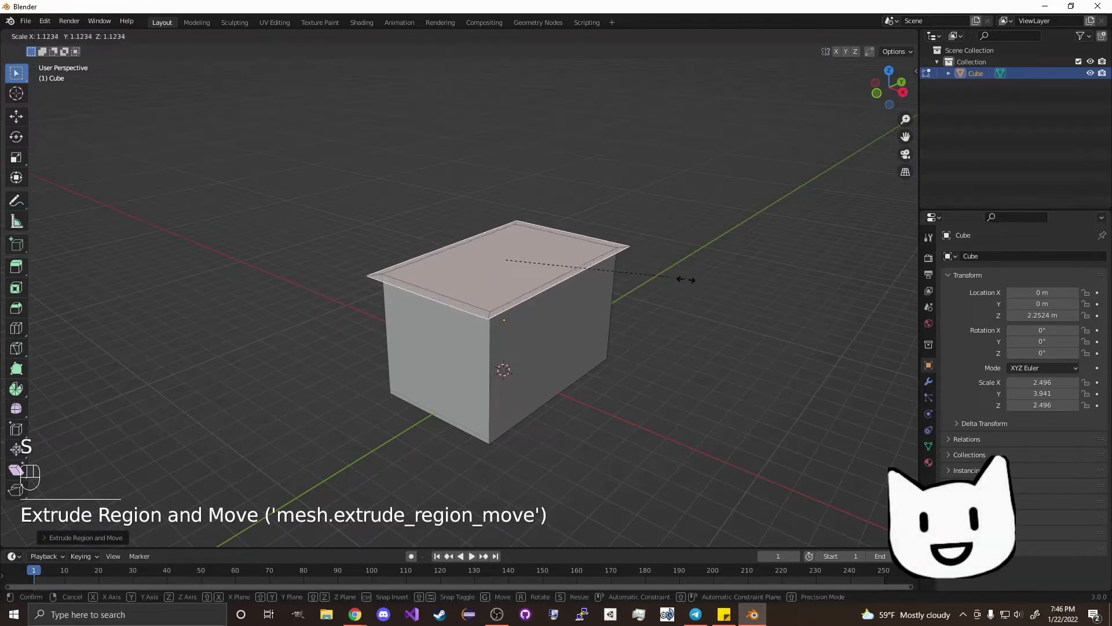
pyautogui.click(694, 279)
# Step: Extrude the enlarged top face upward to form the second storey
pyautogui.scroll(4, 696, 279)
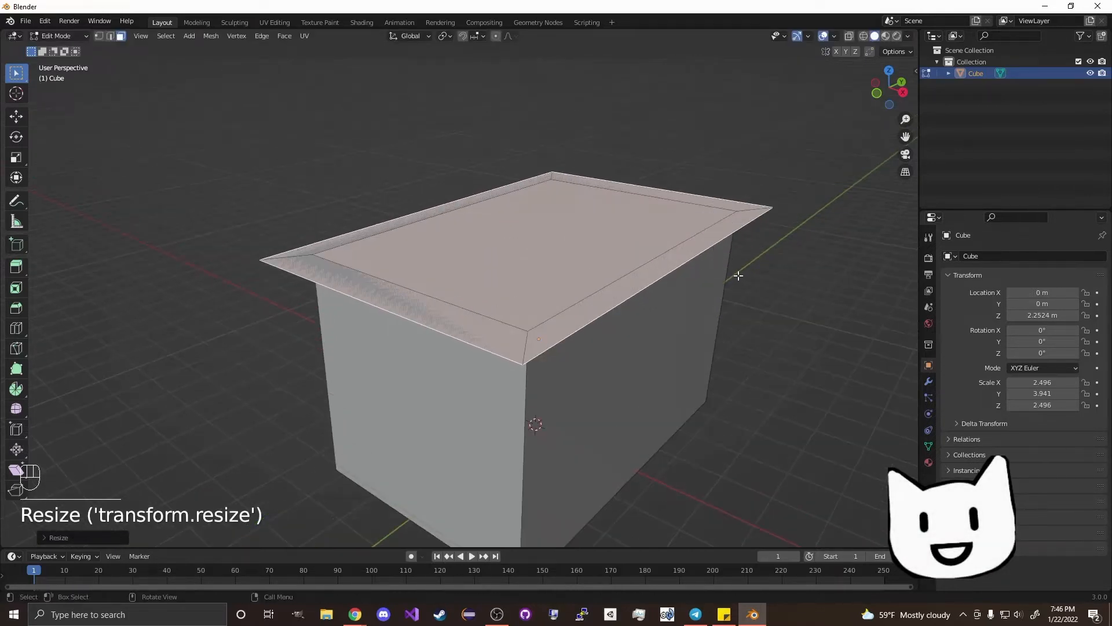
pyautogui.moveTo(738, 275); pyautogui.dragTo(638, 293, button='middle')
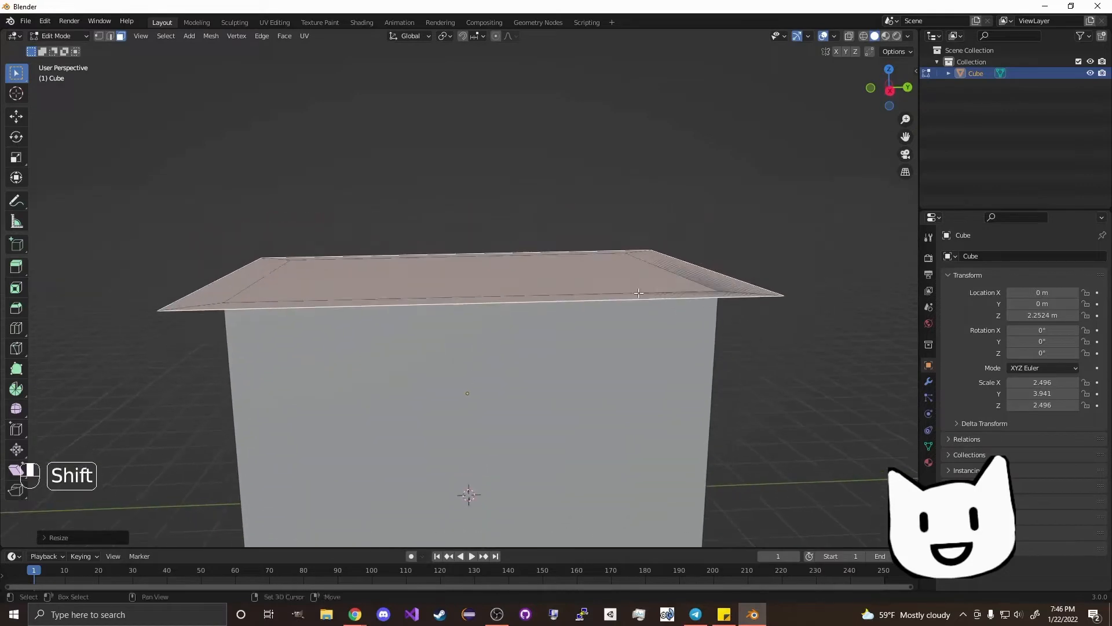
pyautogui.press('e')
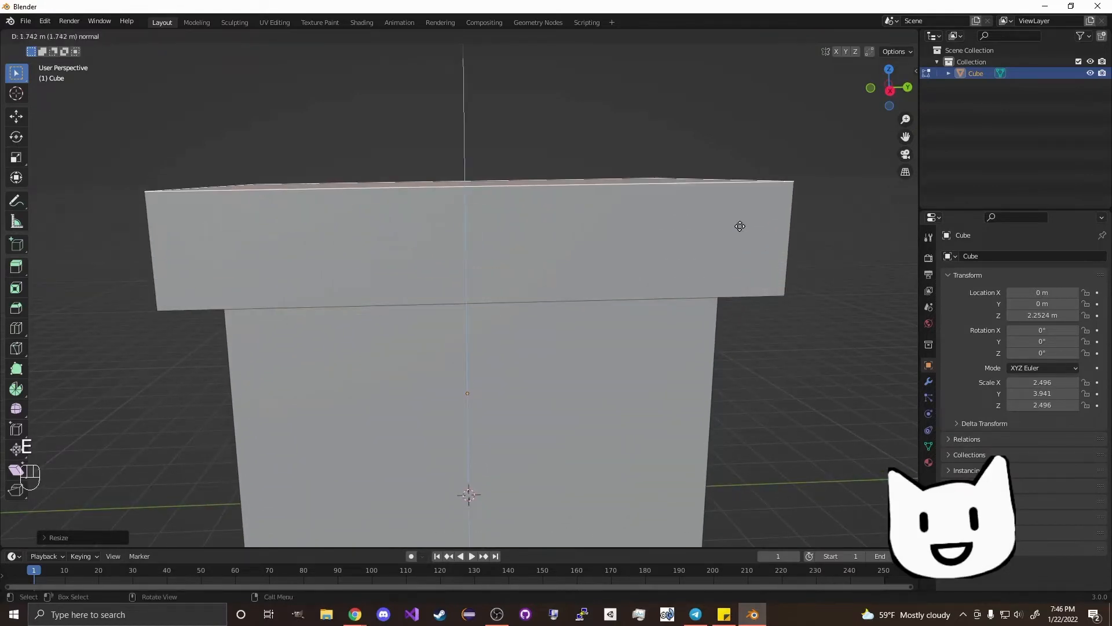
pyautogui.click(737, 127)
pyautogui.scroll(-5, 648, 199)
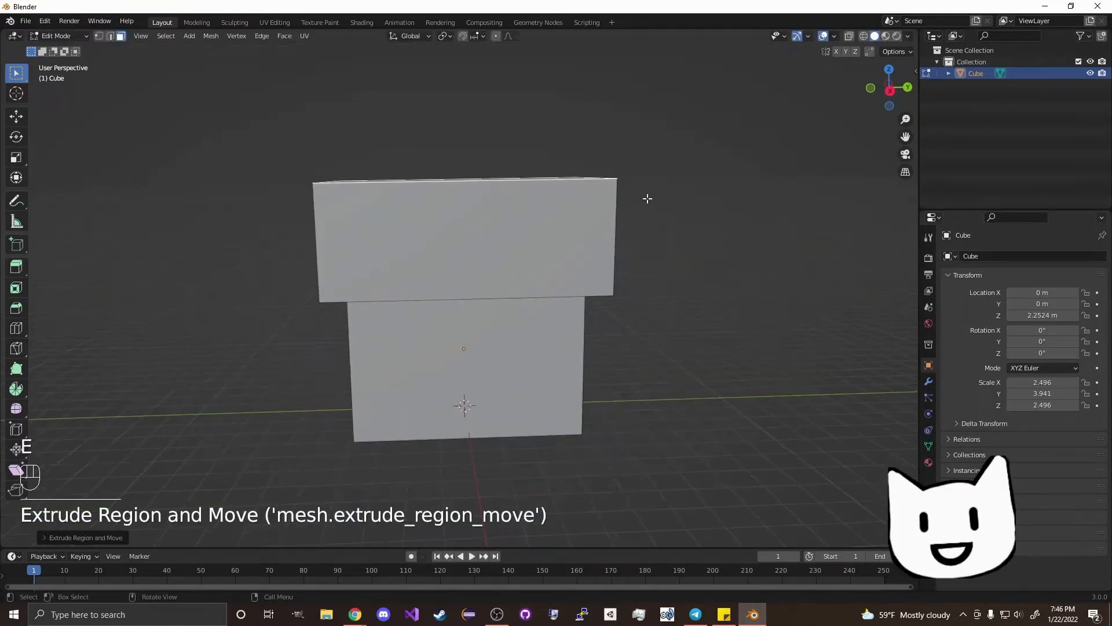
# Step: Extrude the second storey's top face in place and scale it outward by about 1.14
pyautogui.moveTo(648, 199); pyautogui.dragTo(672, 252, button='middle')
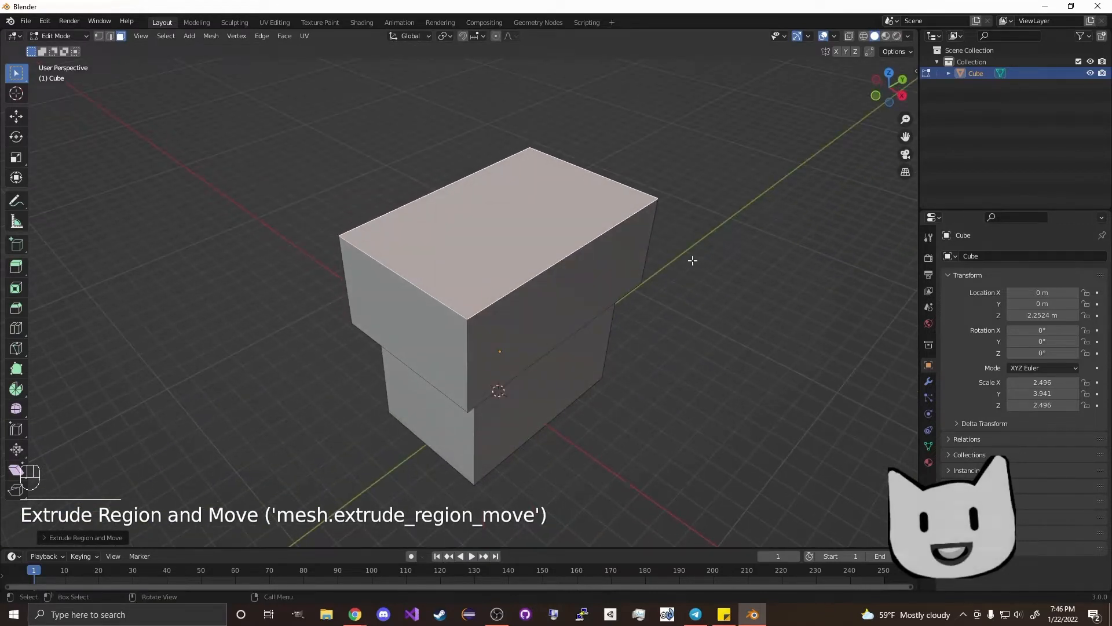
pyautogui.press('e')
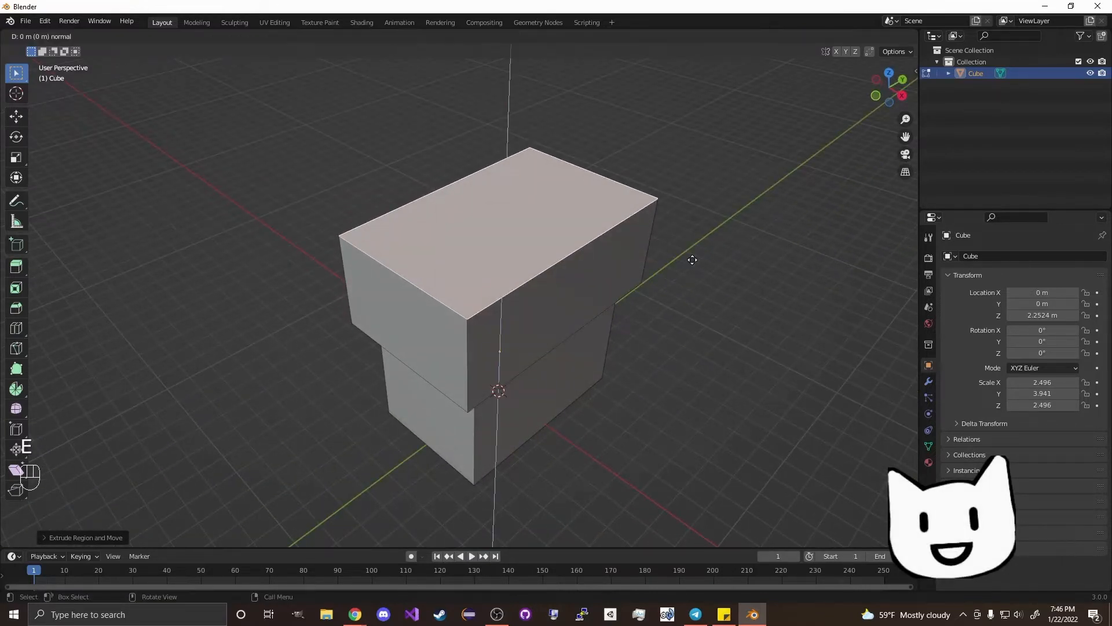
pyautogui.rightClick(692, 259)
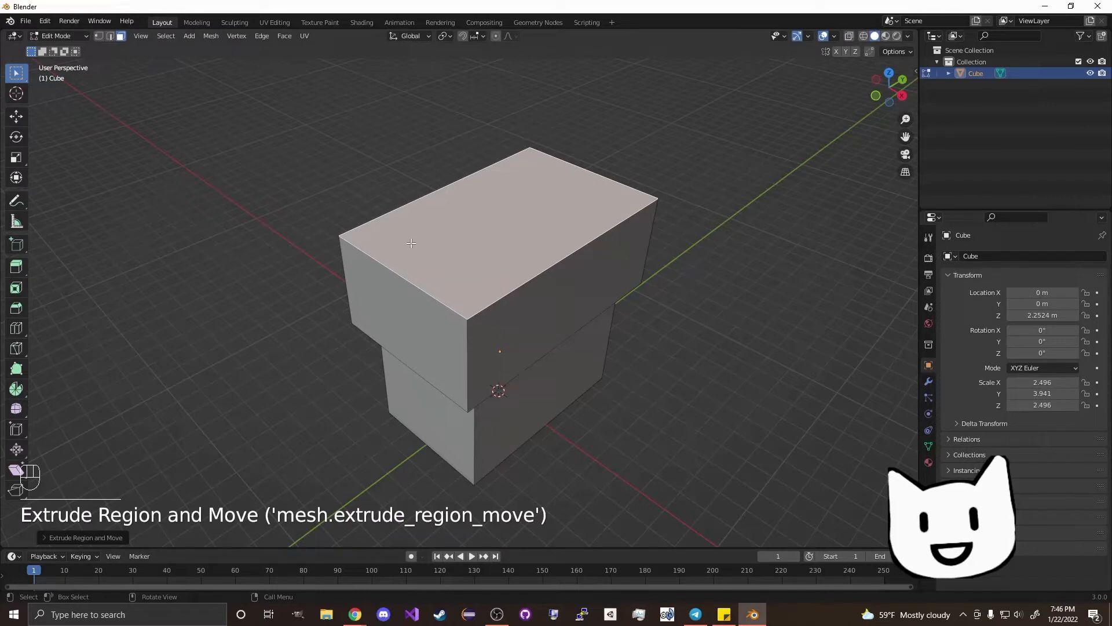
pyautogui.press('s')
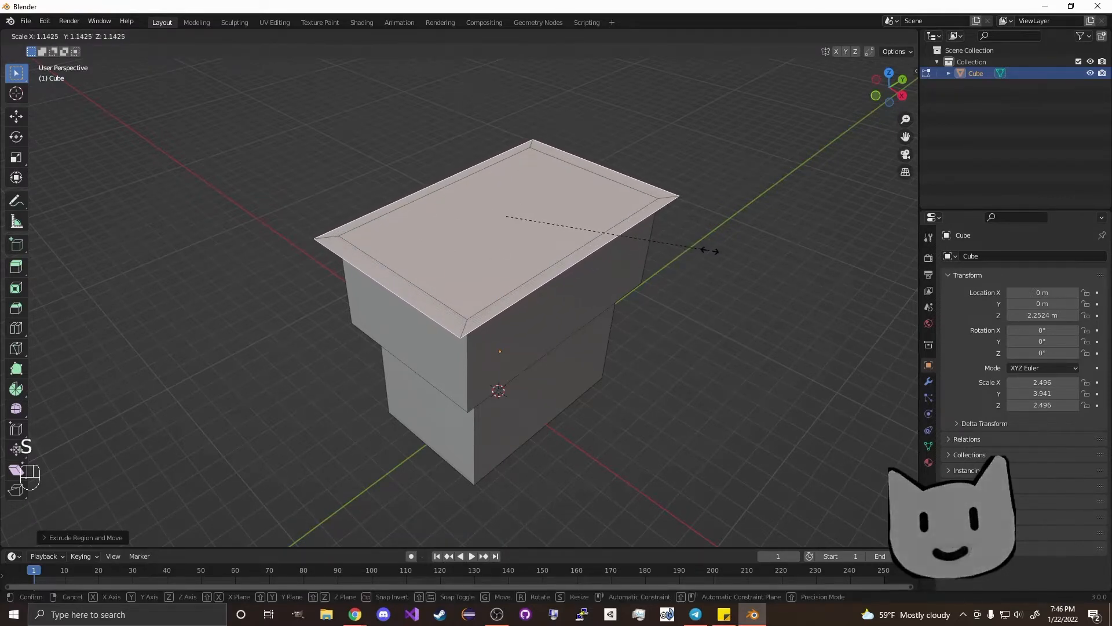
pyautogui.click(708, 249)
# Step: Extrude the widened top face upward about 4.5 m to form the roof block
pyautogui.moveTo(650, 288); pyautogui.dragTo(737, 273, button='middle')
pyautogui.press('e')
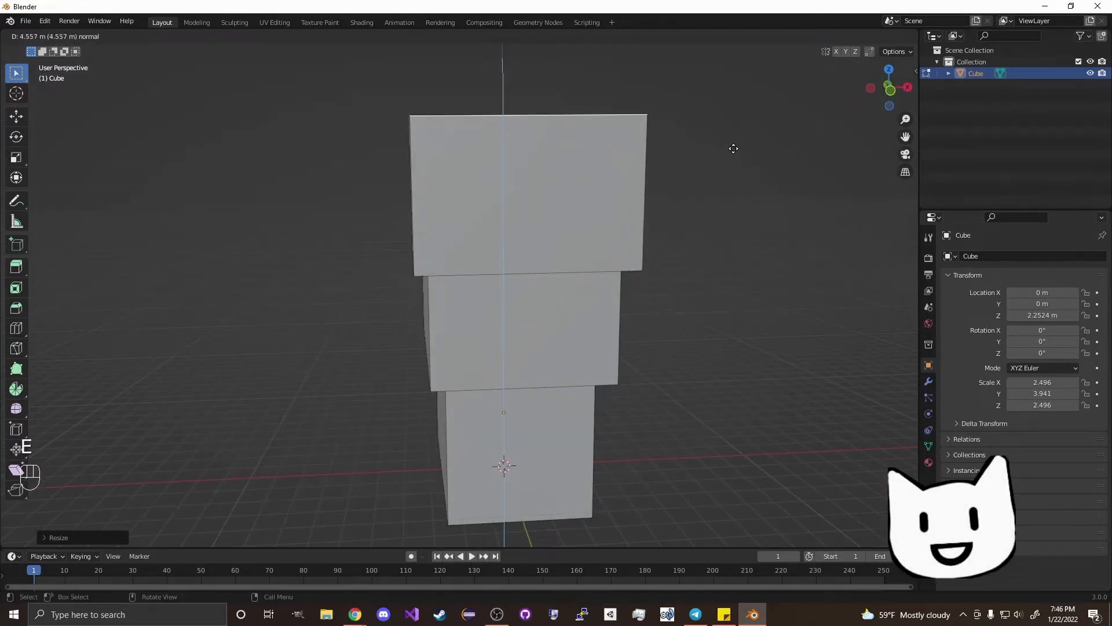
pyautogui.click(734, 154)
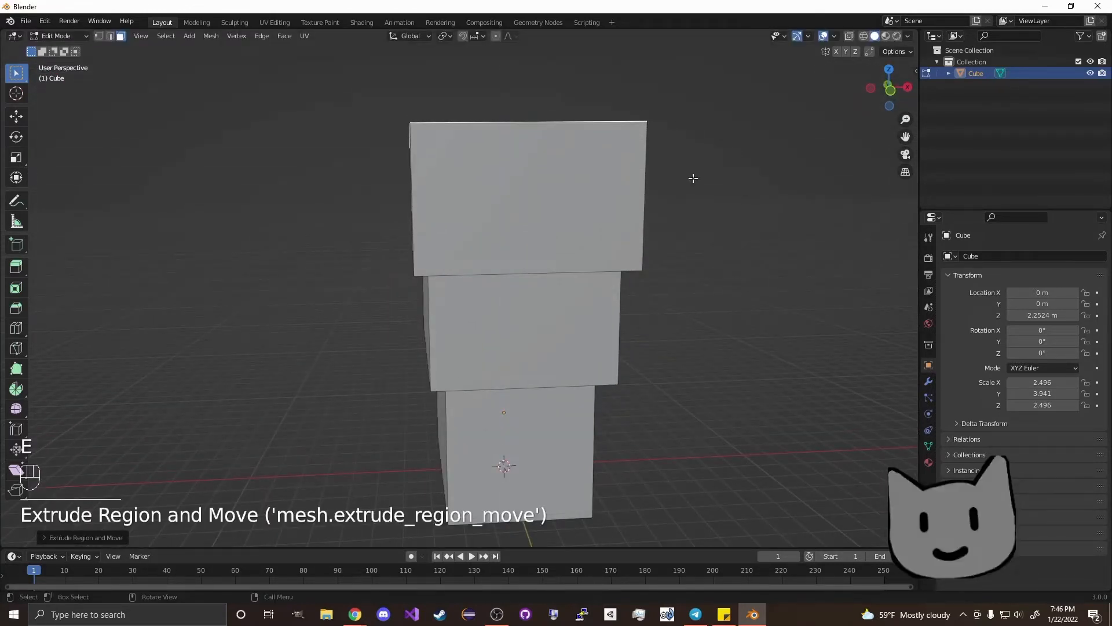
# Step: Merge the two top vertices at one short end of the roof block at their center to form a gable peak
pyautogui.click(100, 36)
pyautogui.moveTo(728, 181); pyautogui.dragTo(693, 206, button='middle')
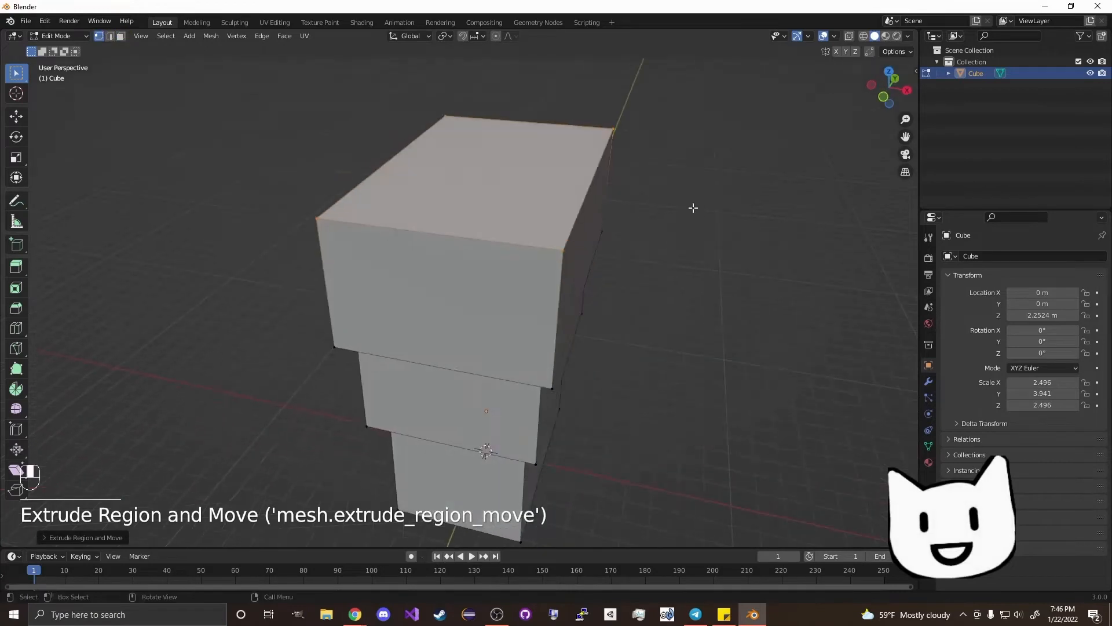
pyautogui.click(289, 156)
pyautogui.moveTo(273, 176); pyautogui.dragTo(337, 235)
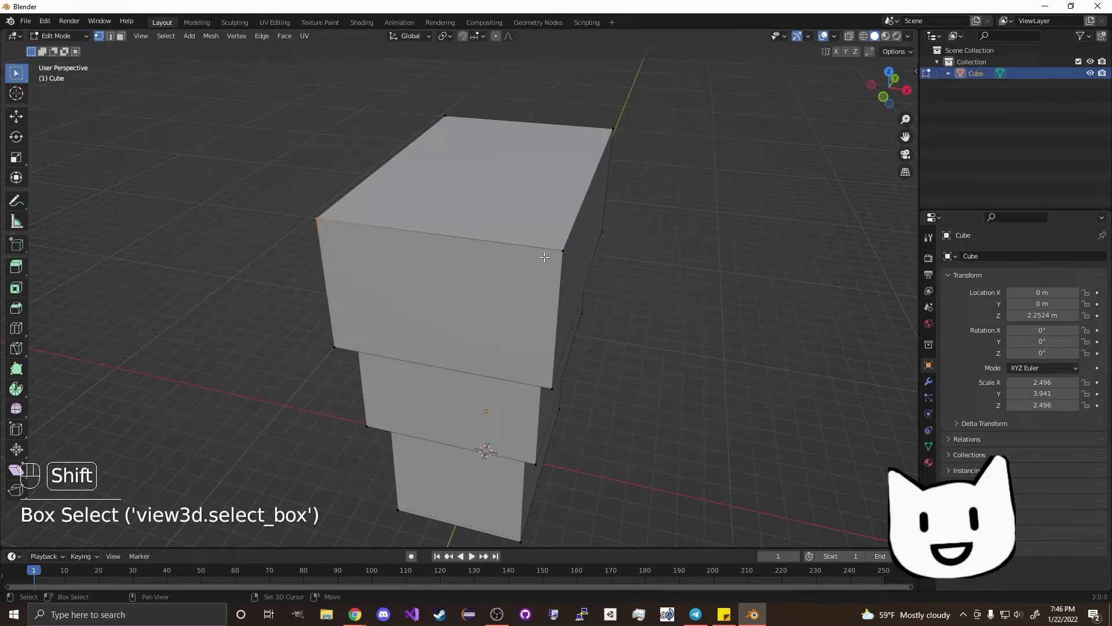
pyautogui.keyDown('shift'); pyautogui.moveTo(582, 239); pyautogui.dragTo(548, 256); pyautogui.keyUp('shift')
pyautogui.press('m')
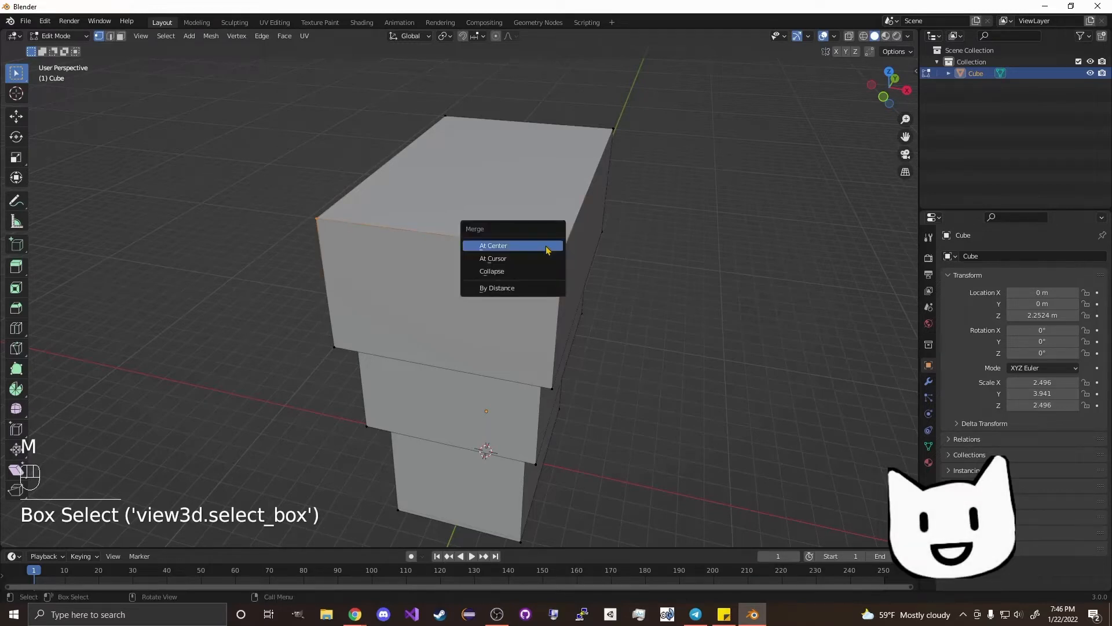
pyautogui.click(501, 248)
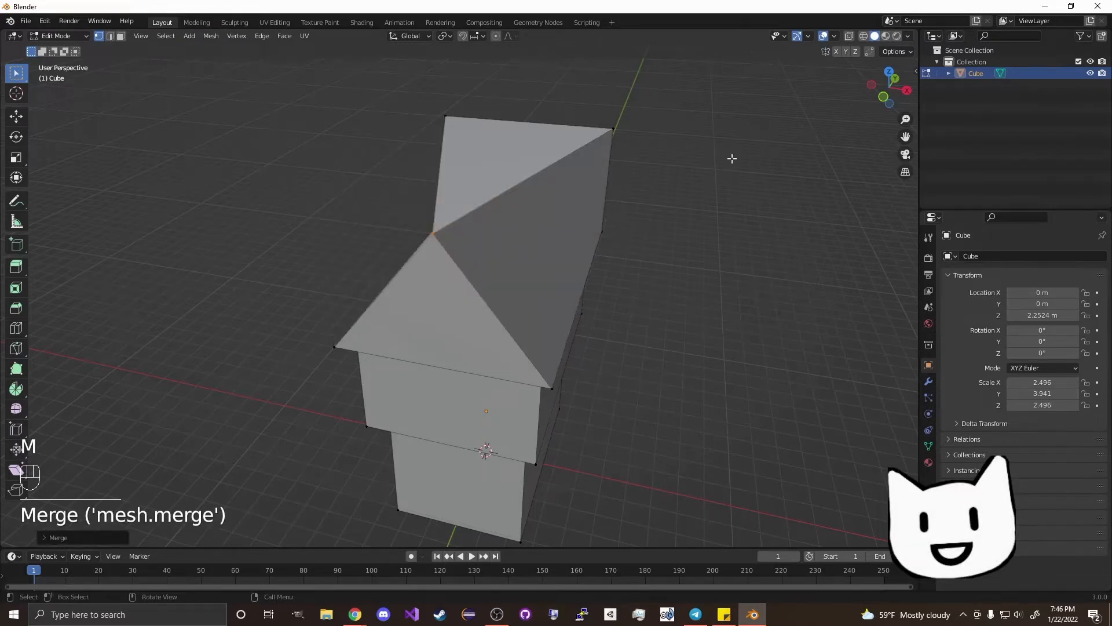
# Step: Merge the two remaining top vertices at the opposite end at their center to complete the gabled roof
pyautogui.moveTo(732, 158); pyautogui.dragTo(566, 164, button='middle')
pyautogui.keyDown('shift'); pyautogui.moveTo(391, 206); pyautogui.dragTo(453, 239); pyautogui.keyUp('shift')
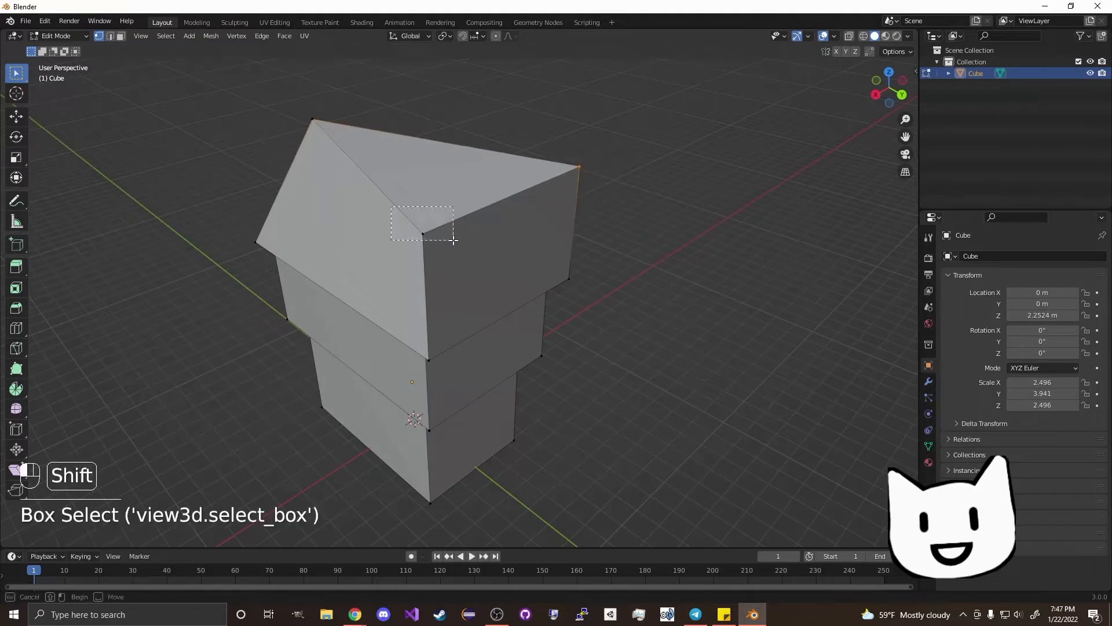
pyautogui.press('m')
pyautogui.click(446, 239)
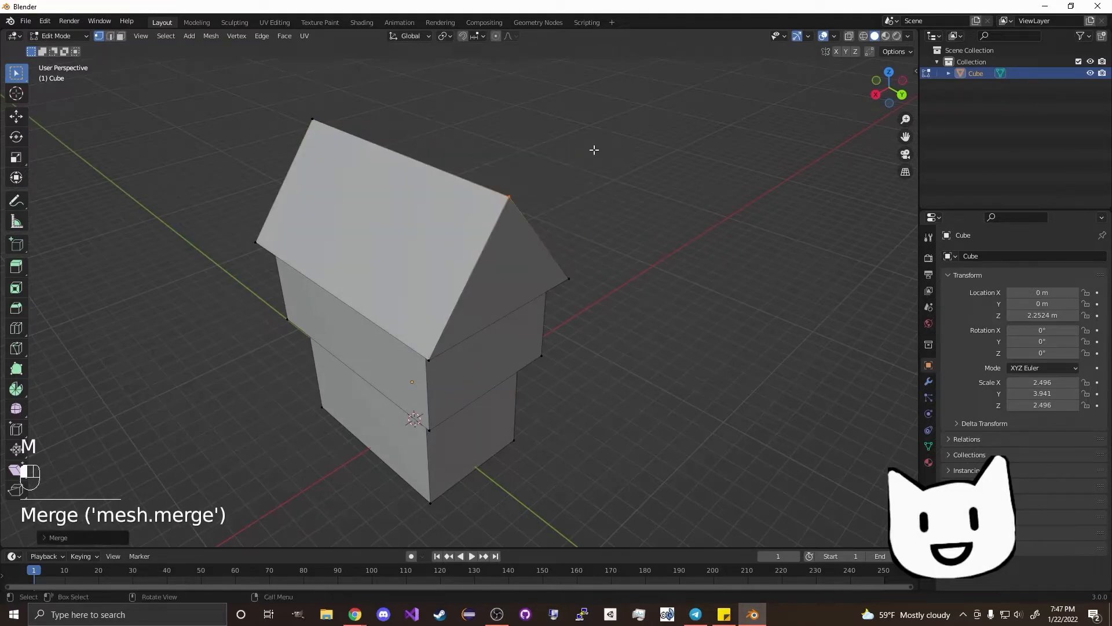
# Step: Select both sloping roof faces and extrude them about 0.3 m outward
pyautogui.click(120, 36)
pyautogui.moveTo(377, 195); pyautogui.dragTo(649, 188, button='middle')
pyautogui.click(464, 186)
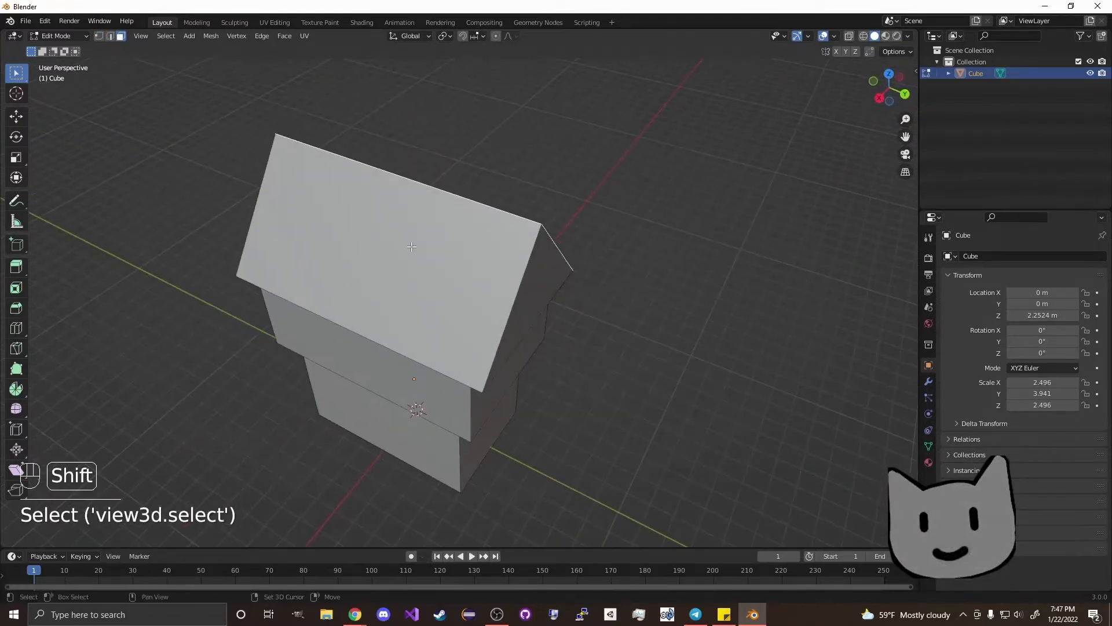
pyautogui.keyDown('shift'); pyautogui.click(313, 232); pyautogui.keyUp('shift')
pyautogui.moveTo(313, 231); pyautogui.dragTo(438, 193, button='middle')
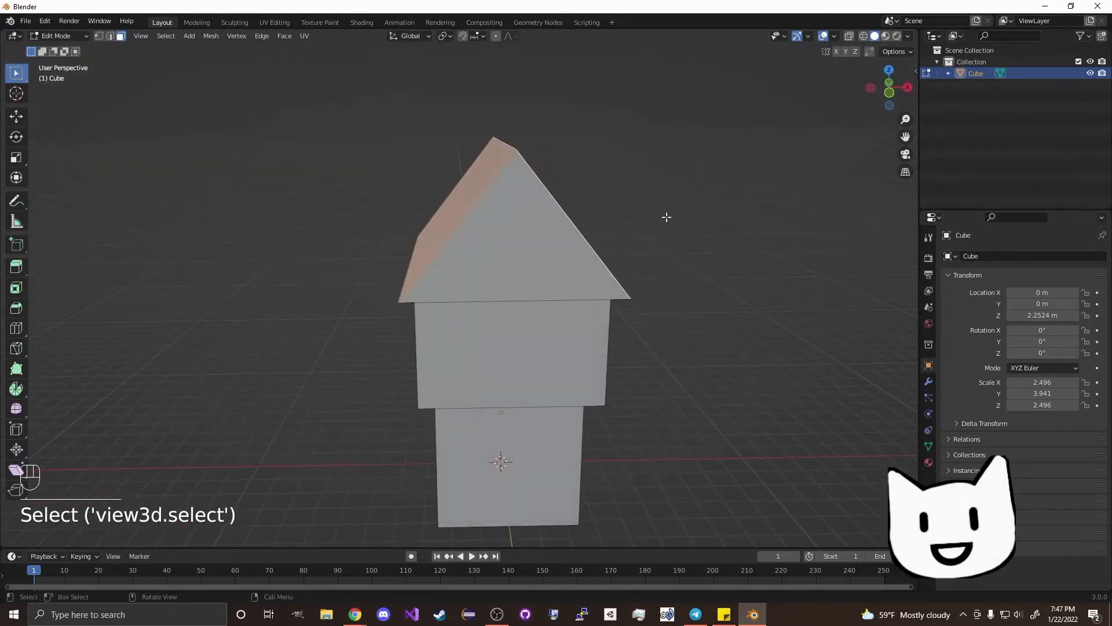
pyautogui.moveTo(667, 217); pyautogui.dragTo(663, 208, button='middle')
pyautogui.press('e')
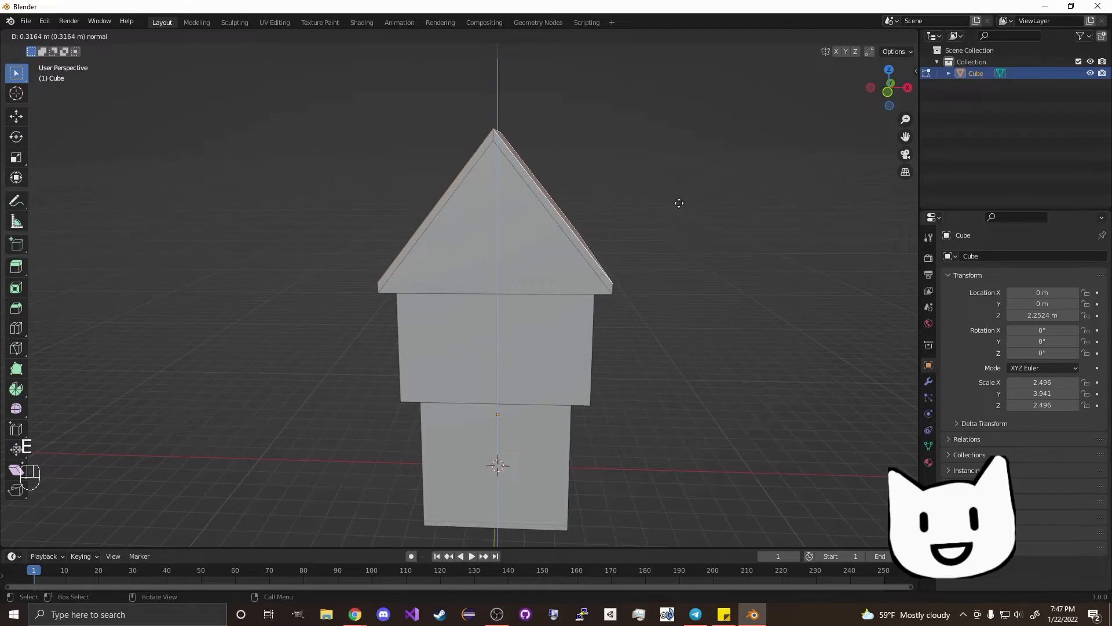
pyautogui.click(673, 204)
# Step: Scale the extruded roof faces up by about 1.07 and extrude them about 0.5 m further to thicken the roof
pyautogui.press('s')
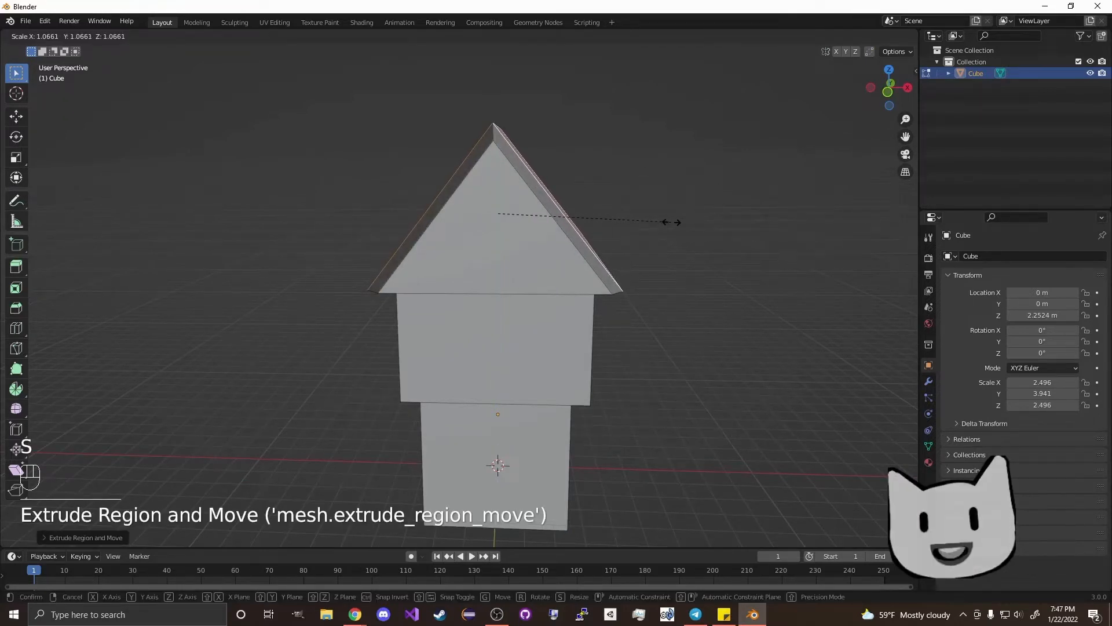
pyautogui.click(672, 222)
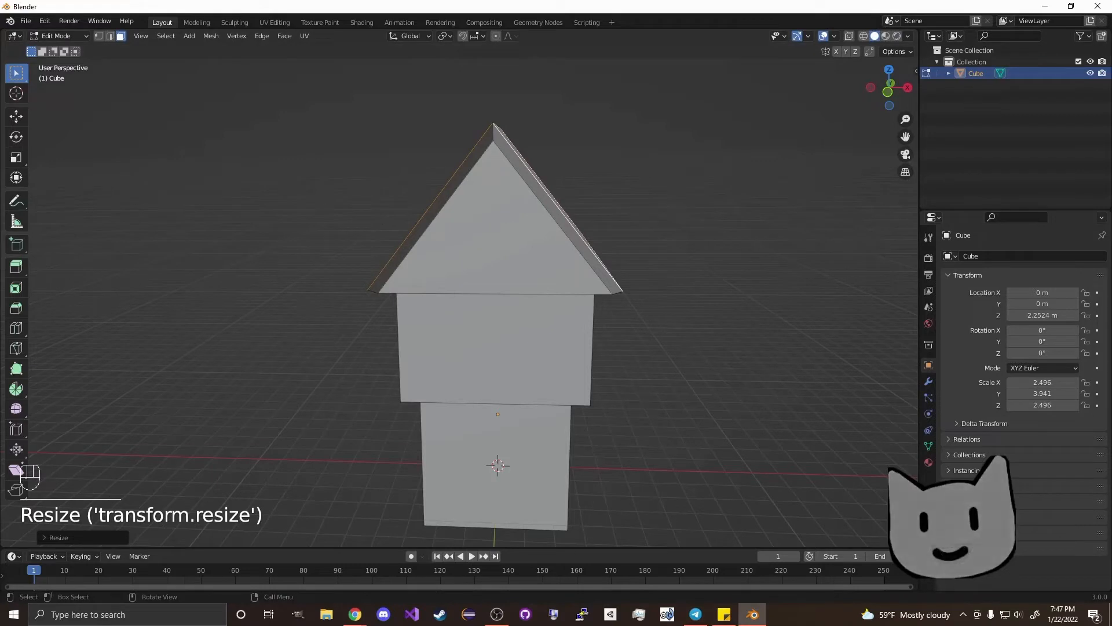
pyautogui.press('e')
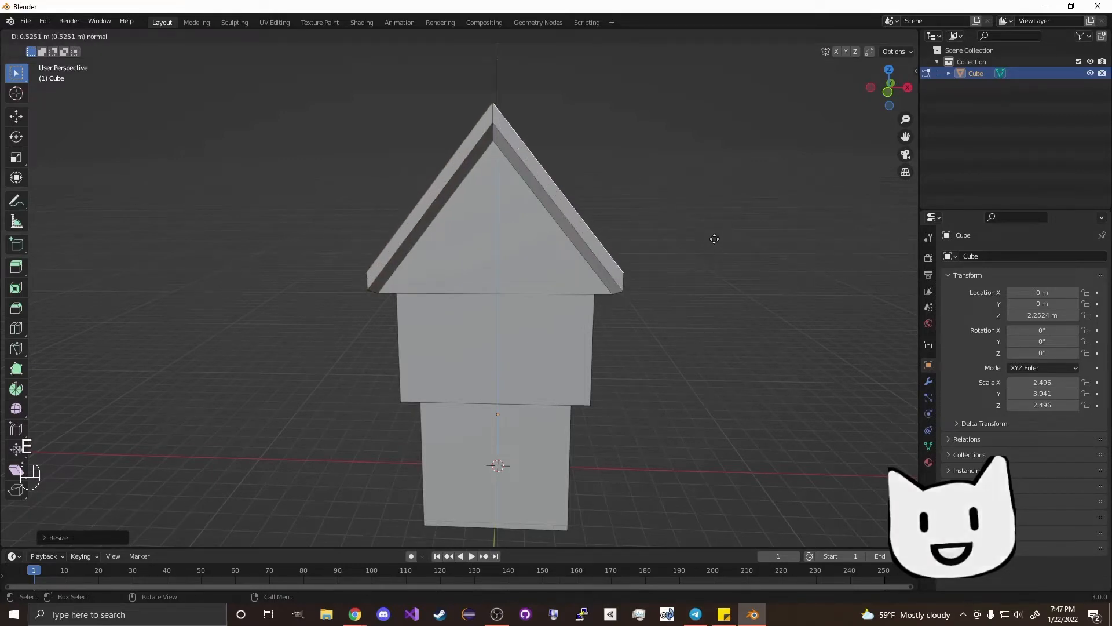
pyautogui.click(715, 237)
pyautogui.moveTo(717, 238); pyautogui.dragTo(674, 257, button='middle')
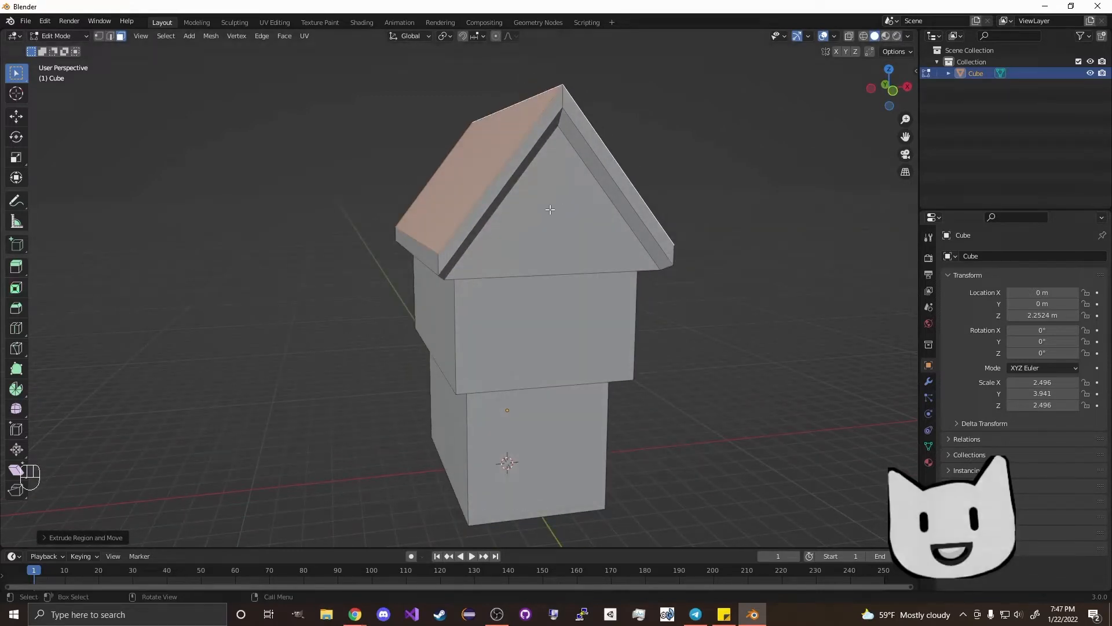
# Step: Select the four vertices along one lower roof eave and rotate them about -26° around the global Y axis
pyautogui.click(99, 36)
pyautogui.click(281, 181)
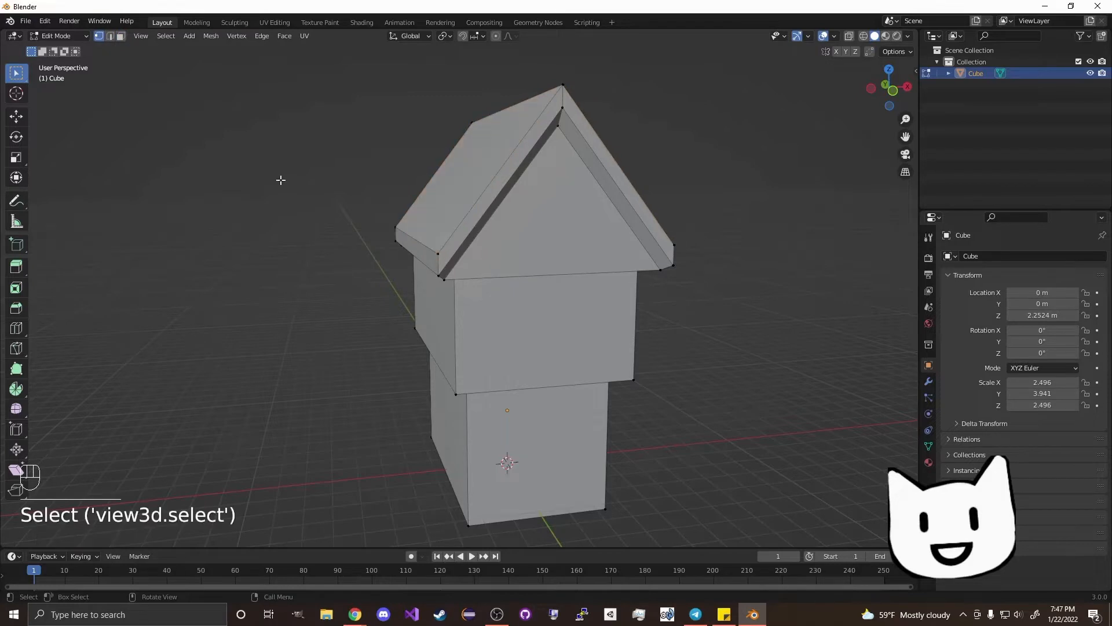
pyautogui.scroll(1, 316, 184)
pyautogui.moveTo(379, 187); pyautogui.dragTo(353, 227, button='middle')
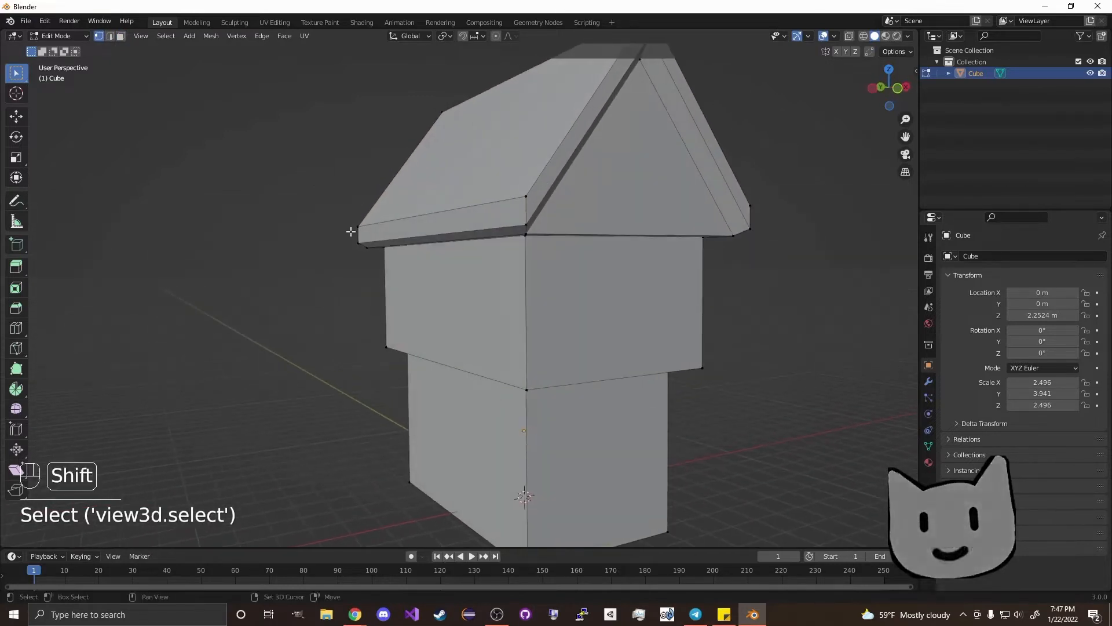
pyautogui.keyDown('shift'); pyautogui.moveTo(349, 219); pyautogui.dragTo(364, 230); pyautogui.keyUp('shift')
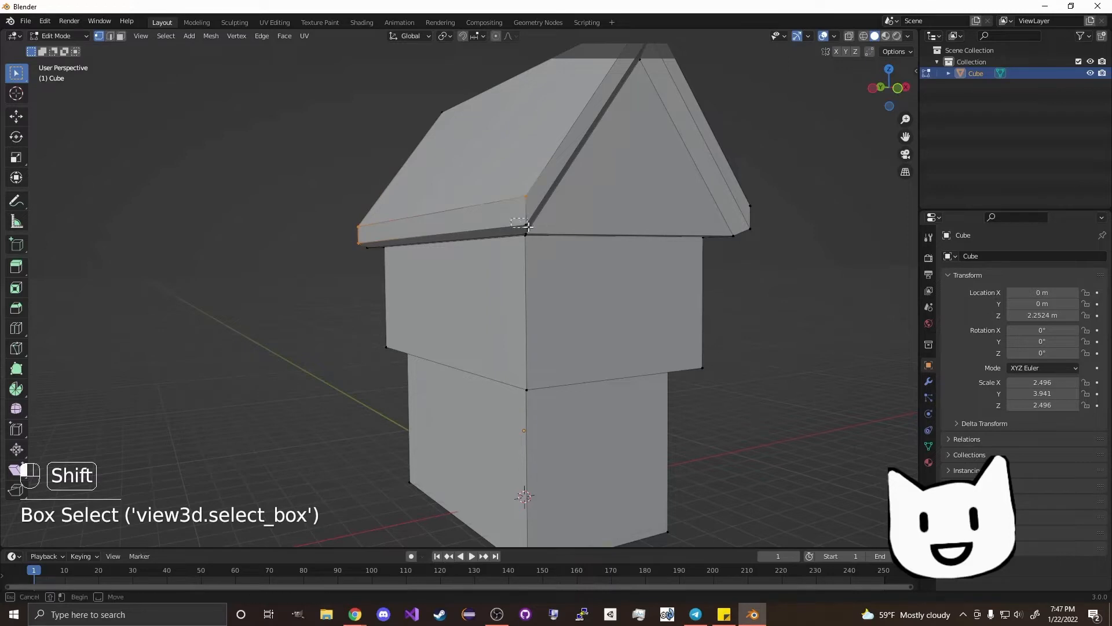
pyautogui.moveTo(586, 228); pyautogui.dragTo(399, 195, button='middle')
pyautogui.press('r')
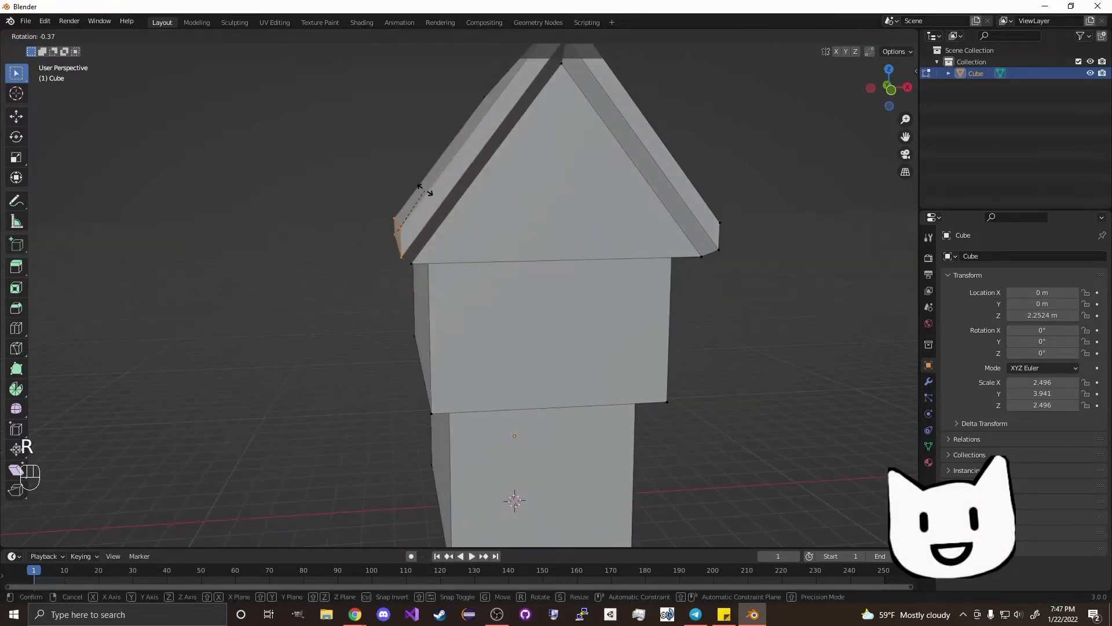
pyautogui.press('y')
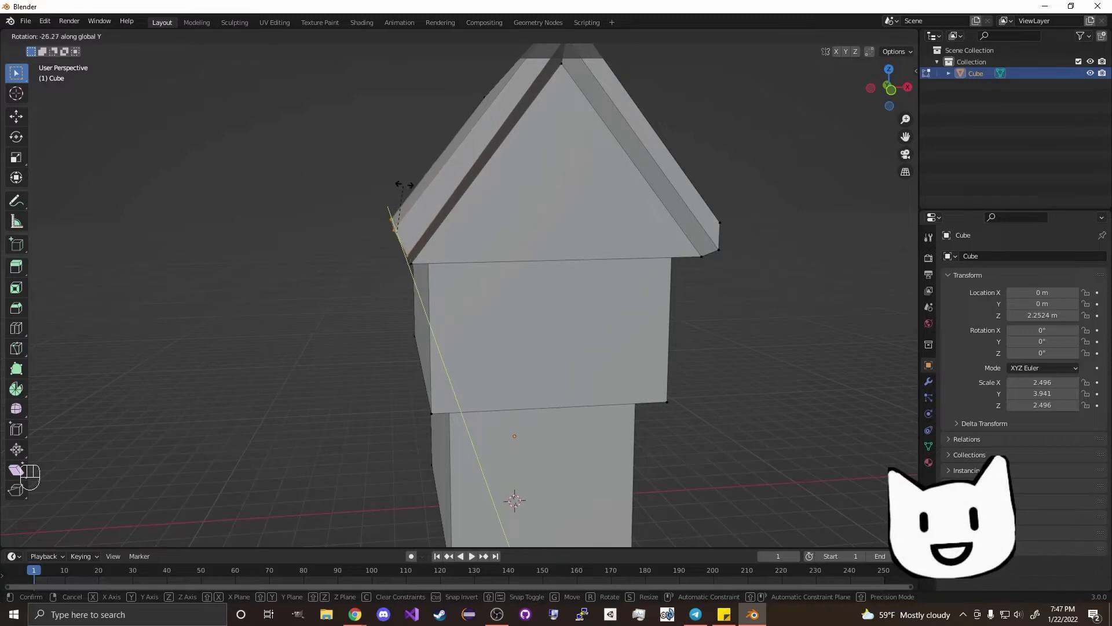
pyautogui.click(395, 188)
pyautogui.moveTo(537, 203); pyautogui.dragTo(393, 284, button='middle')
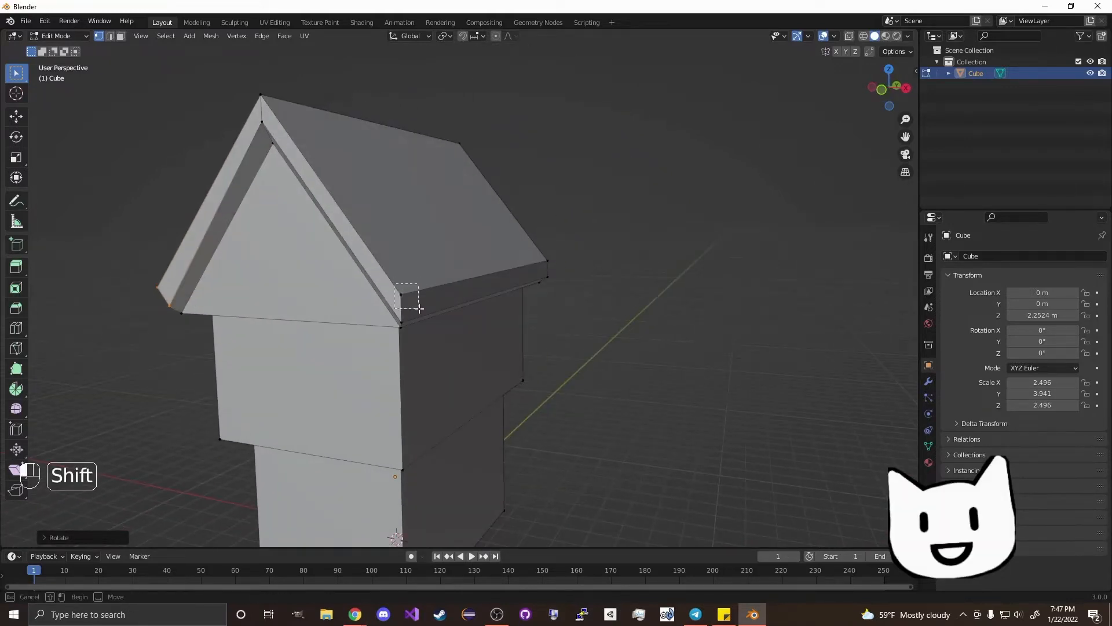
pyautogui.keyDown('shift'); pyautogui.moveTo(419, 308); pyautogui.dragTo(419, 309); pyautogui.keyUp('shift')
pyautogui.keyDown('shift'); pyautogui.moveTo(535, 250); pyautogui.dragTo(565, 269); pyautogui.keyUp('shift')
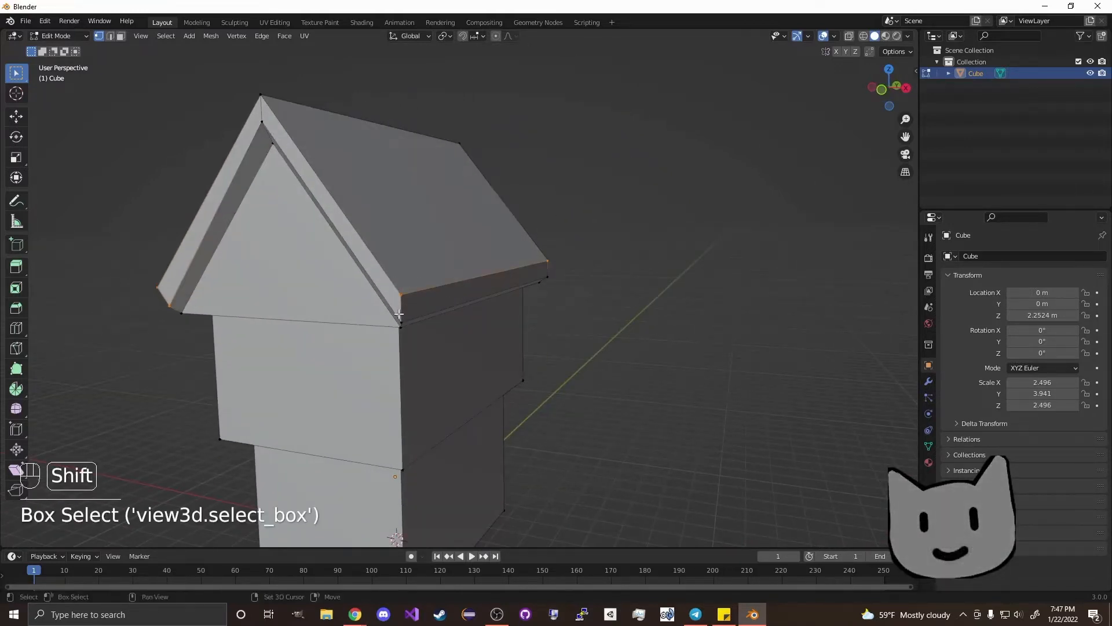
pyautogui.moveTo(558, 298); pyautogui.dragTo(677, 303, button='middle')
pyautogui.press('r')
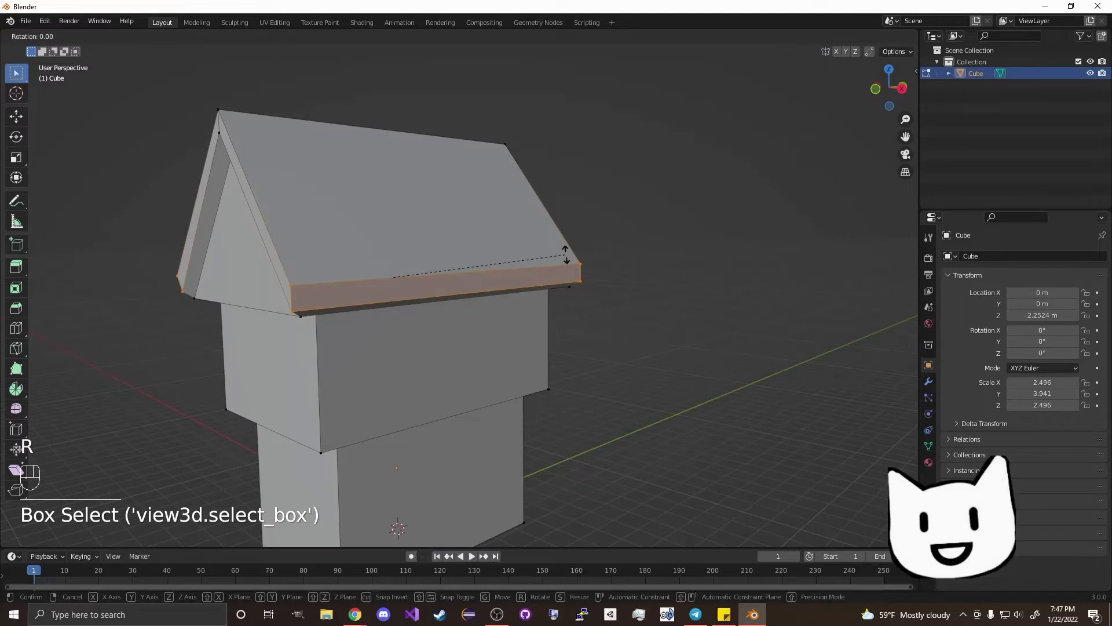
pyautogui.press('y')
pyautogui.rightClick(572, 269)
pyautogui.moveTo(563, 279); pyautogui.dragTo(638, 262, button='middle')
pyautogui.click(696, 212)
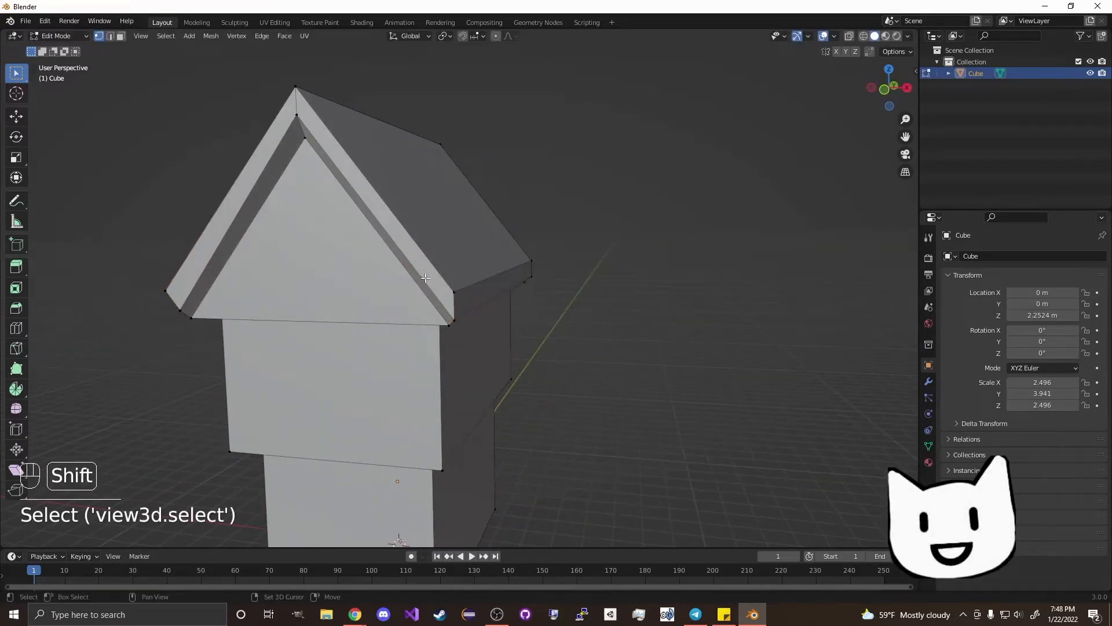
# Step: Select only the opposite eave's four vertices and rotate them about 29.5° around the global Y axis in front view
pyautogui.moveTo(467, 310); pyautogui.dragTo(586, 245, button='middle')
pyautogui.keyDown('shift'); pyautogui.moveTo(587, 245); pyautogui.dragTo(628, 283); pyautogui.keyUp('shift')
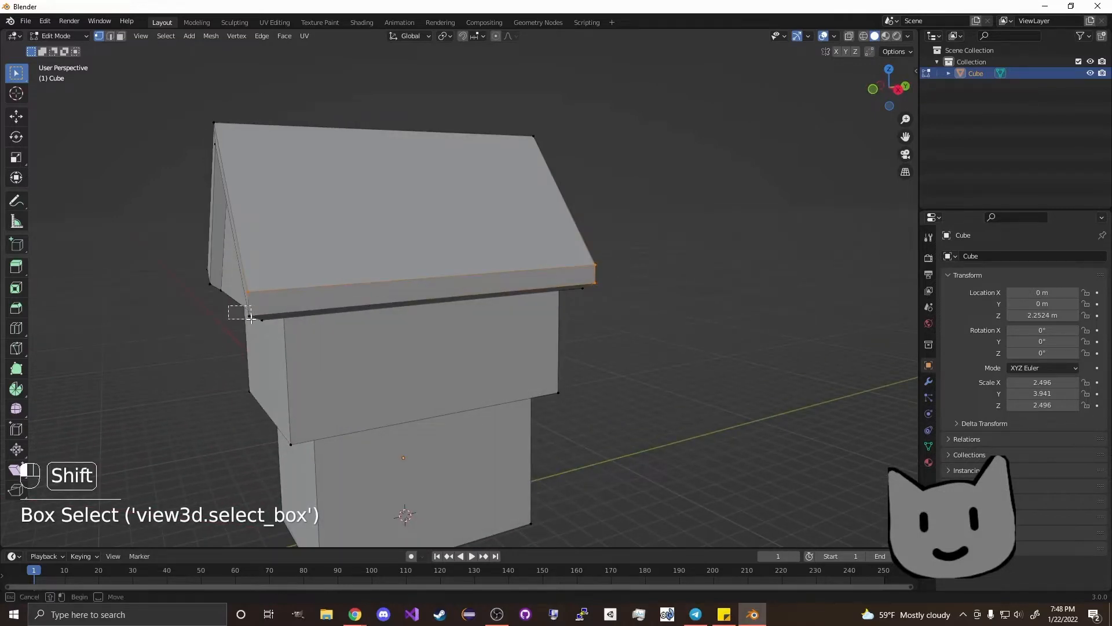
pyautogui.keyDown('shift'); pyautogui.moveTo(251, 319); pyautogui.dragTo(252, 320); pyautogui.keyUp('shift')
pyautogui.moveTo(434, 289); pyautogui.dragTo(544, 250, button='middle')
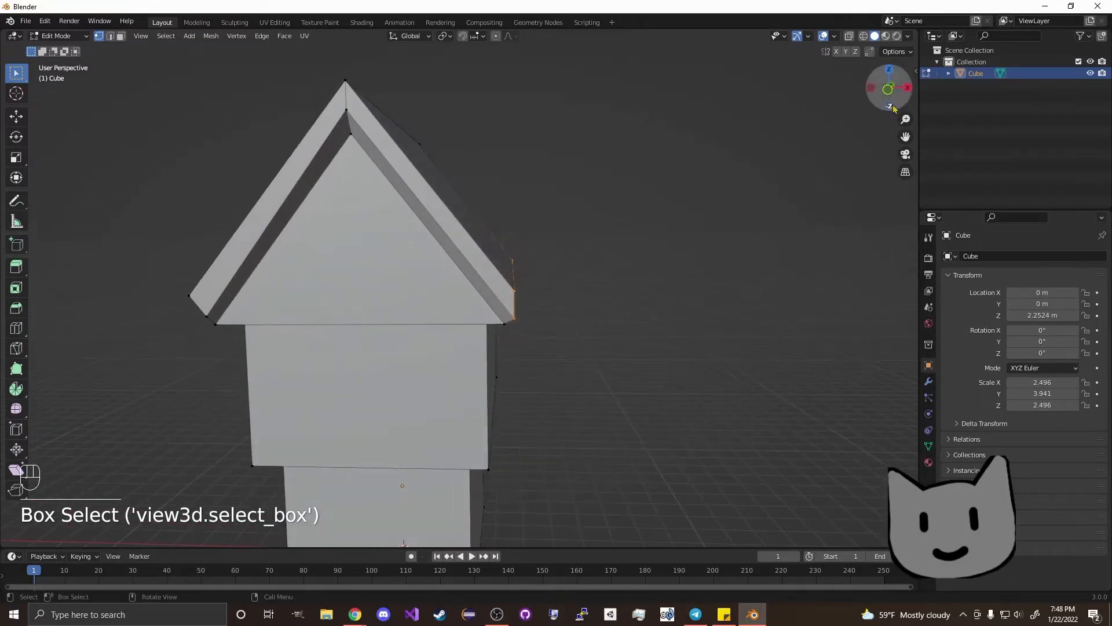
pyautogui.click(891, 91)
pyautogui.scroll(2, 551, 251)
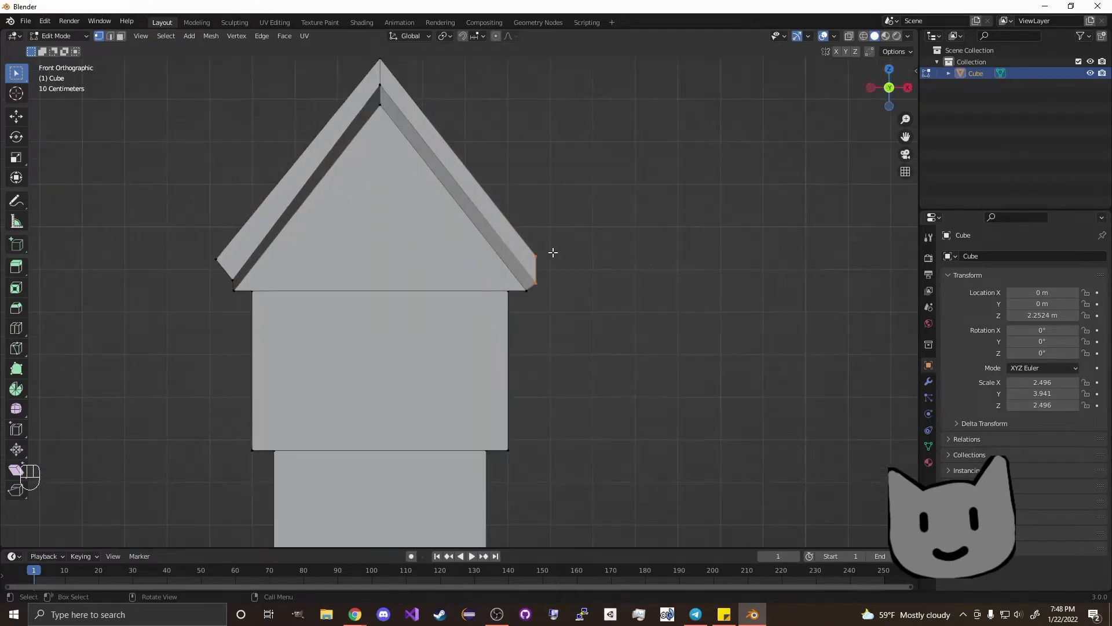
pyautogui.press('r')
pyautogui.press('y')
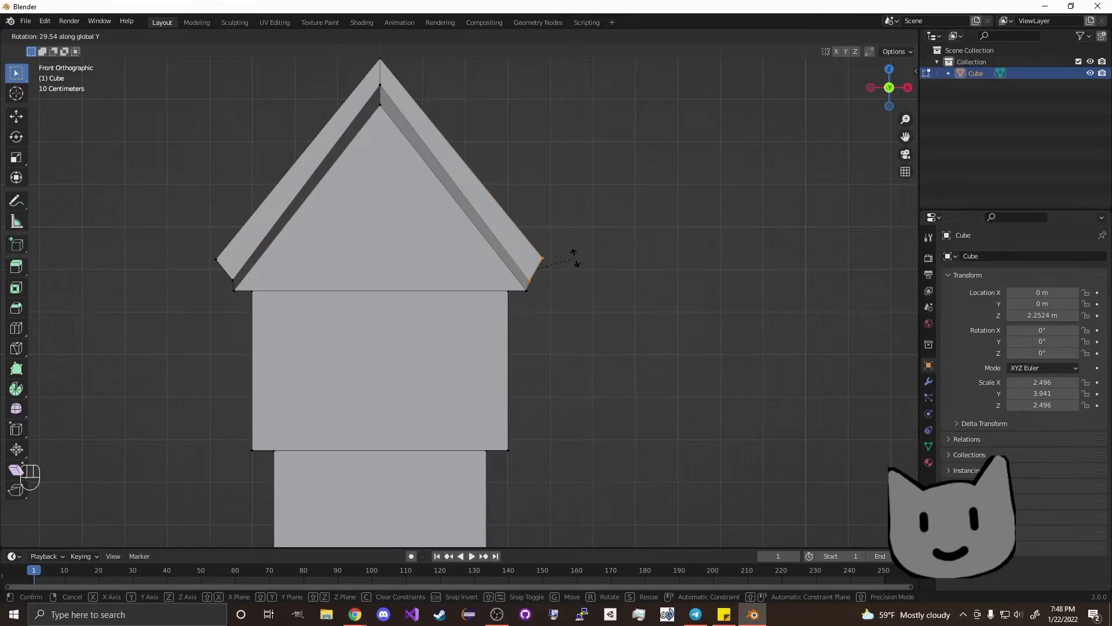
pyautogui.click(574, 258)
pyautogui.click(574, 250)
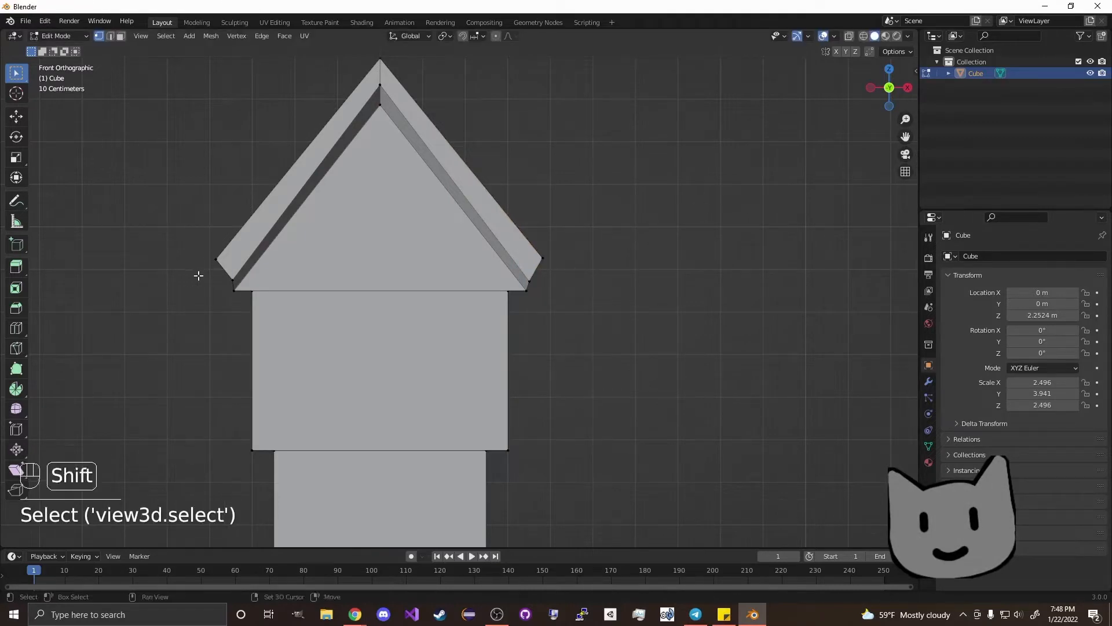
# Step: Add a cube to the house mesh and move it freely upward inside the building
pyautogui.scroll(-4, 277, 280)
pyautogui.moveTo(536, 236); pyautogui.dragTo(457, 259, button='middle')
pyautogui.moveTo(630, 278); pyautogui.dragTo(533, 275, button='middle')
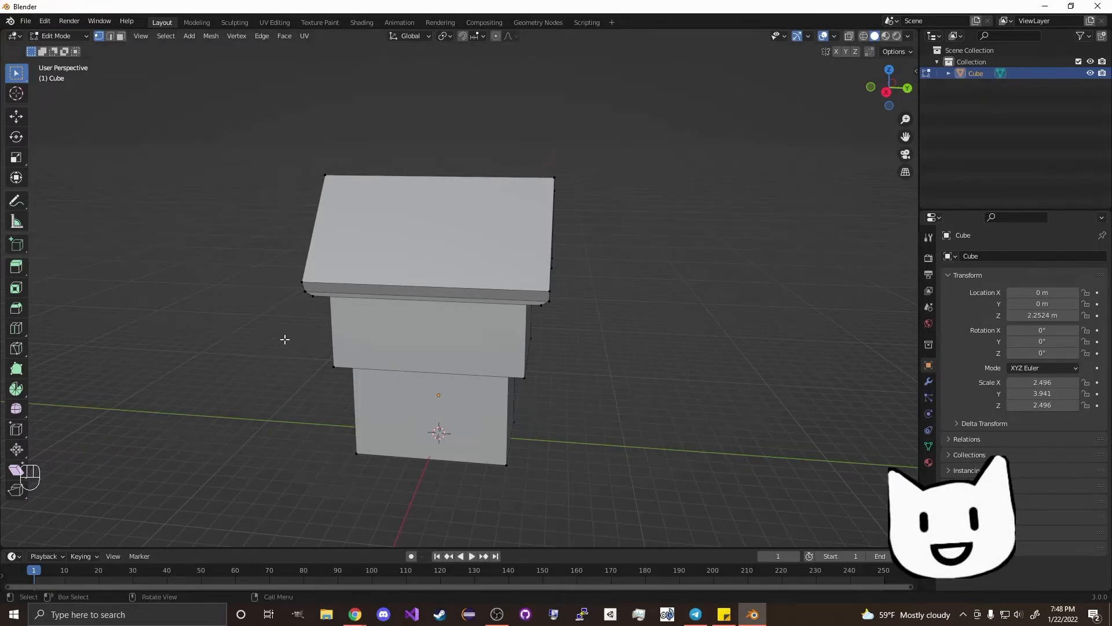
pyautogui.keyDown('shift'); pyautogui.moveTo(285, 339); pyautogui.dragTo(475, 342, button='middle'); pyautogui.keyUp('shift')
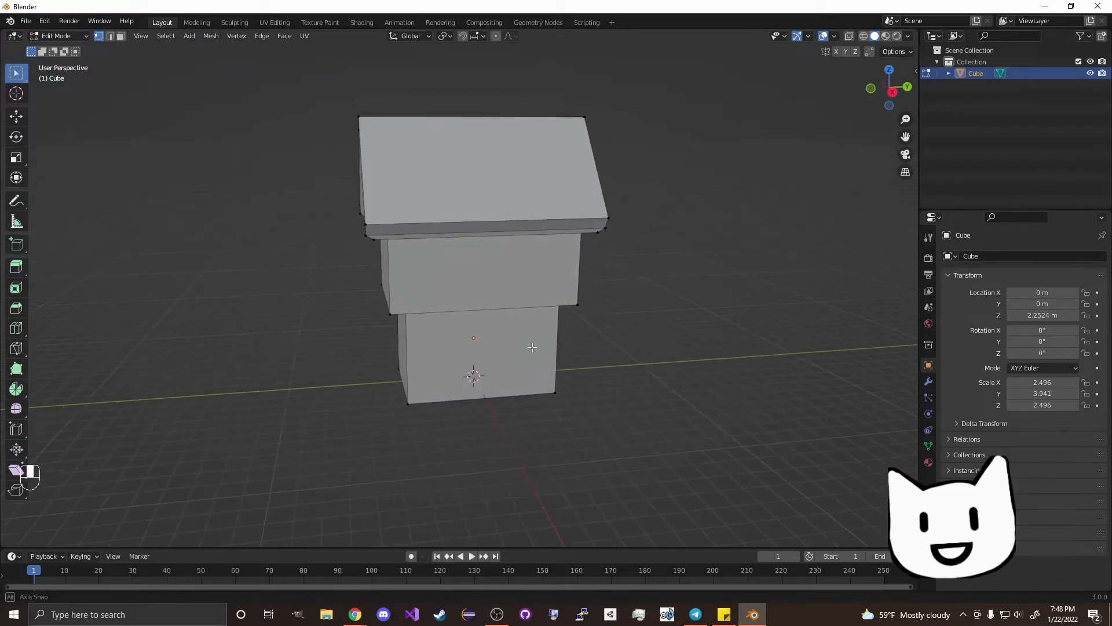
pyautogui.hotkey('shift', 'a')
pyautogui.click(513, 356)
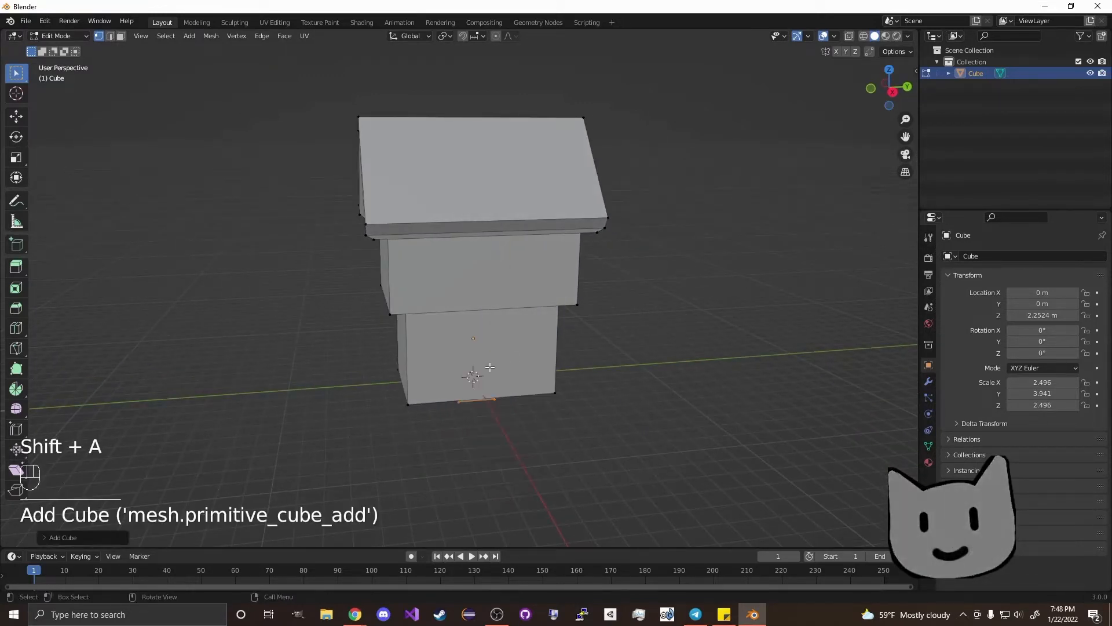
pyautogui.press('g')
pyautogui.click(507, 278)
pyautogui.moveTo(507, 278); pyautogui.dragTo(628, 303, button='middle')
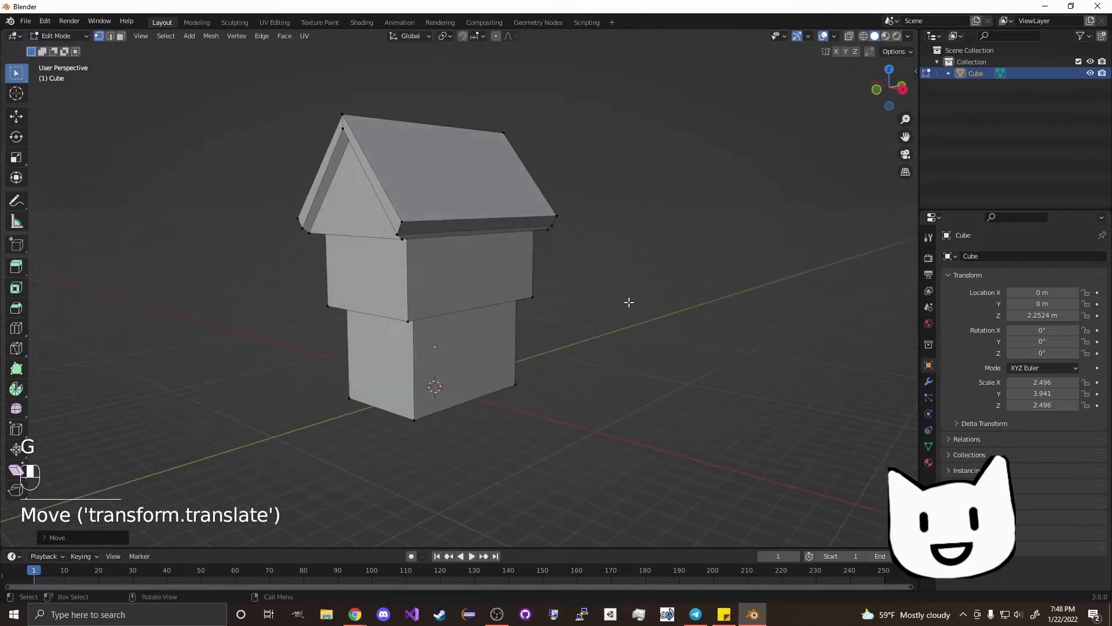
# Step: Move the new cube about 3.9 m along the global X axis so it protrudes through the upper storey's long wall
pyautogui.press('g')
pyautogui.press('z')
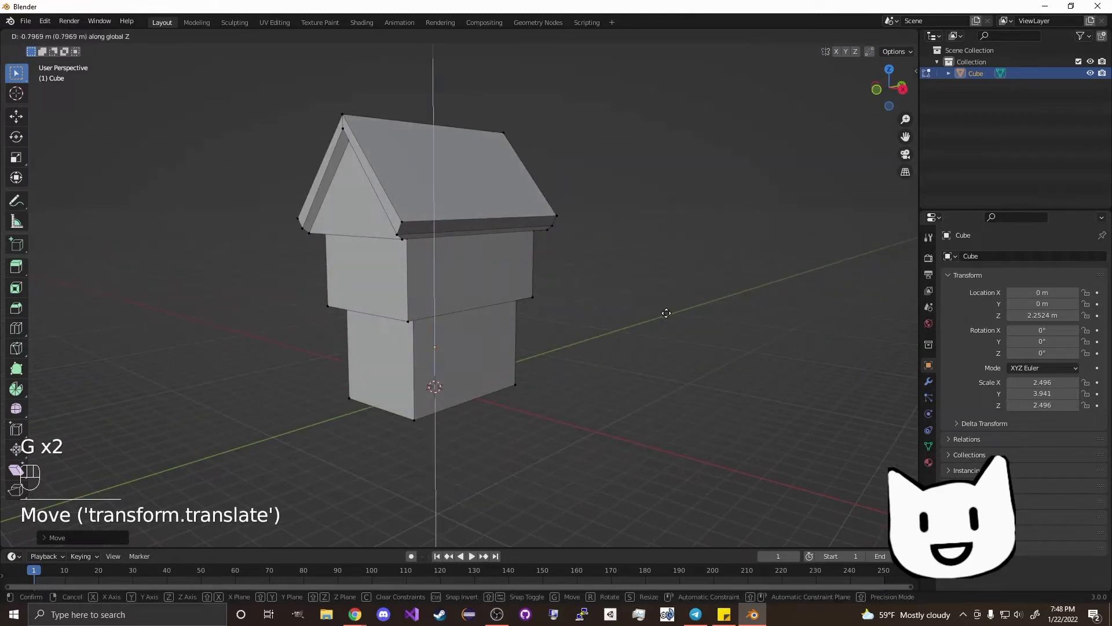
pyautogui.press('y')
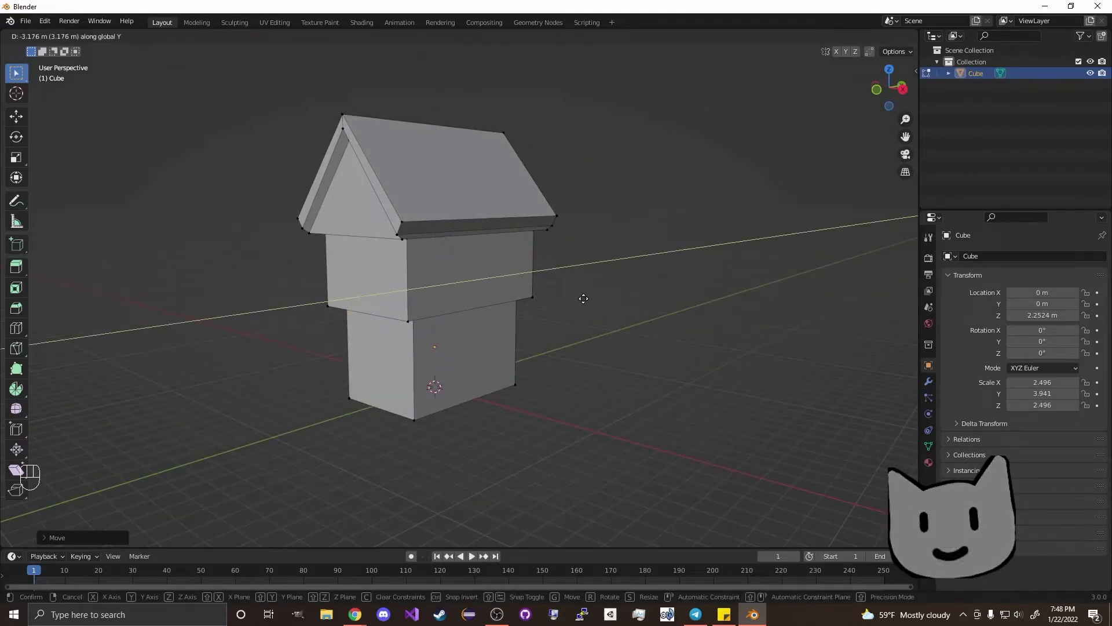
pyautogui.press('x')
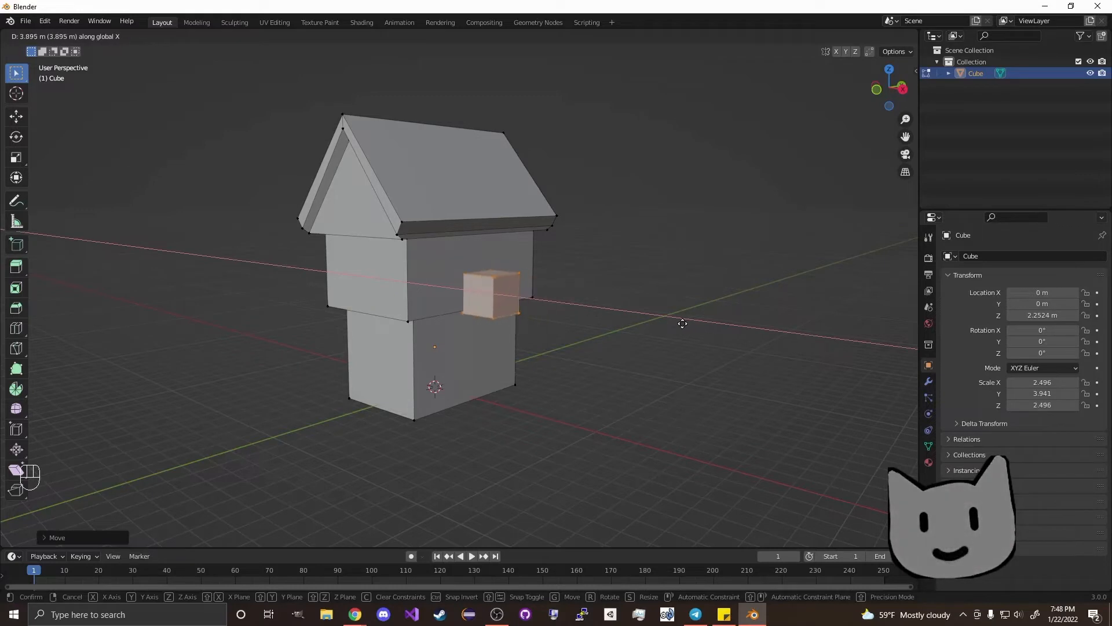
pyautogui.click(682, 323)
# Step: Raise the protruding cube about 2.1 m along Z and fine-tune its height to sit just beneath the roof eave
pyautogui.scroll(3, 533, 291)
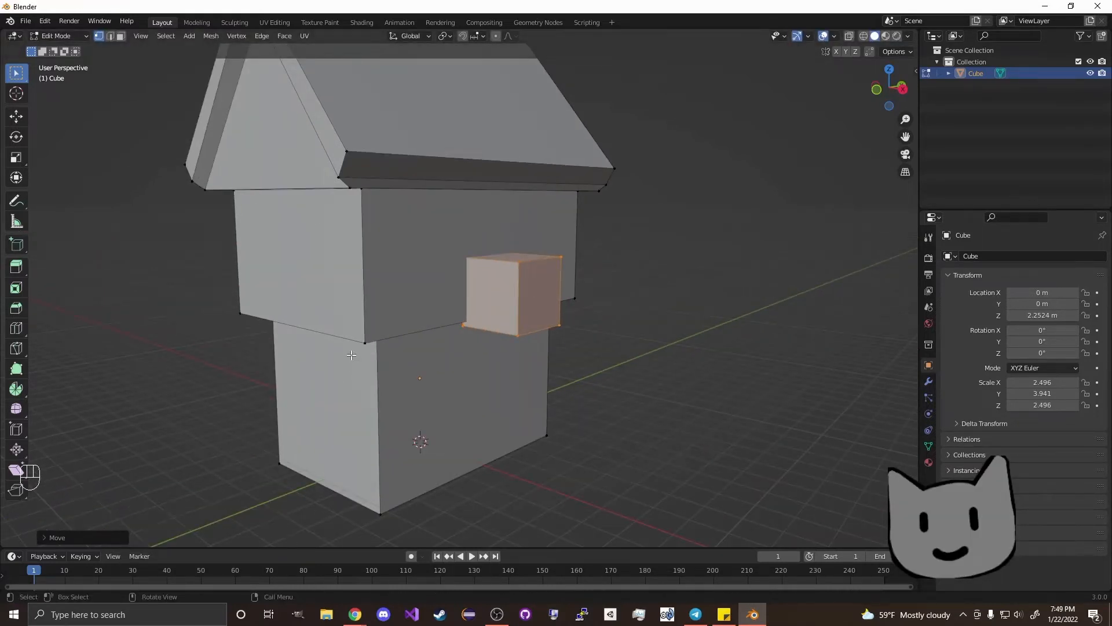
pyautogui.press('g')
pyautogui.press('z')
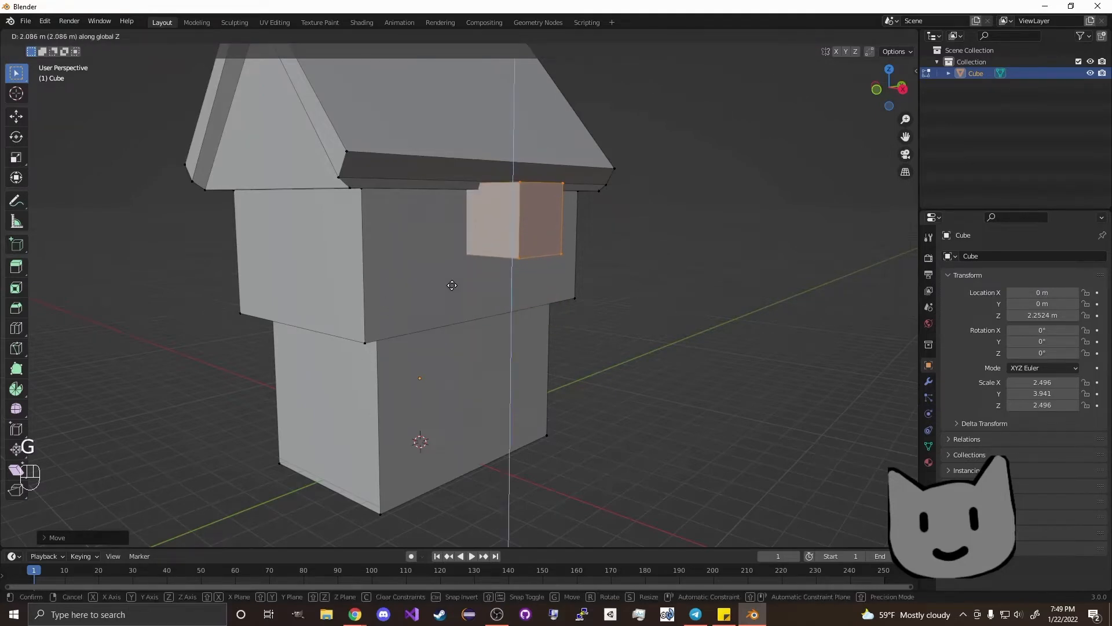
pyautogui.click(452, 285)
pyautogui.keyDown('shift'); pyautogui.moveTo(451, 285); pyautogui.dragTo(543, 311, button='middle'); pyautogui.keyUp('shift')
pyautogui.press('g')
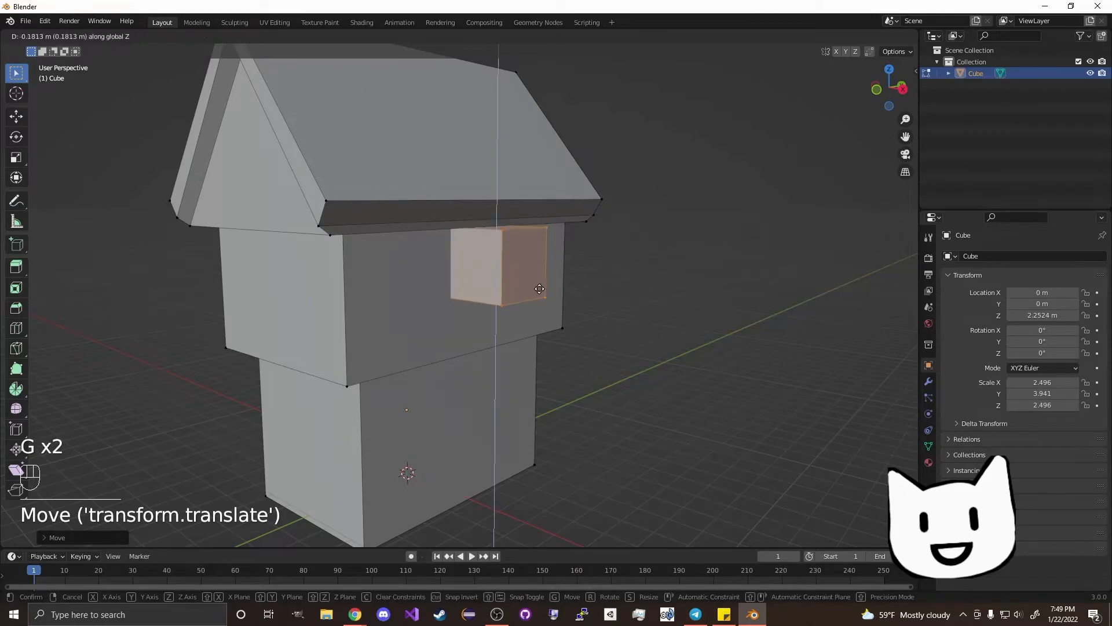
pyautogui.click(574, 278)
# Step: Widen the protruding cube along the wall in two Y-axis scalings, the second by about 1.13
pyautogui.moveTo(575, 278); pyautogui.dragTo(649, 263, button='middle')
pyautogui.press('s')
pyautogui.press('x')
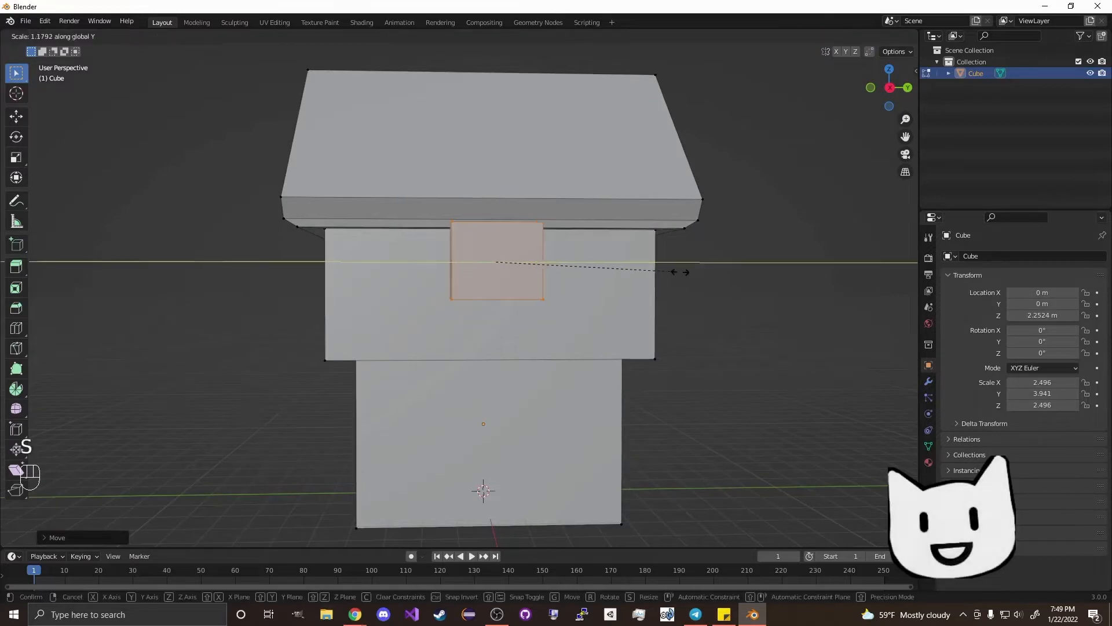
pyautogui.click(759, 281)
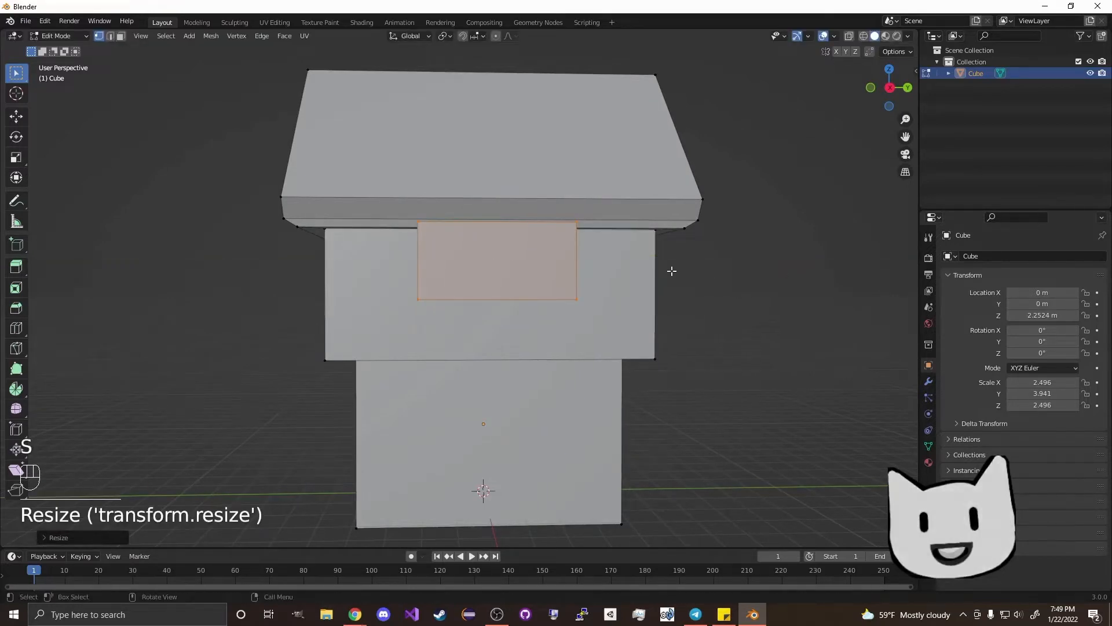
pyautogui.press('s')
pyautogui.press('y')
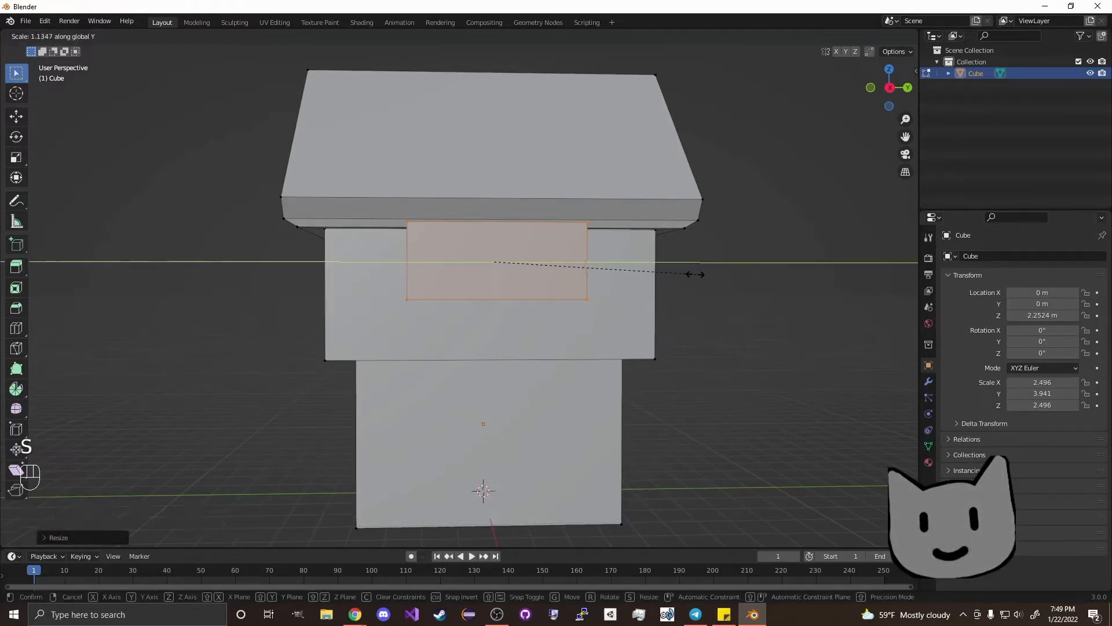
pyautogui.click(696, 274)
pyautogui.click(753, 260)
# Step: Switch to face selection and select the top face of the protruding box
pyautogui.moveTo(753, 260); pyautogui.dragTo(521, 281, button='middle')
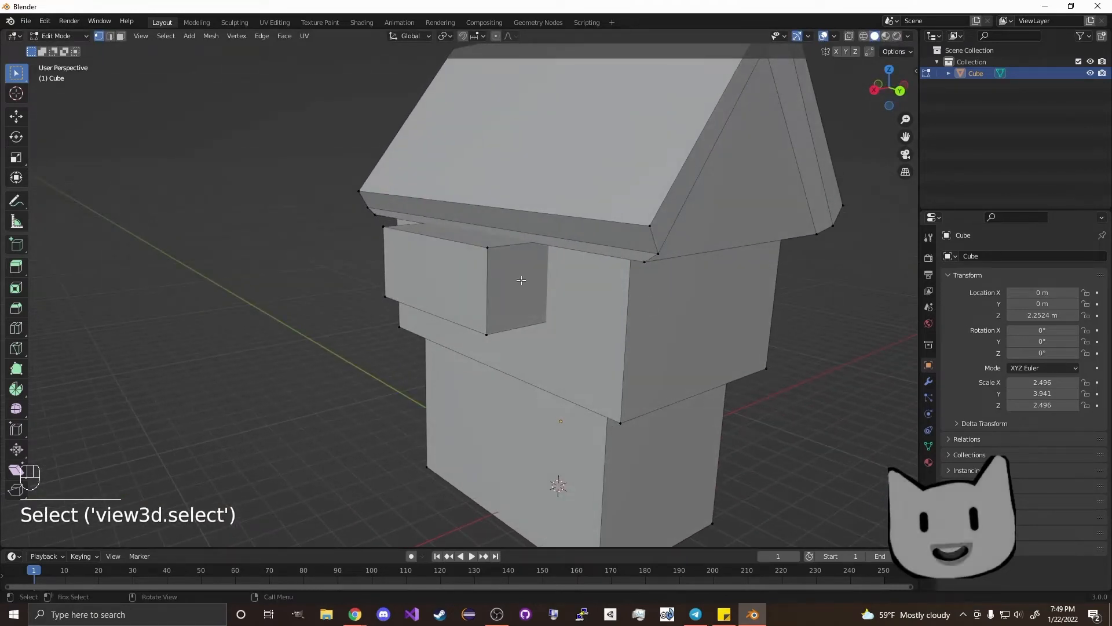
pyautogui.click(121, 37)
pyautogui.click(473, 230)
pyautogui.moveTo(473, 230); pyautogui.dragTo(464, 227, button='middle')
pyautogui.press('e')
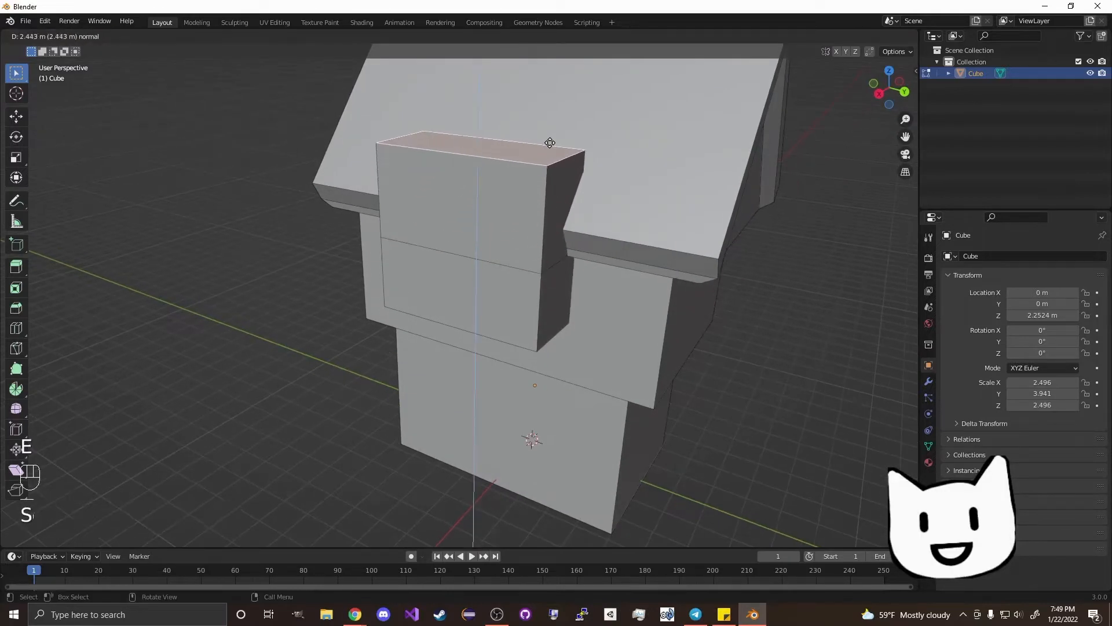
pyautogui.click(546, 144)
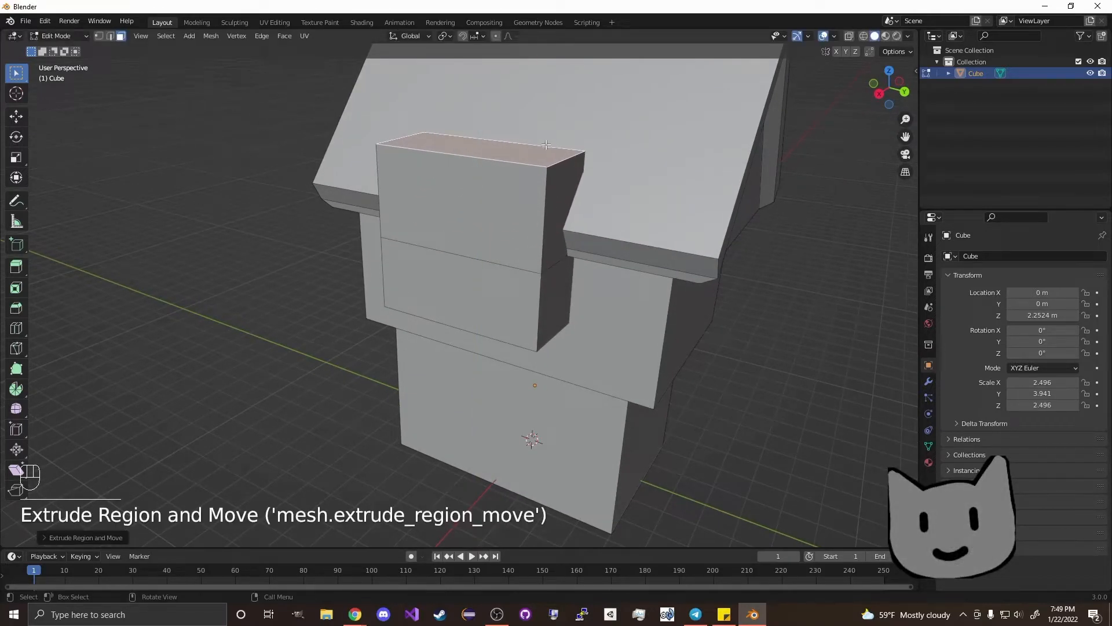
pyautogui.hotkey('ctrl', 'z')
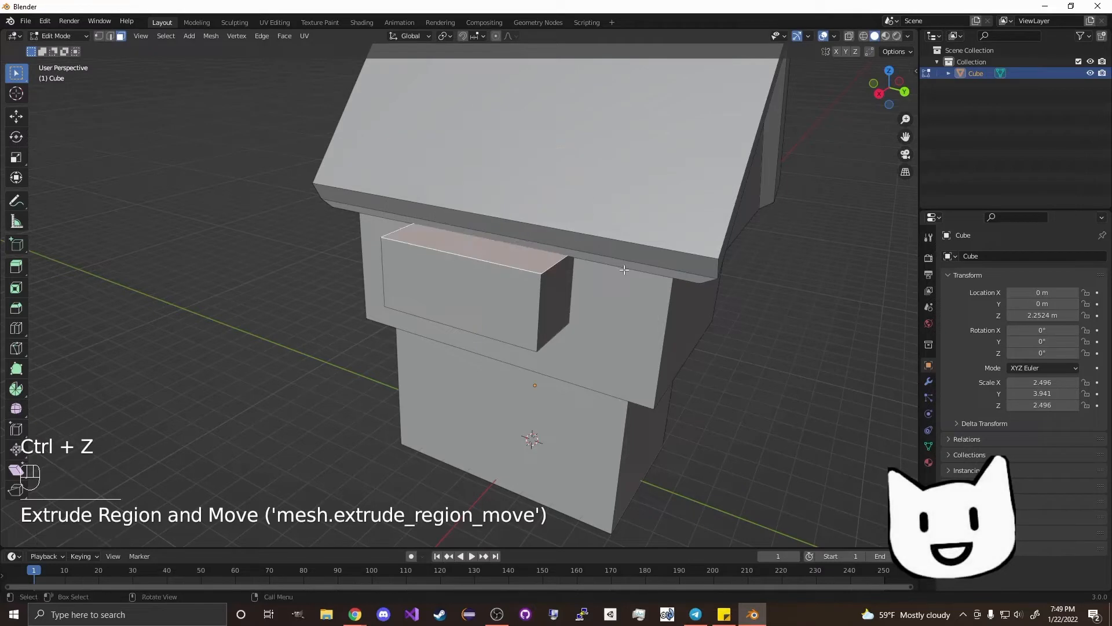
pyautogui.press('s')
pyautogui.rightClick(608, 246)
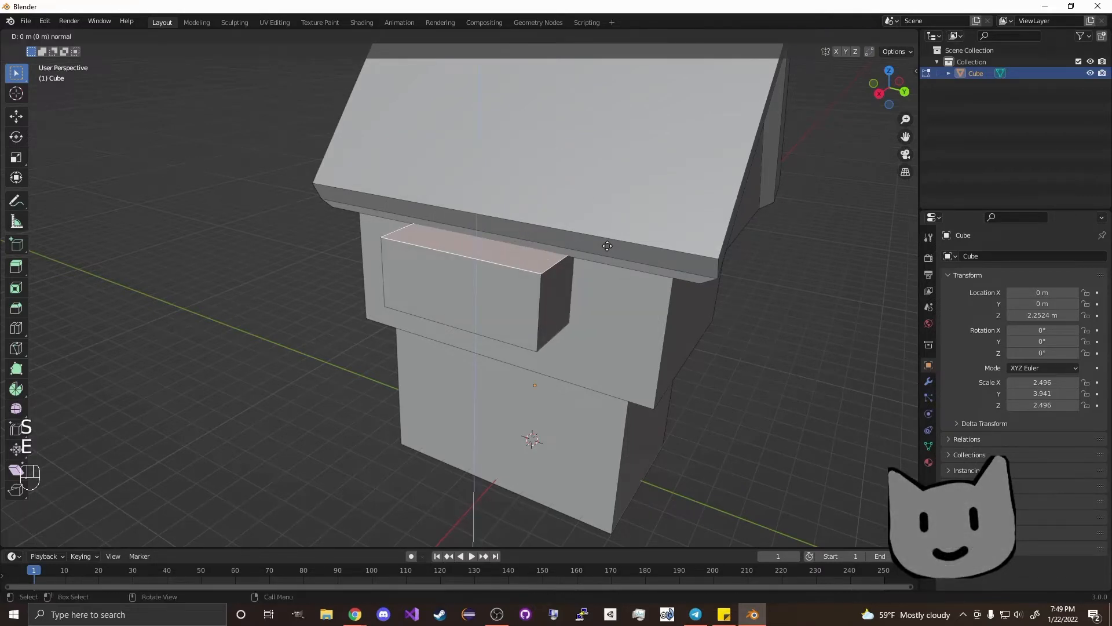
# Step: Extrude the box's top face in place, scale it by about 1.18, and extrude it upward past the eave as a wider dormer block
pyautogui.click(607, 246)
pyautogui.press('s')
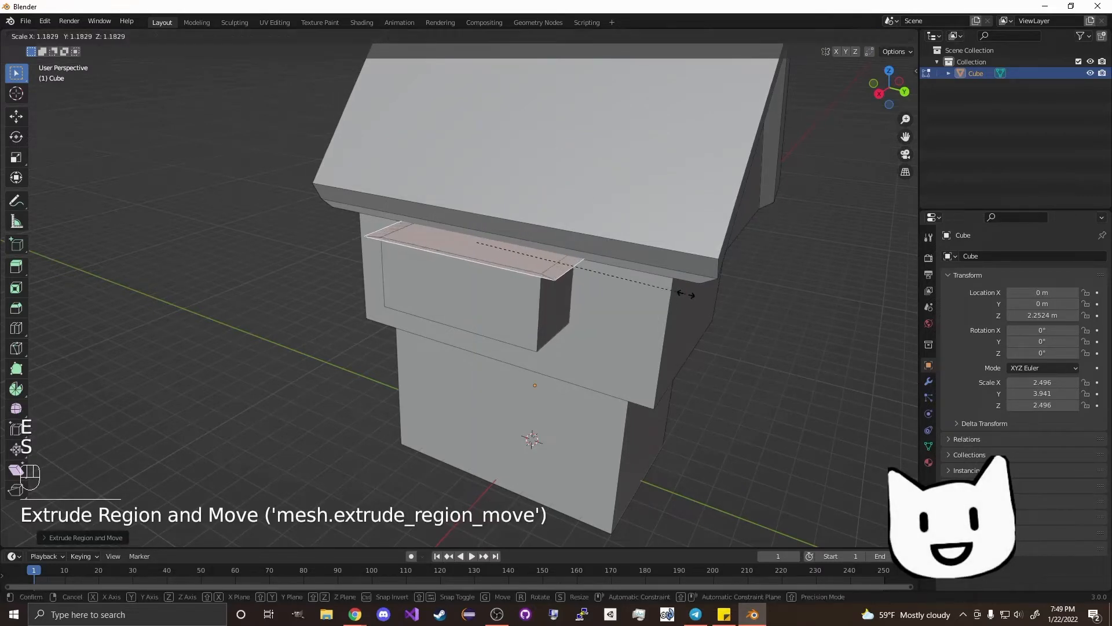
pyautogui.click(686, 293)
pyautogui.press('e')
pyautogui.click(699, 183)
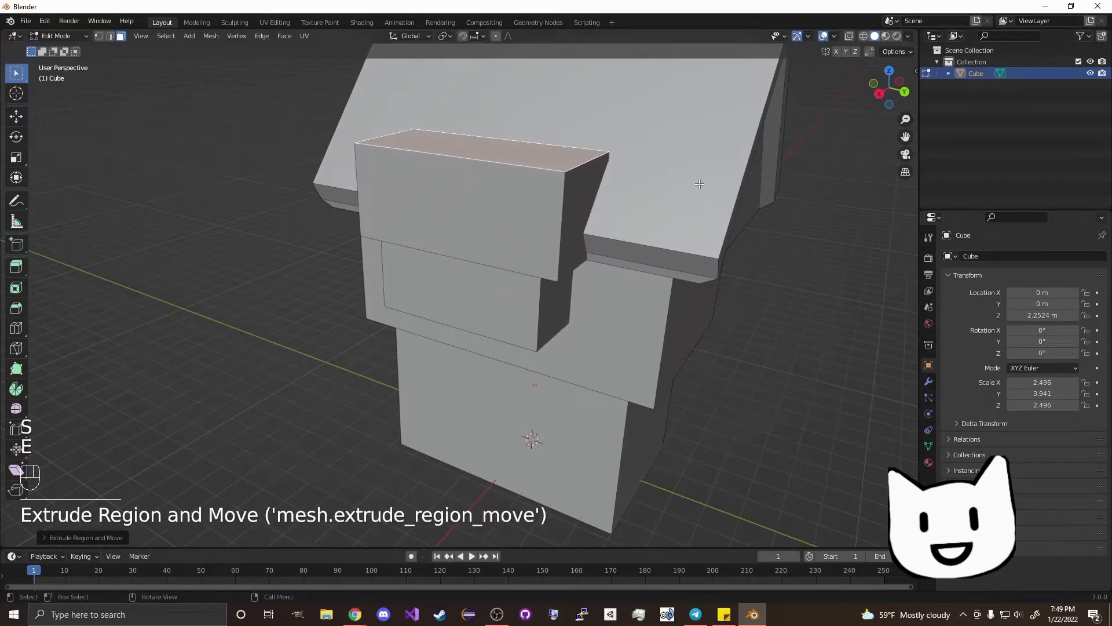
pyautogui.moveTo(700, 183); pyautogui.dragTo(679, 290, button='middle')
pyautogui.scroll(1, 802, 192)
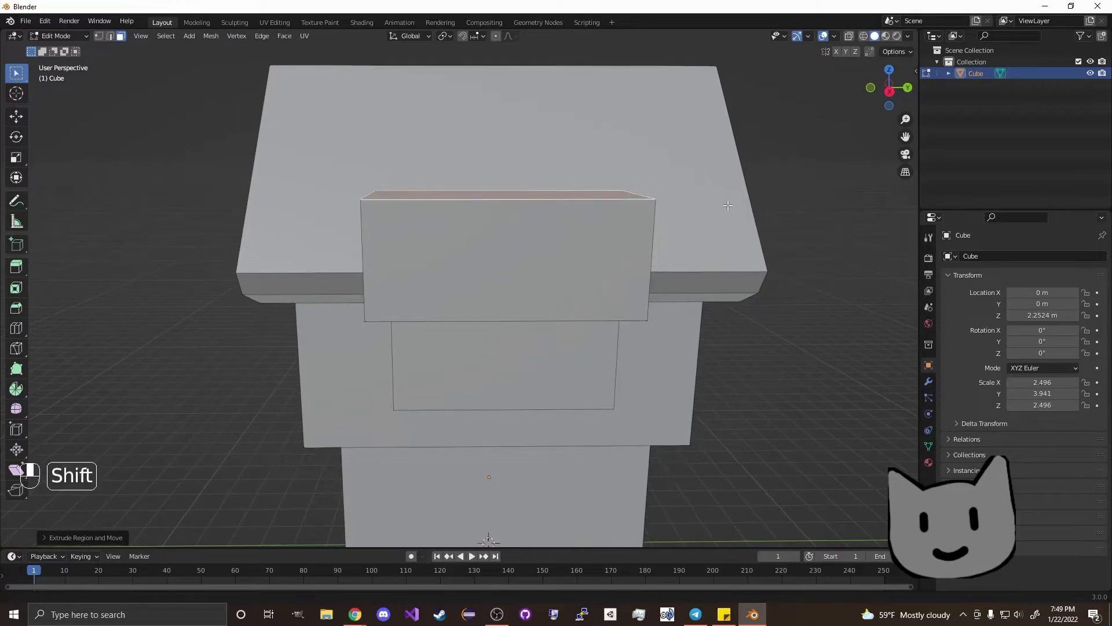
# Step: Switch to vertex selection and merge the dormer block's two rear top vertices at their center
pyautogui.keyDown('shift'); pyautogui.scroll(2, 803, 192); pyautogui.keyUp('shift')
pyautogui.click(779, 189)
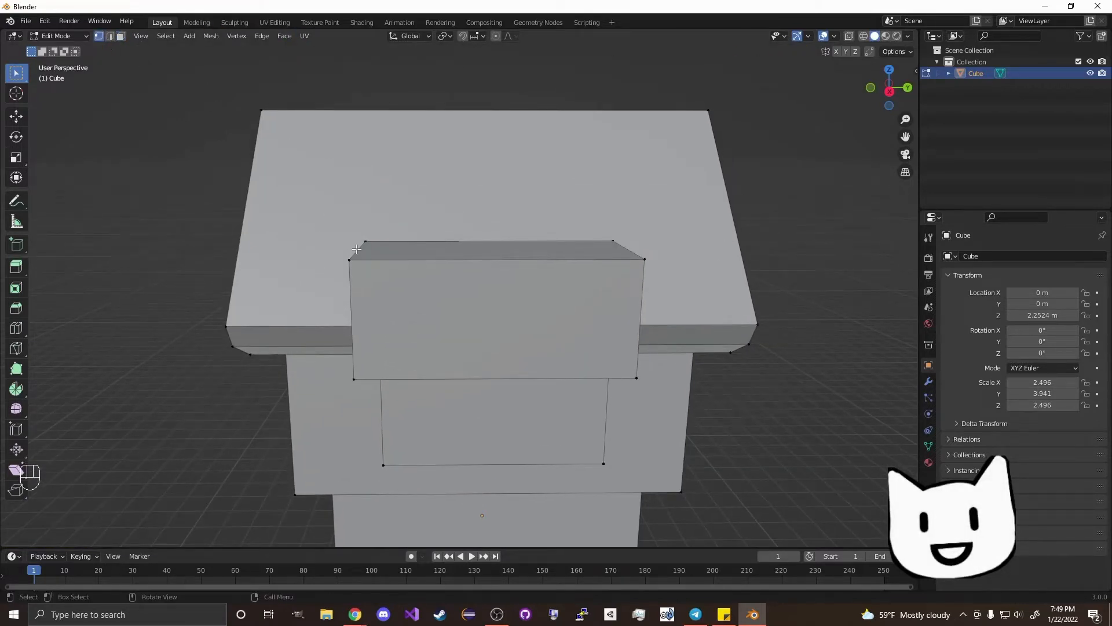
pyautogui.keyDown('shift'); pyautogui.moveTo(350, 234); pyautogui.dragTo(402, 248); pyautogui.keyUp('shift')
pyautogui.keyDown('shift'); pyautogui.moveTo(594, 230); pyautogui.dragTo(639, 241); pyautogui.keyUp('shift')
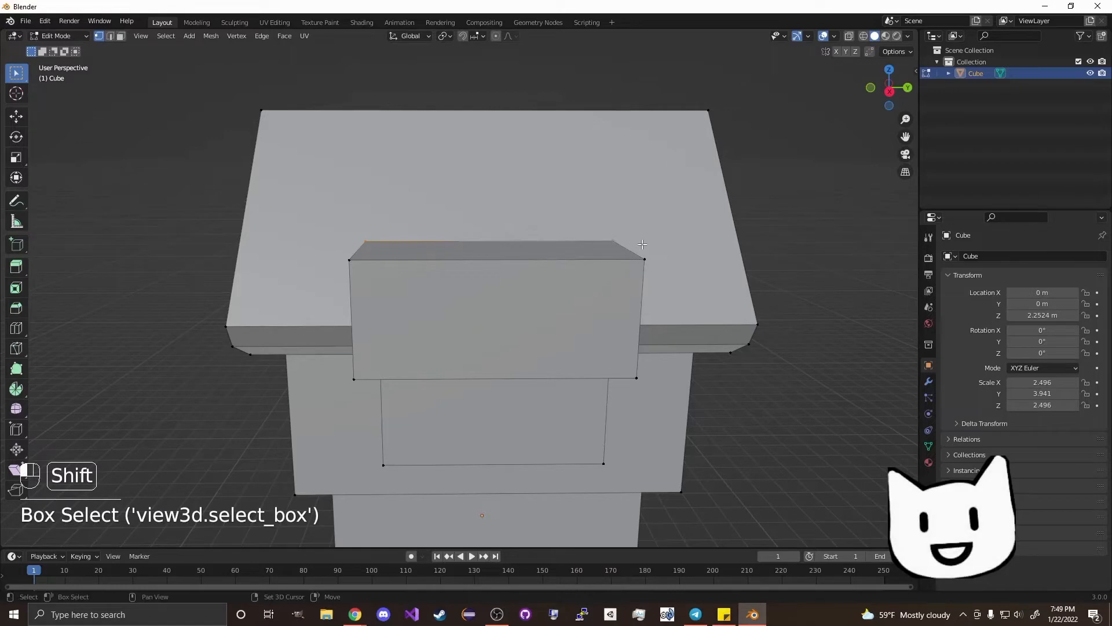
pyautogui.press('m')
pyautogui.click(625, 239)
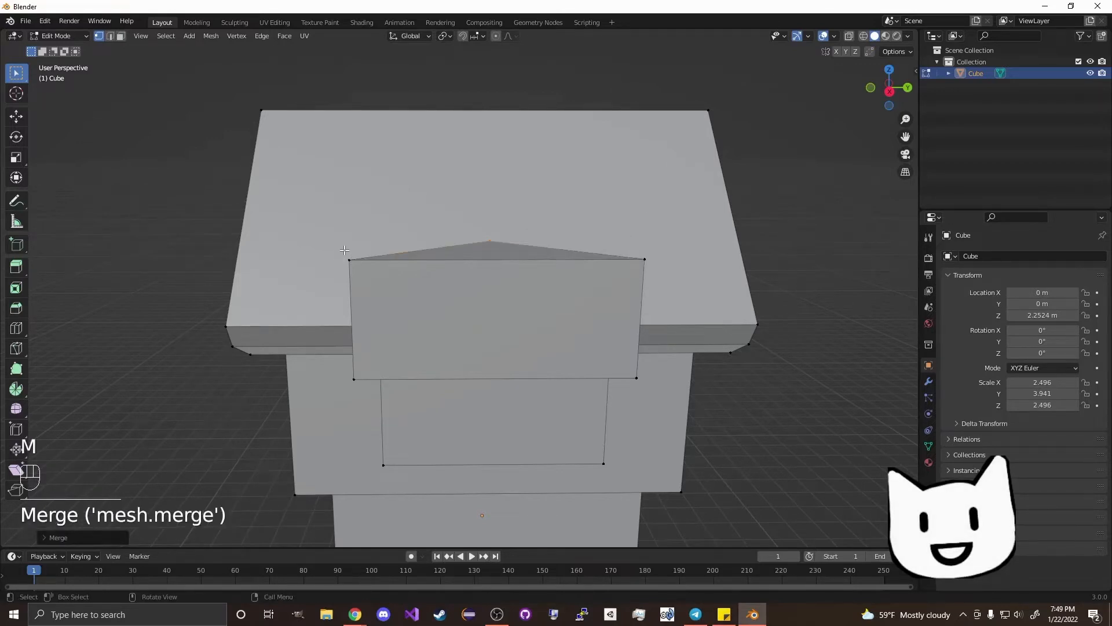
# Step: Merge the dormer block's two front top vertices at their center to form a gable peak
pyautogui.moveTo(345, 250); pyautogui.dragTo(374, 285)
pyautogui.keyDown('shift'); pyautogui.moveTo(630, 246); pyautogui.dragTo(661, 272); pyautogui.keyUp('shift')
pyautogui.press('m')
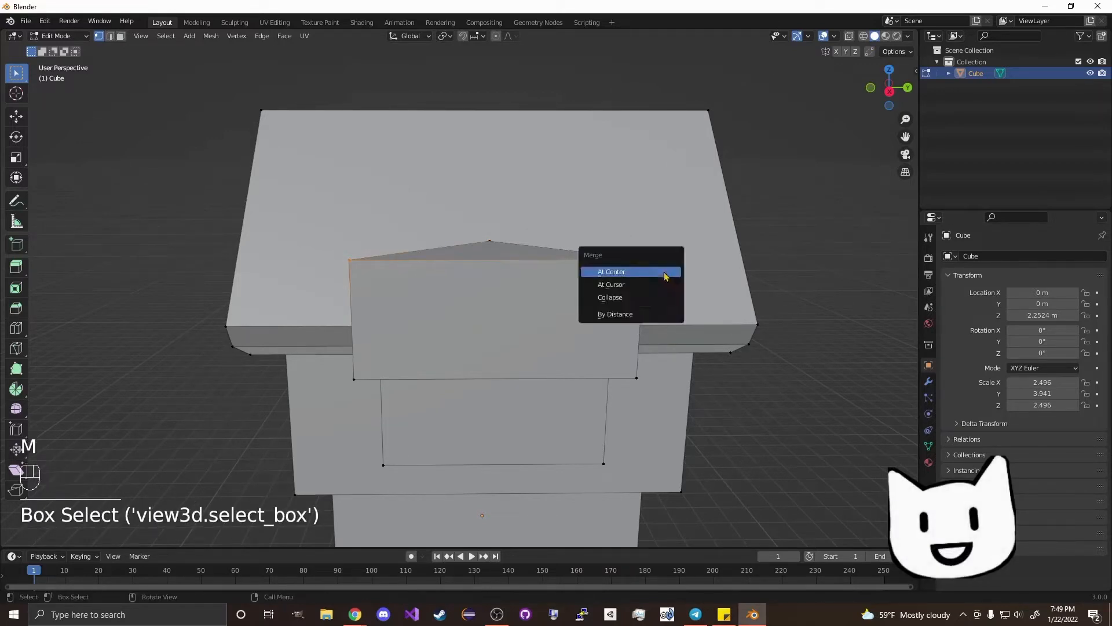
pyautogui.click(665, 276)
# Step: Select both sloped faces of the dormer gable and extrude them outward to give its roof thickness
pyautogui.moveTo(666, 276); pyautogui.dragTo(28, 184, button='middle')
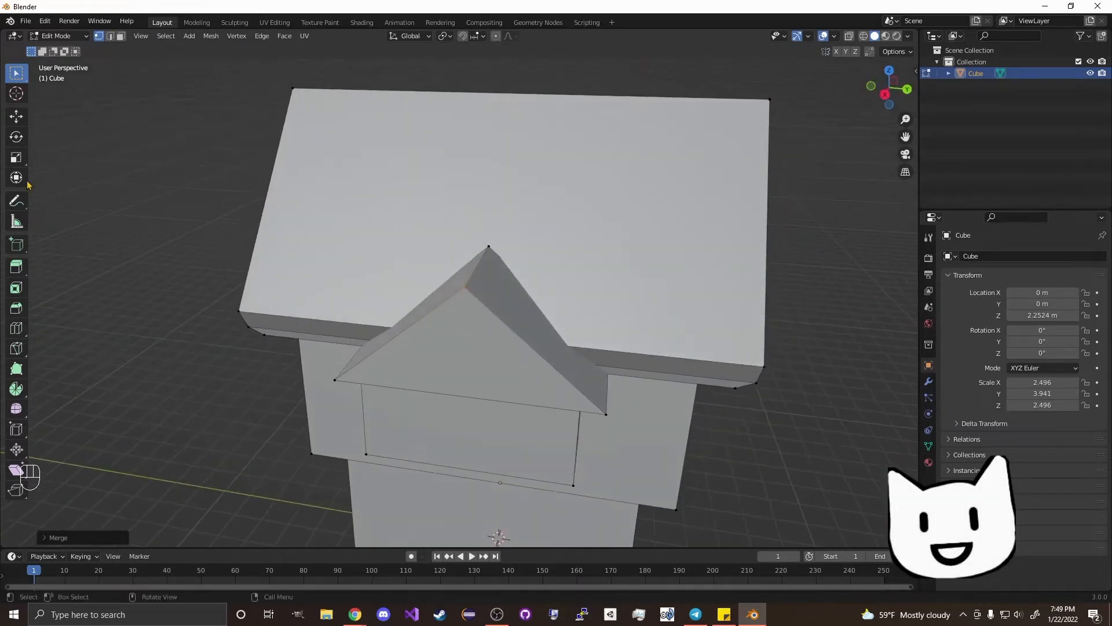
pyautogui.click(444, 291)
pyautogui.keyDown('shift'); pyautogui.click(500, 290); pyautogui.keyUp('shift')
pyautogui.moveTo(595, 277); pyautogui.dragTo(701, 313, button='middle')
pyautogui.press('e')
pyautogui.click(643, 236)
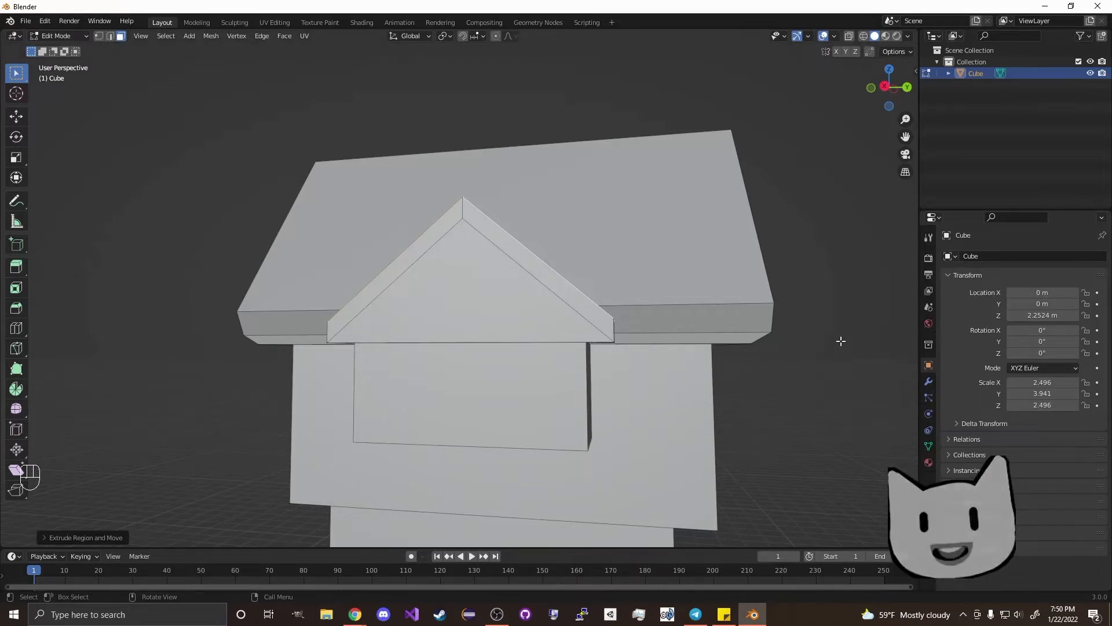
# Step: Add a new cube and move it out of the house, up beside the upper floor's gable-end wall
pyautogui.moveTo(817, 347); pyautogui.dragTo(689, 387, button='middle')
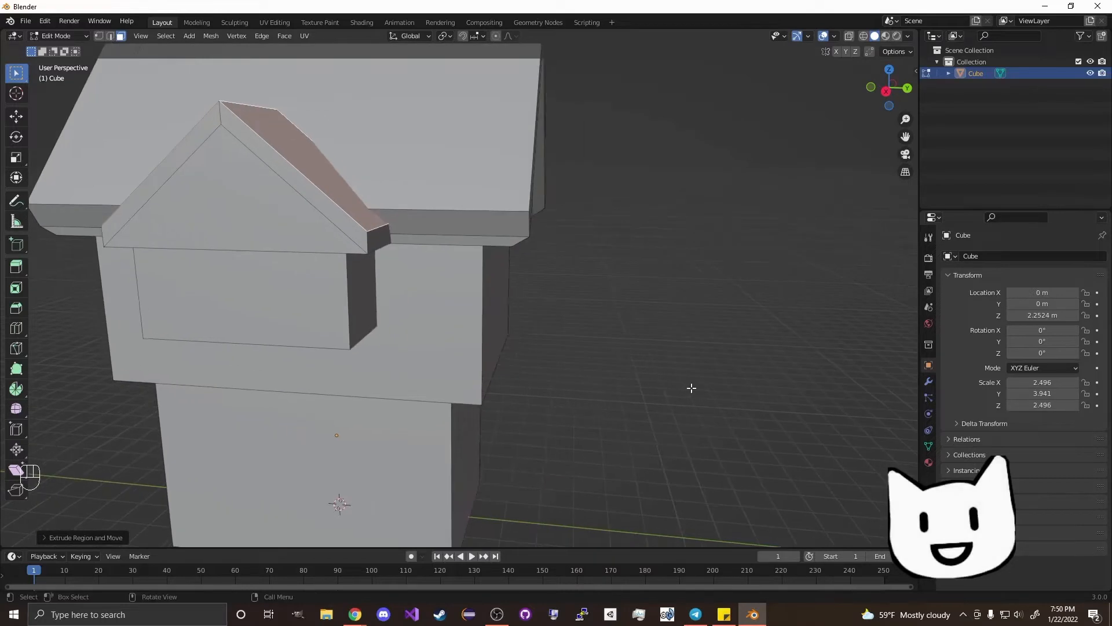
pyautogui.click(684, 386)
pyautogui.hotkey('shift', 'a')
pyautogui.click(517, 367)
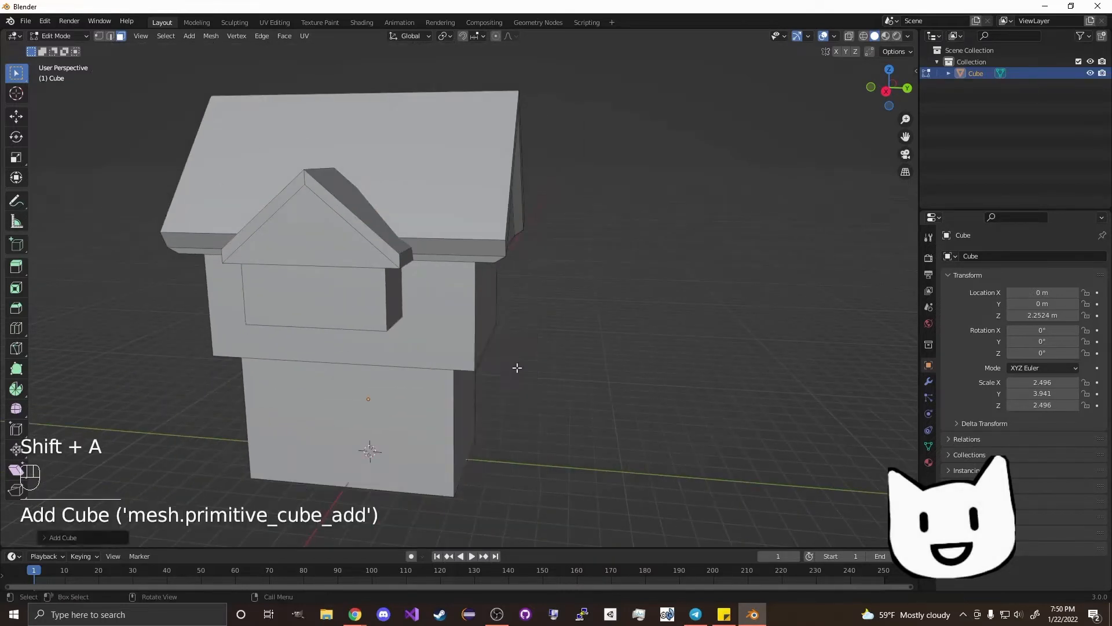
pyautogui.press('g')
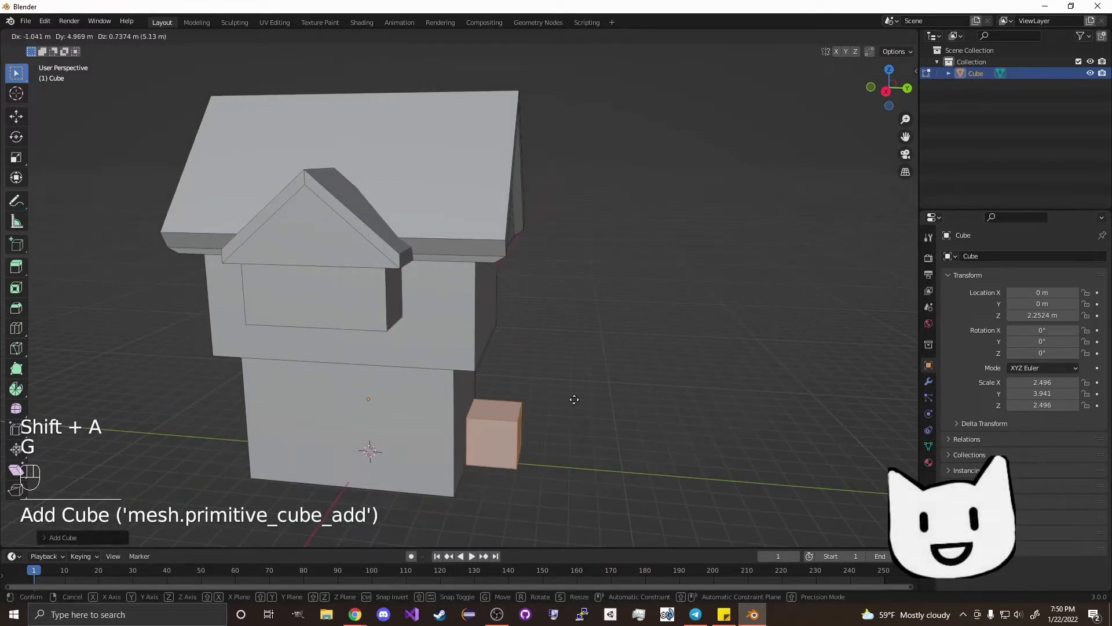
pyautogui.click(595, 290)
pyautogui.moveTo(596, 290); pyautogui.dragTo(614, 385, button='middle')
# Step: Move the new cube against the gable-end wall along Y, and lower it about 0.44 m along Z
pyautogui.press('g')
pyautogui.click(650, 368)
pyautogui.press('g')
pyautogui.press('y')
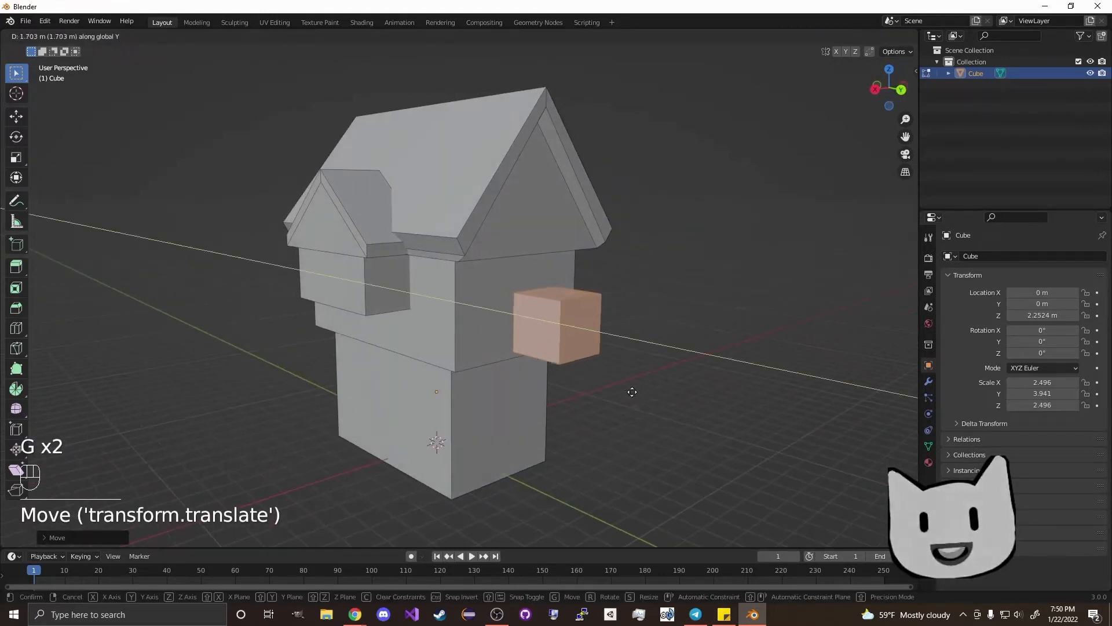
pyautogui.click(606, 388)
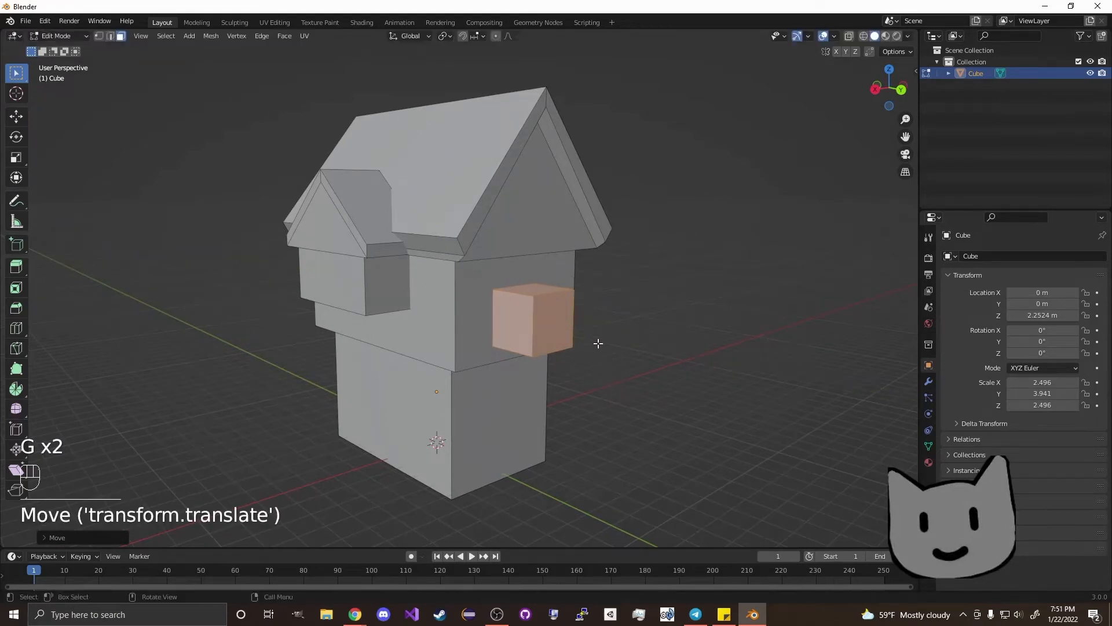
pyautogui.press('g')
pyautogui.press('z')
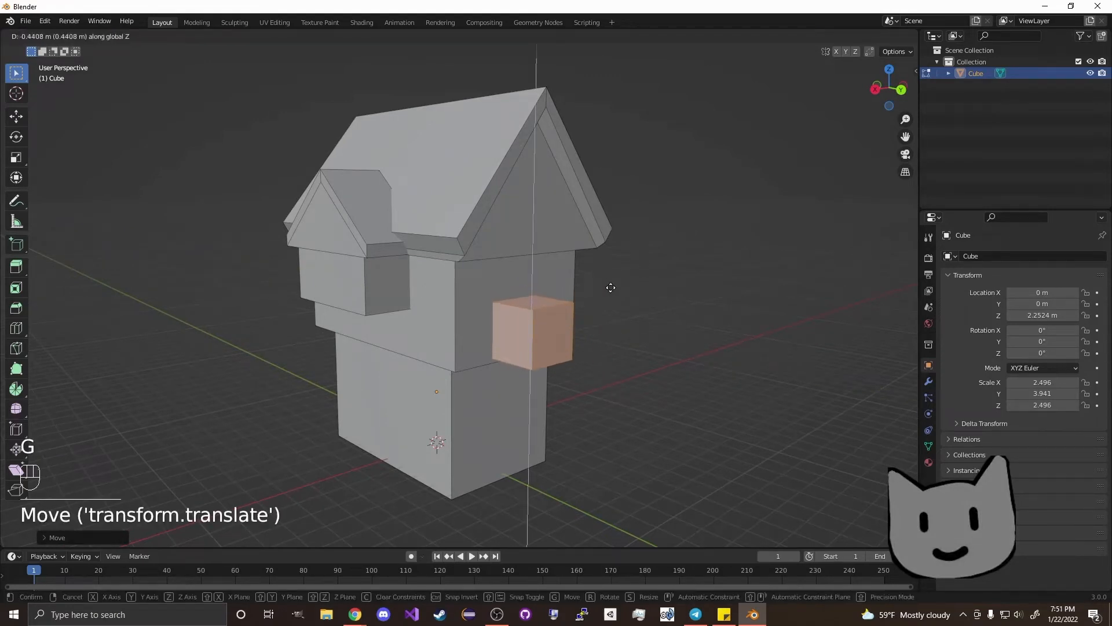
pyautogui.click(611, 288)
pyautogui.moveTo(728, 330); pyautogui.dragTo(660, 325, button='middle')
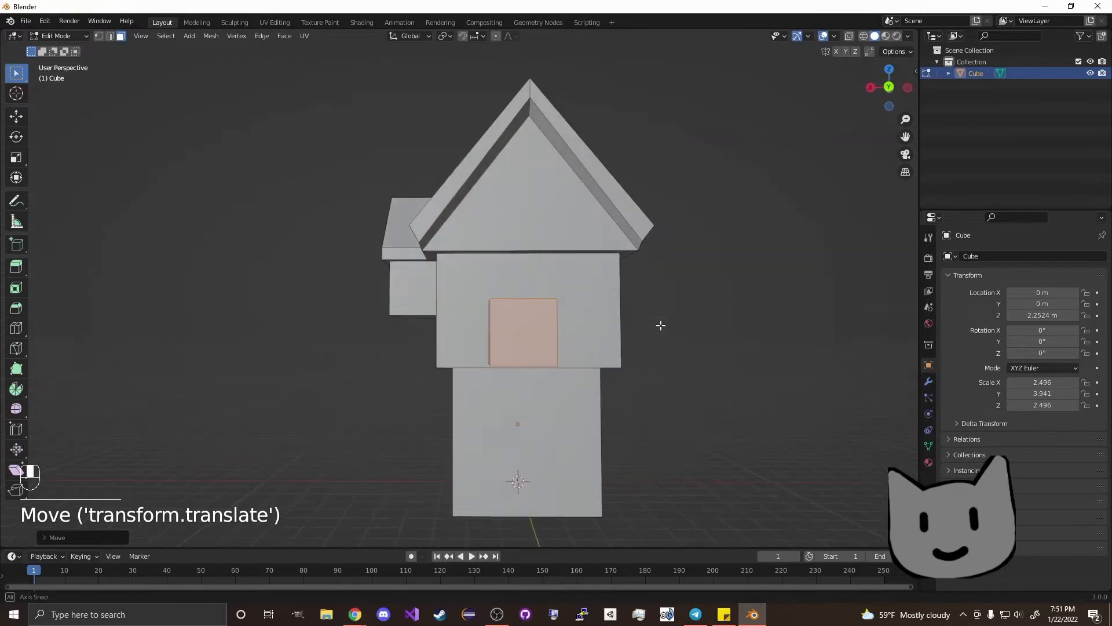
# Step: Flatten the cube along Z and shift it slightly lower on the gable-end wall
pyautogui.press('s')
pyautogui.press('z')
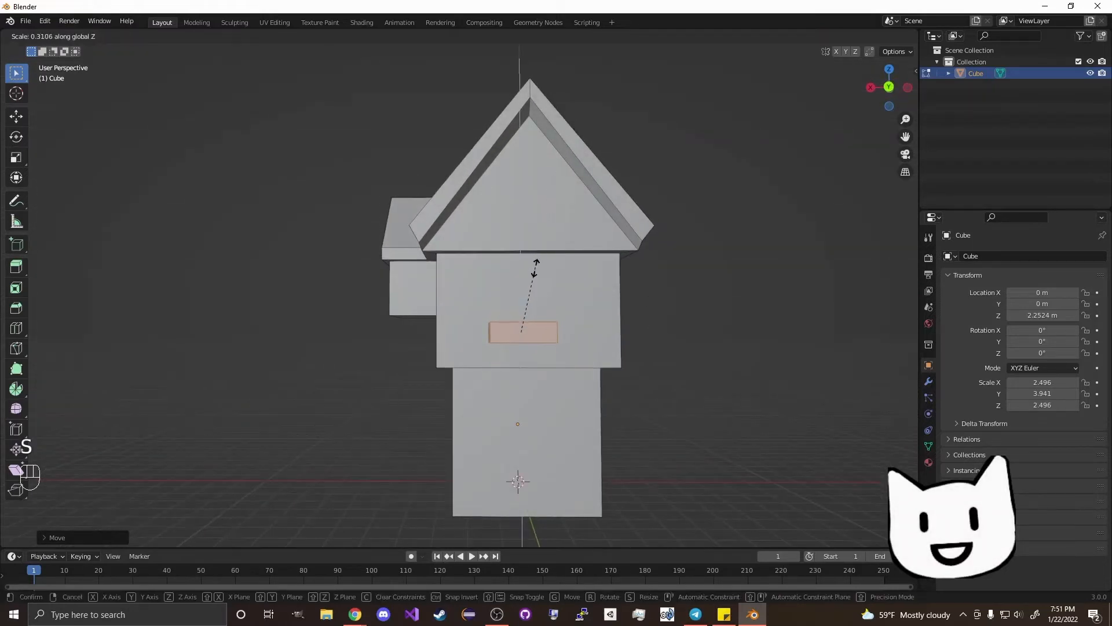
pyautogui.click(536, 201)
pyautogui.press('g')
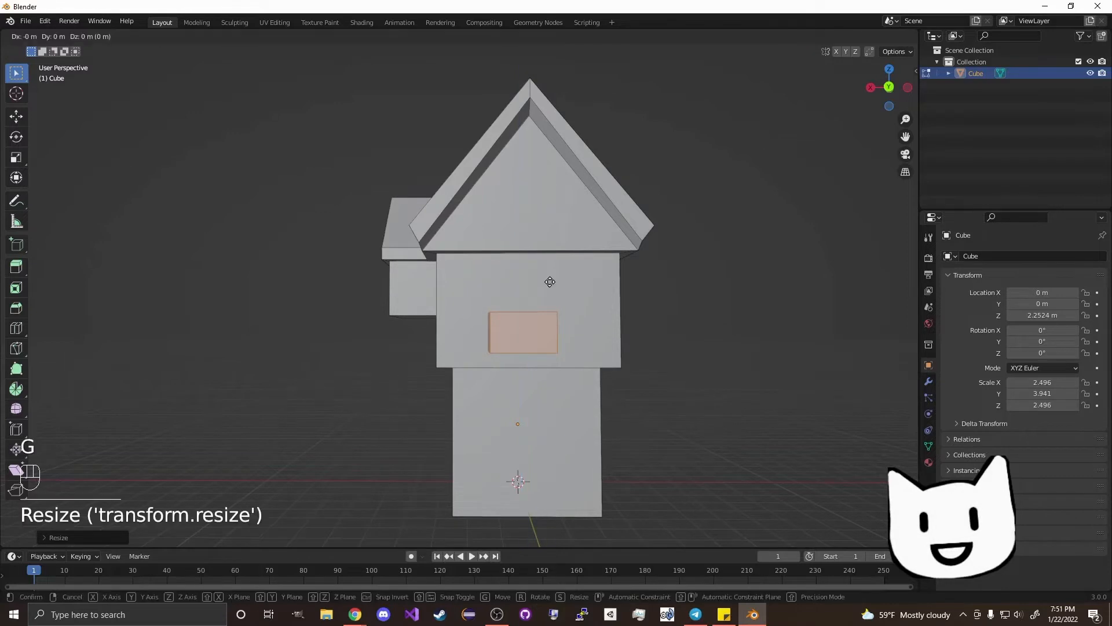
pyautogui.click(555, 292)
# Step: Scale the flattened box up by about 1.37, and enlarge it twice more so it spans most of the wall
pyautogui.press('s')
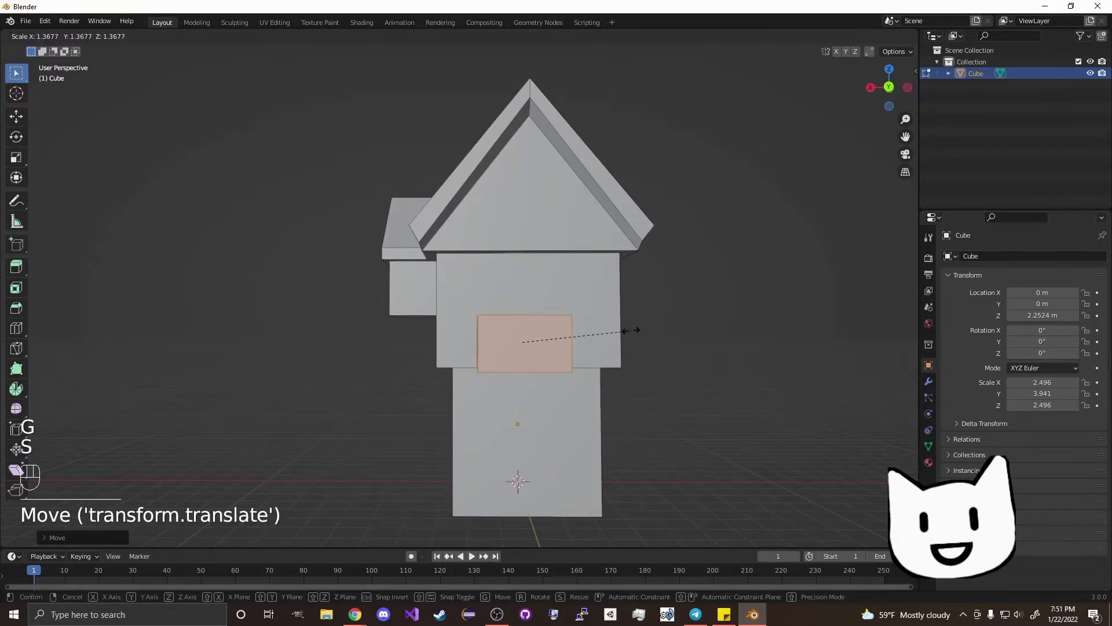
pyautogui.click(629, 331)
pyautogui.moveTo(594, 377); pyautogui.dragTo(612, 399, button='middle')
pyautogui.press('s')
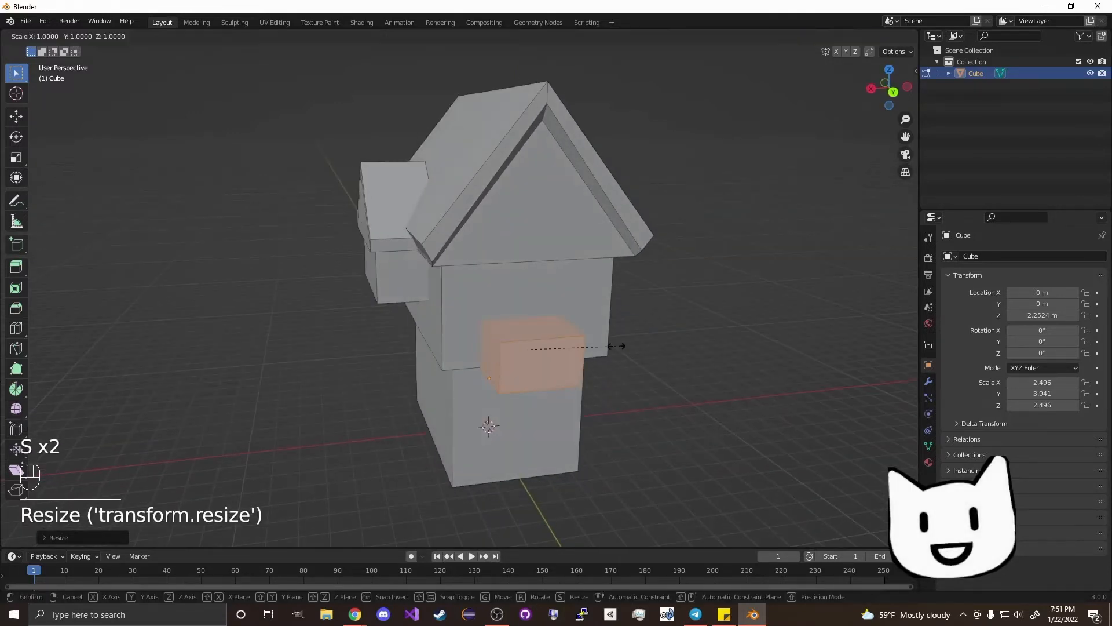
pyautogui.click(637, 346)
pyautogui.press('s')
pyautogui.click(691, 350)
# Step: Raise the box slightly along Z to sit above the floor overhang, and shift it outward along Y
pyautogui.moveTo(691, 350); pyautogui.dragTo(626, 310, button='middle')
pyautogui.scroll(2, 597, 321)
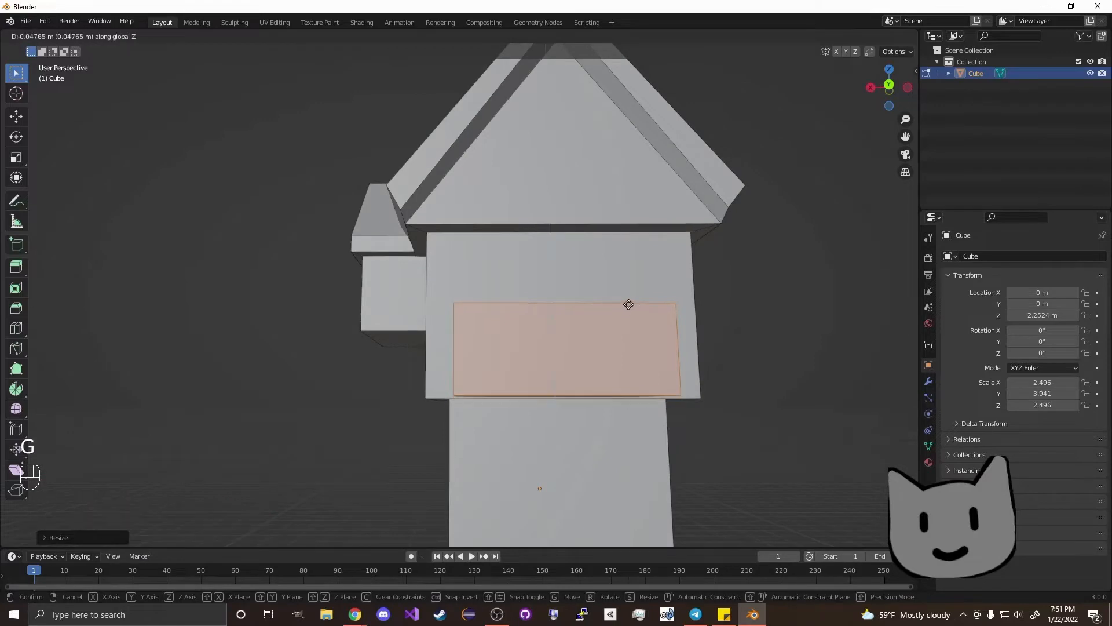
pyautogui.click(631, 301)
pyautogui.press('g')
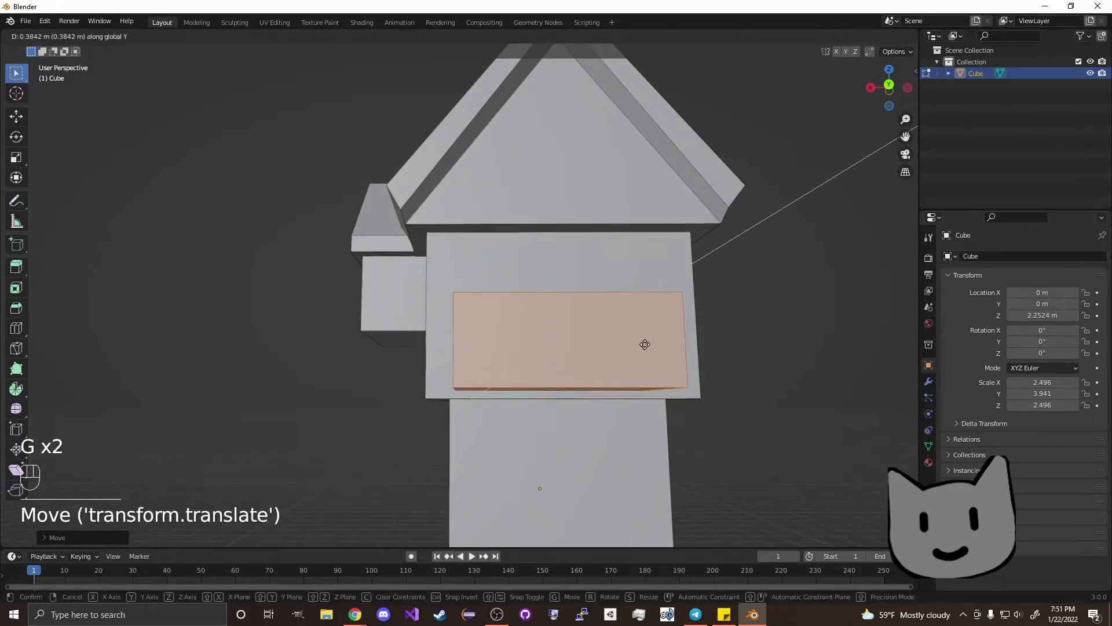
pyautogui.click(643, 343)
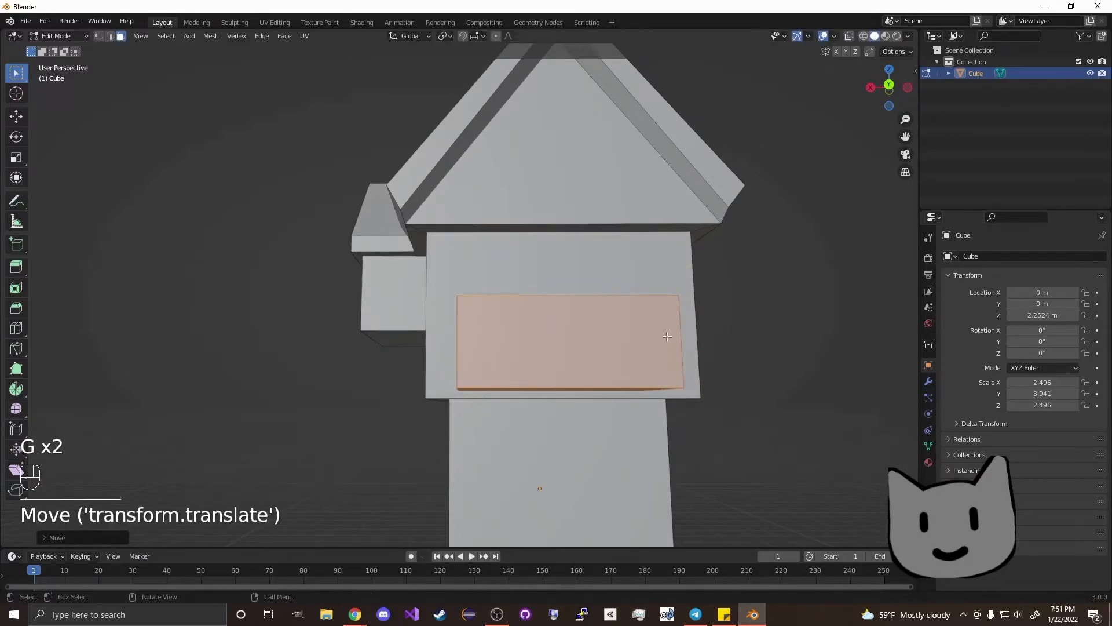
# Step: Select the box's top face, extrude it in place, and scale it inward to leave a rim
pyautogui.moveTo(643, 343); pyautogui.dragTo(574, 356, button='middle')
pyautogui.click(574, 350)
pyautogui.click(572, 347)
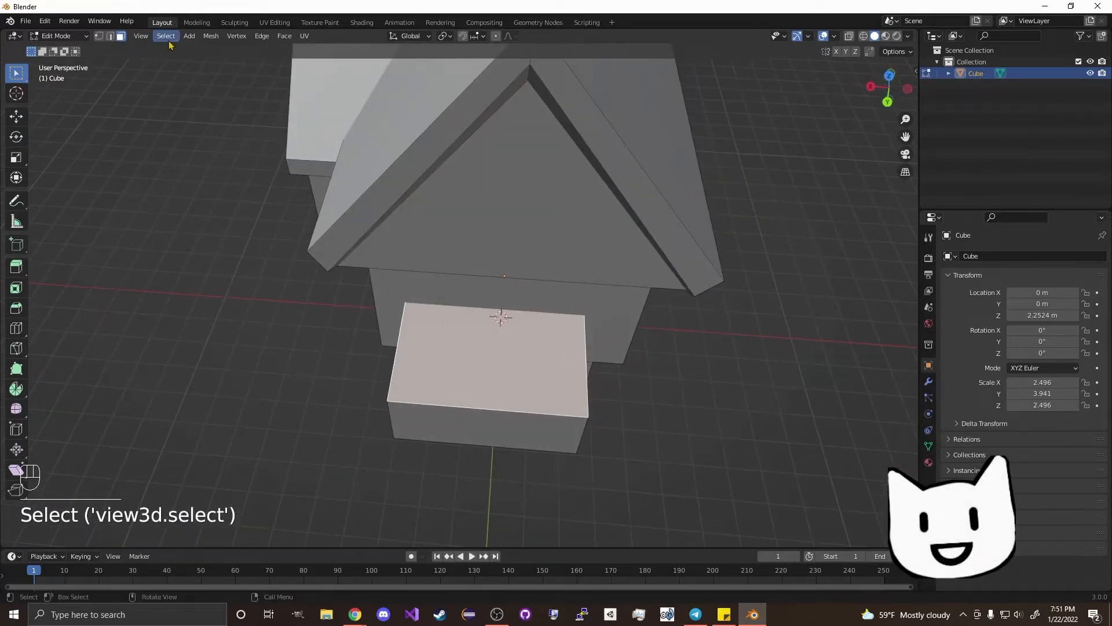
pyautogui.press('e')
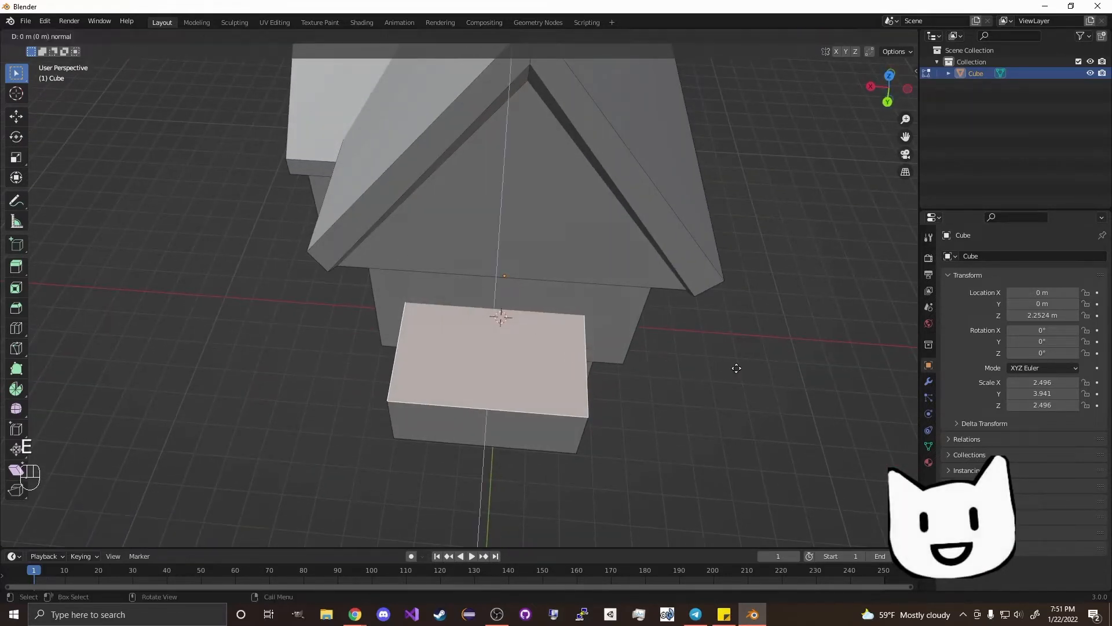
pyautogui.rightClick(739, 368)
pyautogui.press('s')
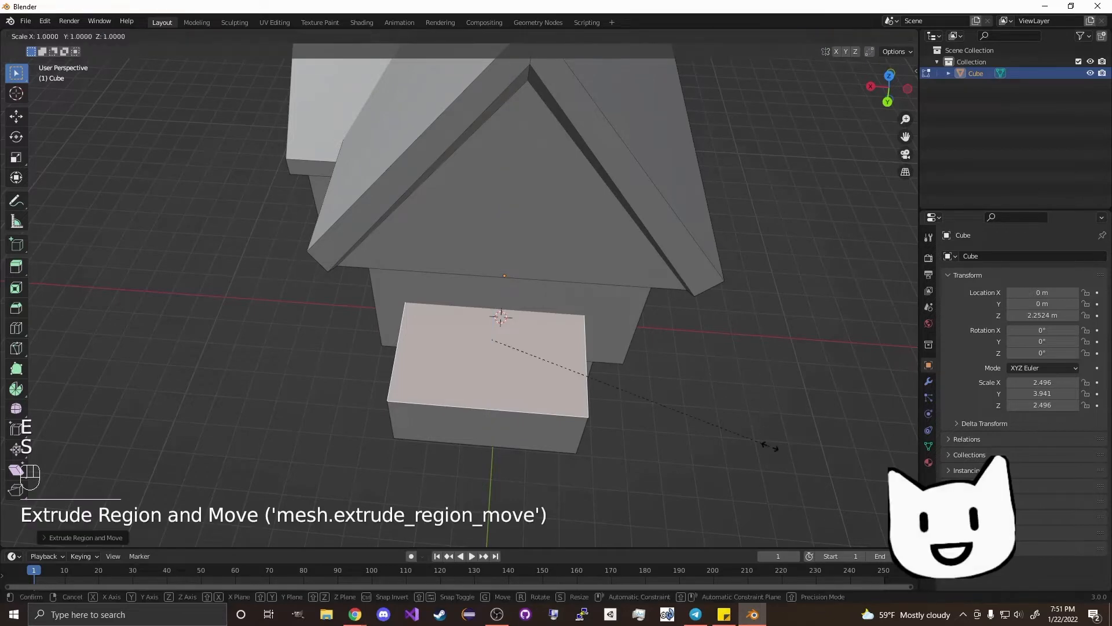
pyautogui.click(714, 419)
# Step: Try to move the whole linked box away from the wall, and undo the move
pyautogui.moveTo(610, 294); pyautogui.dragTo(525, 346, button='middle')
pyautogui.press('l')
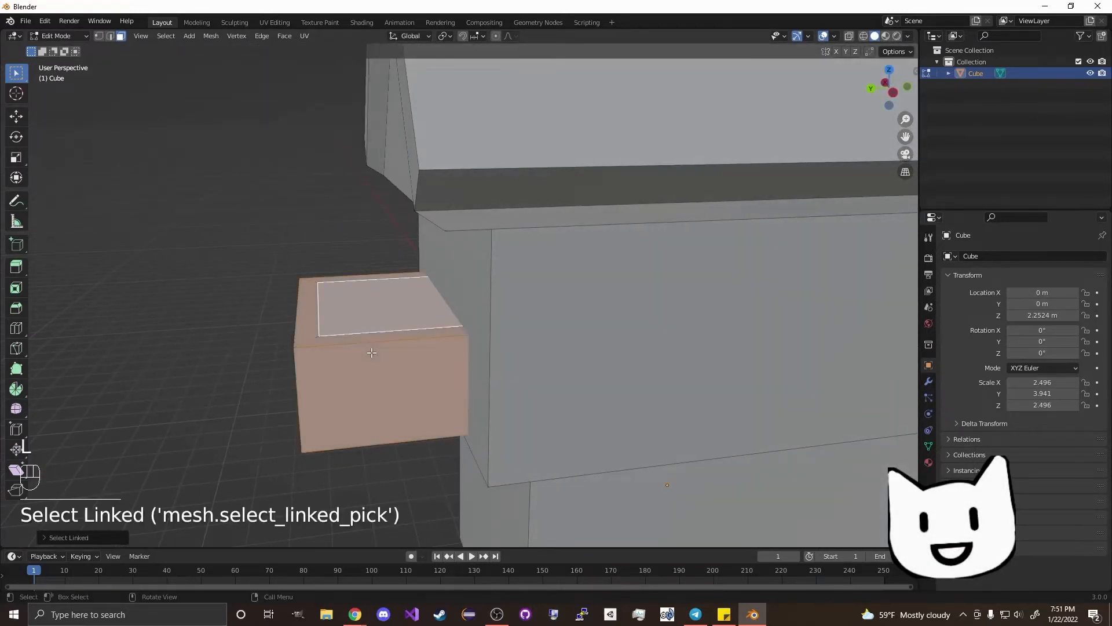
pyautogui.press('g')
pyautogui.click(303, 369)
pyautogui.moveTo(303, 368); pyautogui.dragTo(343, 322, button='middle')
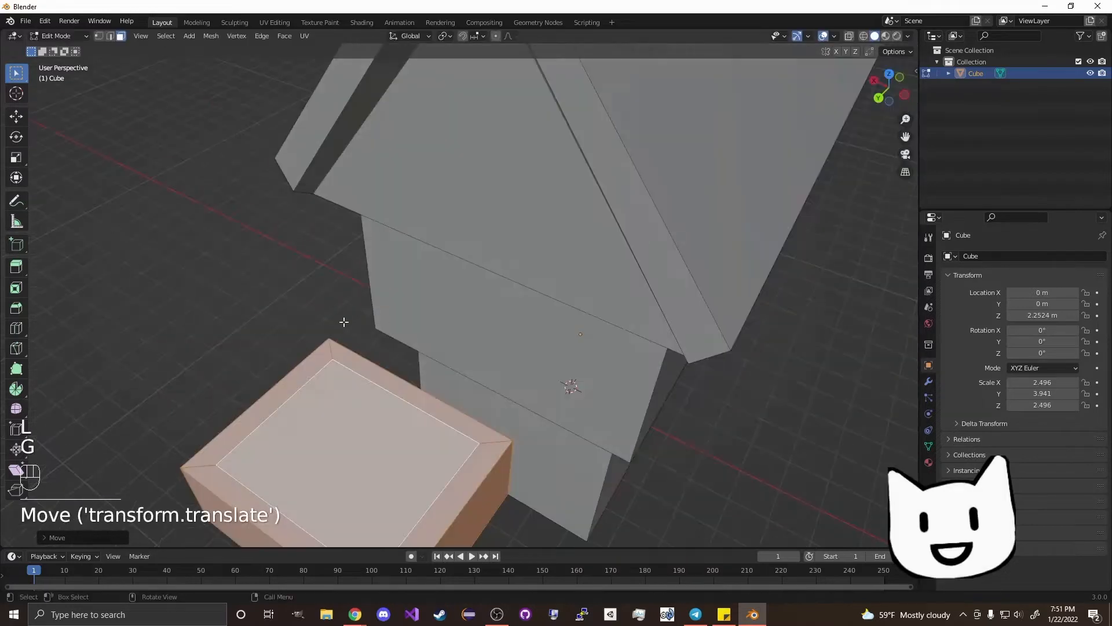
pyautogui.click(224, 308)
pyautogui.keyDown('shift'); pyautogui.moveTo(224, 308); pyautogui.dragTo(591, 308, button='middle'); pyautogui.keyUp('shift')
pyautogui.hotkey('ctrl', 'z')
pyautogui.hotkey('ctrl', 'z')
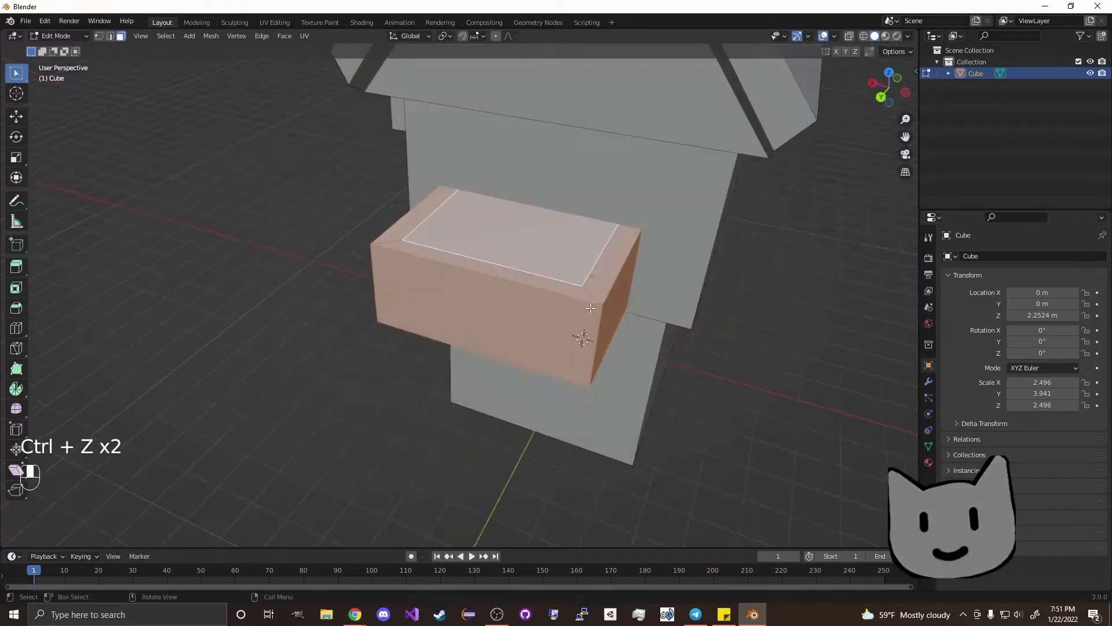
# Step: Extrude the box's inset top face downward to hollow it out into a balcony
pyautogui.keyDown('shift'); pyautogui.moveTo(757, 287); pyautogui.dragTo(682, 350, button='middle'); pyautogui.keyUp('shift')
pyautogui.click(464, 291)
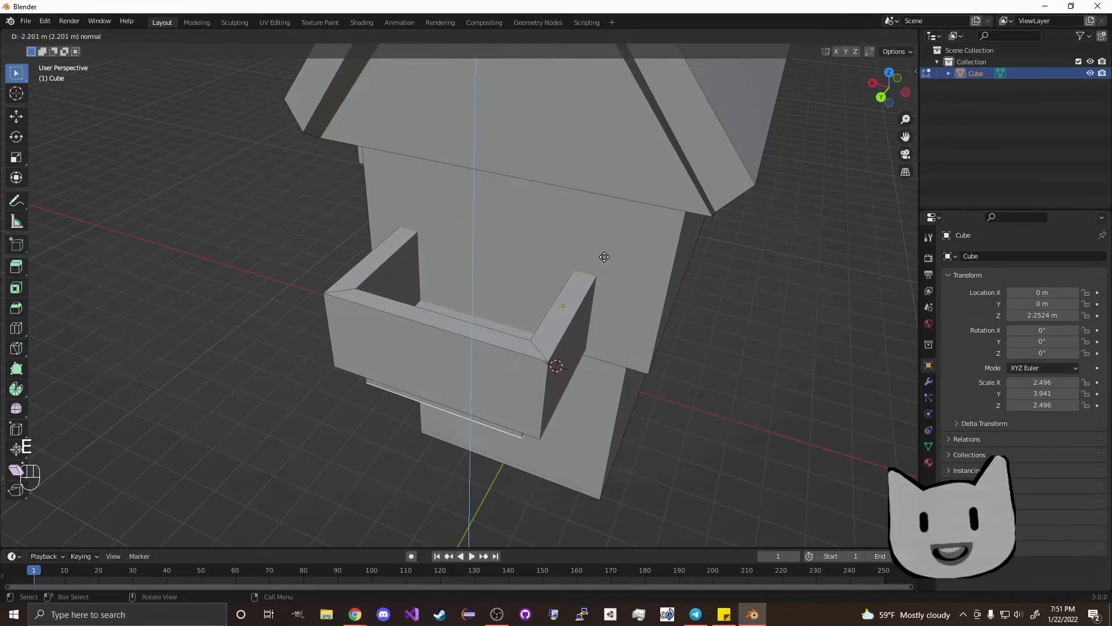
pyautogui.click(607, 219)
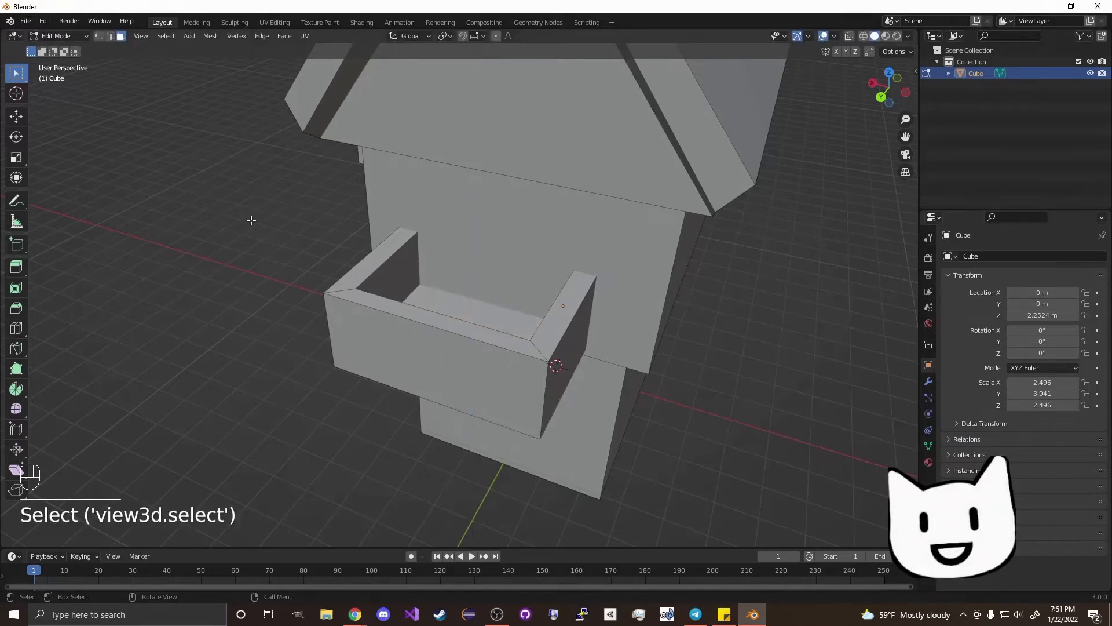
pyautogui.moveTo(248, 218); pyautogui.dragTo(603, 268, button='middle')
pyautogui.scroll(-6, 604, 269)
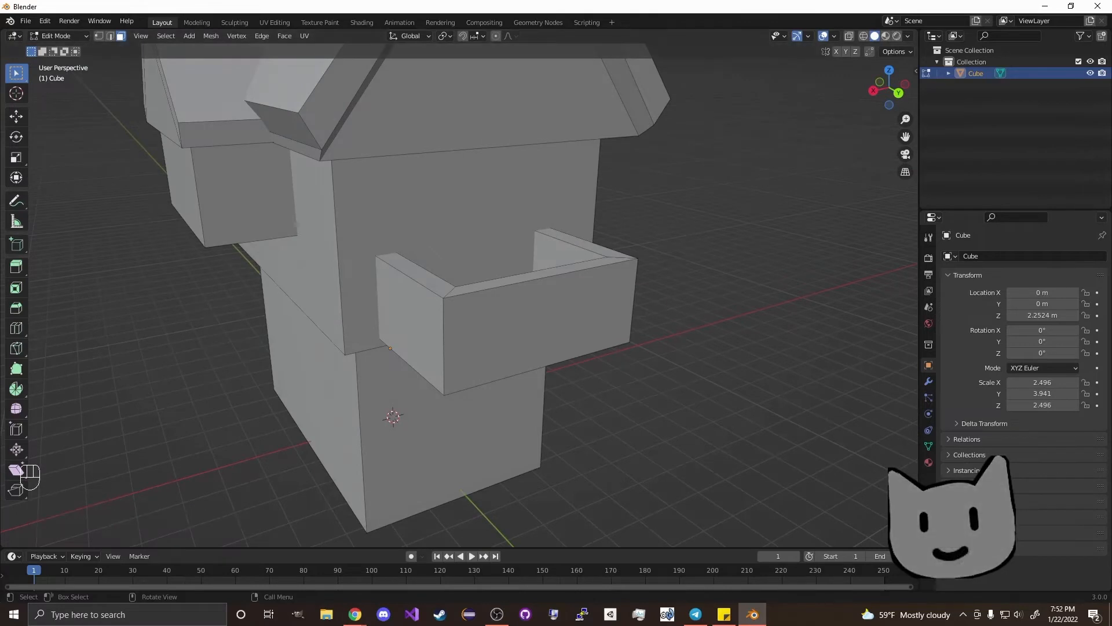
# Step: Select the upper floor's wall face behind the balcony, extrude it in place, and scale it down to a doorway-sized panel
pyautogui.moveTo(709, 222); pyautogui.dragTo(749, 216)
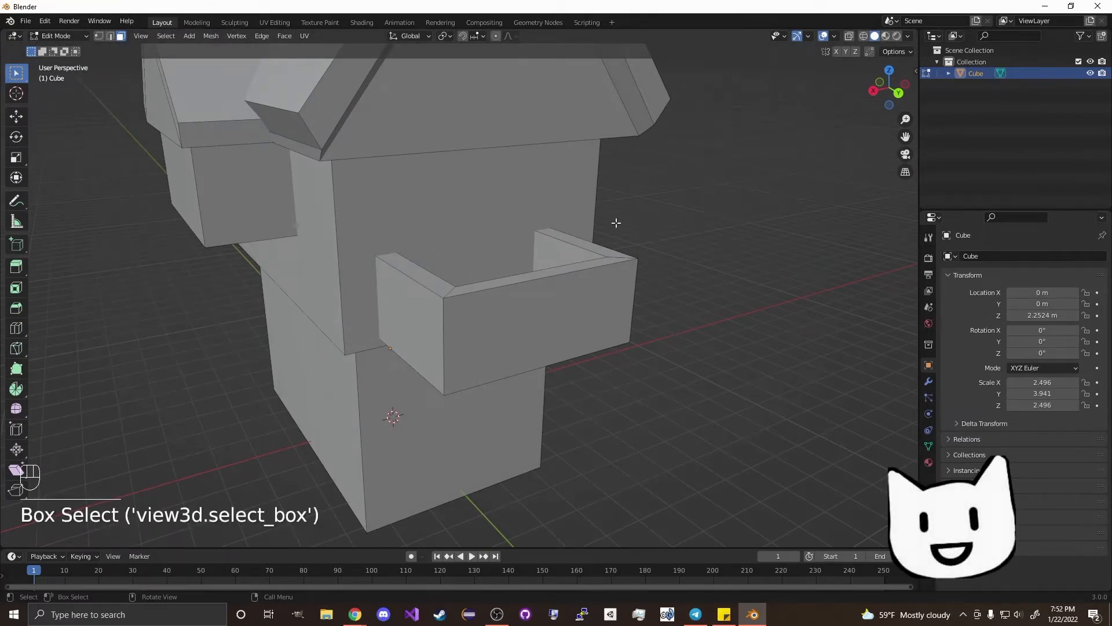
pyautogui.click(537, 209)
pyautogui.moveTo(618, 231); pyautogui.dragTo(685, 251, button='middle')
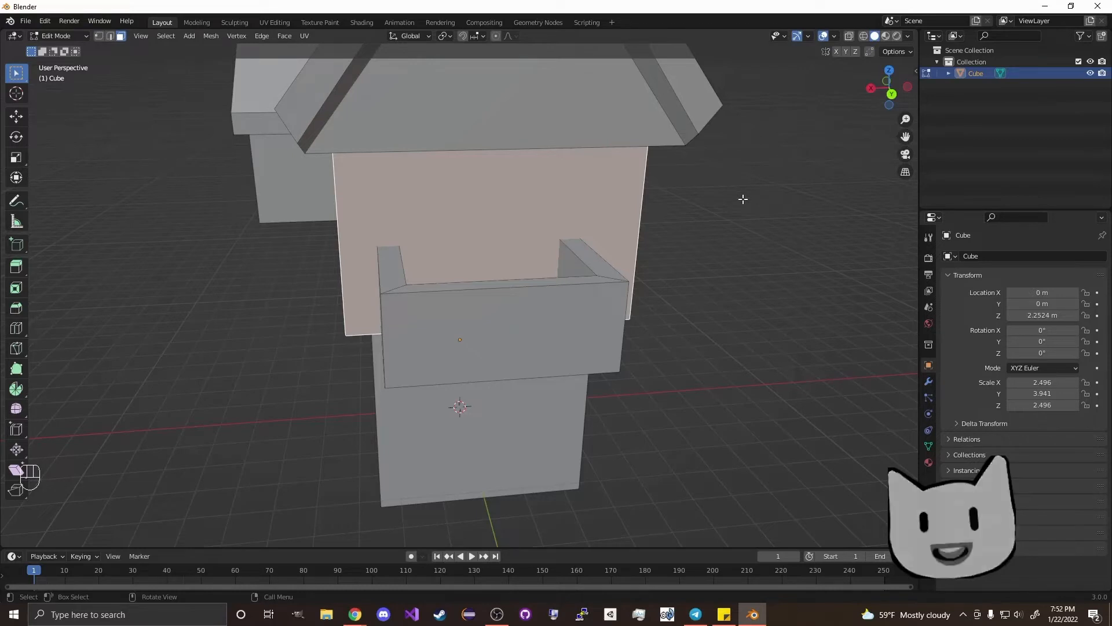
pyautogui.press('e')
pyautogui.press('s')
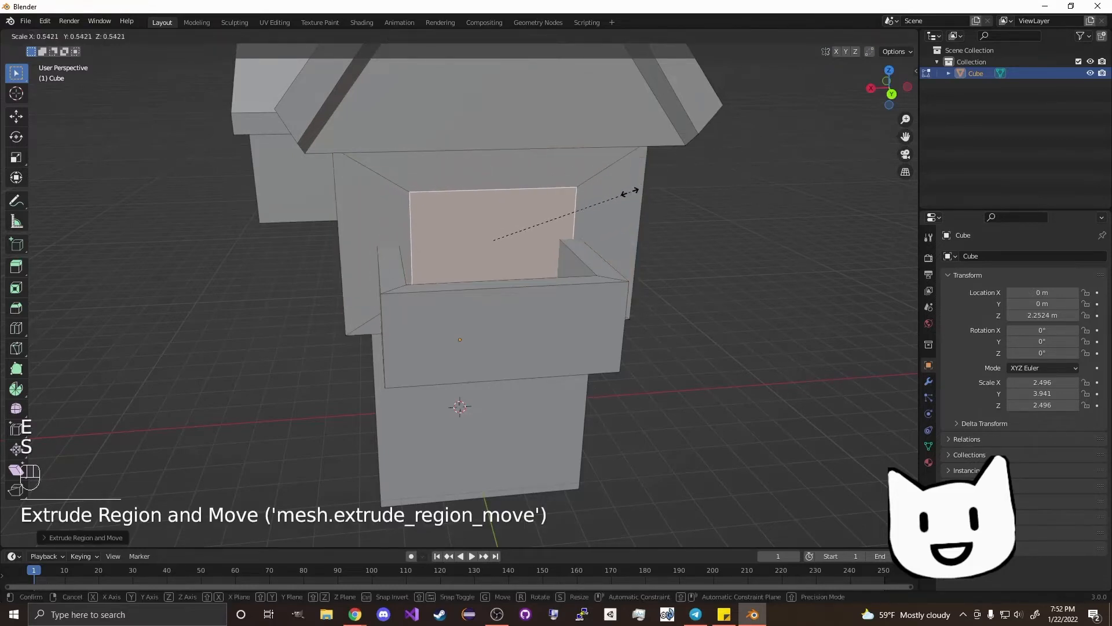
pyautogui.click(591, 222)
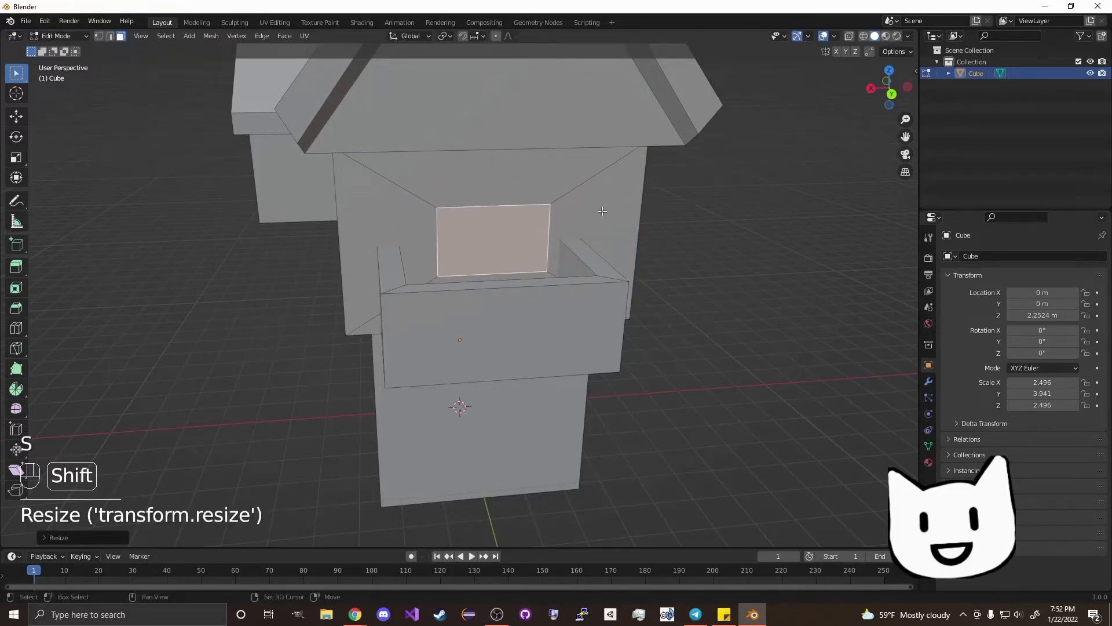
# Step: Move the doorway panel's bottom edge down along Z to the balcony floor
pyautogui.moveTo(450, 251)
pyautogui.mouseDown(button='middle')
pyautogui.moveTo(562, 201)
pyautogui.moveTo(457, 270)
pyautogui.mouseUp(button='middle')
pyautogui.keyDown('shift'); pyautogui.moveTo(536, 231); pyautogui.dragTo(544, 299, button='middle'); pyautogui.keyUp('shift')
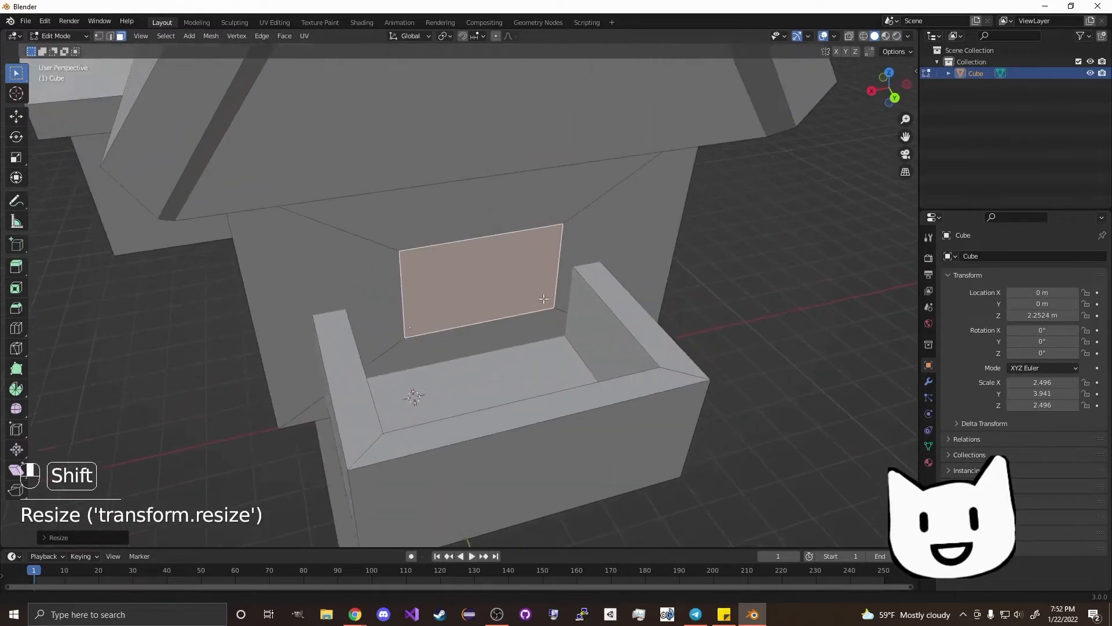
pyautogui.moveTo(767, 297); pyautogui.dragTo(745, 303, button='middle')
pyautogui.click(110, 36)
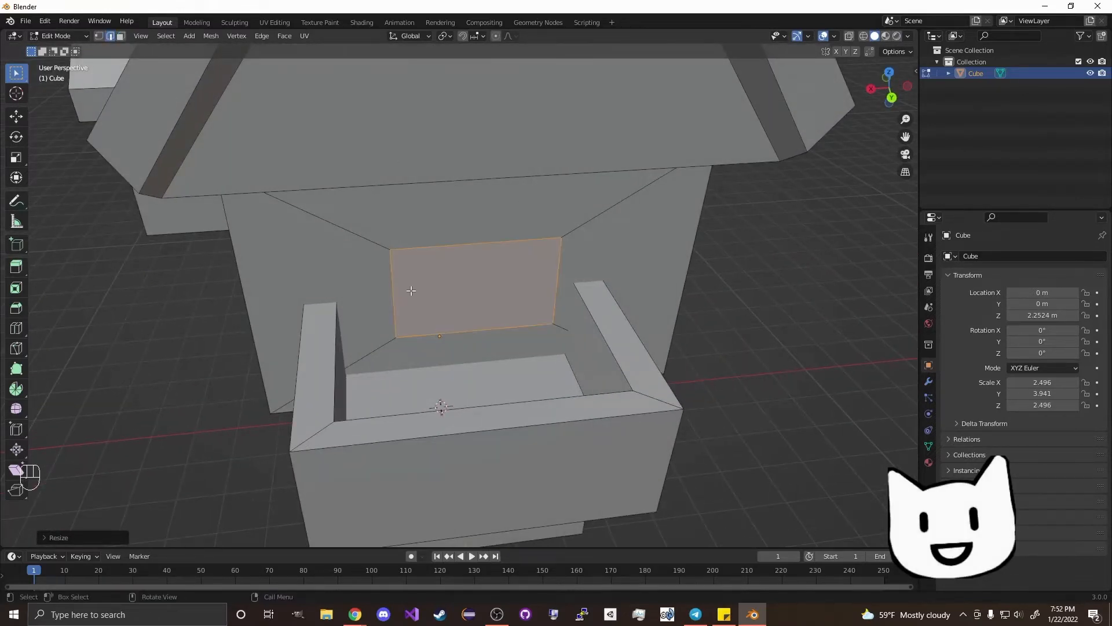
pyautogui.scroll(2, 498, 322)
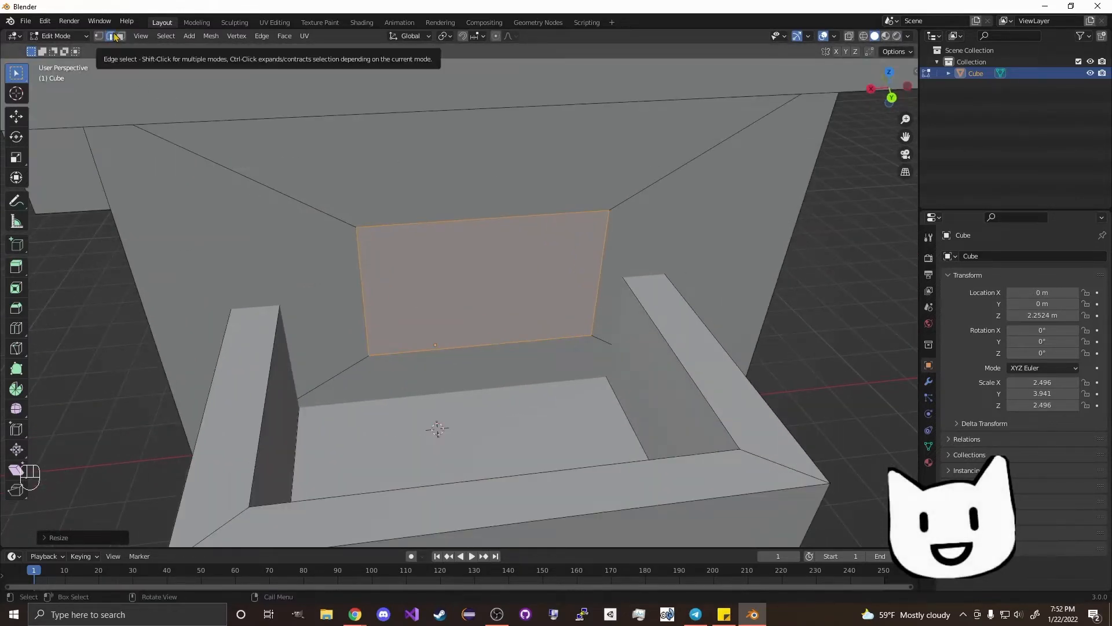
pyautogui.click(830, 285)
pyautogui.moveTo(831, 285); pyautogui.dragTo(720, 280, button='middle')
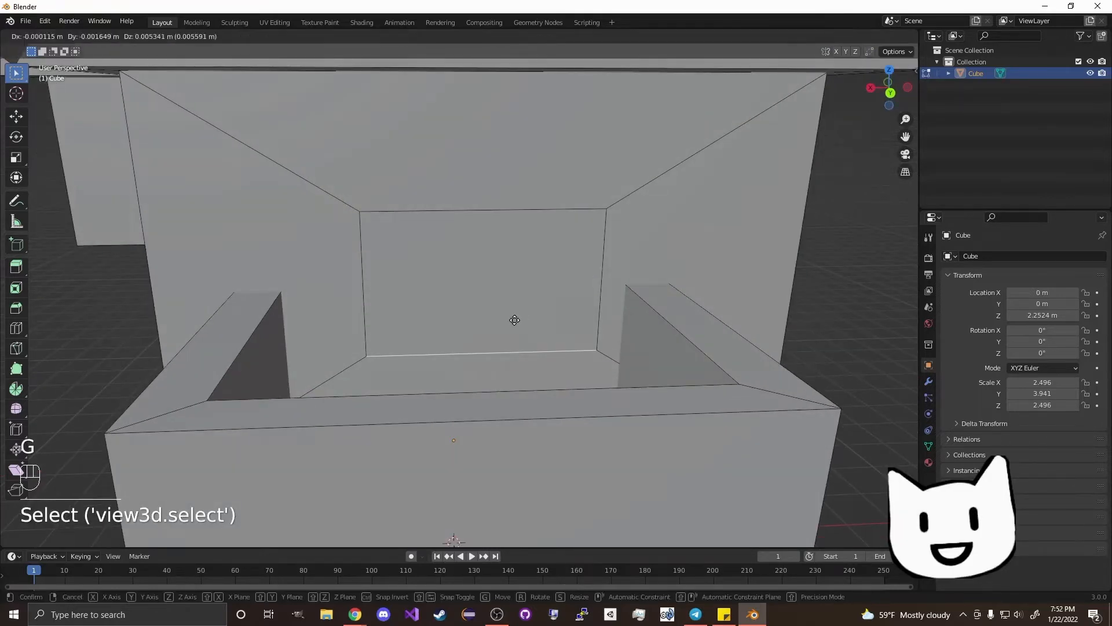
pyautogui.press('z')
pyautogui.rightClick(525, 301)
pyautogui.moveTo(524, 271); pyautogui.dragTo(521, 283, button='middle')
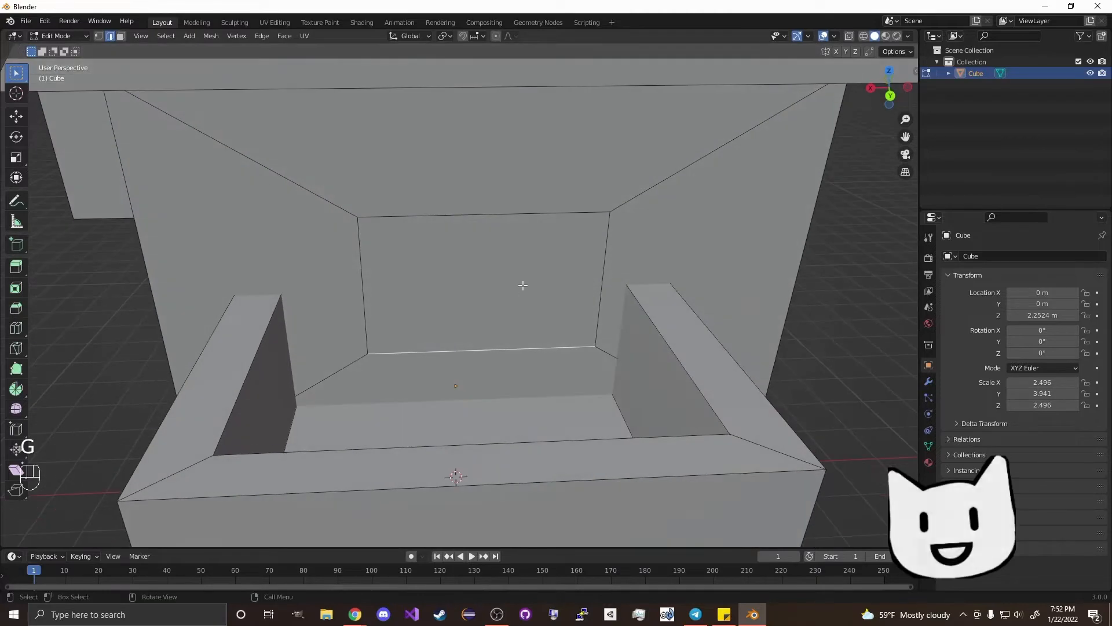
pyautogui.press('g')
pyautogui.press('z')
pyautogui.click(524, 336)
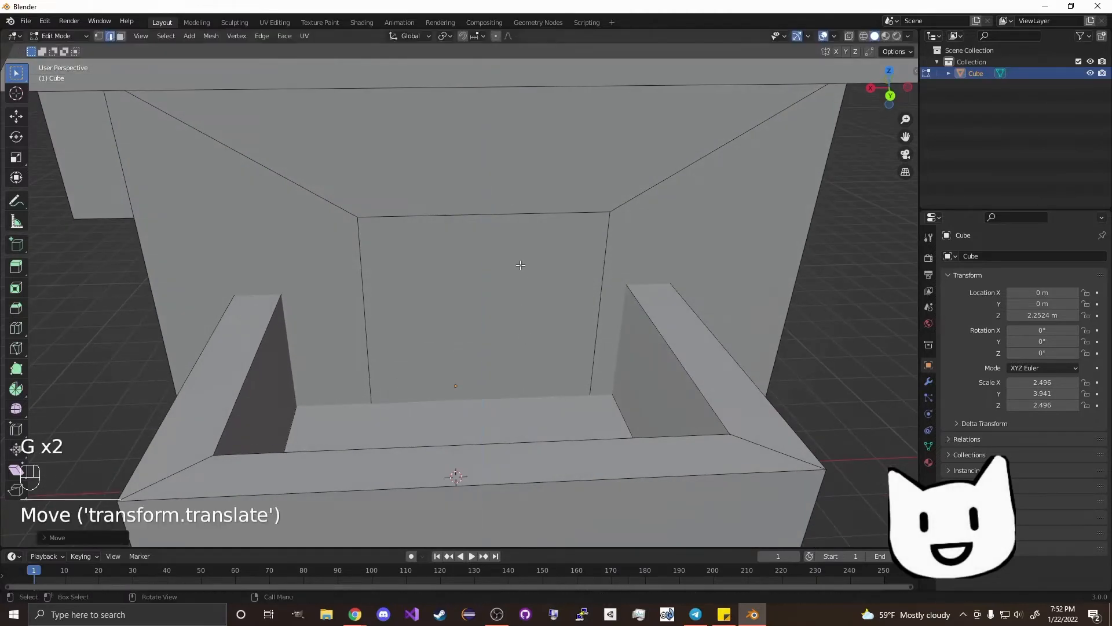
# Step: Raise the doorway panel's top edge along Z to make the opening taller
pyautogui.click(501, 215)
pyautogui.press('g')
pyautogui.press('z')
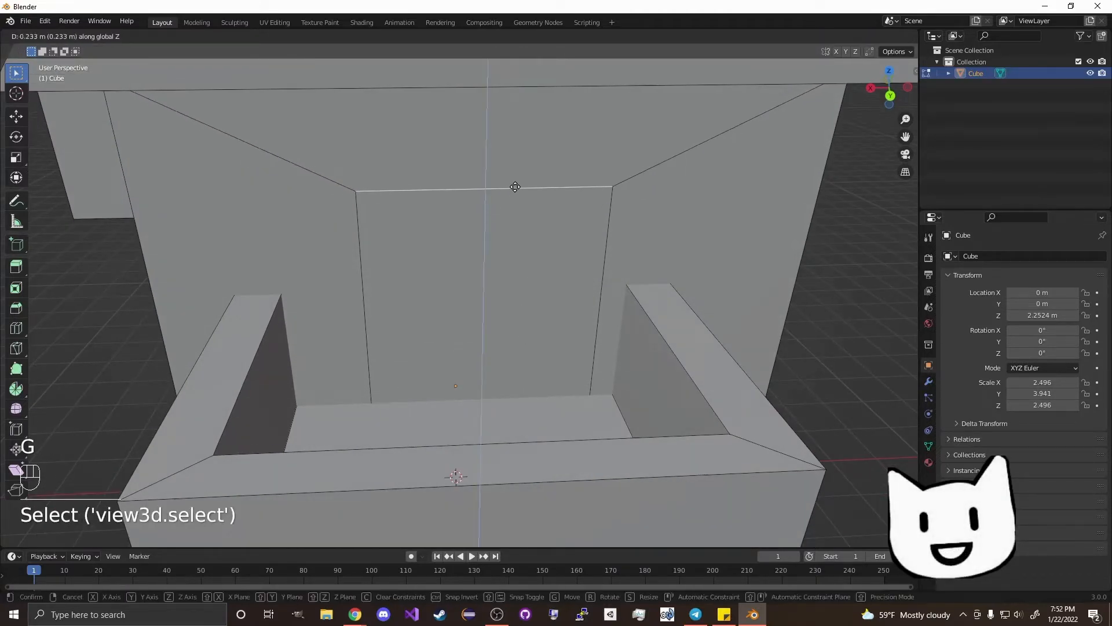
pyautogui.click(520, 175)
# Step: Move both vertical edges of the doorway panel inward along X to narrow it to a door's width
pyautogui.click(601, 229)
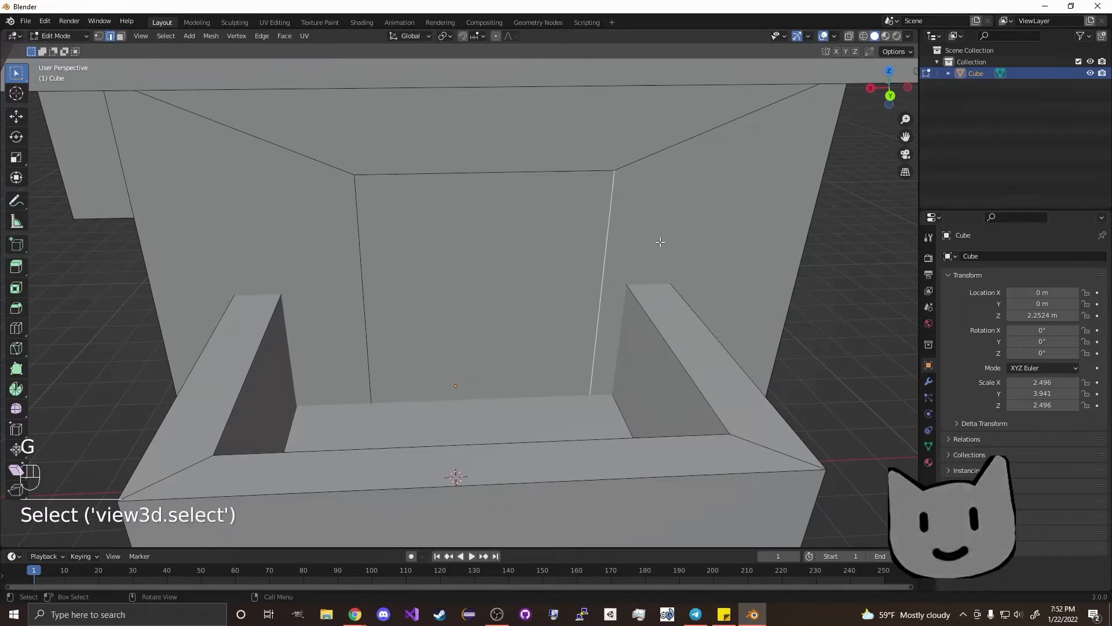
pyautogui.press('g')
pyautogui.press('x')
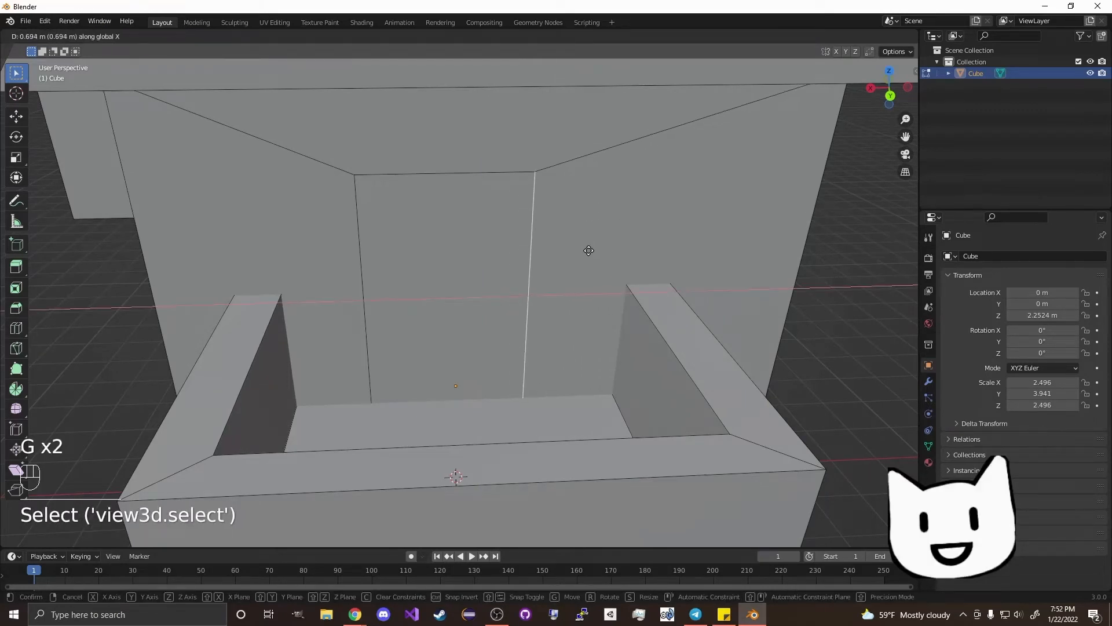
pyautogui.click(579, 249)
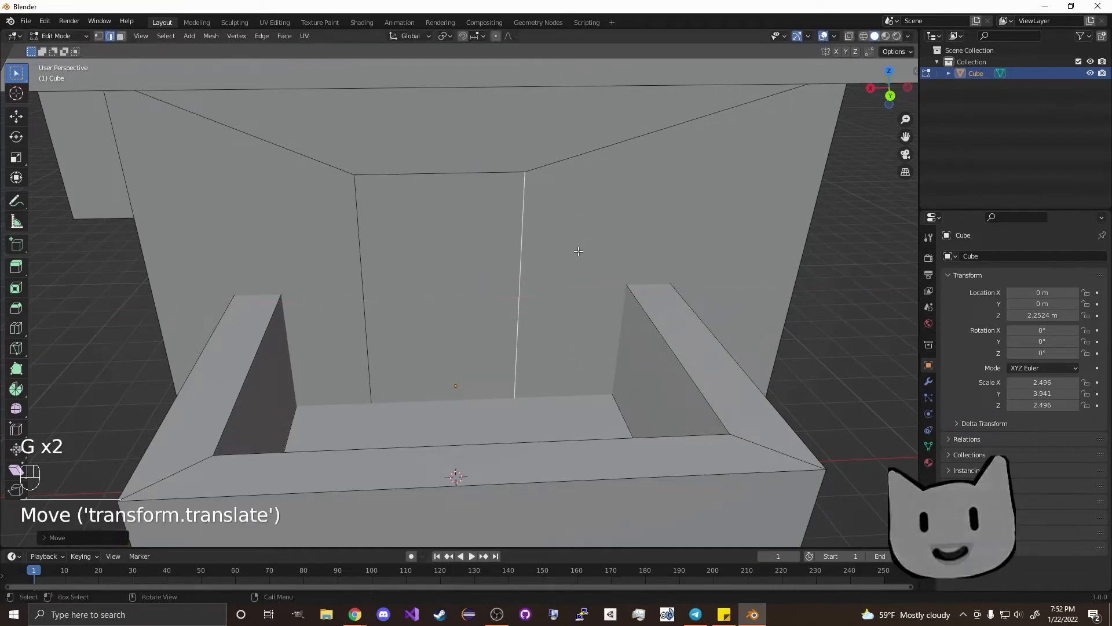
pyautogui.click(362, 275)
pyautogui.press('g')
pyautogui.click(392, 280)
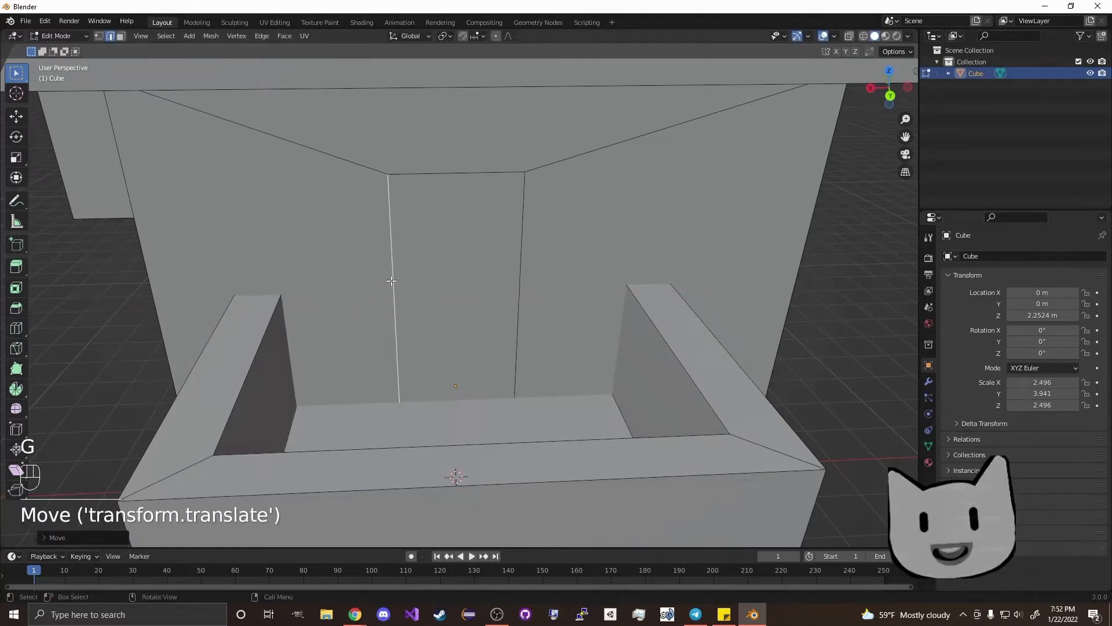
pyautogui.click(517, 270)
pyautogui.press('g')
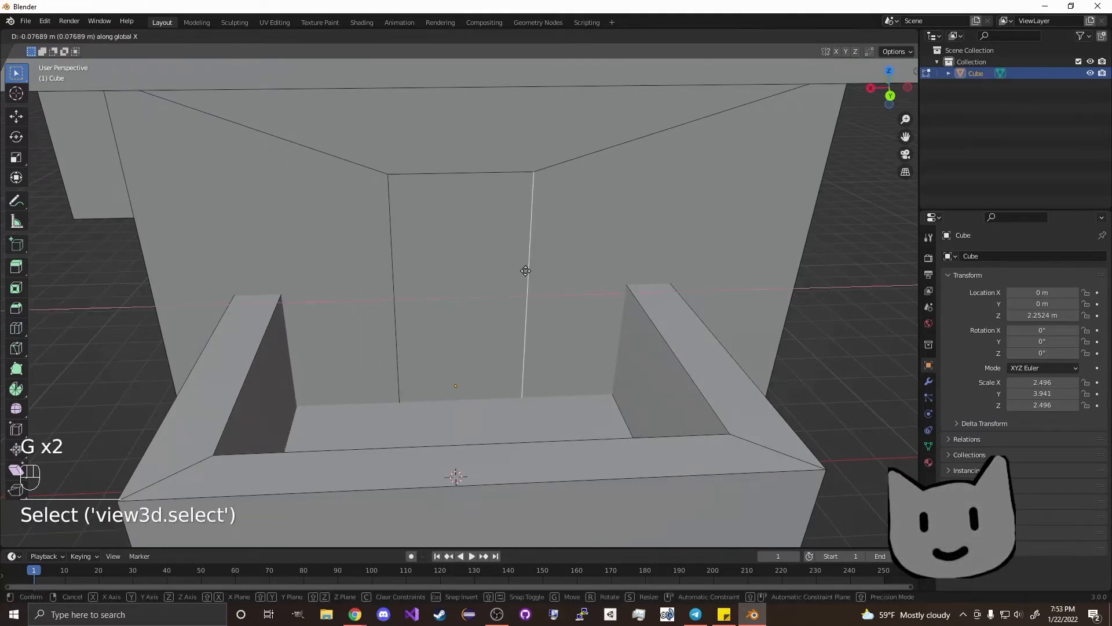
pyautogui.click(525, 271)
# Step: Select the narrowed doorway face, extrude it about 0.09 m into the wall, and clear the selection
pyautogui.scroll(-3, 654, 307)
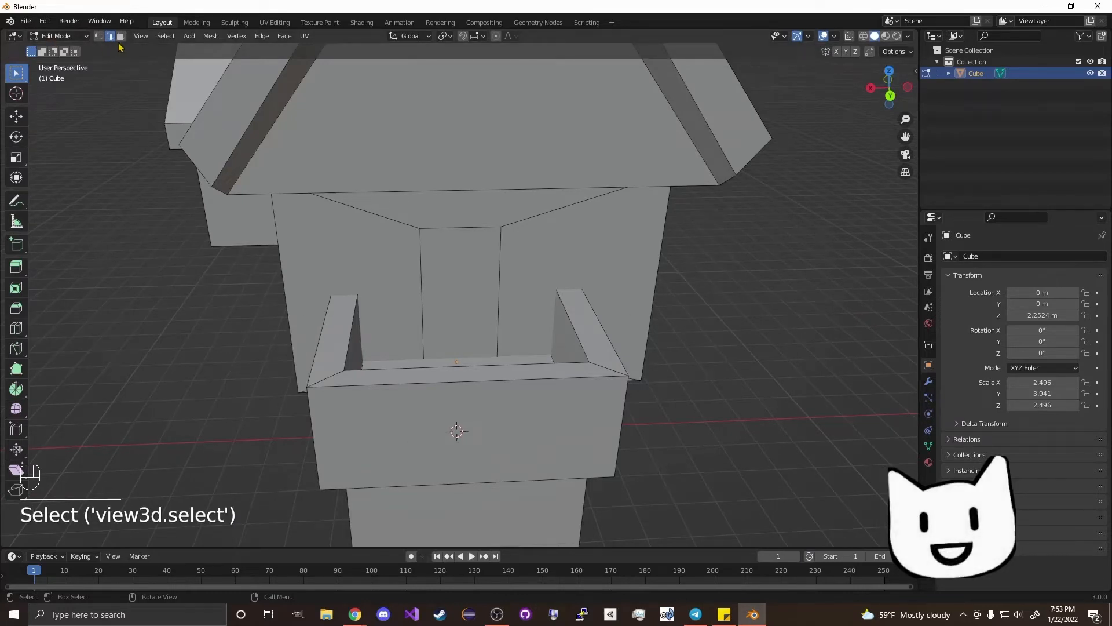
pyautogui.click(439, 276)
pyautogui.moveTo(524, 296); pyautogui.dragTo(620, 282, button='middle')
pyautogui.scroll(4, 638, 293)
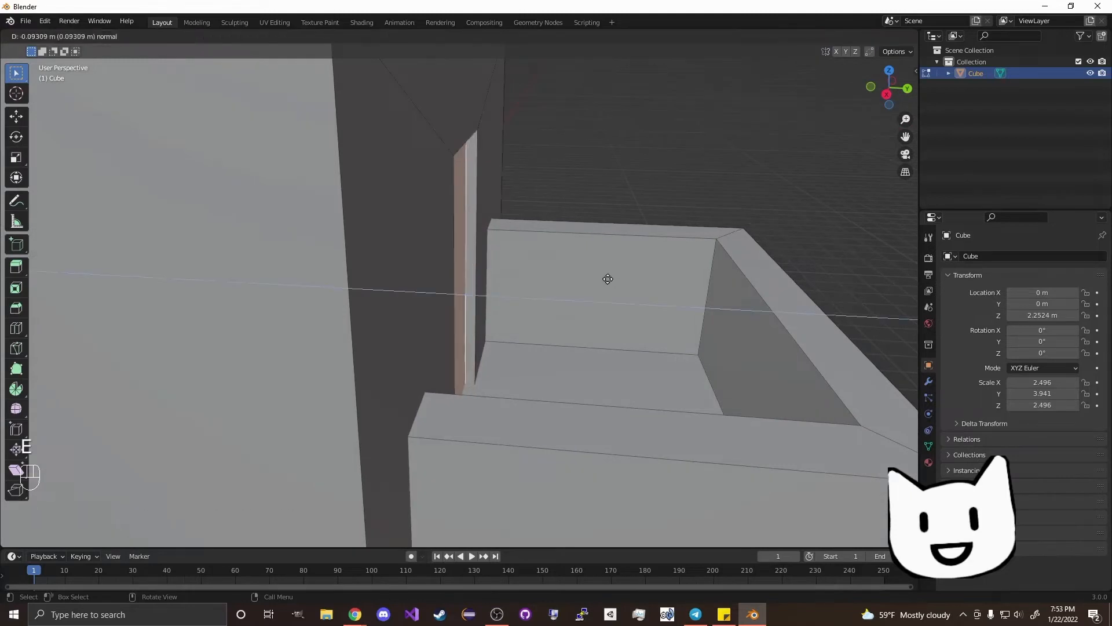
pyautogui.click(607, 279)
pyautogui.moveTo(735, 246); pyautogui.dragTo(176, 206, button='middle')
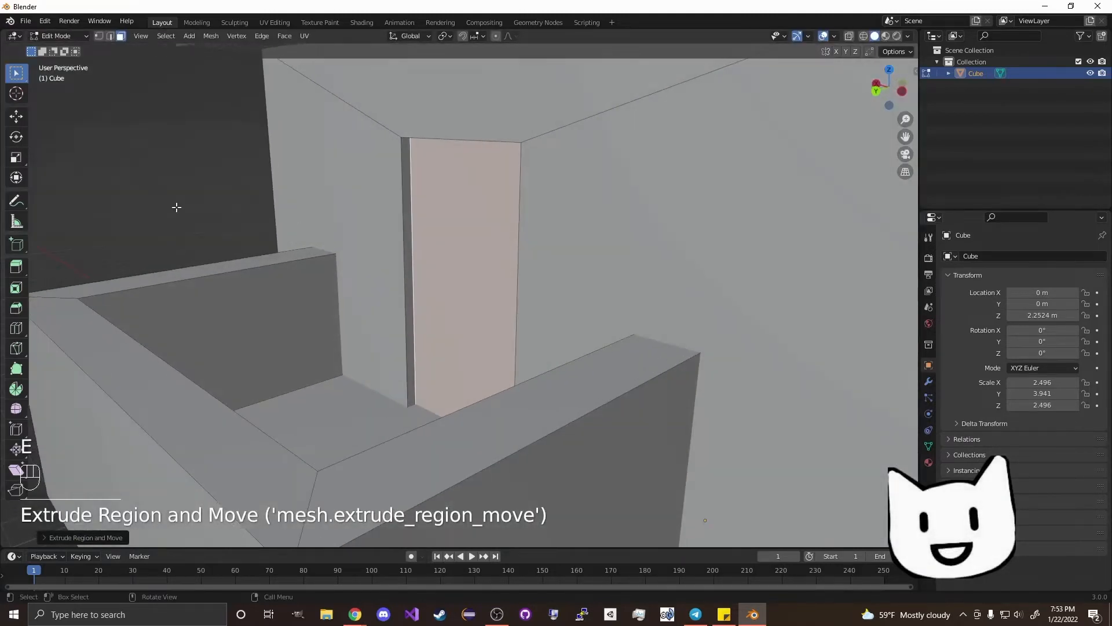
pyautogui.click(145, 199)
pyautogui.scroll(-3, 277, 254)
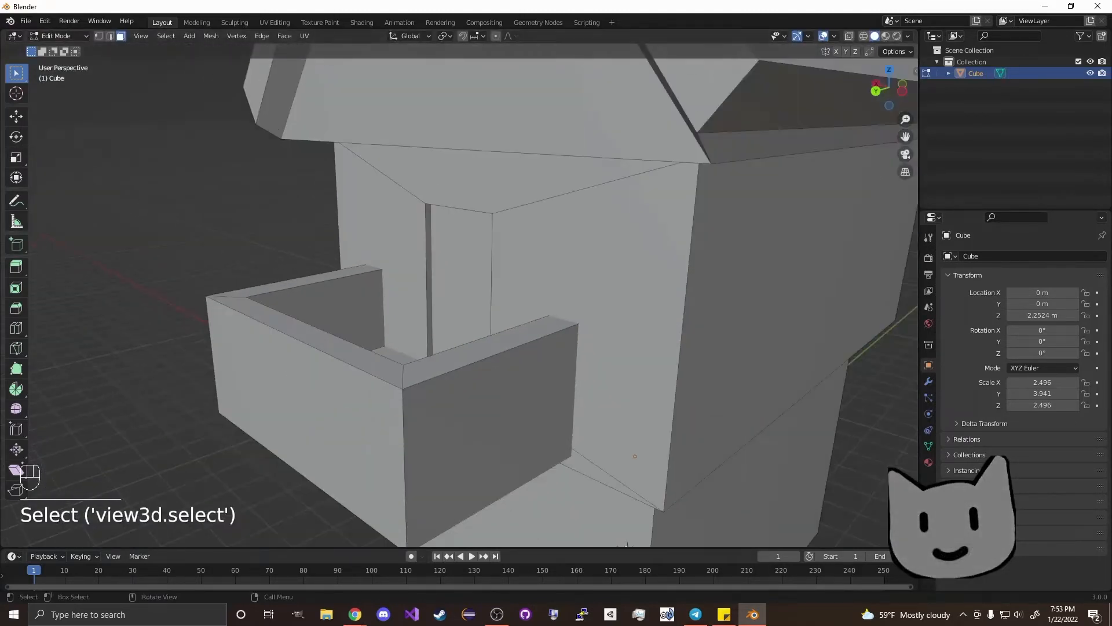
pyautogui.moveTo(159, 205); pyautogui.dragTo(322, 202, button='middle')
pyautogui.scroll(-4, 307, 240)
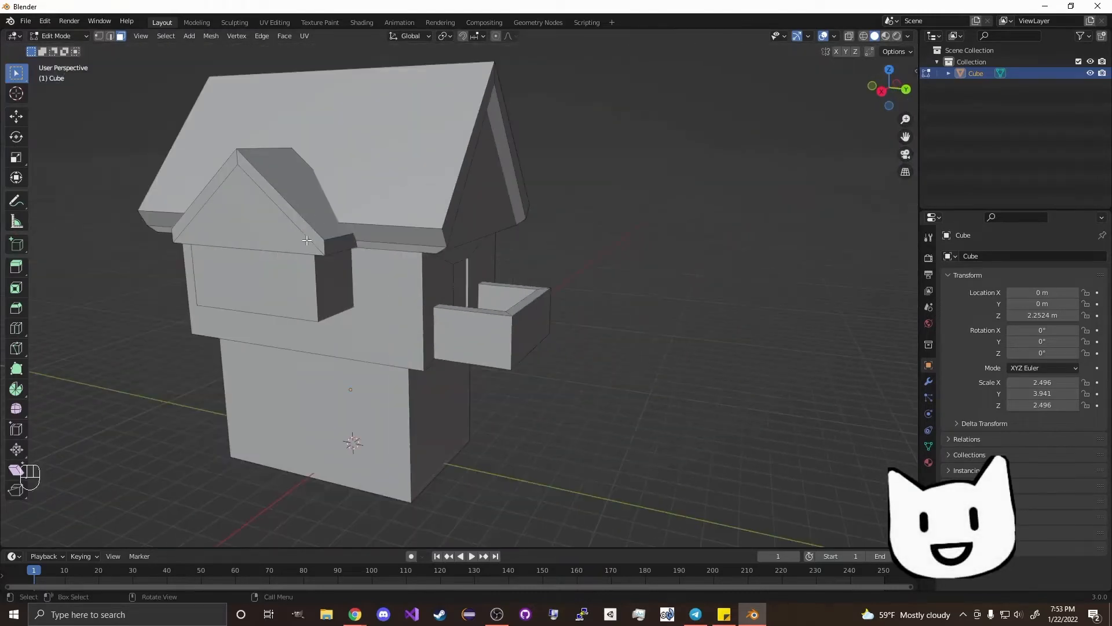
pyautogui.moveTo(307, 240); pyautogui.dragTo(571, 353, button='middle')
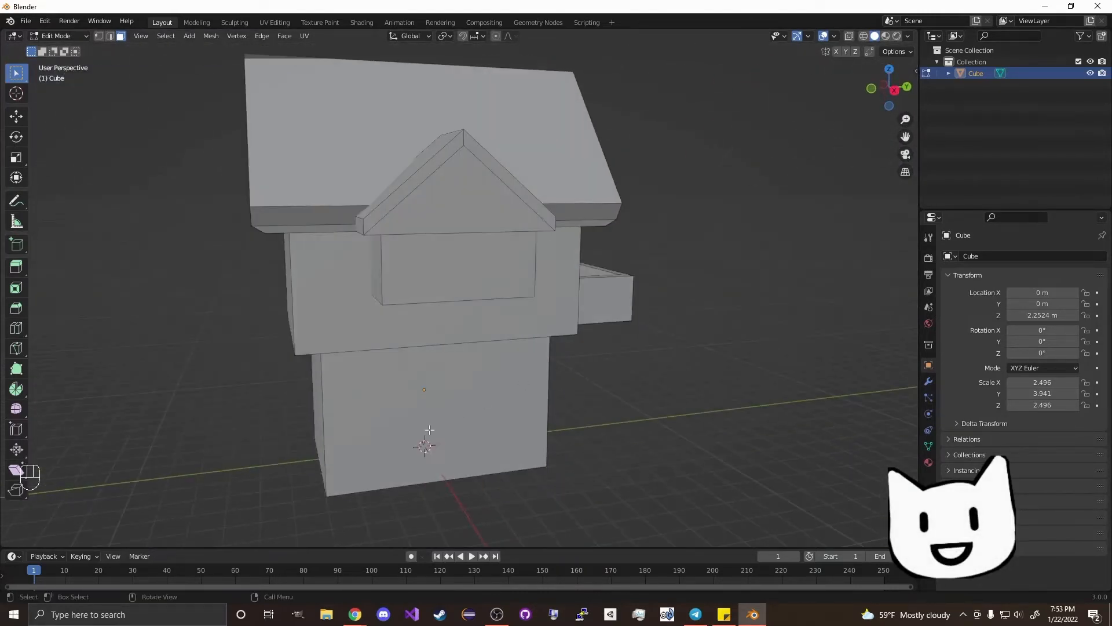
pyautogui.scroll(3, 429, 429)
pyautogui.keyDown('shift'); pyautogui.moveTo(432, 352); pyautogui.dragTo(467, 278, button='middle'); pyautogui.keyUp('shift')
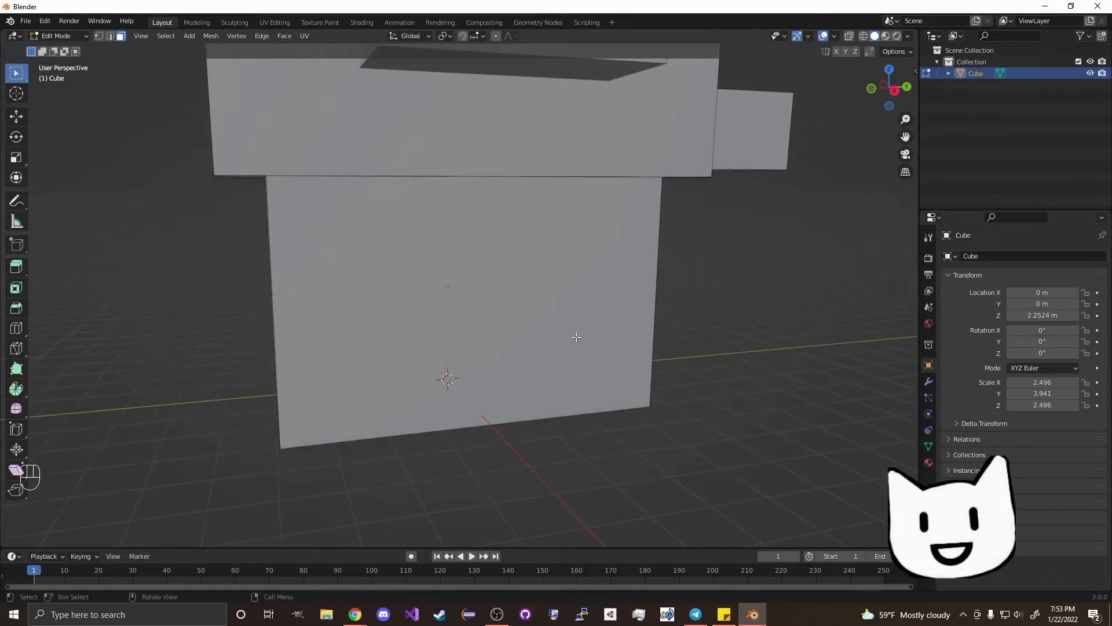
pyautogui.moveTo(535, 354); pyautogui.dragTo(548, 358, button='middle')
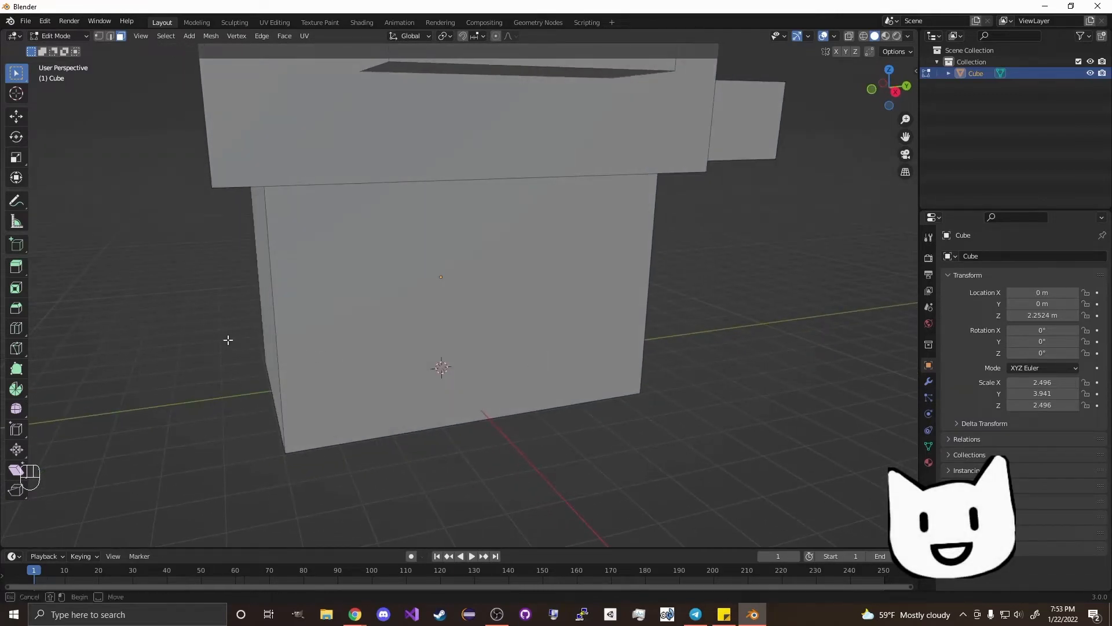
pyautogui.moveTo(228, 340); pyautogui.dragTo(232, 342)
pyautogui.rightClick(161, 281)
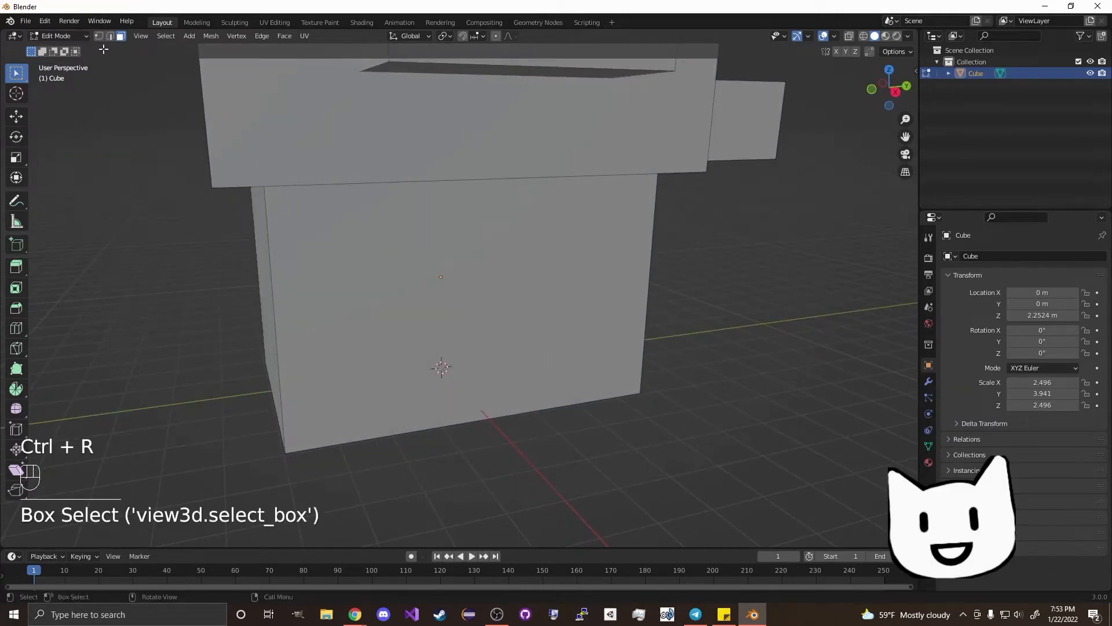
pyautogui.press('Tab')
pyautogui.click(162, 336)
pyautogui.click(454, 313)
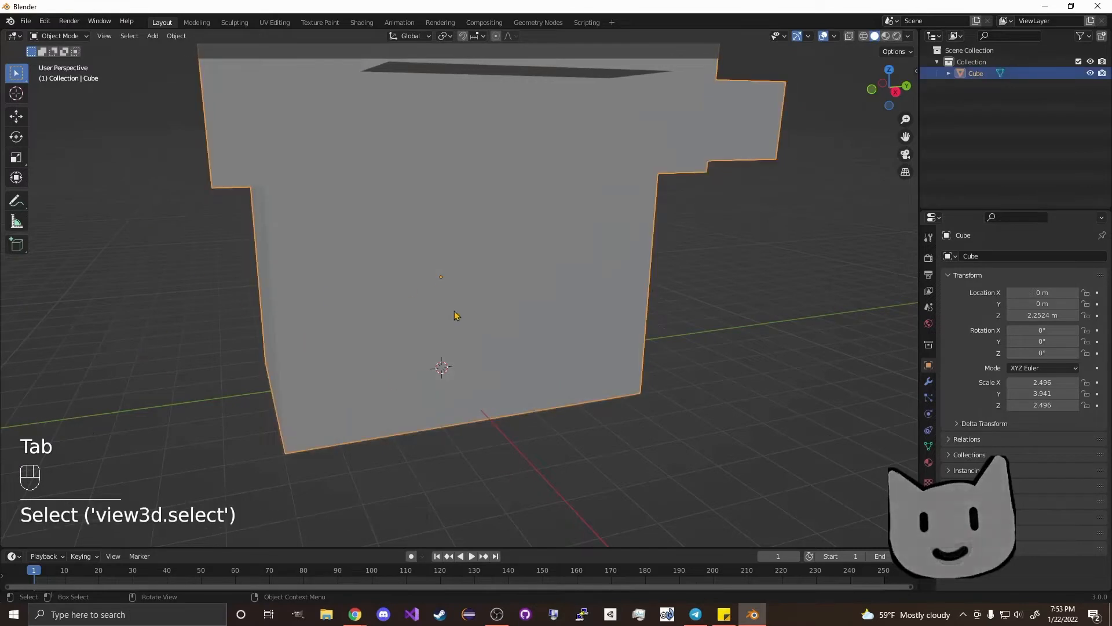
pyautogui.press('Tab')
# Step: Add two horizontal loop cuts around the ground-floor walls
pyautogui.hotkey('ctrl', 'r')
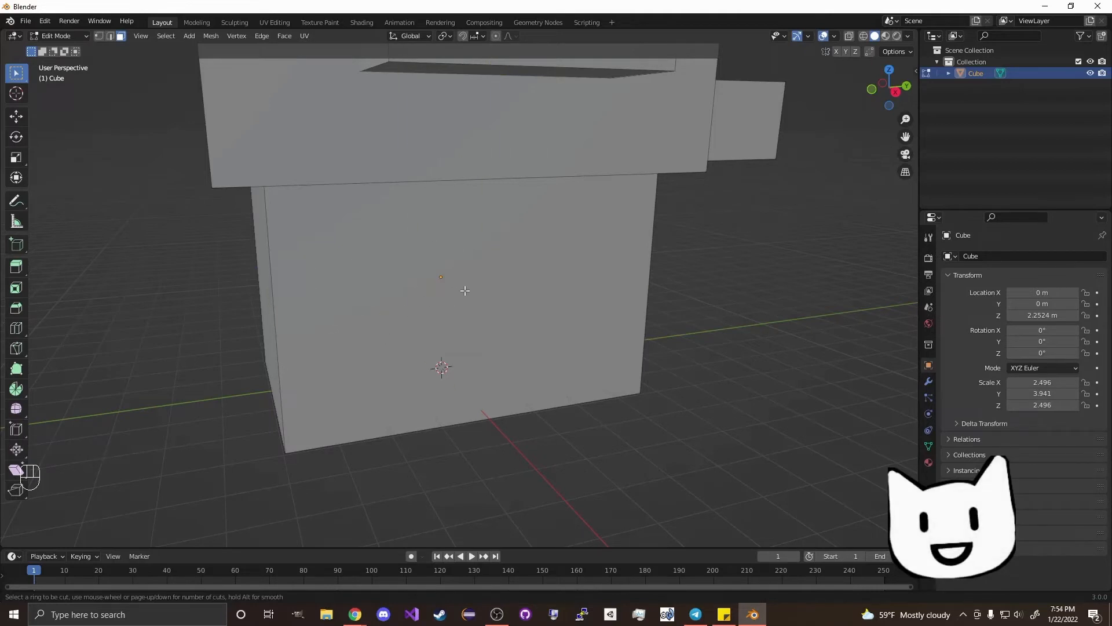
pyautogui.scroll(1, 270, 303)
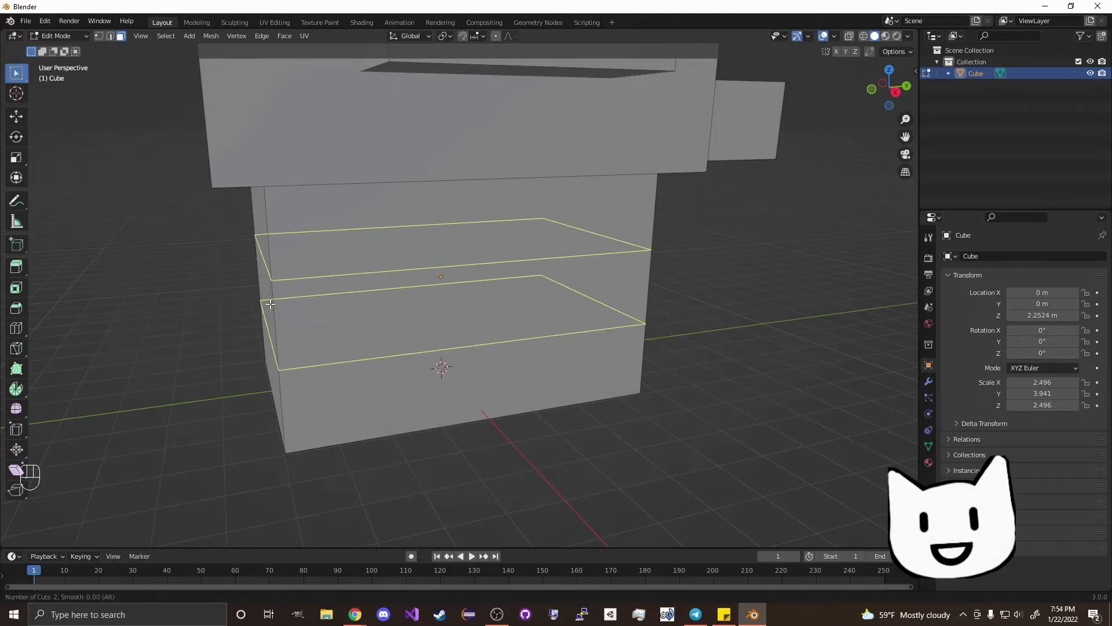
pyautogui.click(271, 304)
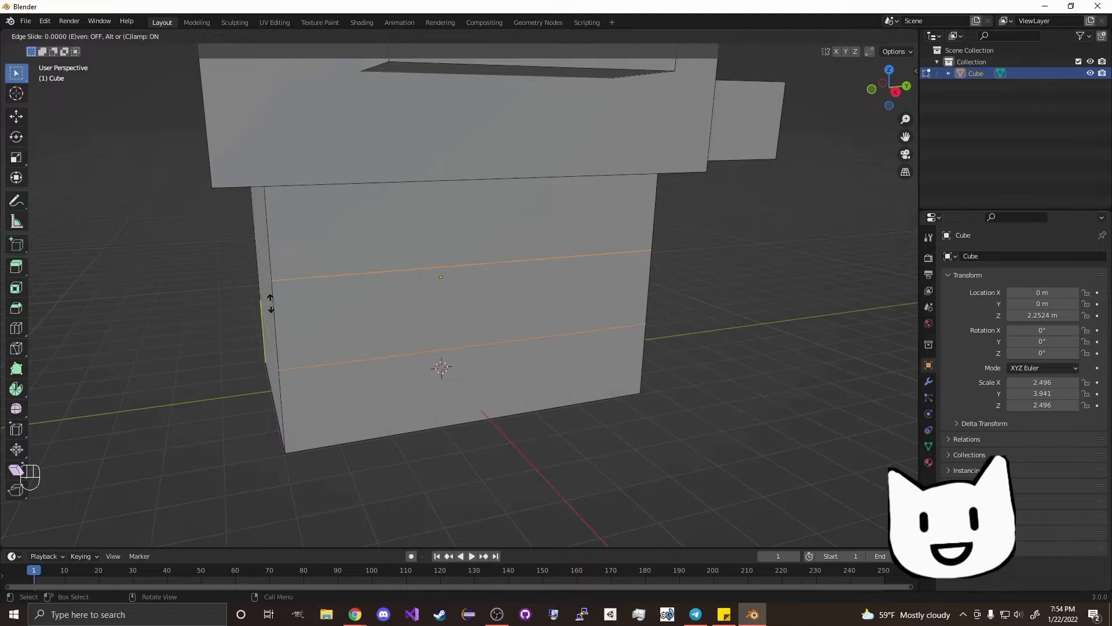
pyautogui.click(493, 276)
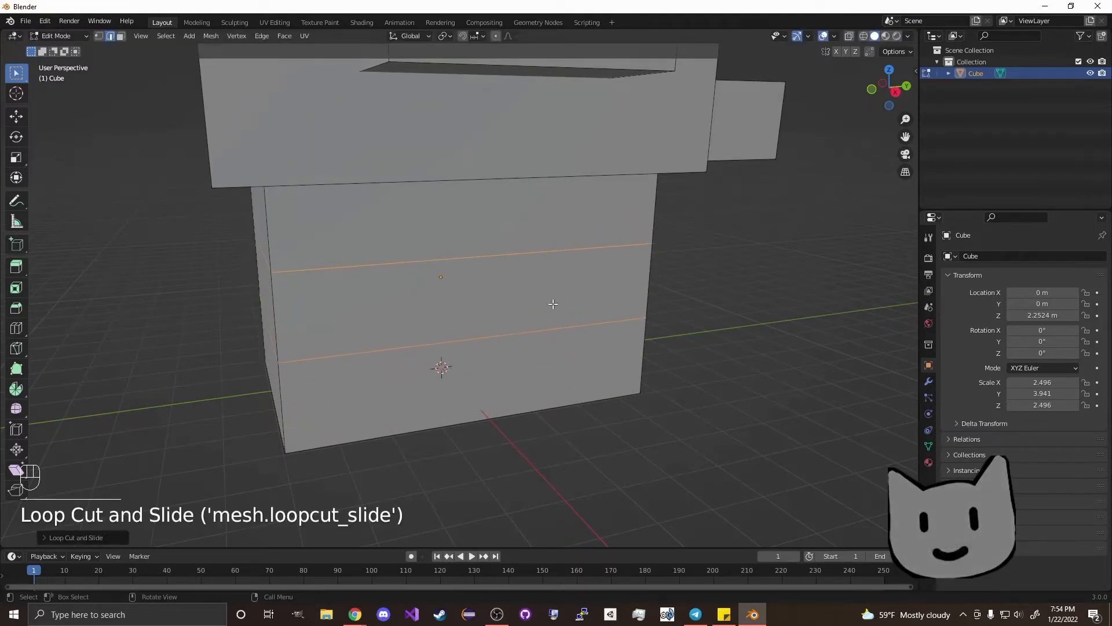
# Step: Select the upper edge loop on the ground-floor walls and lower it along Z to form a thin band above the other loop
pyautogui.click(212, 249)
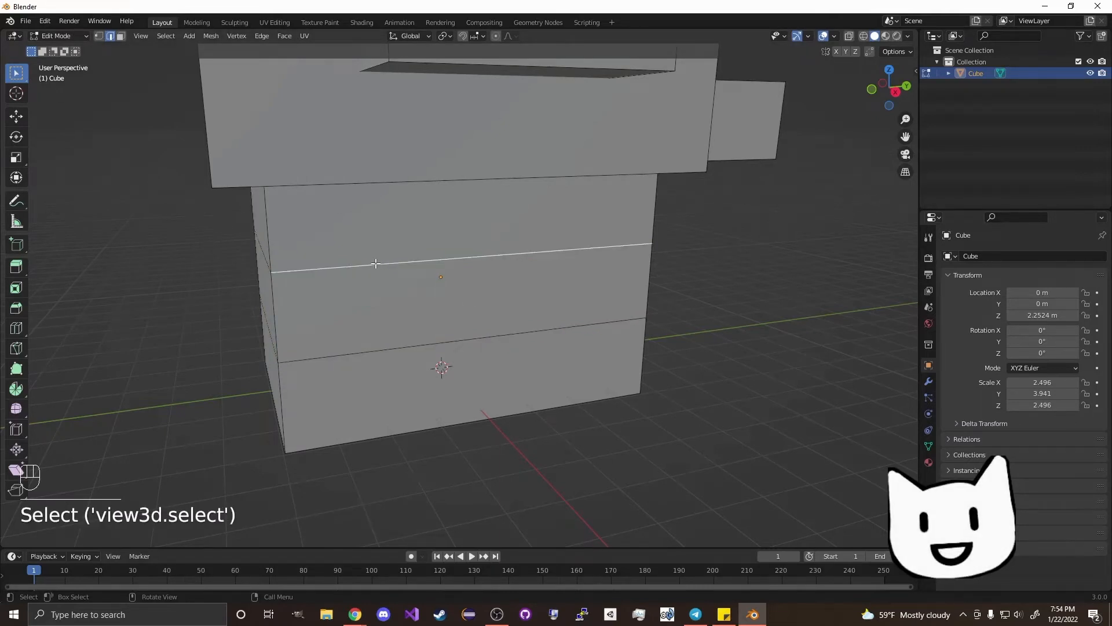
pyautogui.keyDown('alt'); pyautogui.click(343, 270); pyautogui.keyUp('alt')
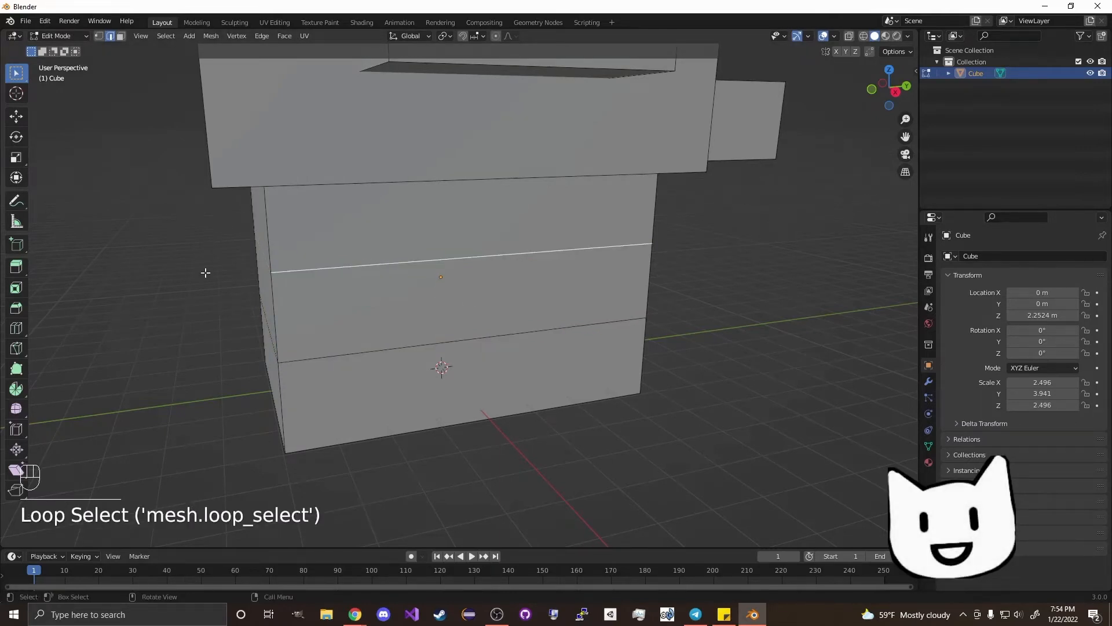
pyautogui.moveTo(218, 266); pyautogui.dragTo(268, 235, button='middle')
pyautogui.press('g')
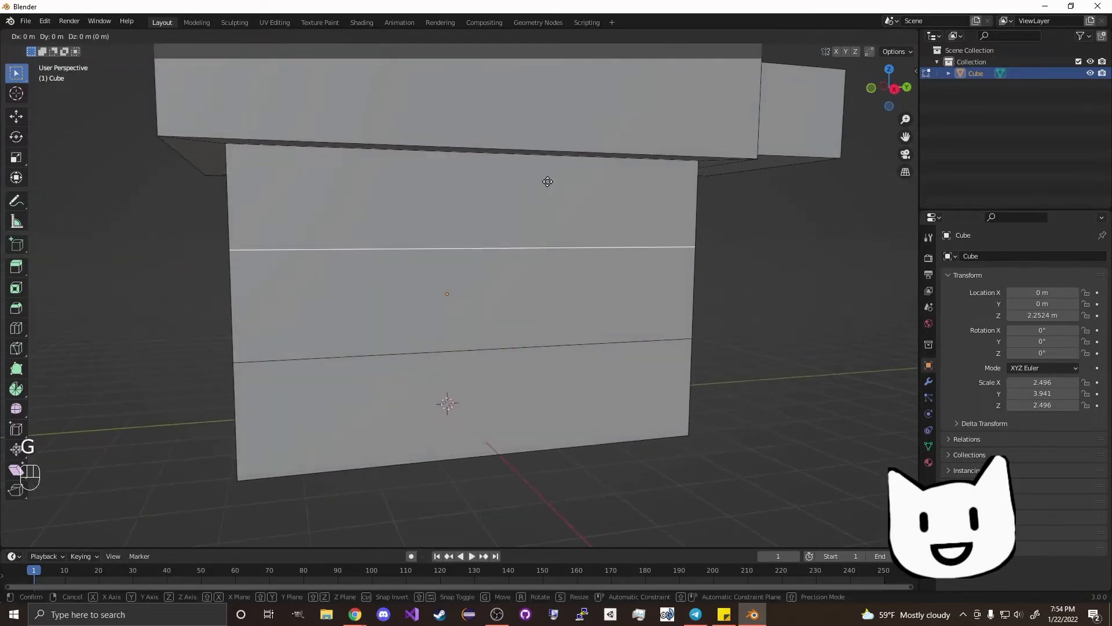
pyautogui.press('z')
pyautogui.click(563, 248)
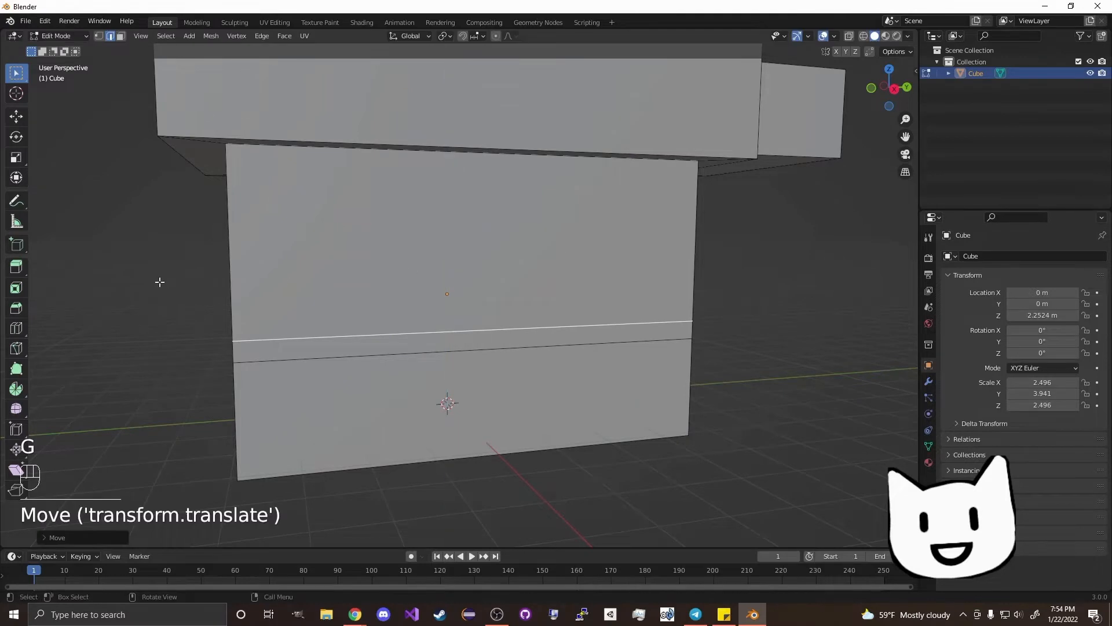
pyautogui.moveTo(159, 281); pyautogui.dragTo(422, 254, button='middle')
pyautogui.press('g')
pyautogui.press('z')
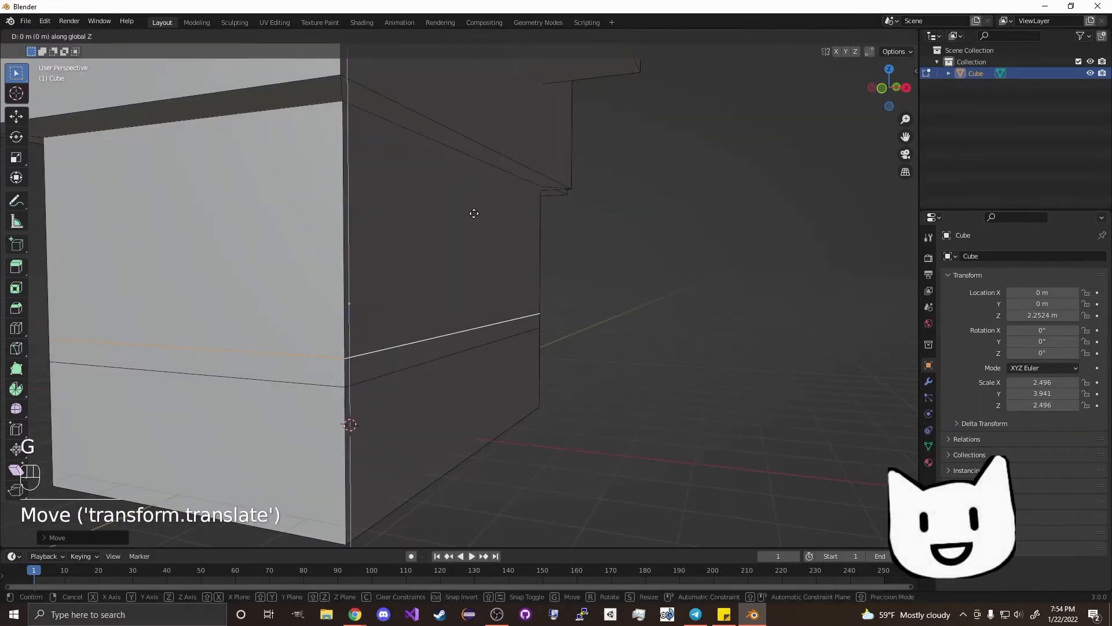
pyautogui.click(471, 218)
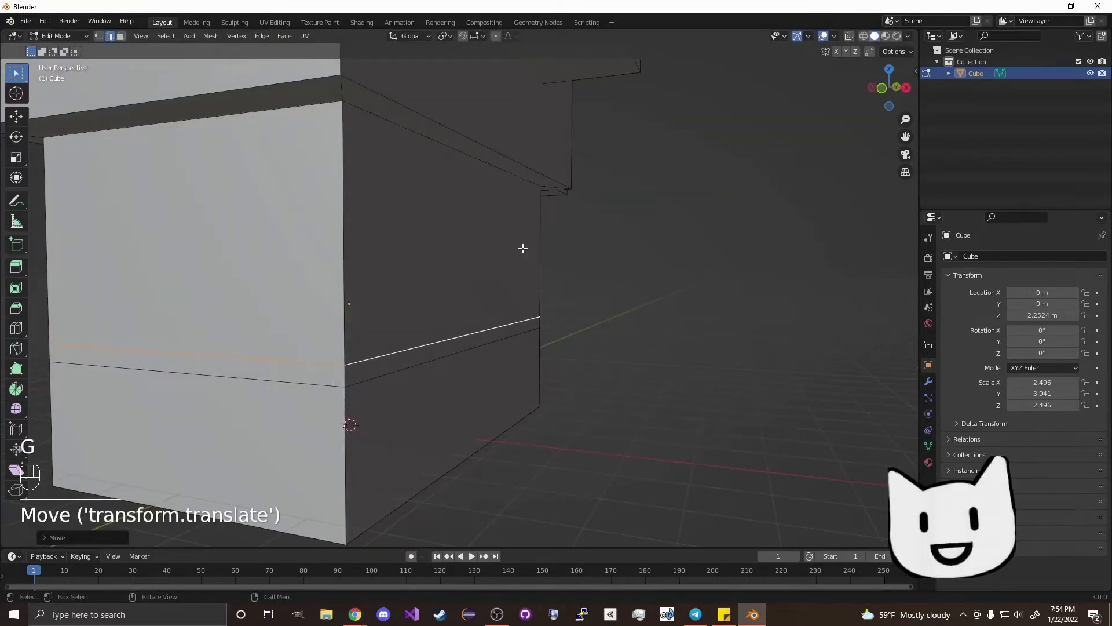
# Step: Select the thin band's faces on all sides of the ground-floor walls
pyautogui.keyDown('shift'); pyautogui.moveTo(521, 249); pyautogui.dragTo(587, 239, button='middle'); pyautogui.keyUp('shift')
pyautogui.click(701, 272)
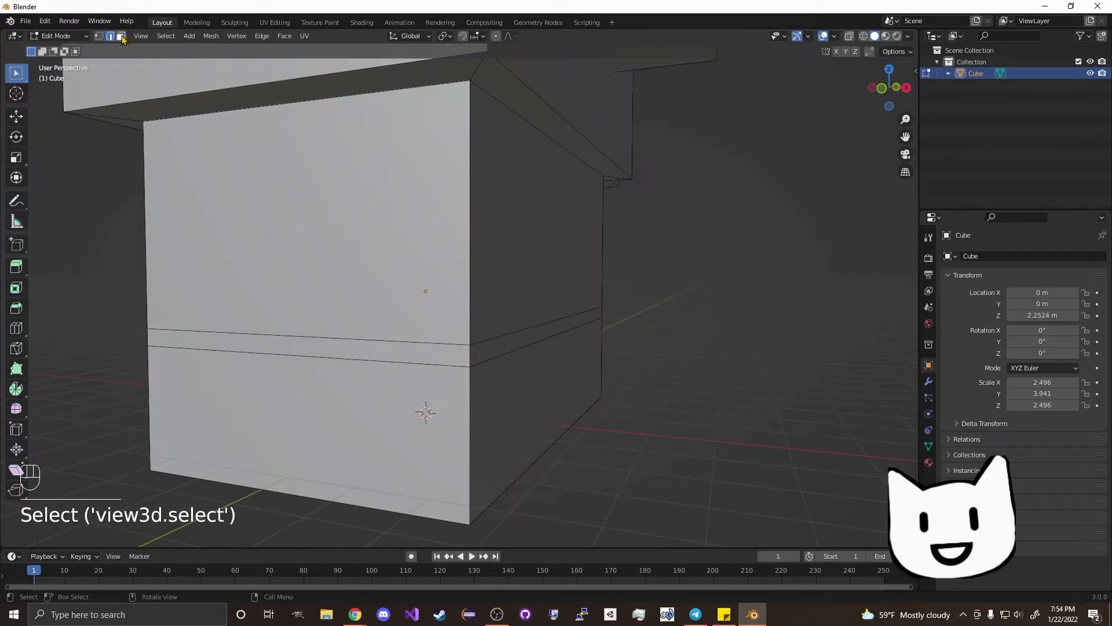
pyautogui.click(311, 353)
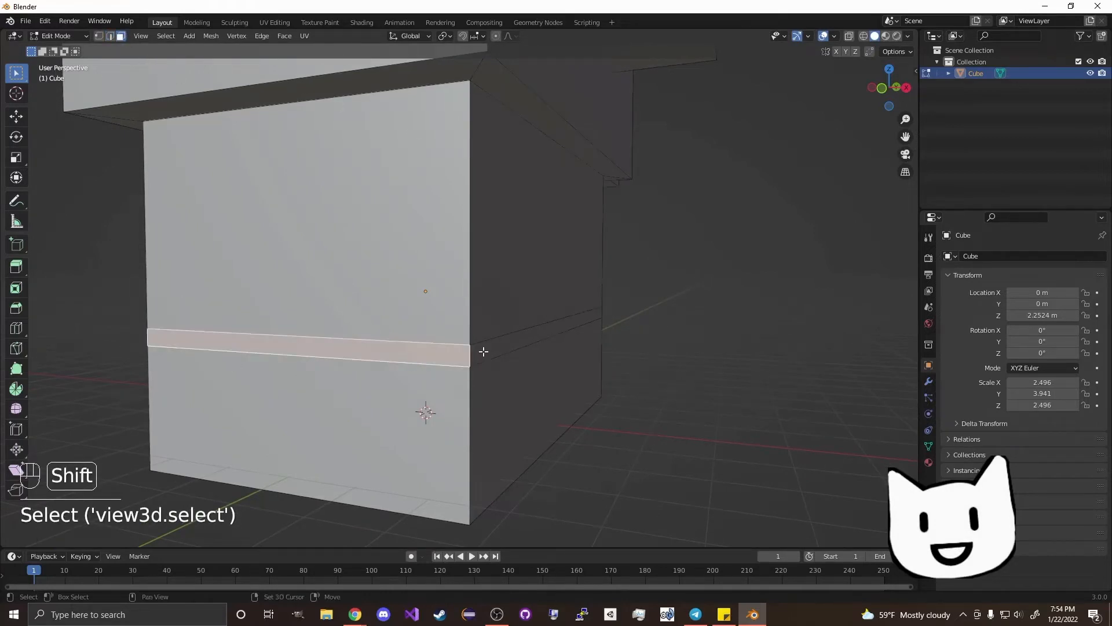
pyautogui.keyDown('shift'); pyautogui.click(482, 351); pyautogui.keyUp('shift')
pyautogui.moveTo(606, 463); pyautogui.dragTo(395, 475, button='middle')
pyautogui.keyDown('shift'); pyautogui.click(577, 431); pyautogui.keyUp('shift')
pyautogui.moveTo(577, 431); pyautogui.dragTo(569, 354, button='middle')
pyautogui.keyDown('shift'); pyautogui.click(574, 350); pyautogui.keyUp('shift')
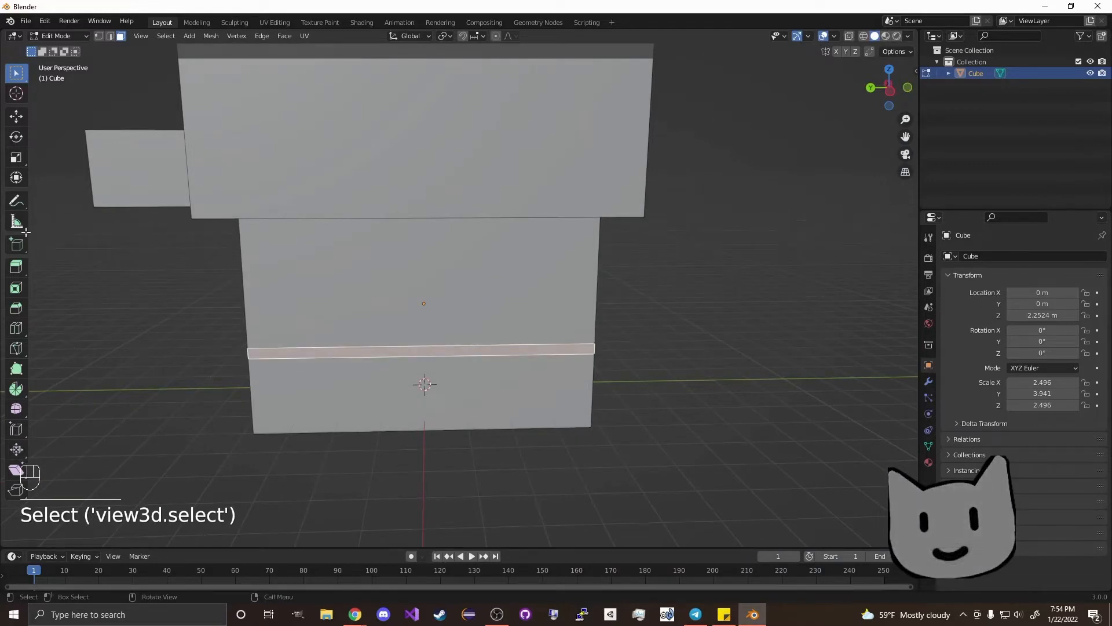
# Step: Extrude the selected ground-floor band faces outward along their normals to form a raised ledge, and clear the selection
pyautogui.moveTo(16, 267); pyautogui.dragTo(108, 314)
pyautogui.moveTo(567, 342); pyautogui.dragTo(521, 289, button='middle')
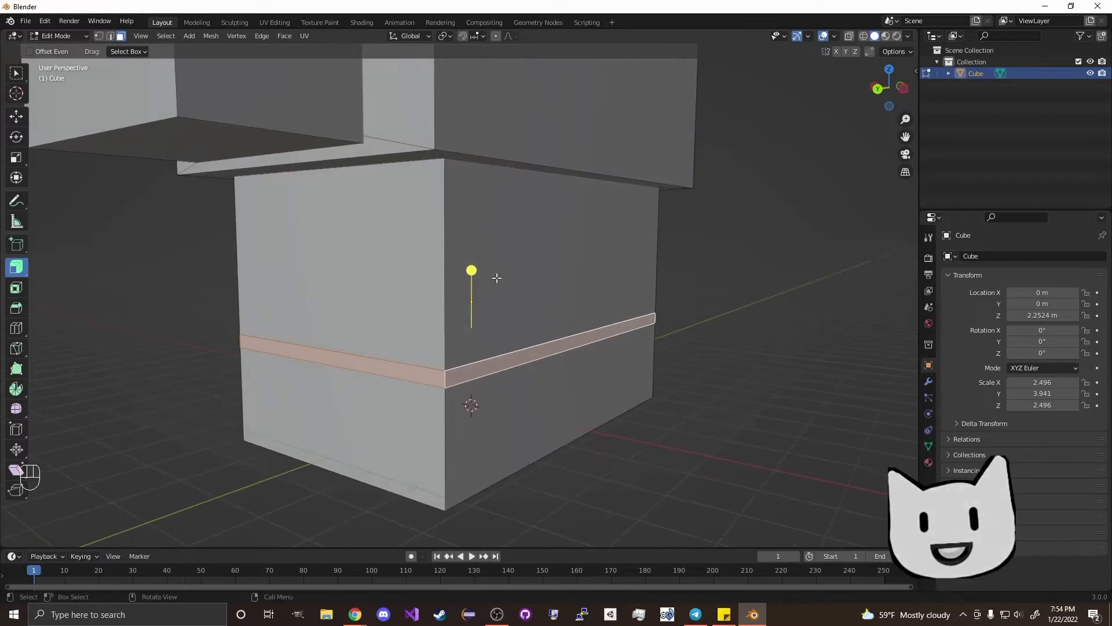
pyautogui.moveTo(467, 268); pyautogui.dragTo(471, 270)
pyautogui.moveTo(472, 270); pyautogui.dragTo(229, 298, button='middle')
pyautogui.click(245, 275)
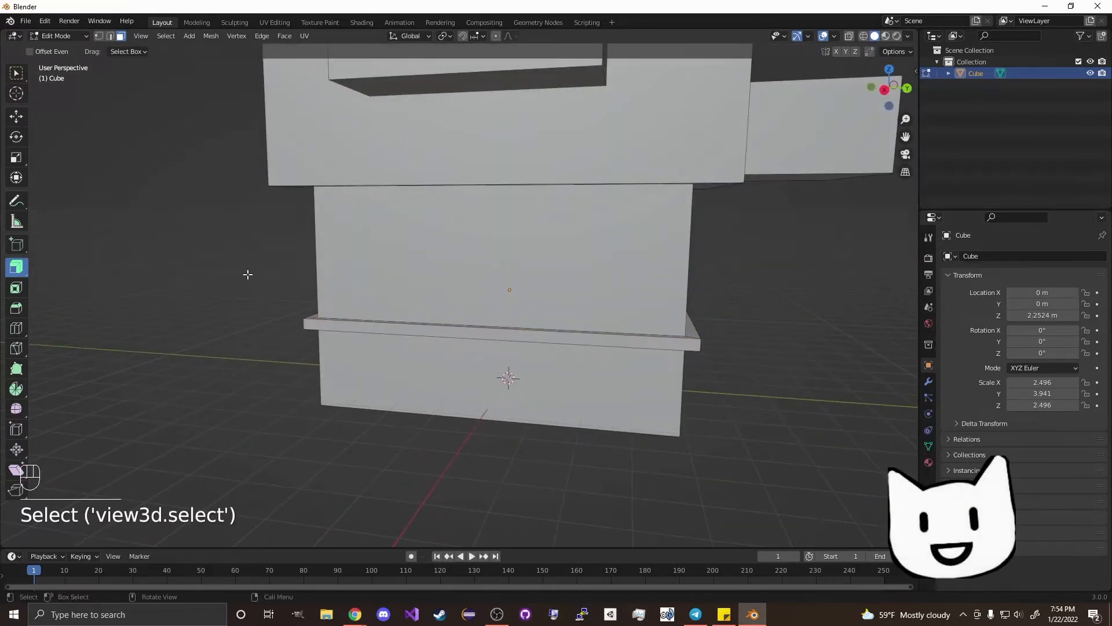
# Step: Add a cube to the mesh, move it beside the upper storey, and scale it to about 0.16
pyautogui.scroll(-5, 212, 295)
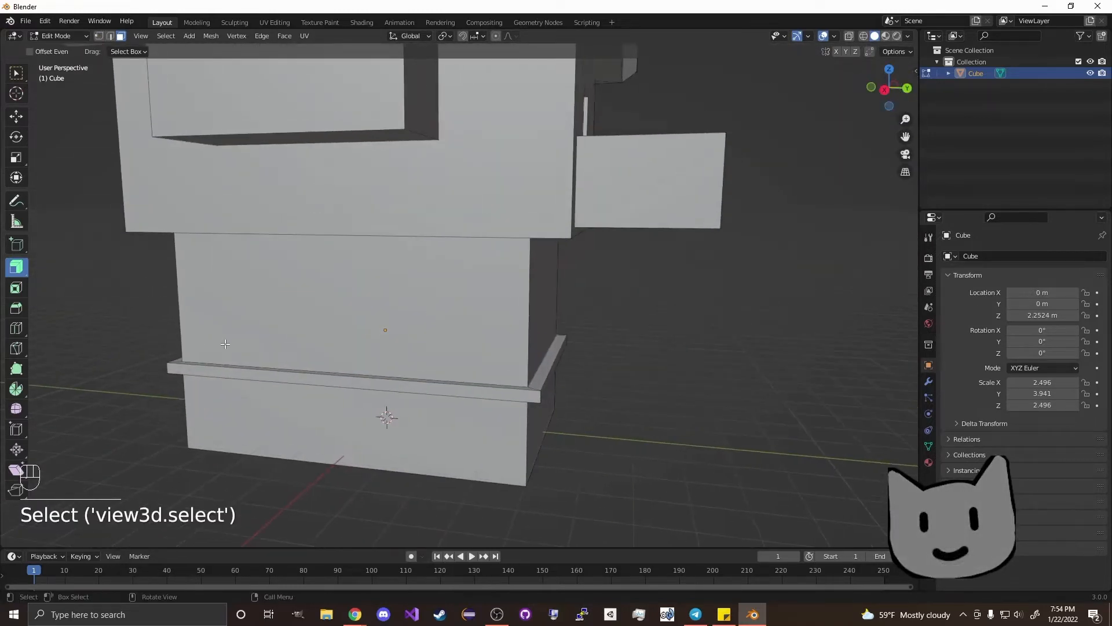
pyautogui.scroll(2, 410, 297)
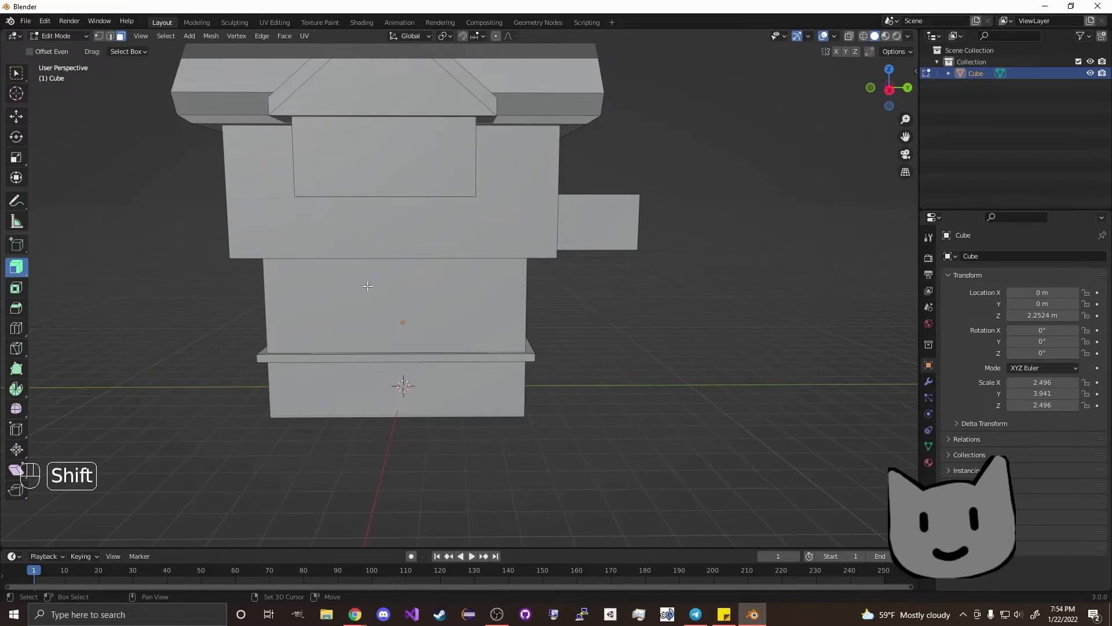
pyautogui.keyDown('shift'); pyautogui.moveTo(367, 285); pyautogui.dragTo(408, 296, button='middle'); pyautogui.keyUp('shift')
pyautogui.hotkey('shift', 'a')
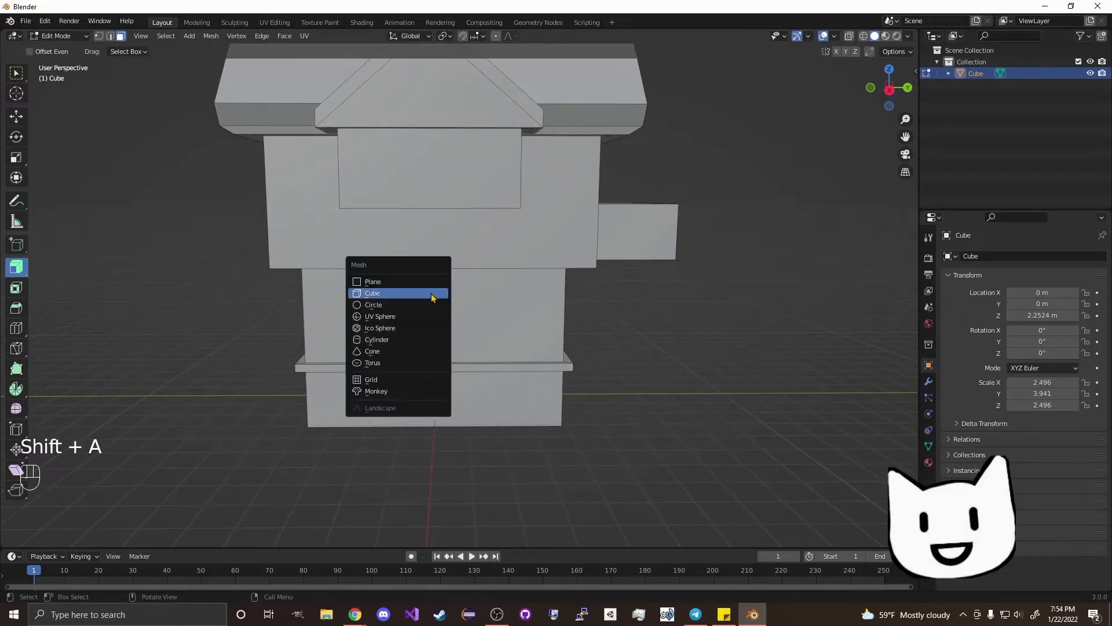
pyautogui.click(431, 296)
pyautogui.press('g')
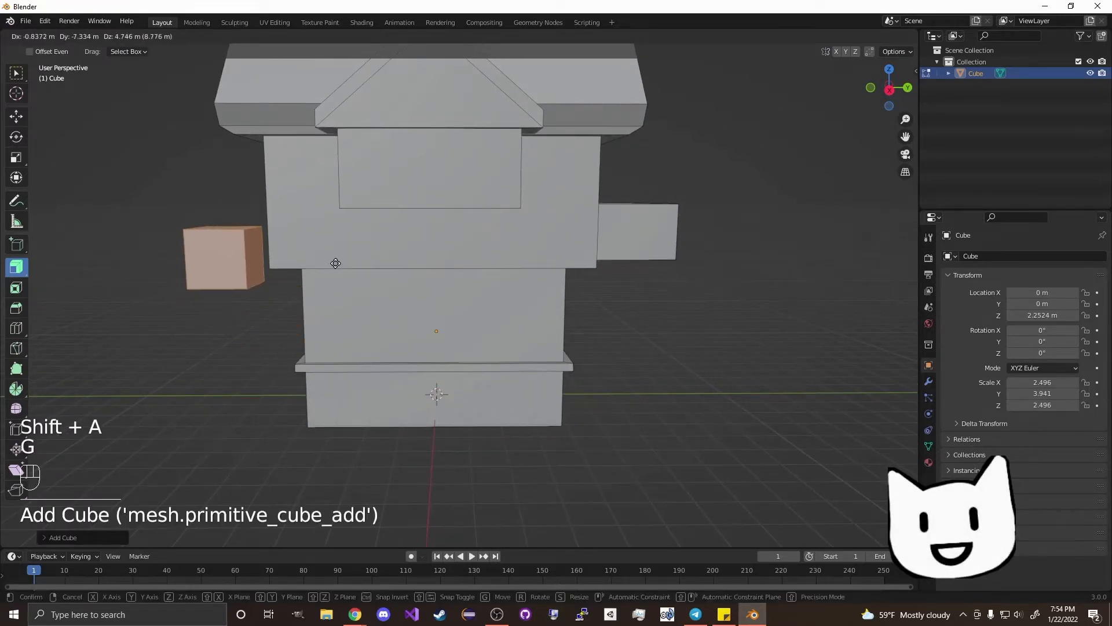
pyautogui.click(336, 261)
pyautogui.press('s')
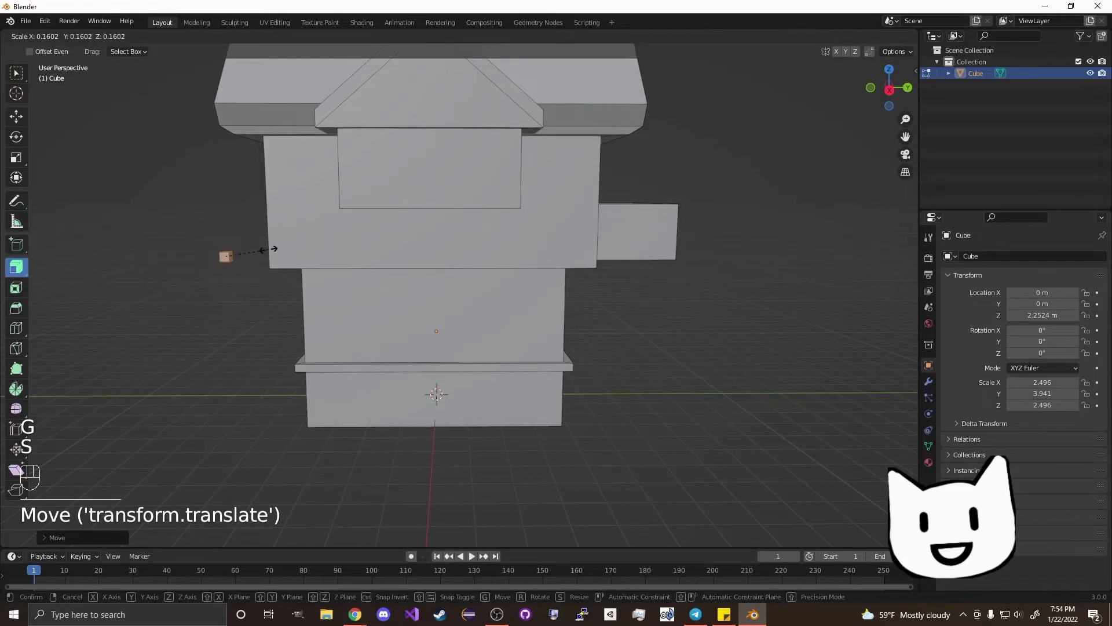
pyautogui.click(268, 249)
# Step: Position the small cube at a lower corner of the side dormer's front face
pyautogui.press('g')
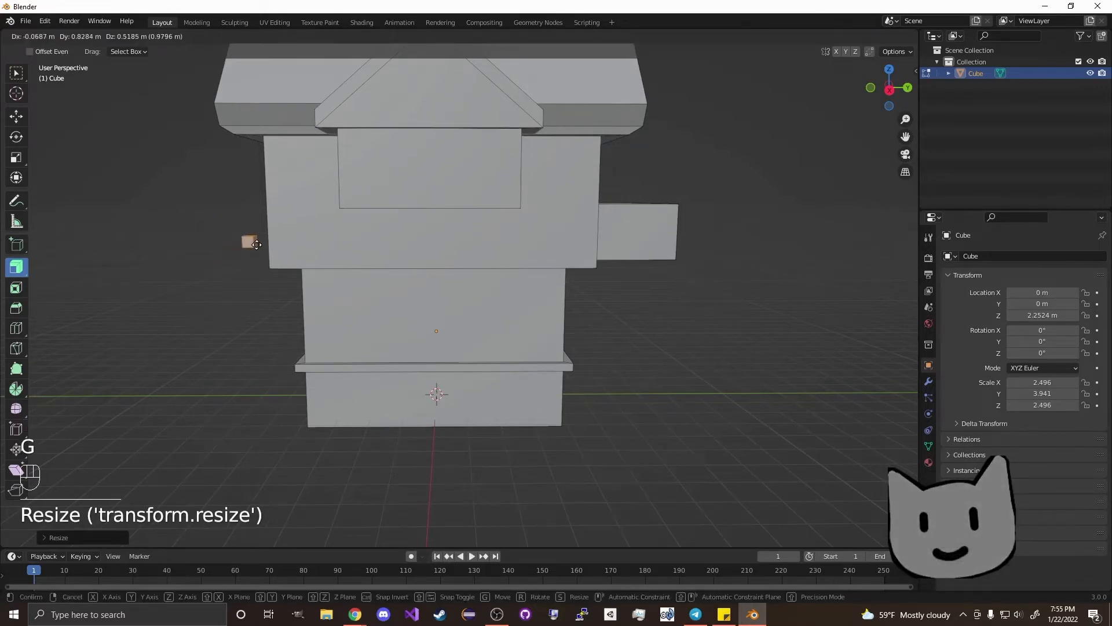
pyautogui.click(226, 277)
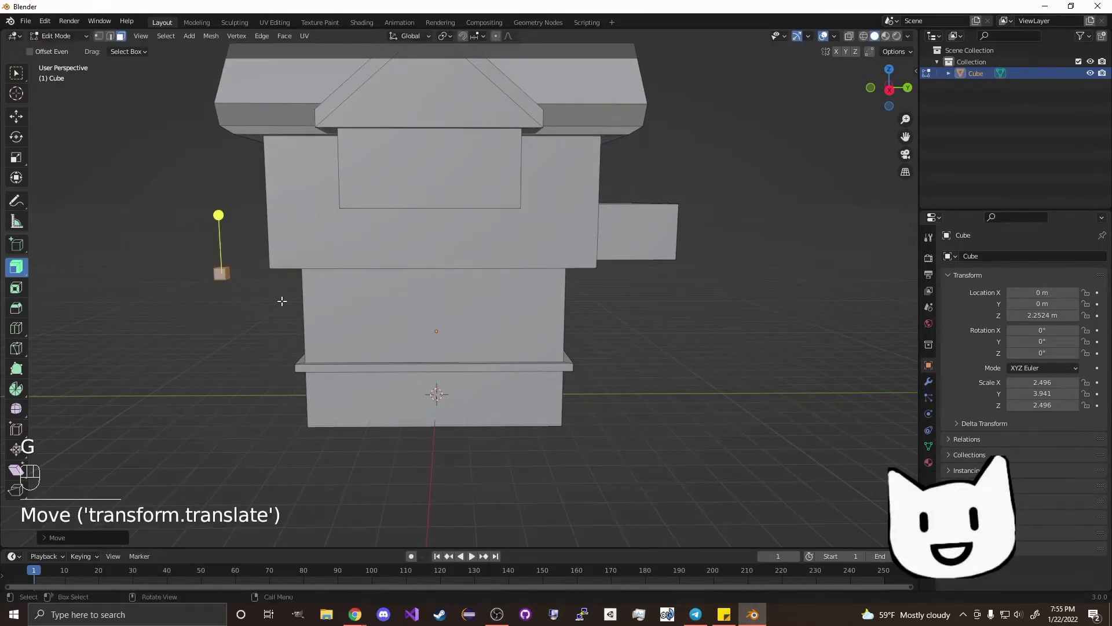
pyautogui.moveTo(282, 301); pyautogui.dragTo(441, 301, button='middle')
pyautogui.press('g')
pyautogui.click(690, 223)
pyautogui.moveTo(576, 263); pyautogui.dragTo(434, 251, button='middle')
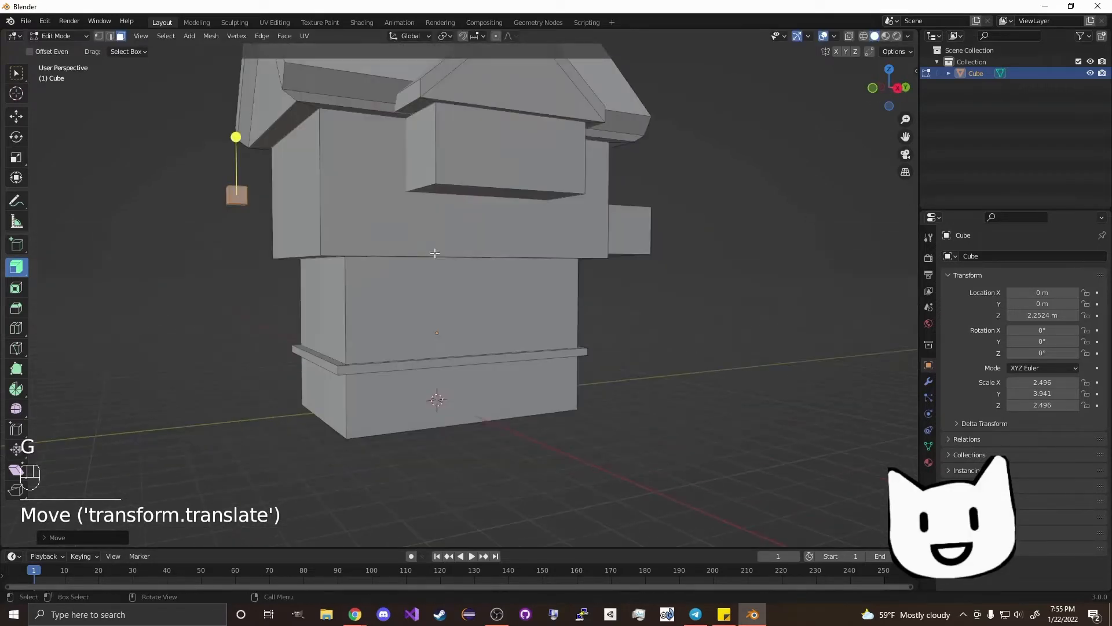
pyautogui.press('g')
pyautogui.click(629, 230)
pyautogui.moveTo(551, 237); pyautogui.dragTo(425, 277, button='middle')
pyautogui.press('g')
pyautogui.click(601, 290)
pyautogui.press('g')
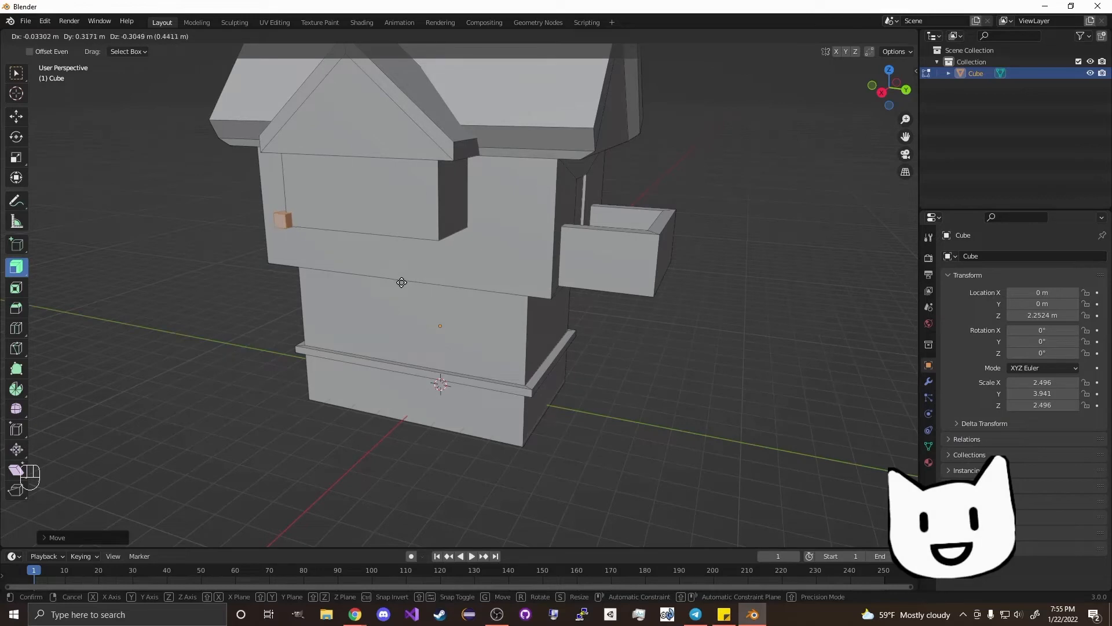
pyautogui.click(402, 283)
# Step: Stretch the small cube along Y into a long horizontal bar
pyautogui.moveTo(402, 283); pyautogui.dragTo(410, 248, button='middle')
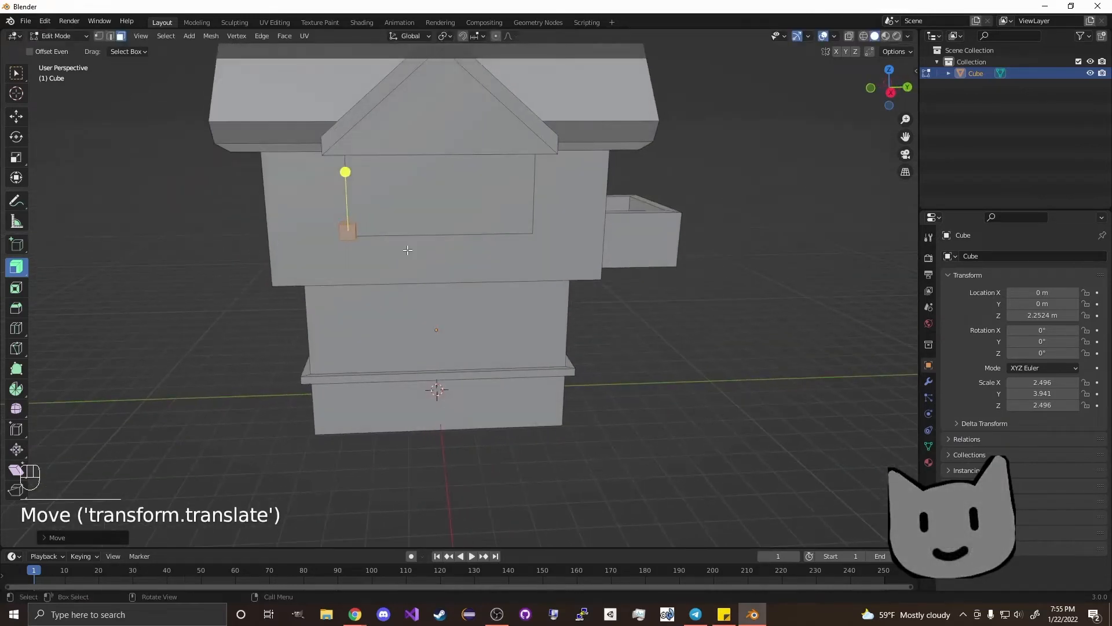
pyautogui.press('s')
pyautogui.press('x')
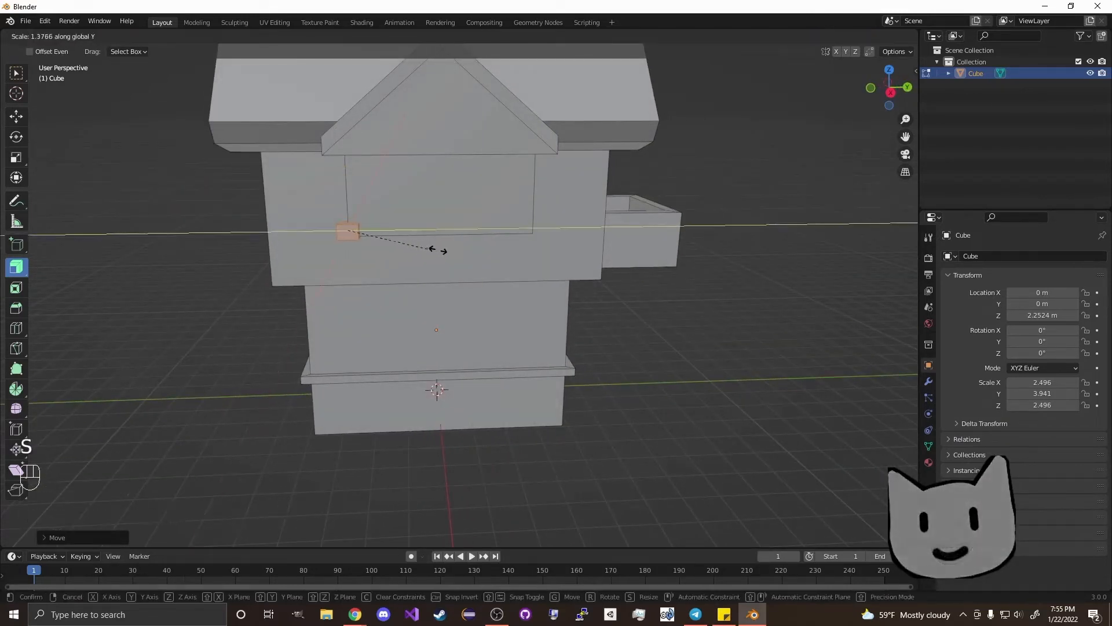
pyautogui.click(709, 270)
pyautogui.press('s')
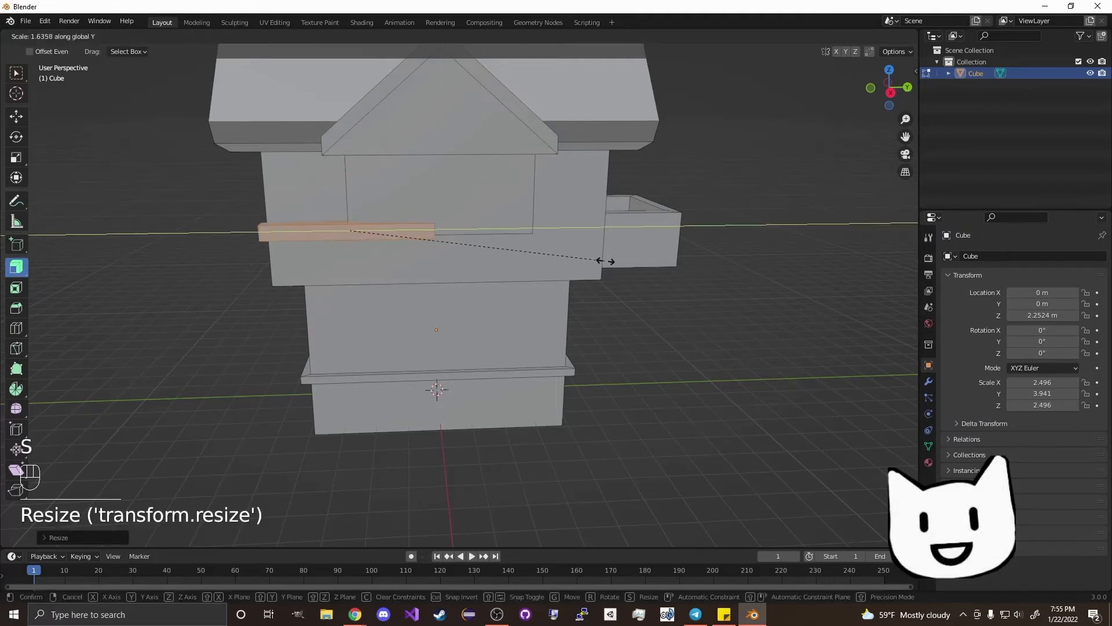
pyautogui.click(598, 262)
# Step: Centre the bar along Y under the dormer's front face, widen it to span the dormer, and clear the selection
pyautogui.press('g')
pyautogui.press('y')
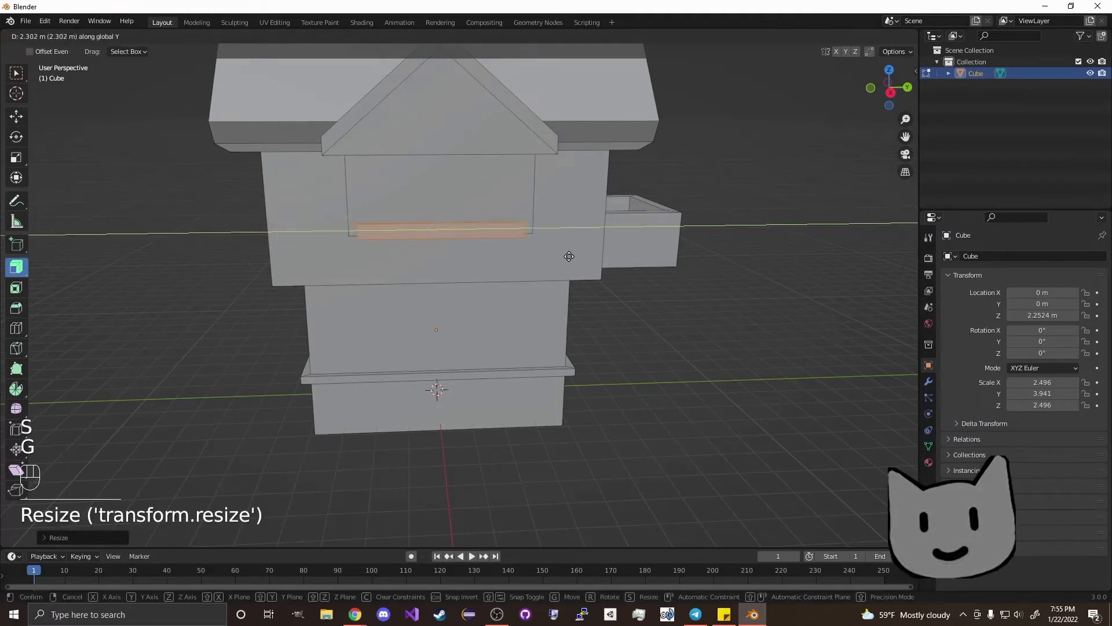
pyautogui.click(572, 256)
pyautogui.press('s')
pyautogui.press('y')
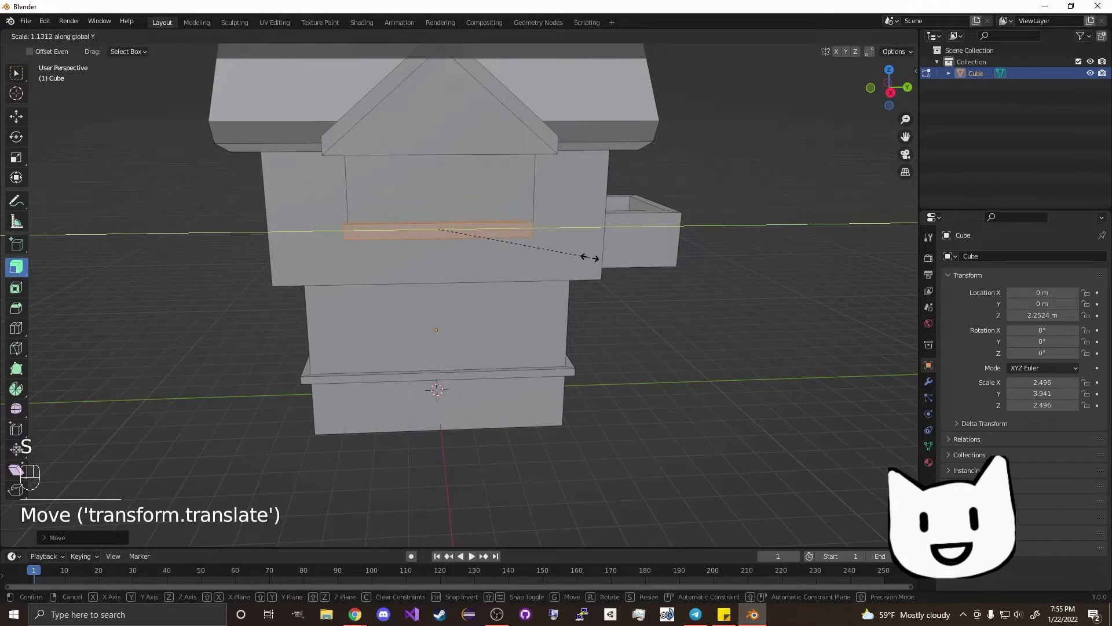
pyautogui.click(588, 258)
pyautogui.press('g')
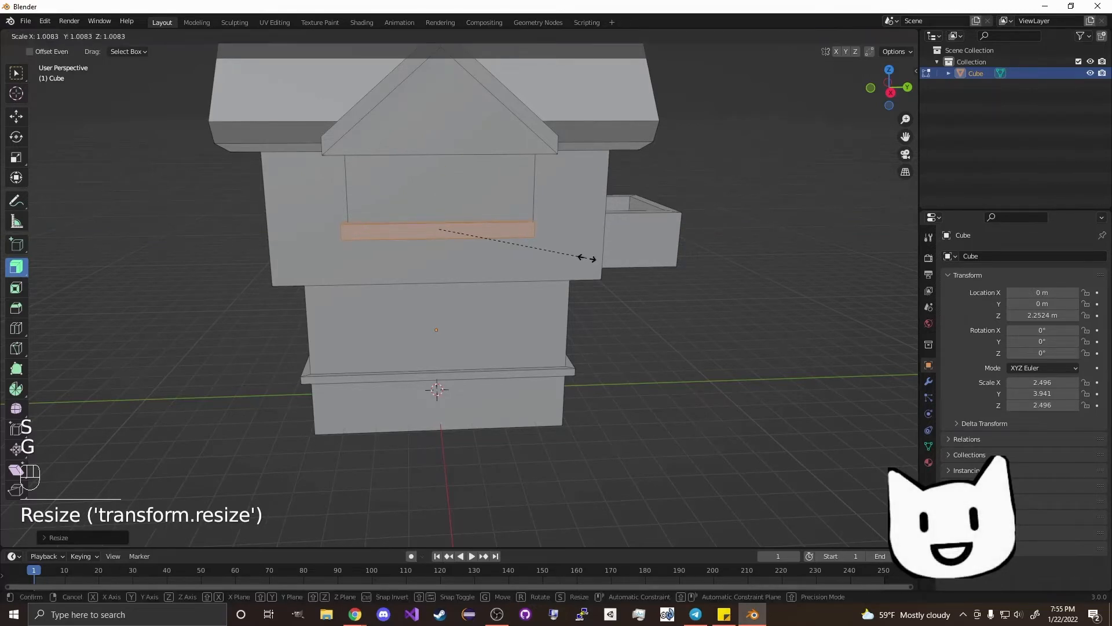
pyautogui.click(587, 259)
pyautogui.press('g')
pyautogui.press('y')
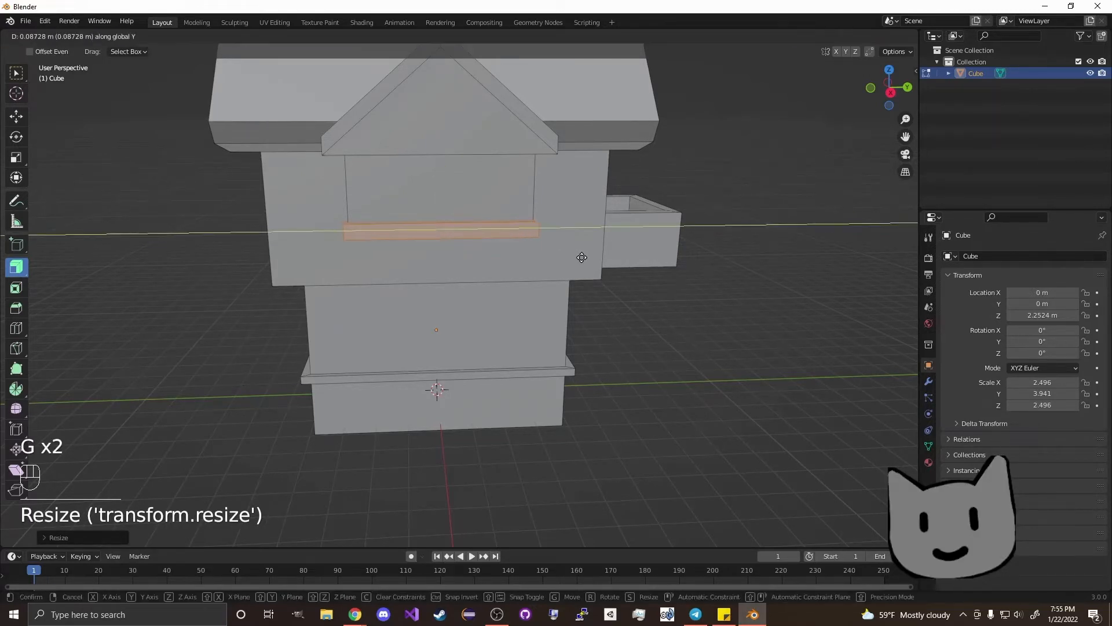
pyautogui.click(581, 258)
pyautogui.moveTo(414, 300); pyautogui.dragTo(510, 351, button='middle')
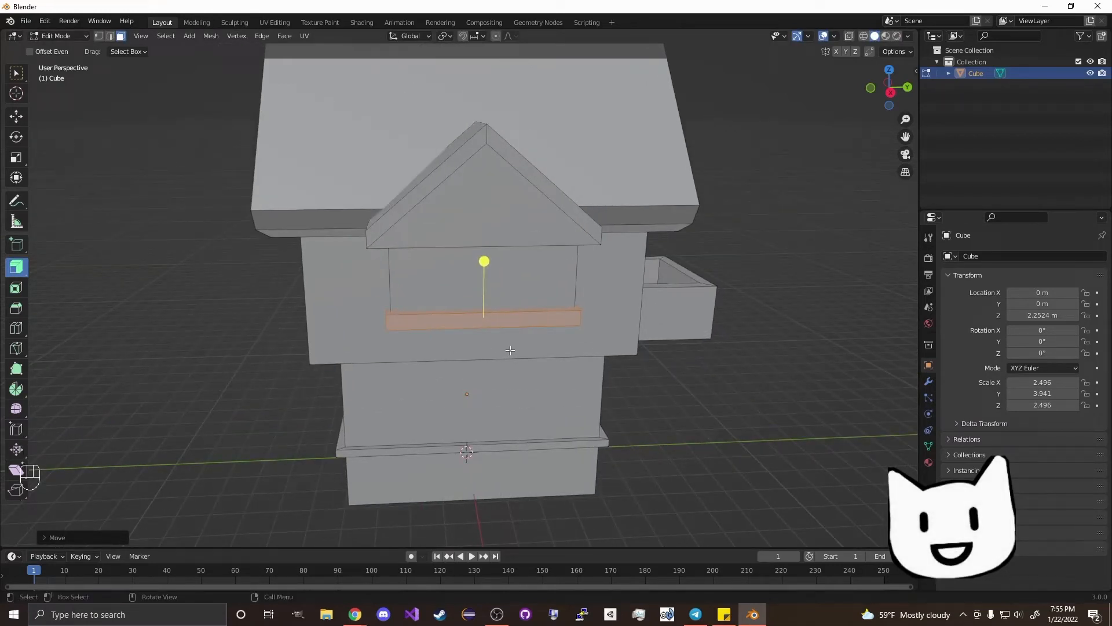
pyautogui.click(253, 278)
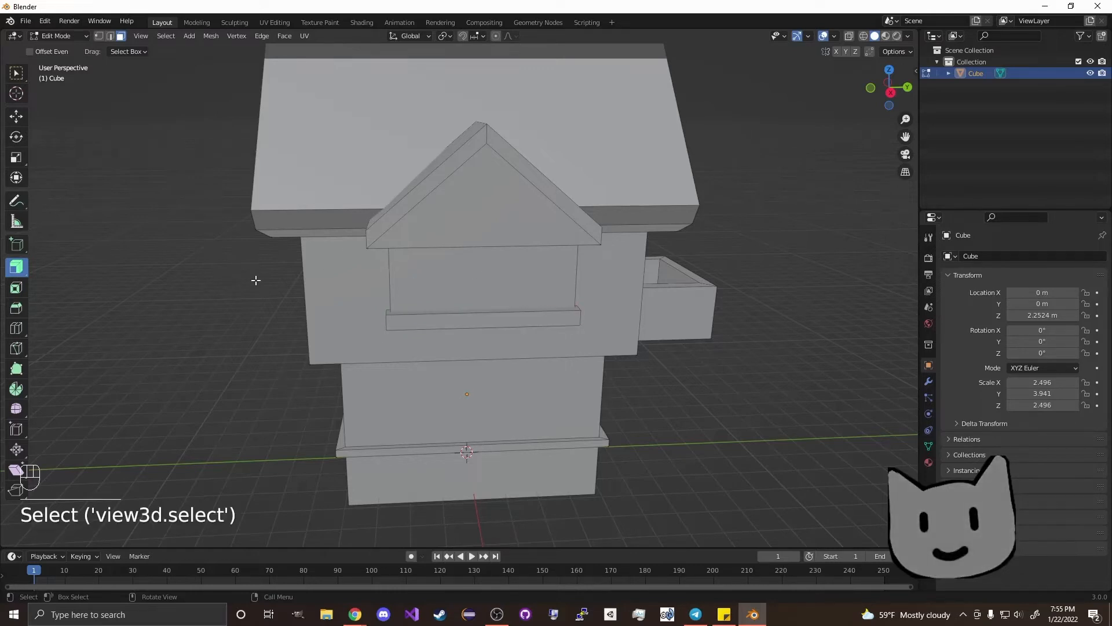
# Step: Extrude the dormer's front face in place and scale it down to outline a window
pyautogui.scroll(3, 253, 278)
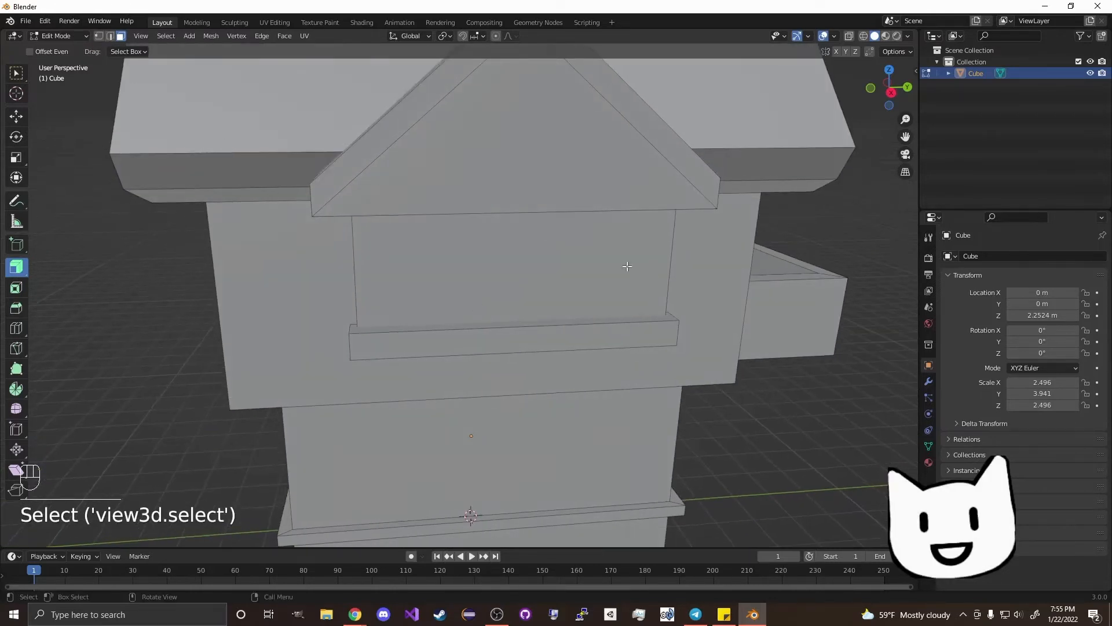
pyautogui.click(529, 294)
pyautogui.press('e')
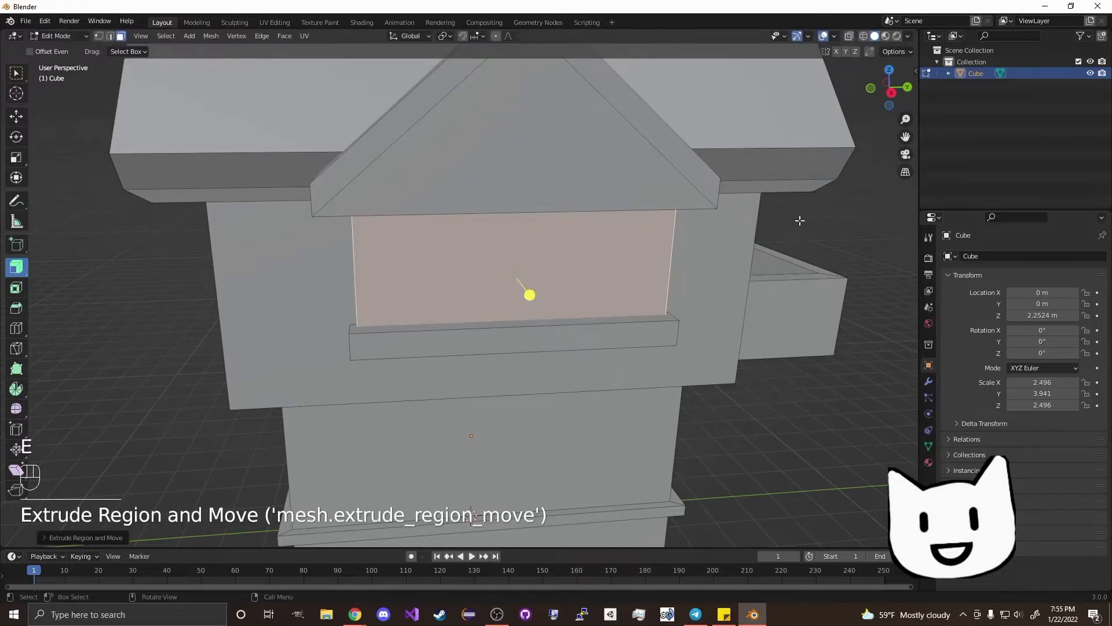
pyautogui.press('s')
pyautogui.click(666, 220)
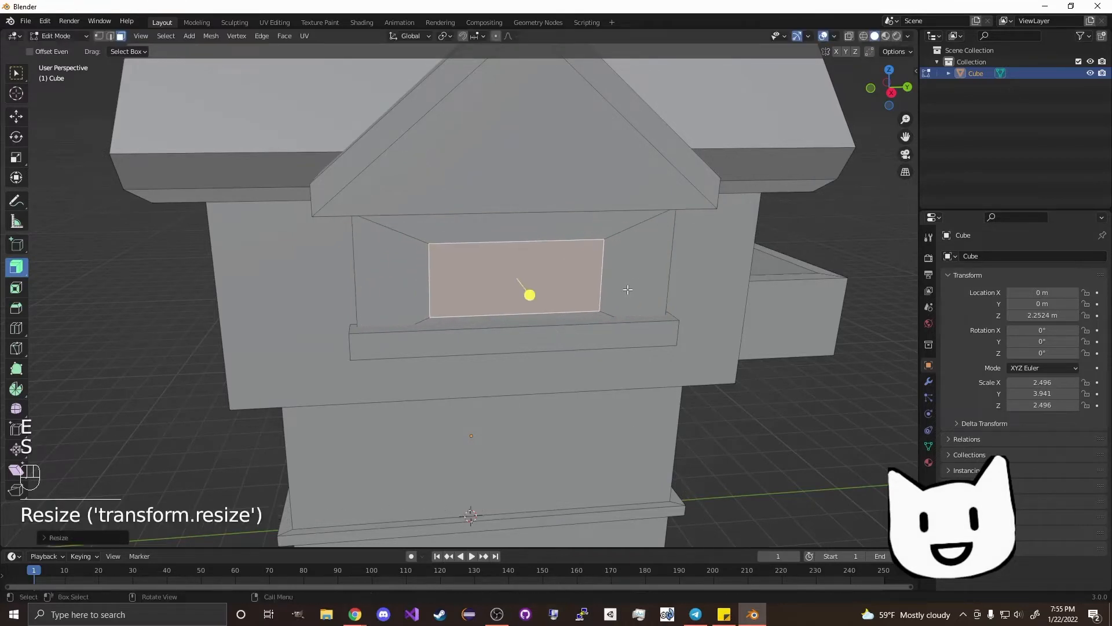
# Step: Extrude the window face inward to recess it into the dormer, and clear the selection
pyautogui.moveTo(629, 269); pyautogui.dragTo(753, 242, button='middle')
pyautogui.press('e')
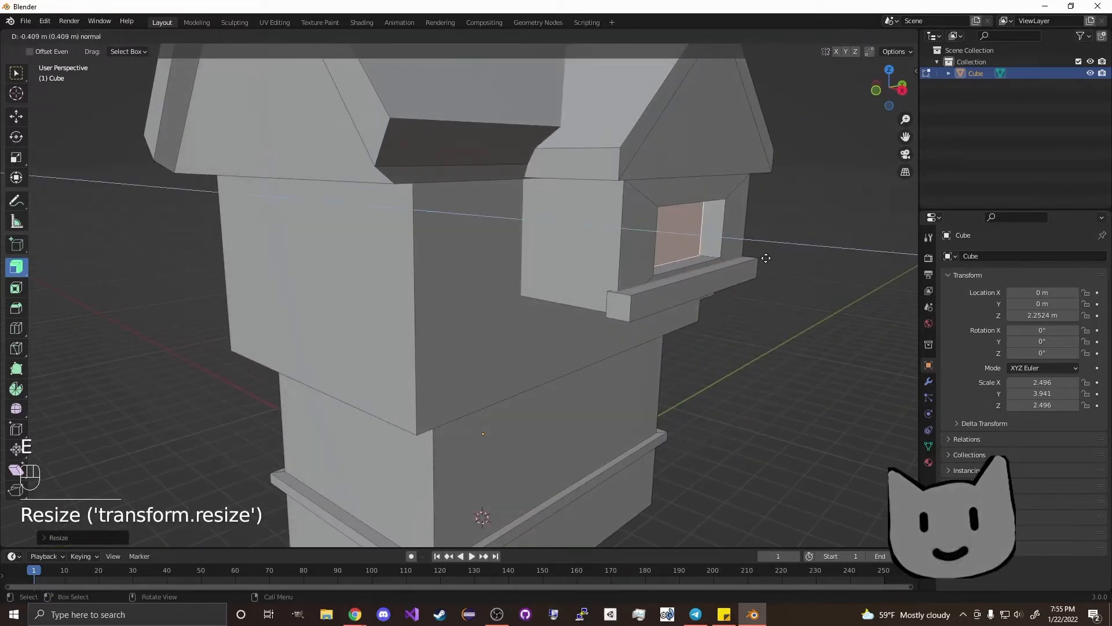
pyautogui.click(775, 288)
pyautogui.moveTo(775, 288); pyautogui.dragTo(587, 319, button='middle')
pyautogui.click(90, 240)
pyautogui.moveTo(128, 246); pyautogui.dragTo(199, 258, button='middle')
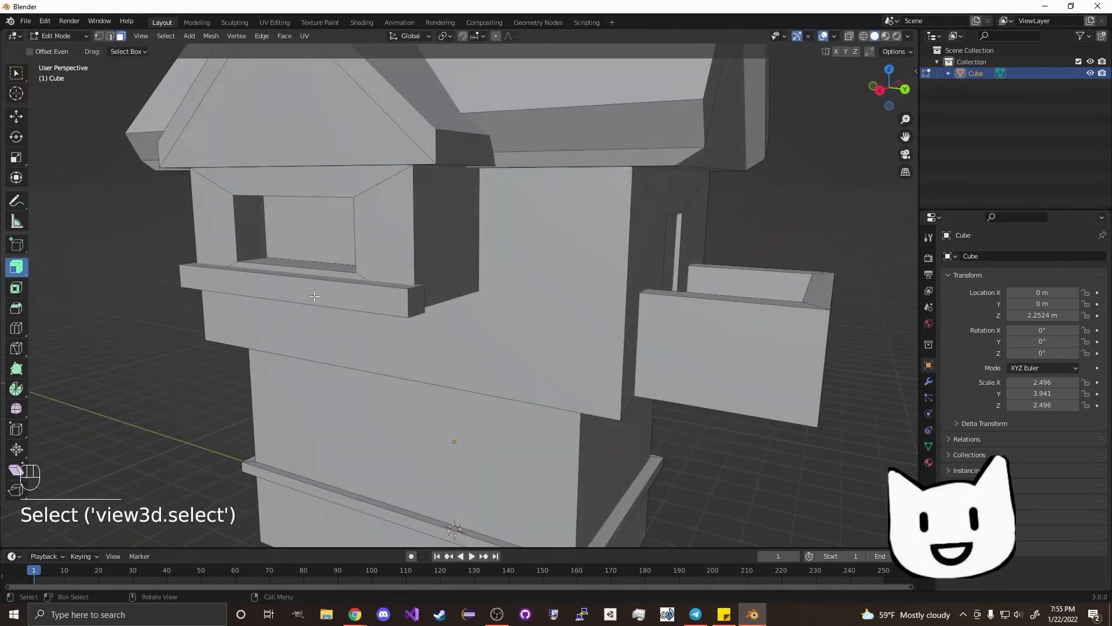
# Step: Duplicate the whole bar below the window and raise the copy about 1.96 m along Z to the gable's base
pyautogui.press('l')
pyautogui.moveTo(315, 296); pyautogui.dragTo(406, 329, button='middle')
pyautogui.hotkey('shift', 'd')
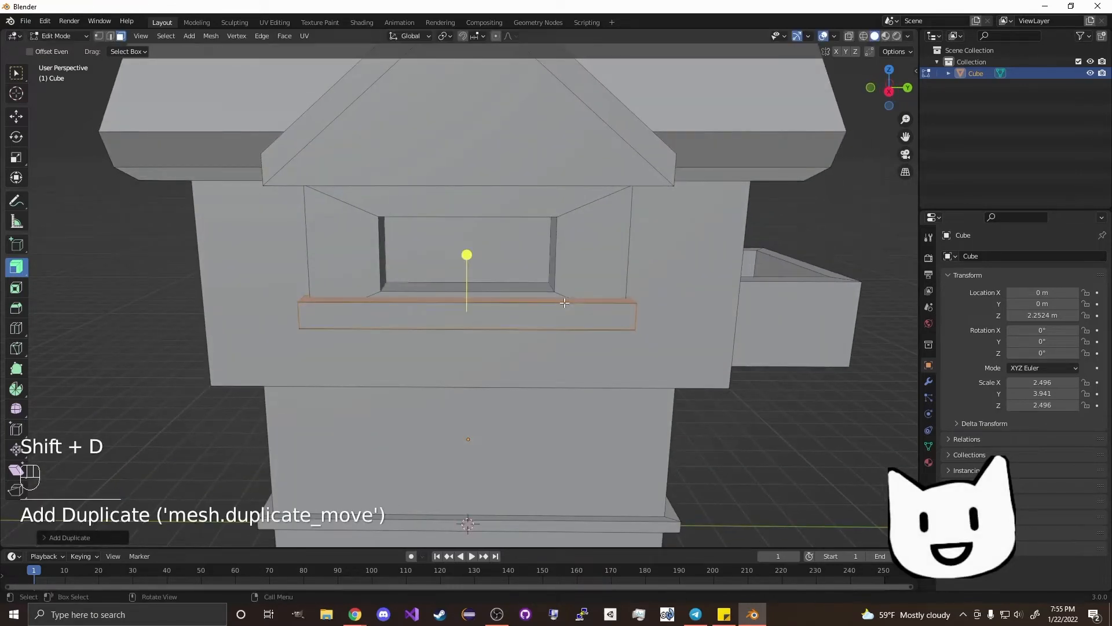
pyautogui.press('g')
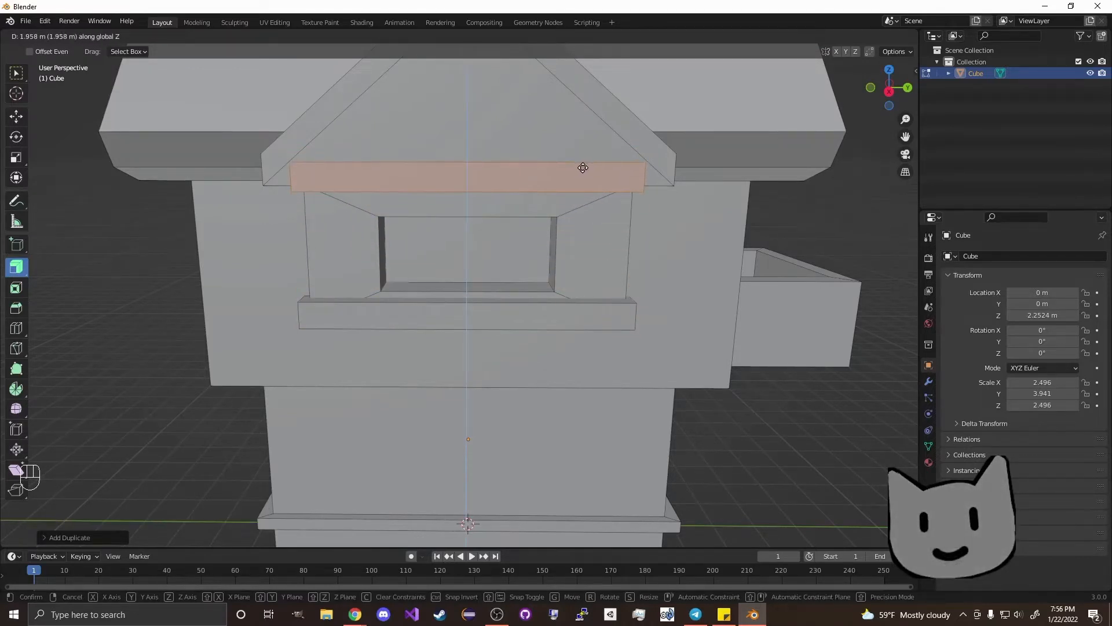
pyautogui.click(582, 167)
# Step: Scale the upper bar by about 1.16 along Y to match the dormer gable's width
pyautogui.moveTo(582, 167); pyautogui.dragTo(439, 143, button='middle')
pyautogui.press('s')
pyautogui.press('y')
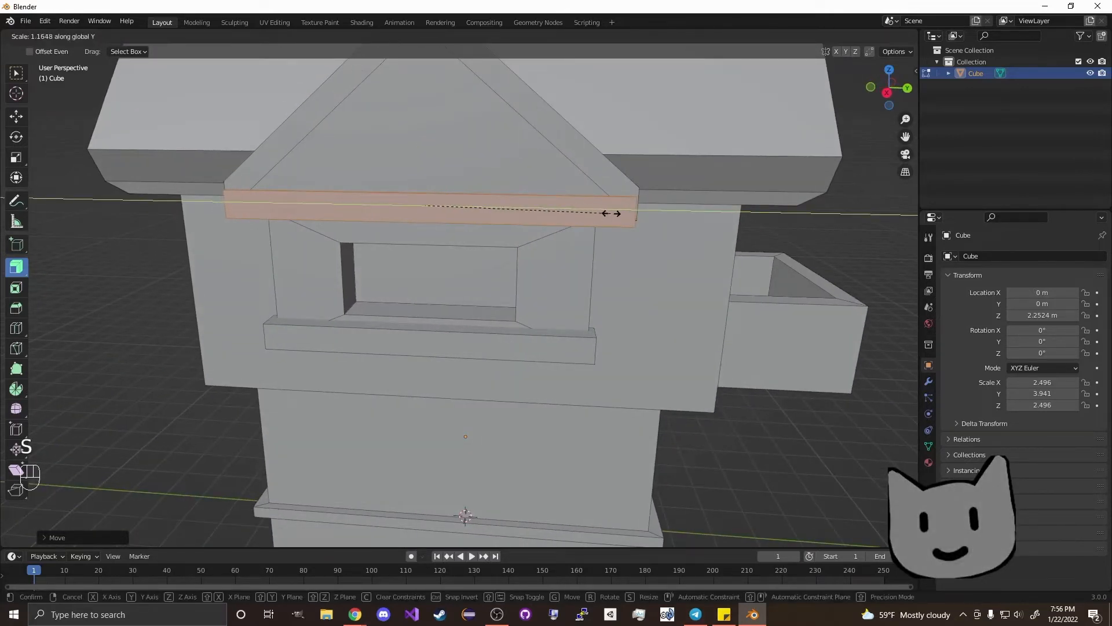
pyautogui.click(611, 214)
# Step: Select the entire bar below the window and lengthen it slightly along Y
pyautogui.moveTo(454, 355); pyautogui.dragTo(476, 346, button='middle')
pyautogui.click(486, 336)
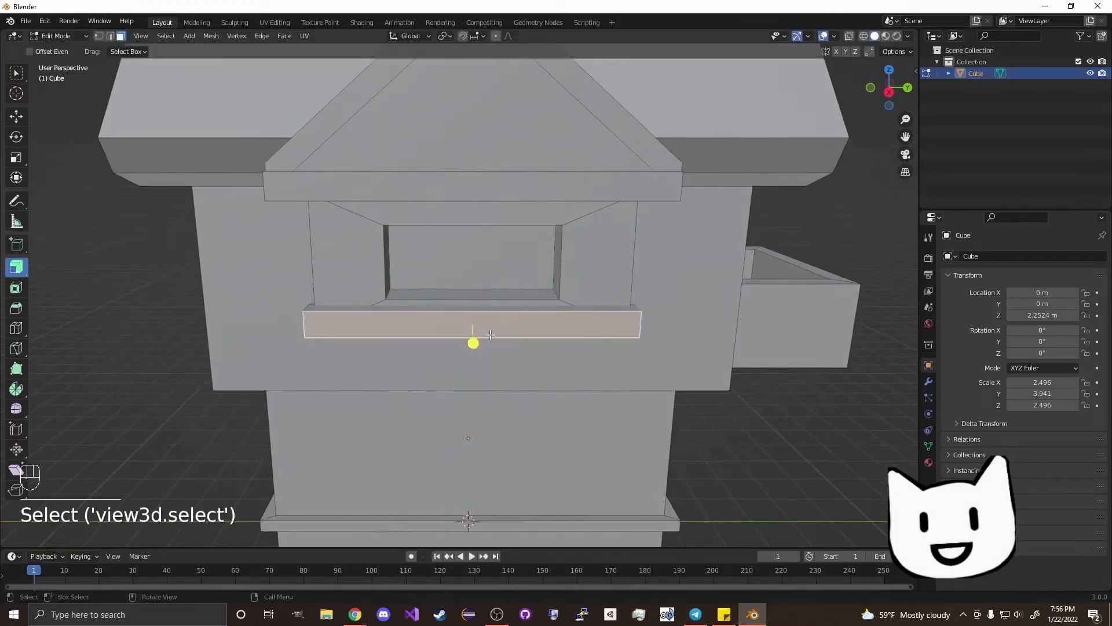
pyautogui.press('l')
pyautogui.press('s')
pyautogui.press('y')
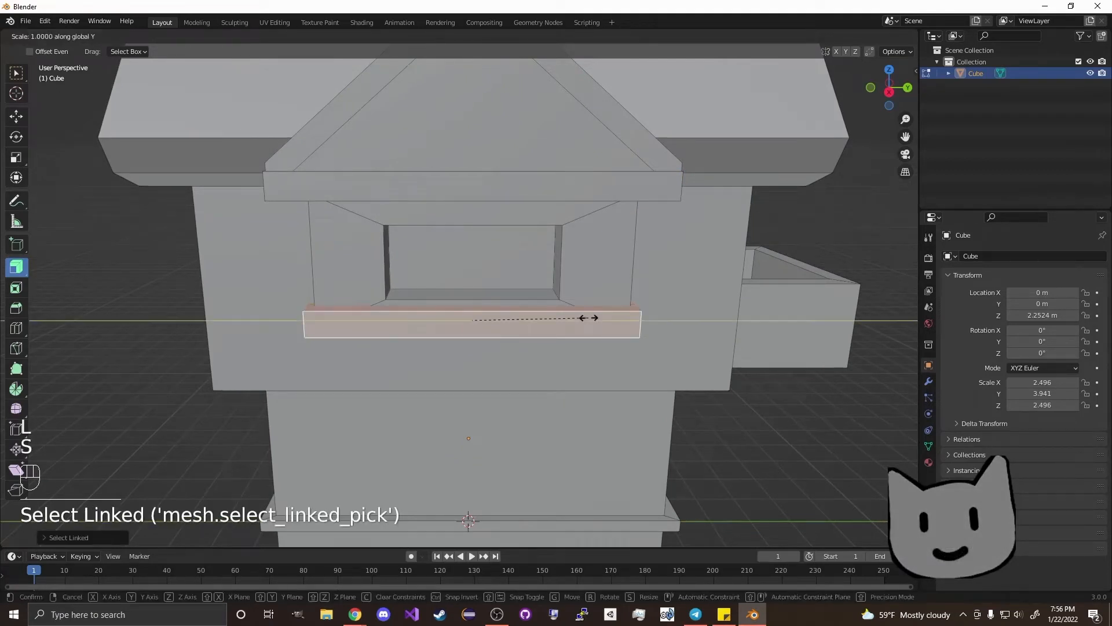
pyautogui.click(597, 320)
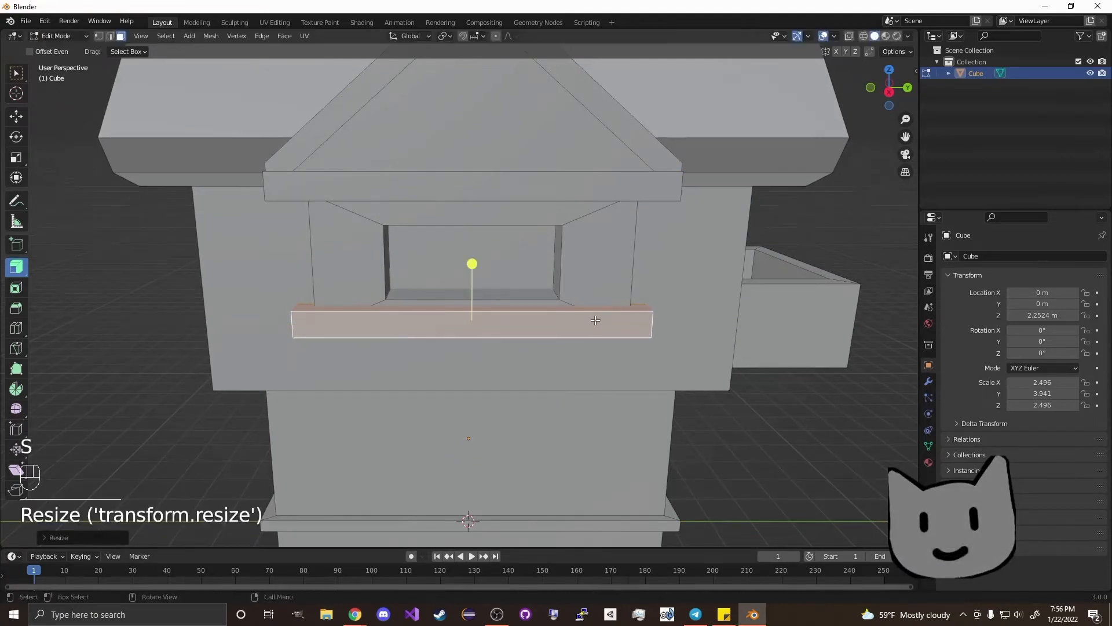
# Step: Duplicate the bar below the window and place the copy across the window, shifted toward the dormer's left edge
pyautogui.hotkey('shift', 'd')
pyautogui.rightClick(595, 320)
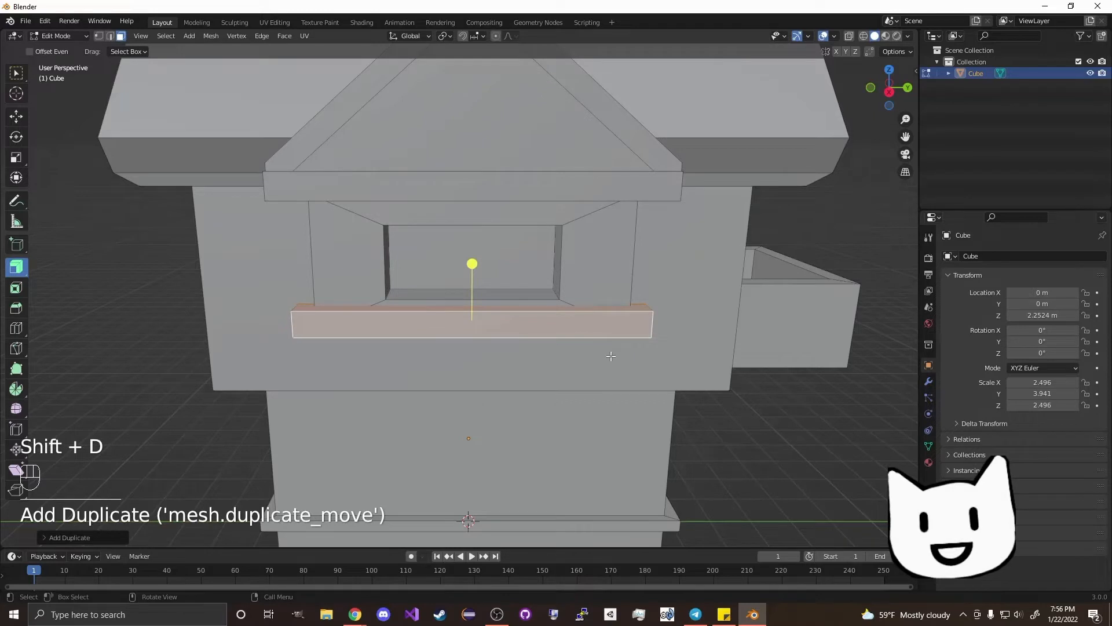
pyautogui.press('g')
pyautogui.click(581, 307)
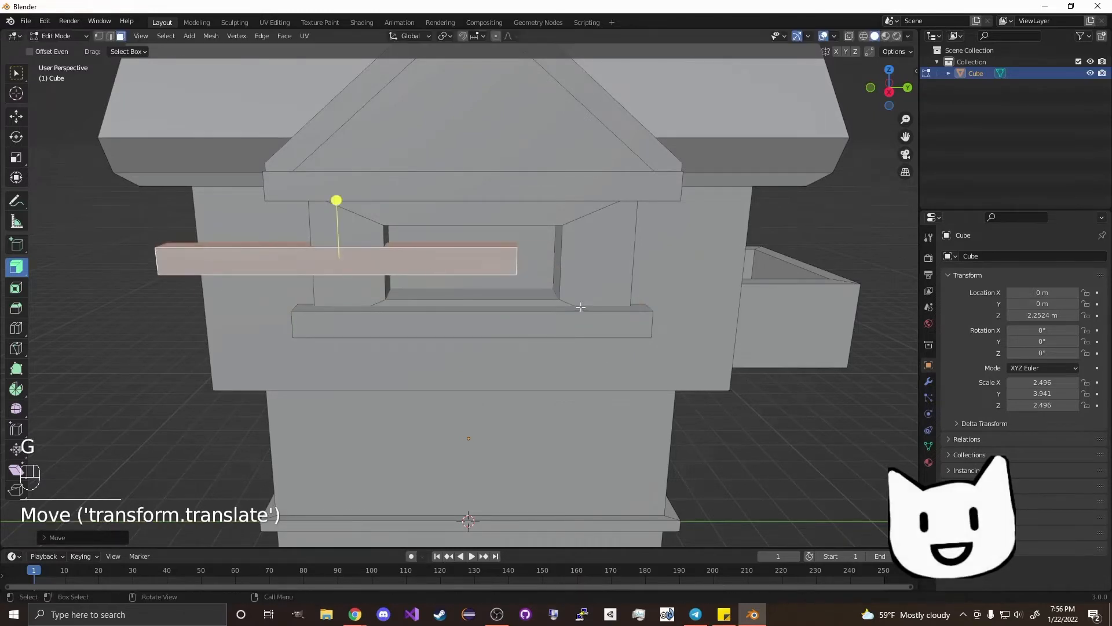
pyautogui.press('r')
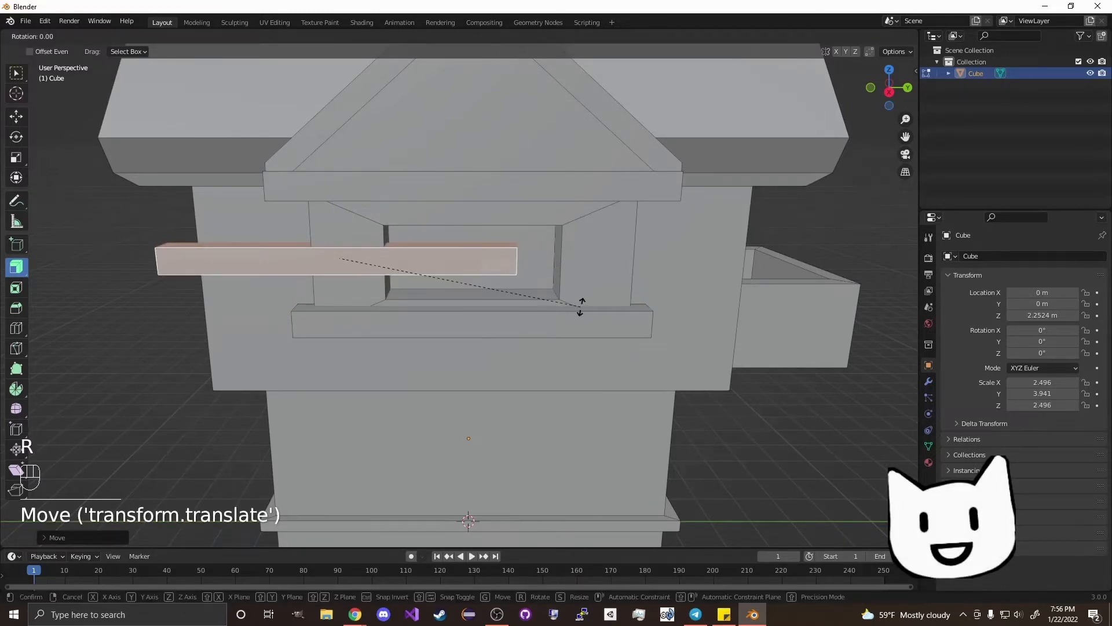
pyautogui.write('z90')
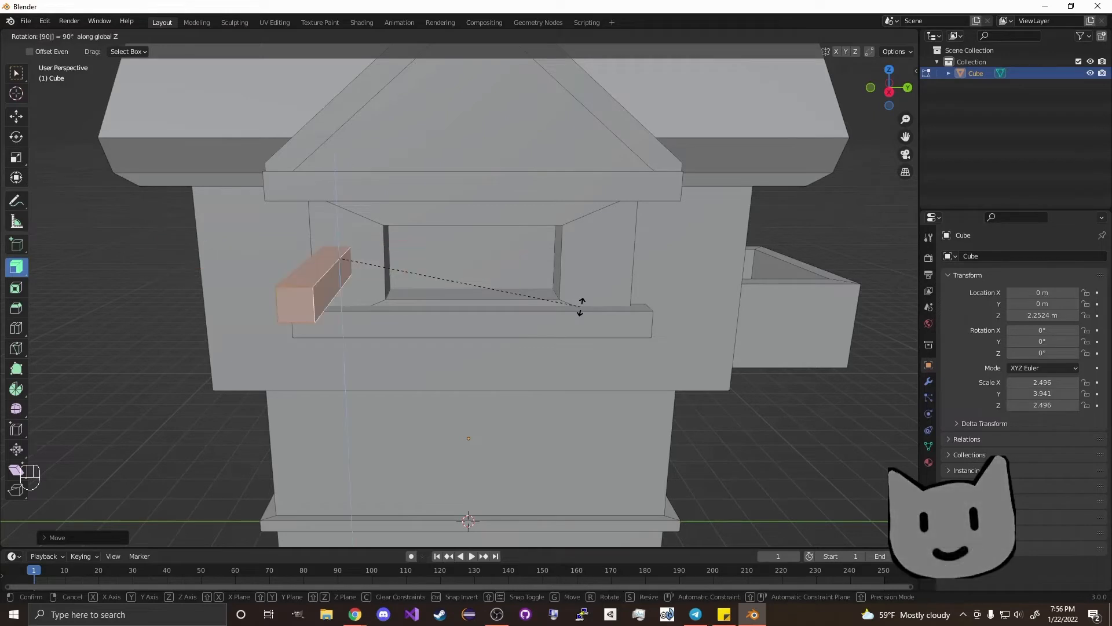
pyautogui.write('x')
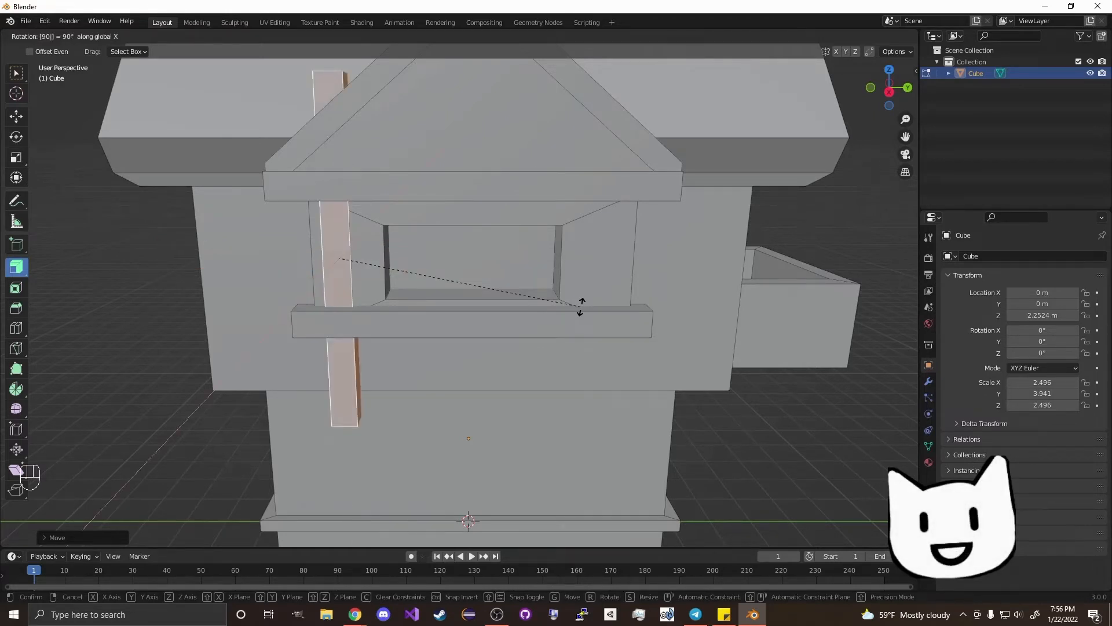
pyautogui.rightClick(580, 307)
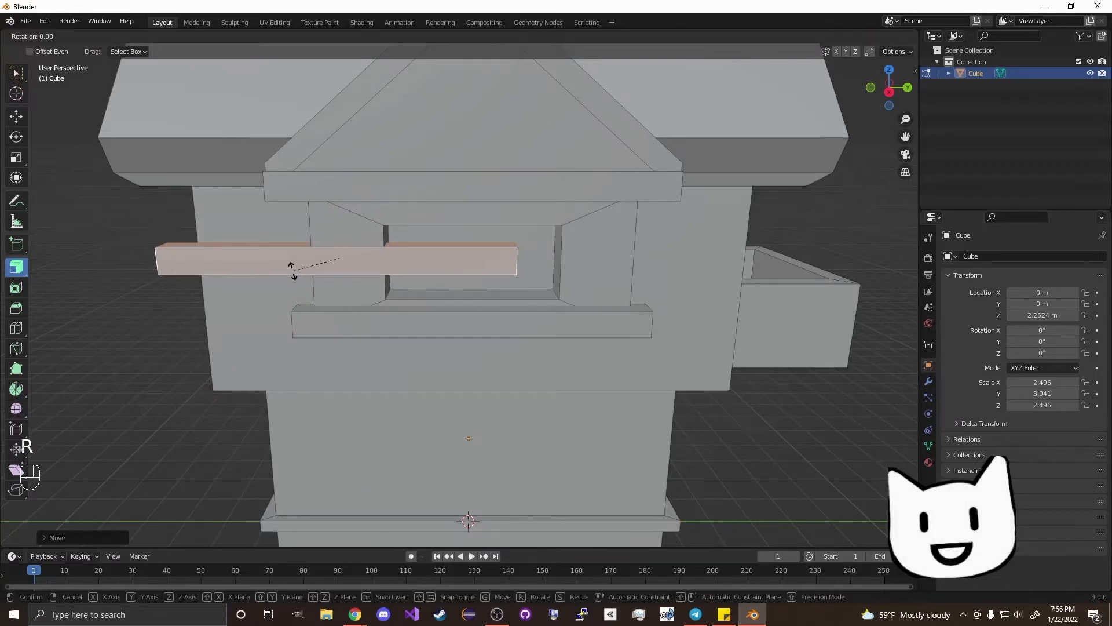
# Step: Rotate the copied bar 90° about X into an upright post and shorten it along Z to fit between the horizontal bars
pyautogui.write('rx90')
pyautogui.press('Return')
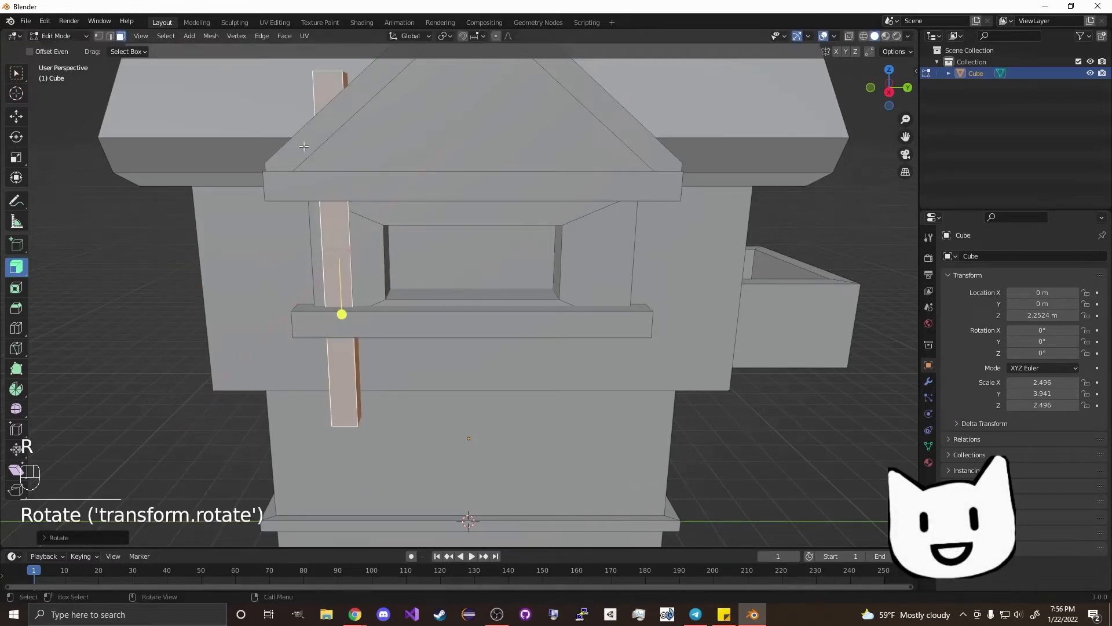
pyautogui.moveTo(358, 255); pyautogui.dragTo(536, 151, button='middle')
pyautogui.press('s')
pyautogui.press('z')
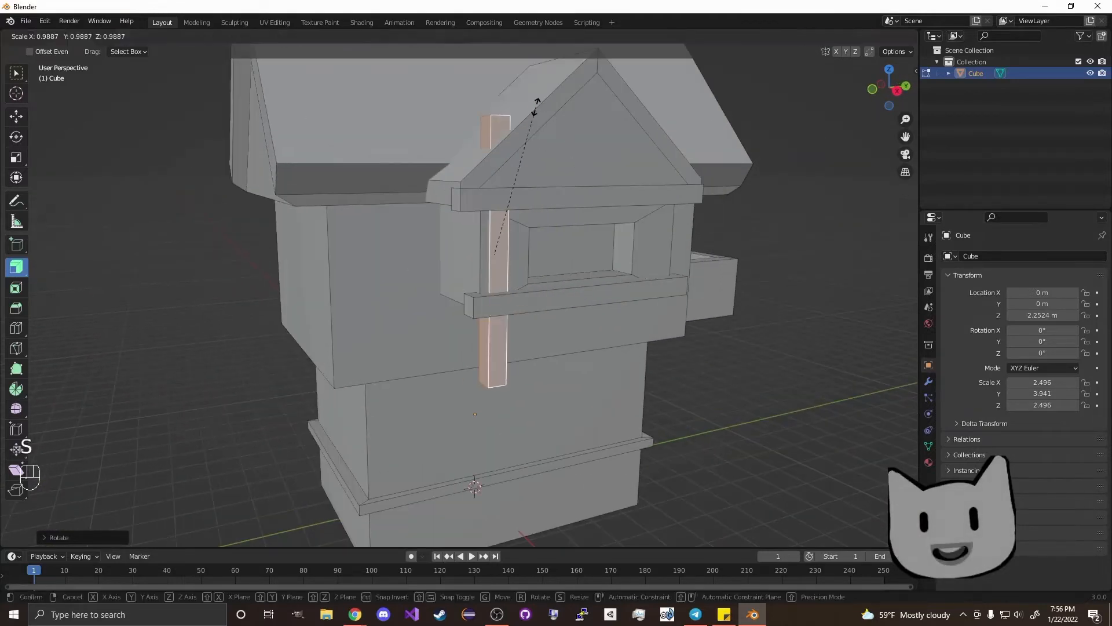
pyautogui.click(529, 210)
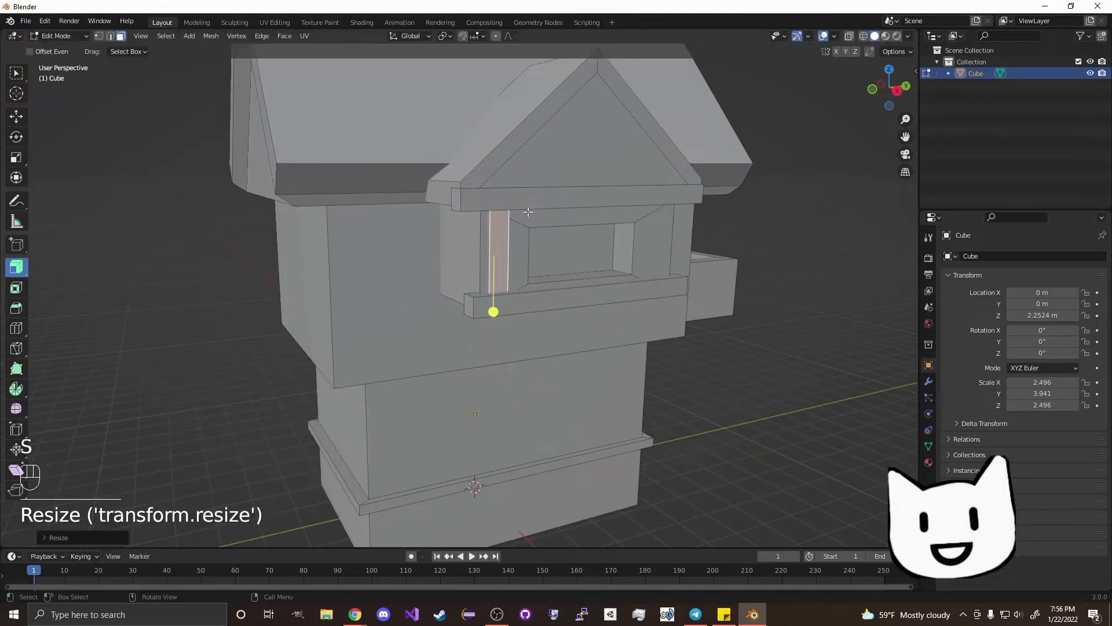
# Step: Move the post to the dormer's left front corner and bring it forward about 0.33 m along X
pyautogui.press('g')
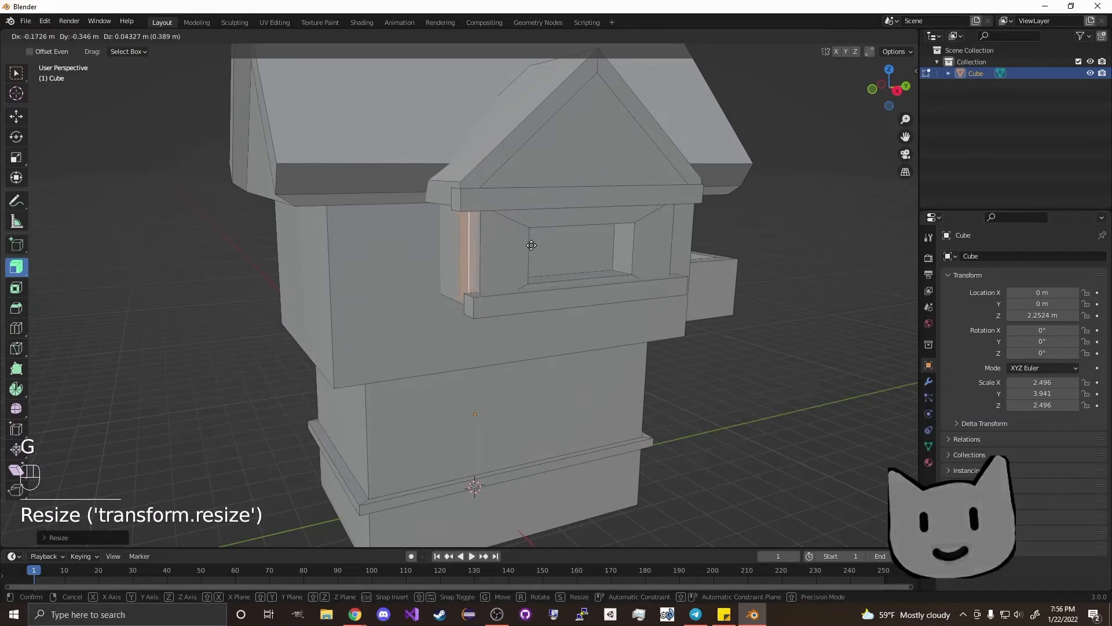
pyautogui.click(531, 244)
pyautogui.moveTo(584, 243); pyautogui.dragTo(740, 261, button='middle')
pyautogui.press('g')
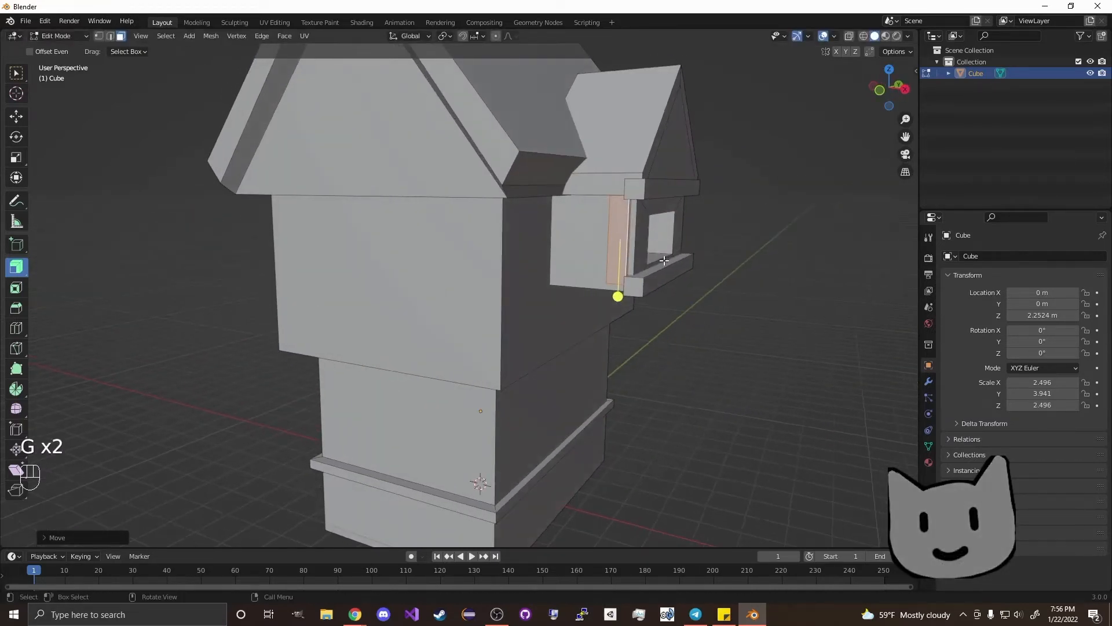
pyautogui.press('g')
pyautogui.press('x')
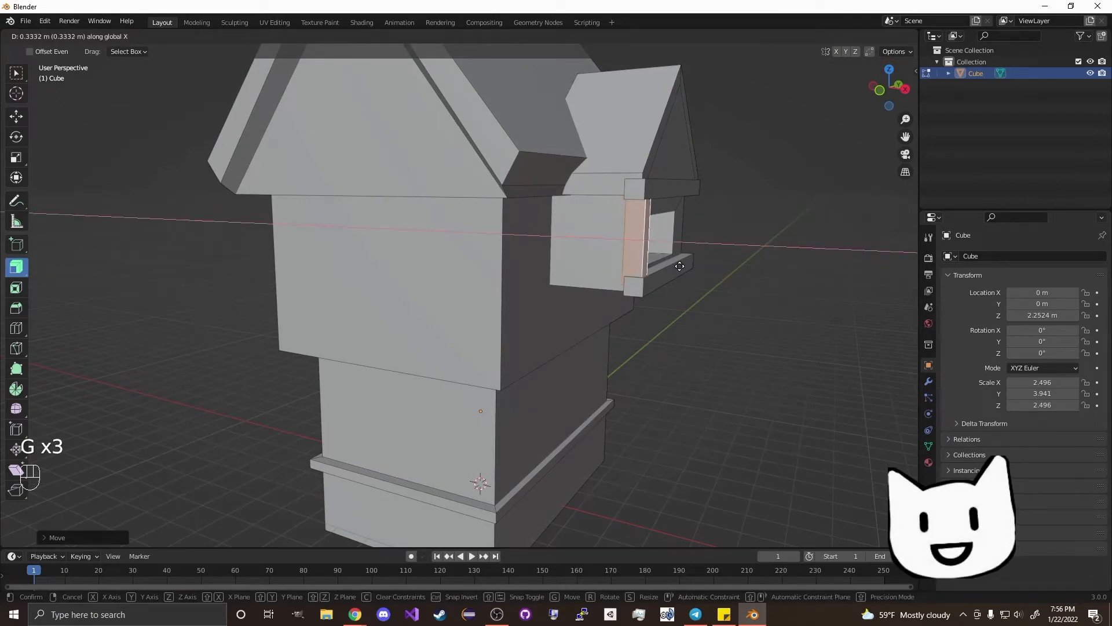
pyautogui.click(679, 266)
# Step: Duplicate the left corner post, move the copy along Y to the dormer's right front corner, and clear the selection
pyautogui.moveTo(727, 250); pyautogui.dragTo(611, 245, button='middle')
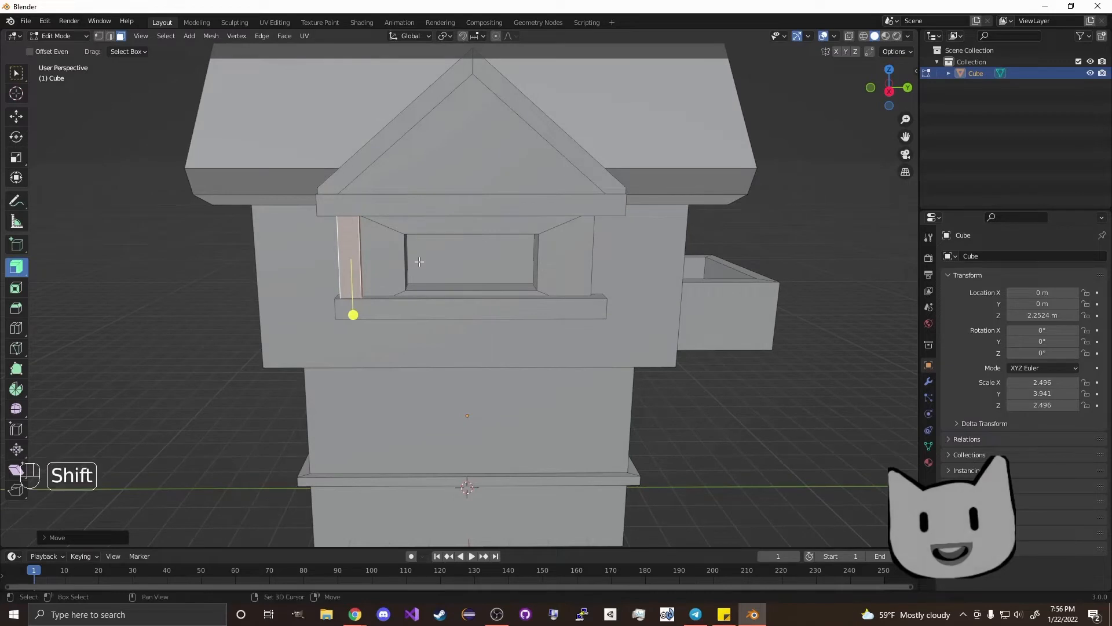
pyautogui.hotkey('shift', 'd')
pyautogui.press('g')
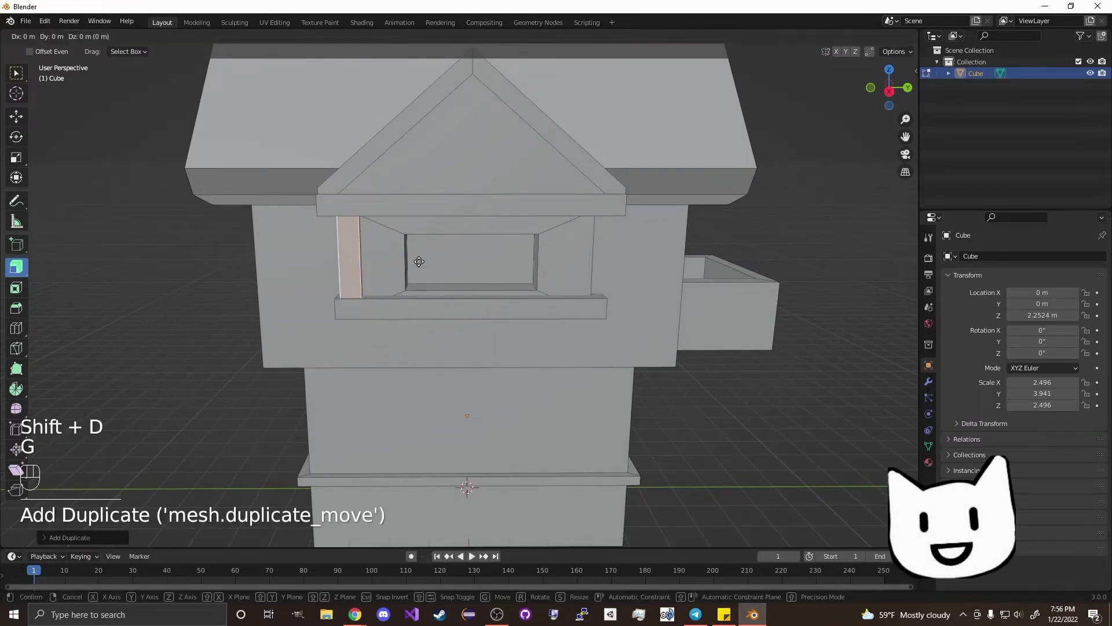
pyautogui.press('x')
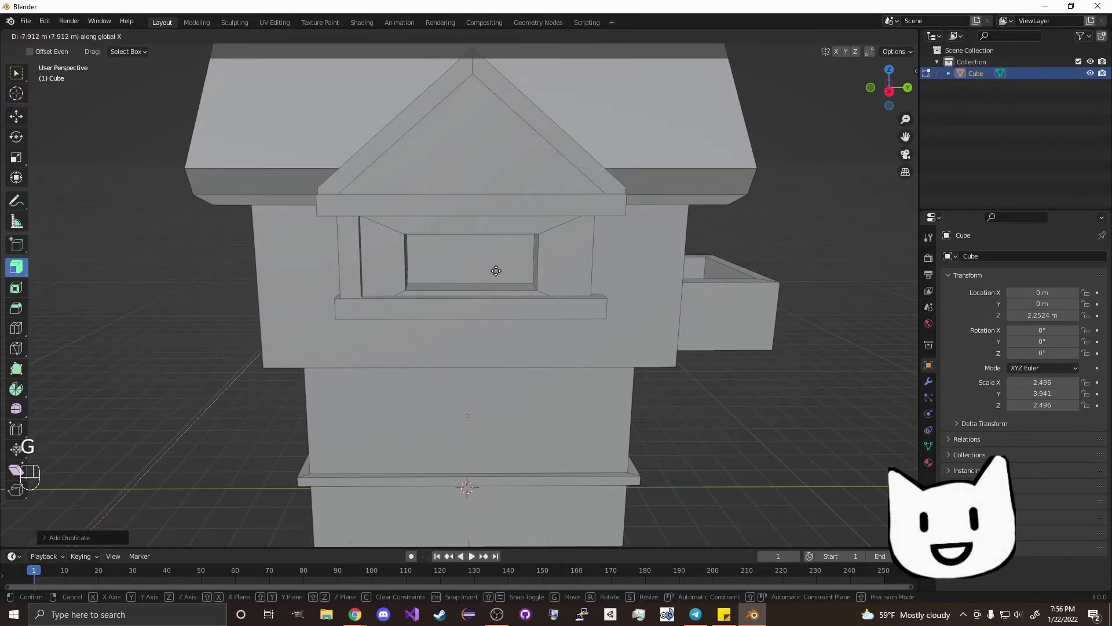
pyautogui.press('y')
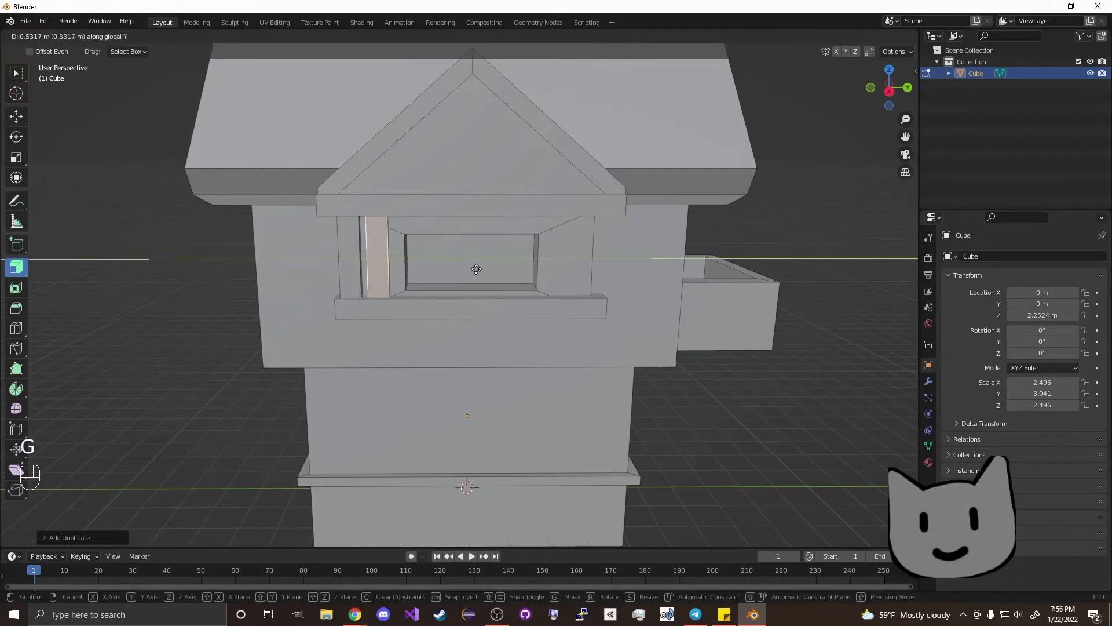
pyautogui.click(675, 287)
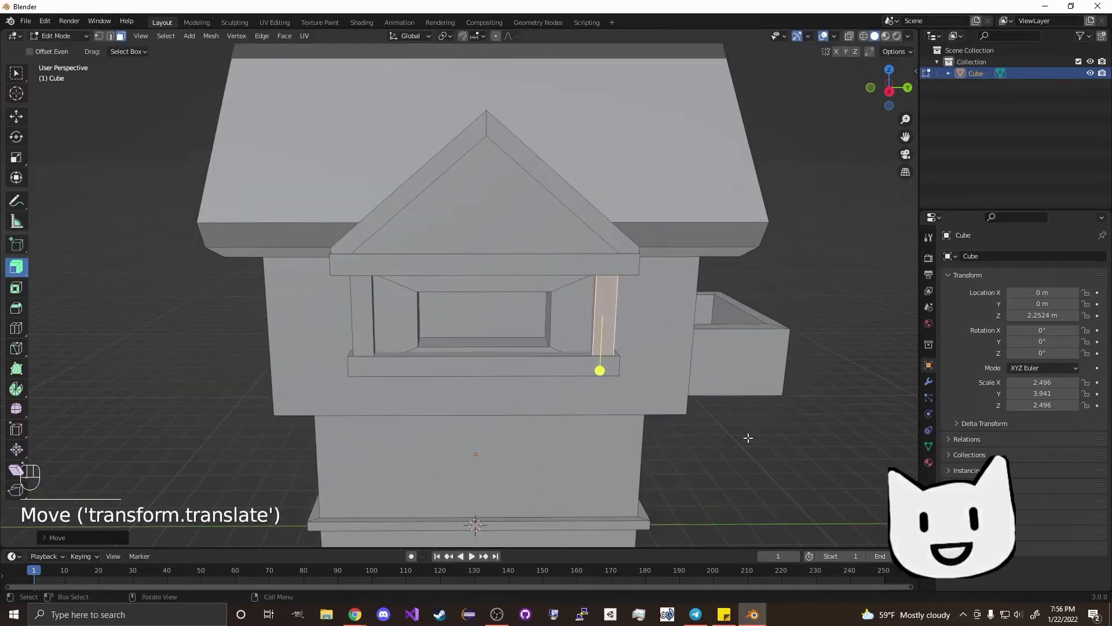
pyautogui.click(745, 440)
# Step: Select the whole left corner post, duplicate it, and place the copy upright in the middle of the window opening
pyautogui.scroll(2, 510, 365)
pyautogui.keyDown('shift'); pyautogui.moveTo(532, 354); pyautogui.dragTo(531, 343, button='middle'); pyautogui.keyUp('shift')
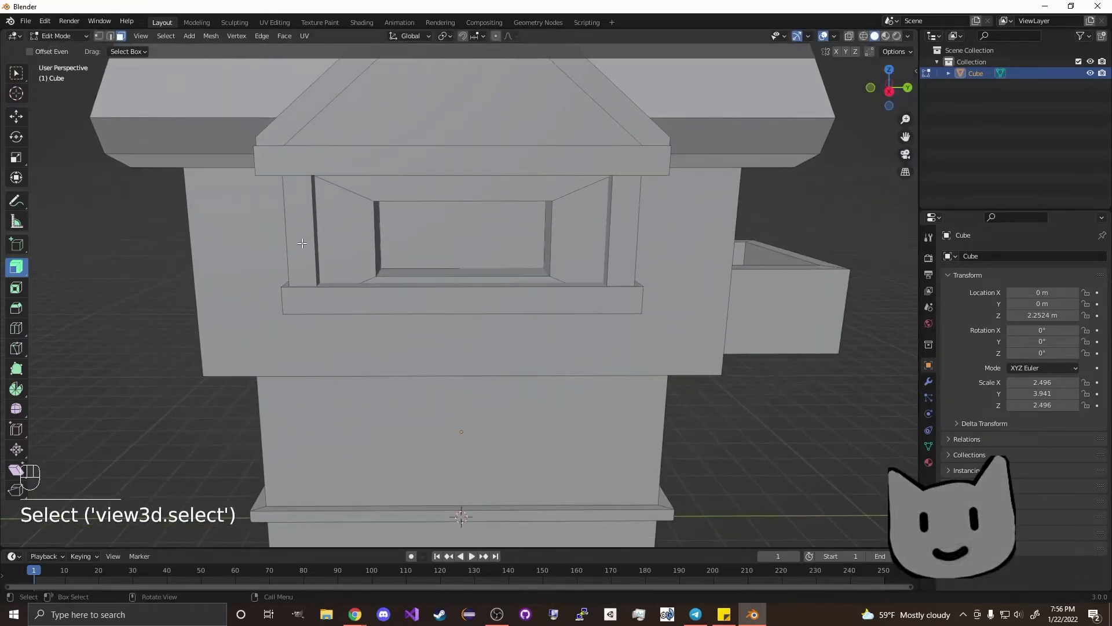
pyautogui.press('l')
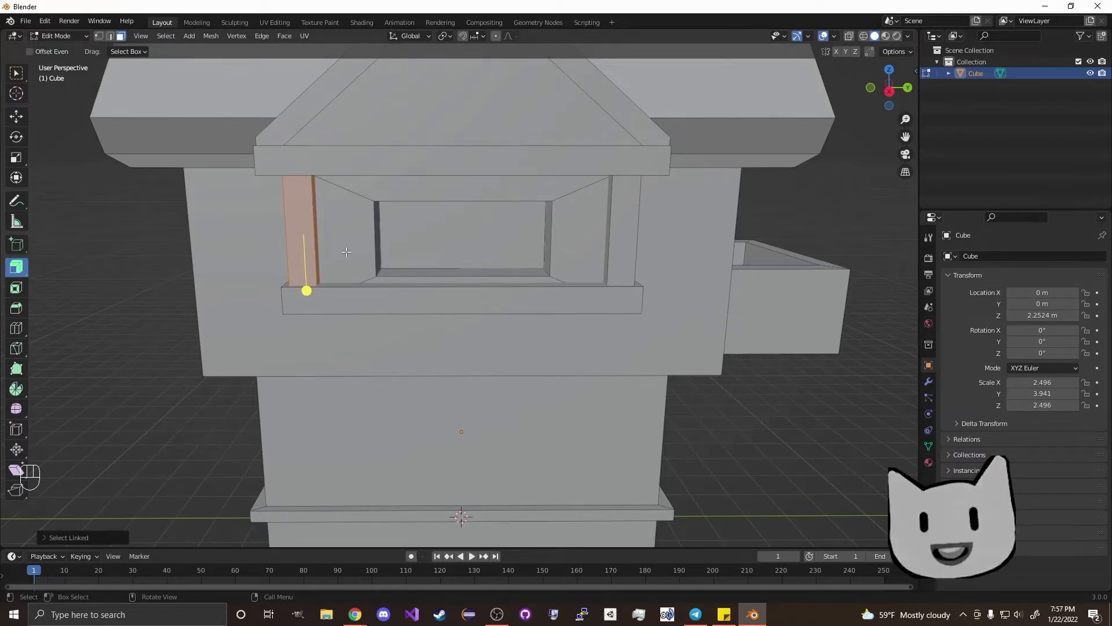
pyautogui.hotkey('shift', 'd')
pyautogui.press('g')
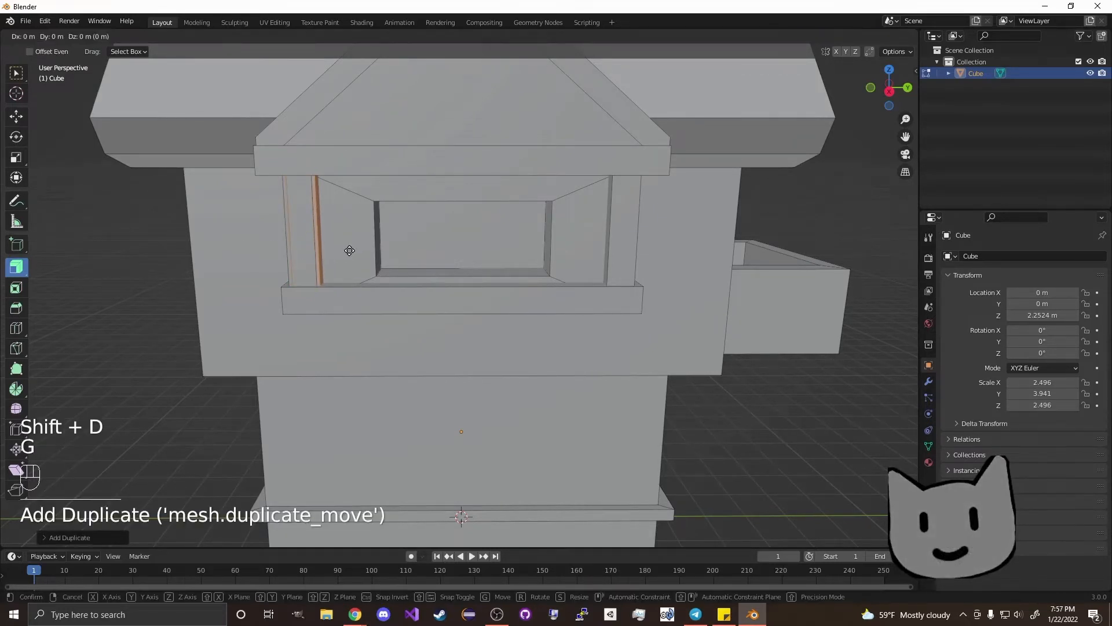
pyautogui.click(504, 279)
# Step: Duplicate the whole bar below the window, raise the copy about 0.97 m along Z across the posts, and clear the selection
pyautogui.click(442, 295)
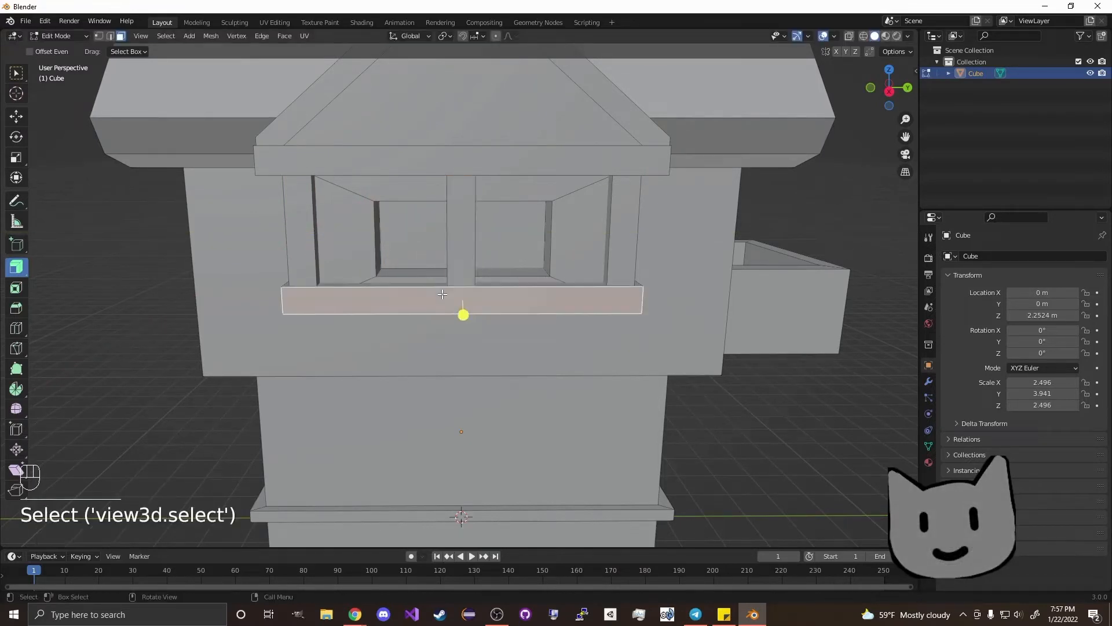
pyautogui.press('l')
pyautogui.rightClick(442, 293)
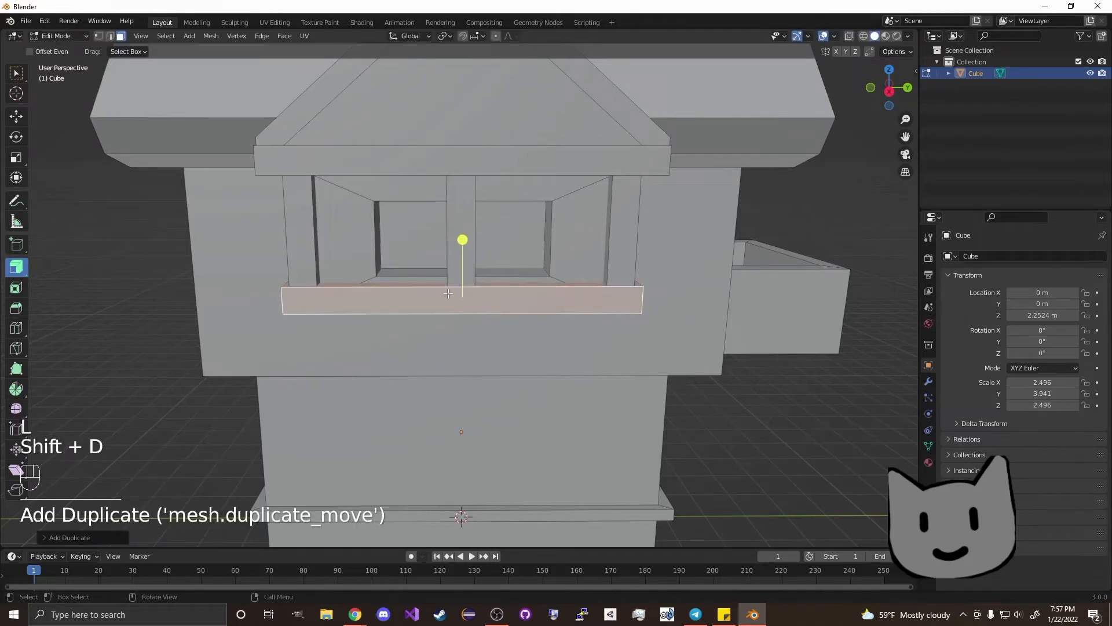
pyautogui.press('g')
pyautogui.press('z')
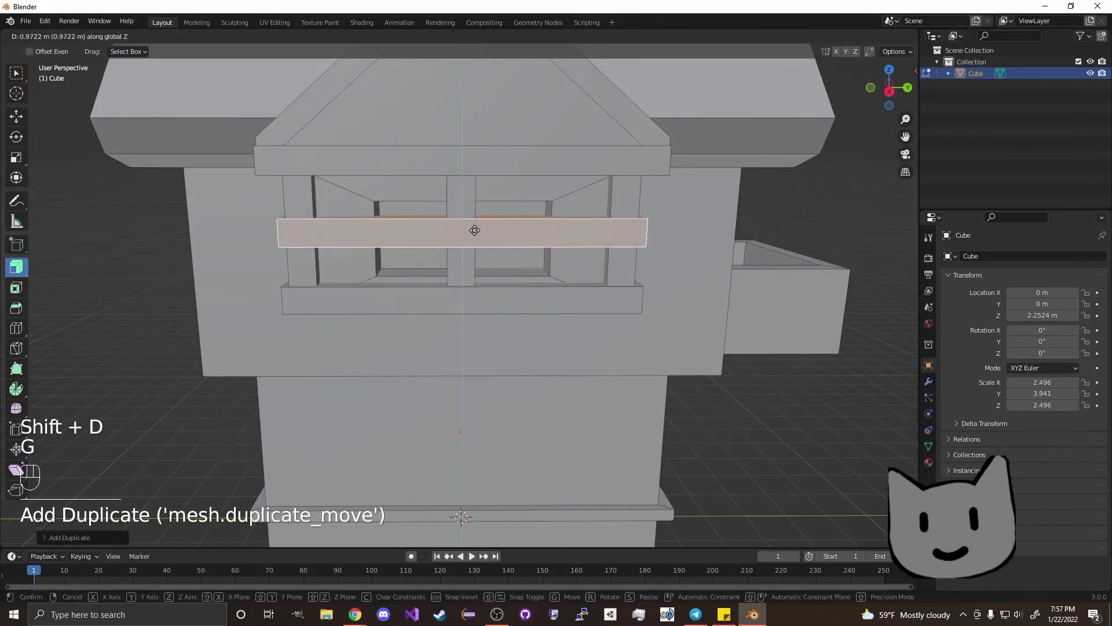
pyautogui.click(475, 230)
pyautogui.click(785, 471)
# Step: Select the entire middle bar, snap the 3D cursor to it, and lower the bar slightly along Z
pyautogui.moveTo(440, 330); pyautogui.dragTo(502, 308, button='middle')
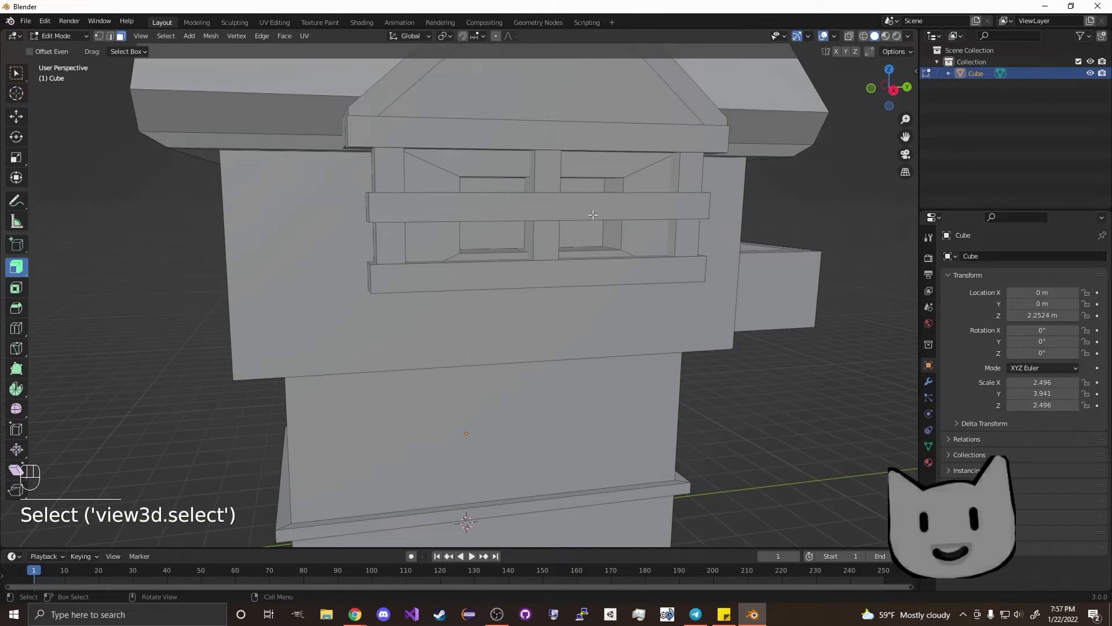
pyautogui.press('l')
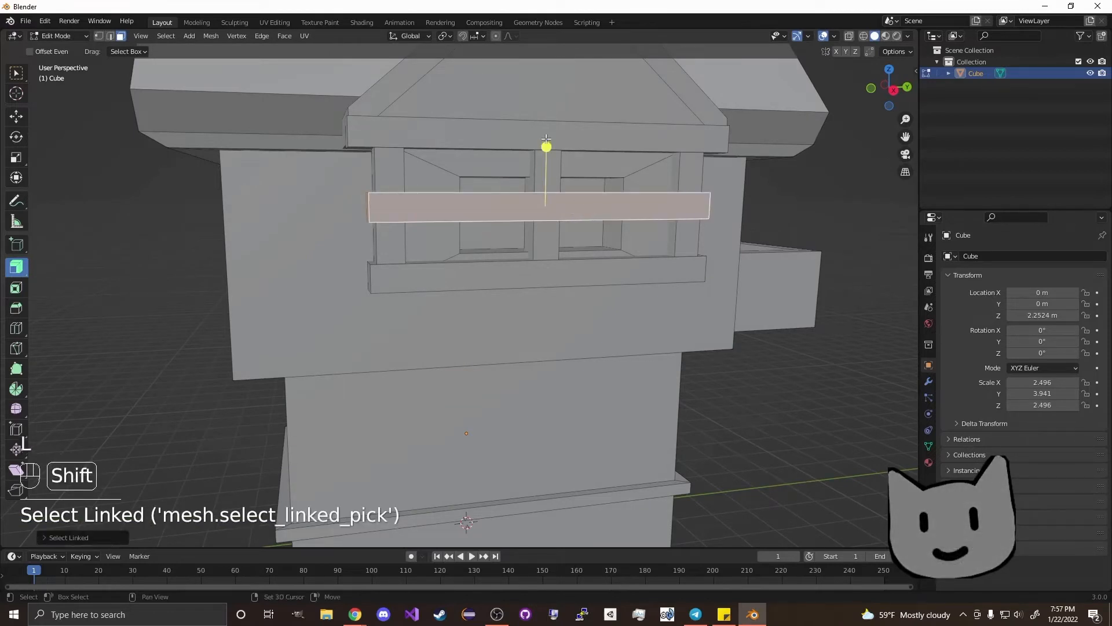
pyautogui.hotkey('shift', 's')
pyautogui.click(549, 148)
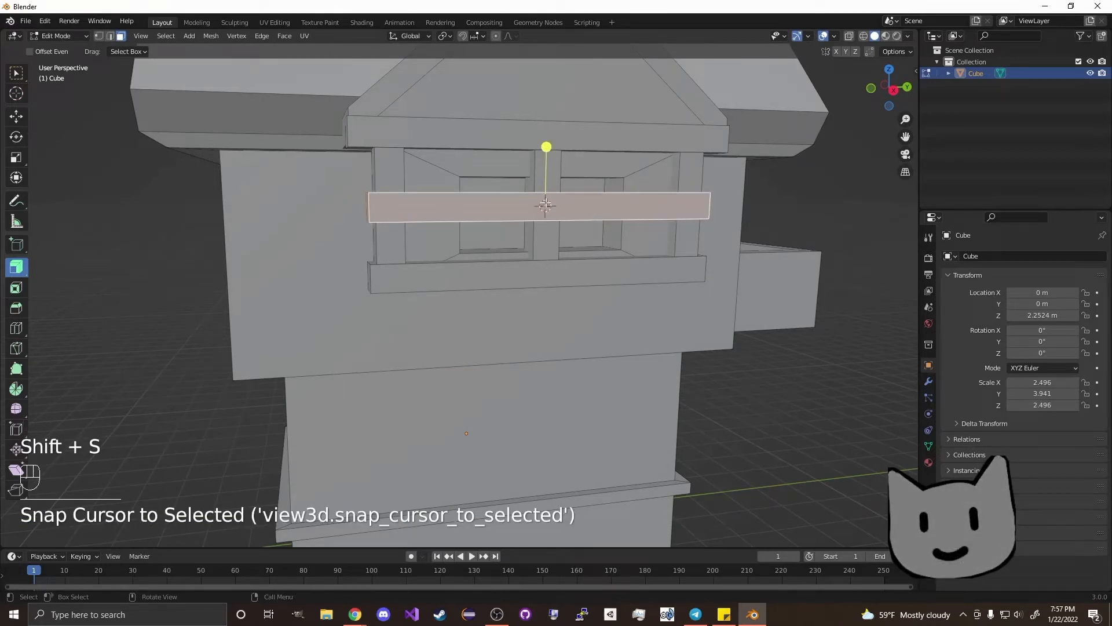
pyautogui.press('g')
pyautogui.press('z')
pyautogui.click(547, 207)
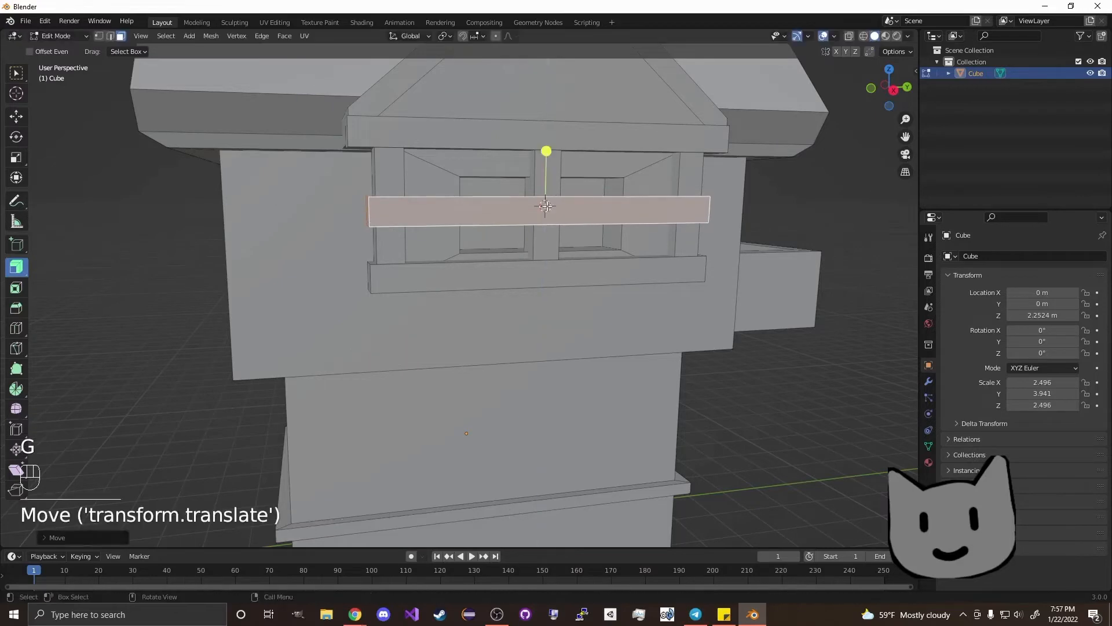
# Step: Thin the middle bar to about 0.5 of its height along Z and clear the selection
pyautogui.press('s')
pyautogui.press('z')
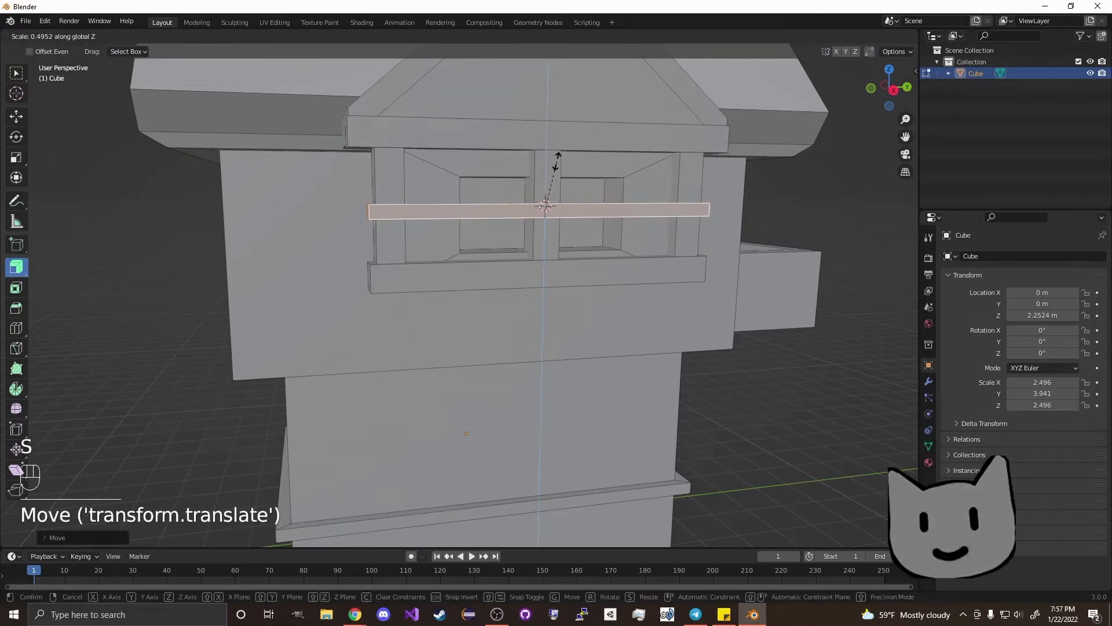
pyautogui.click(556, 161)
pyautogui.click(553, 156)
# Step: Select both corner posts, duplicate them, and lower the copies along Z beneath the bar below the window
pyautogui.moveTo(553, 157); pyautogui.dragTo(509, 279, button='middle')
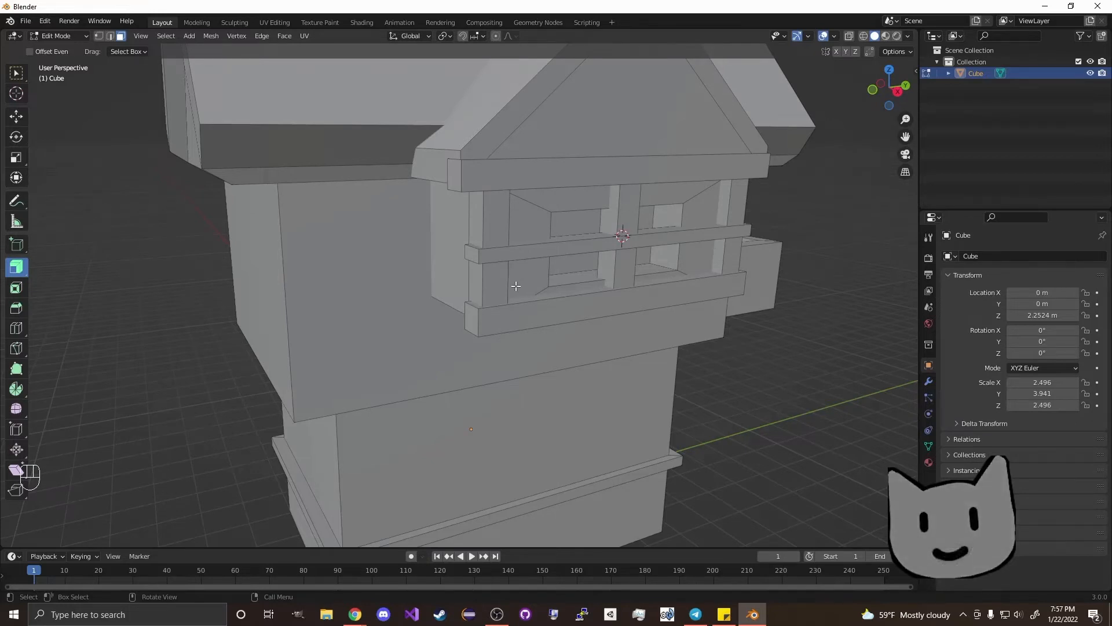
pyautogui.press('l')
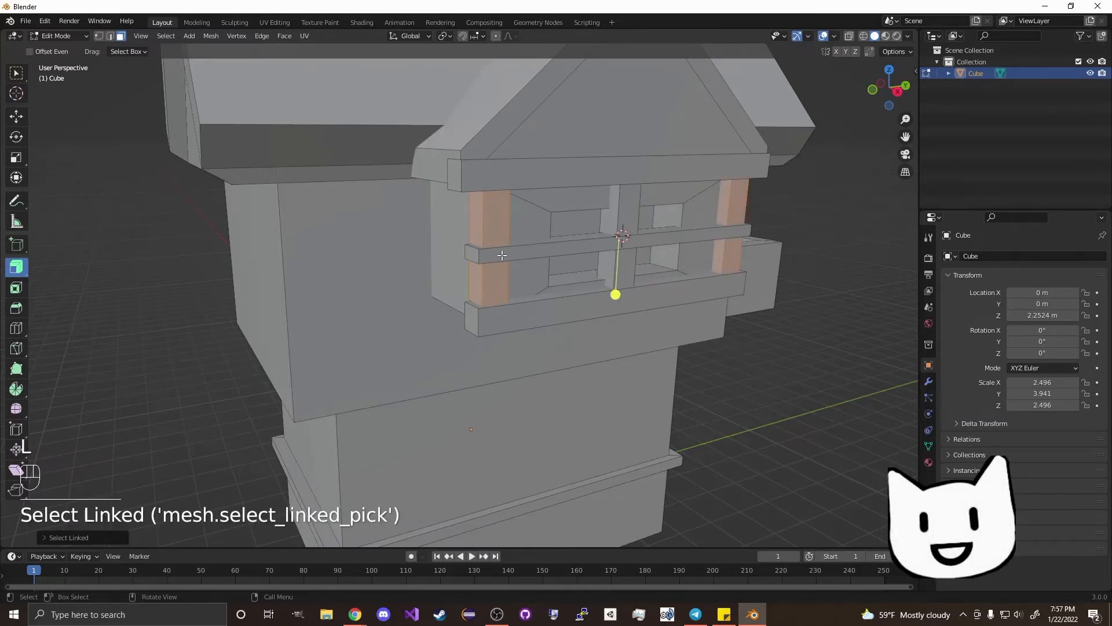
pyautogui.moveTo(502, 255); pyautogui.dragTo(609, 280, button='middle')
pyautogui.hotkey('shift', 'd')
pyautogui.press('g')
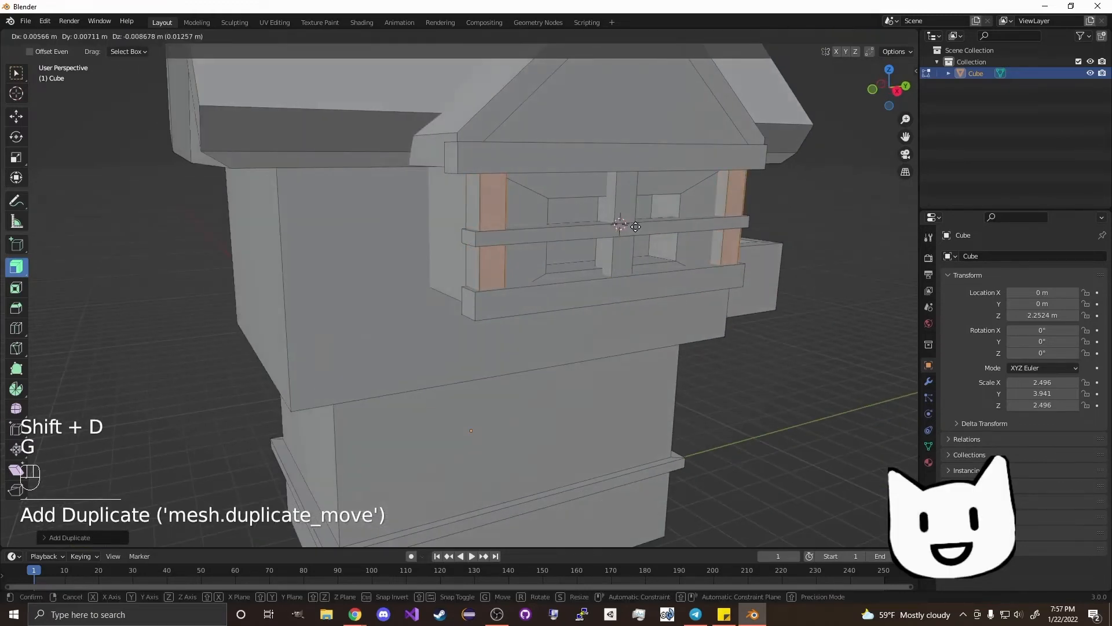
pyautogui.press('z')
pyautogui.click(641, 332)
# Step: Tilt the two lowered posts about Y into diagonal braces and move them inward along X under the dormer's lower bar
pyautogui.moveTo(641, 332); pyautogui.dragTo(805, 214, button='middle')
pyautogui.press('x')
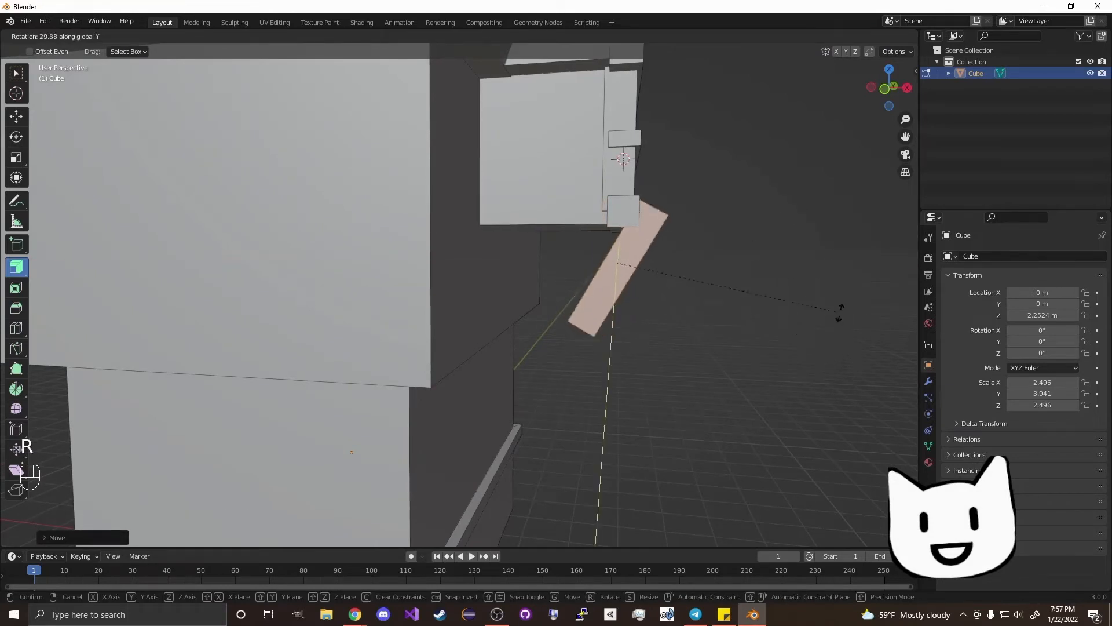
pyautogui.click(852, 365)
pyautogui.press('g')
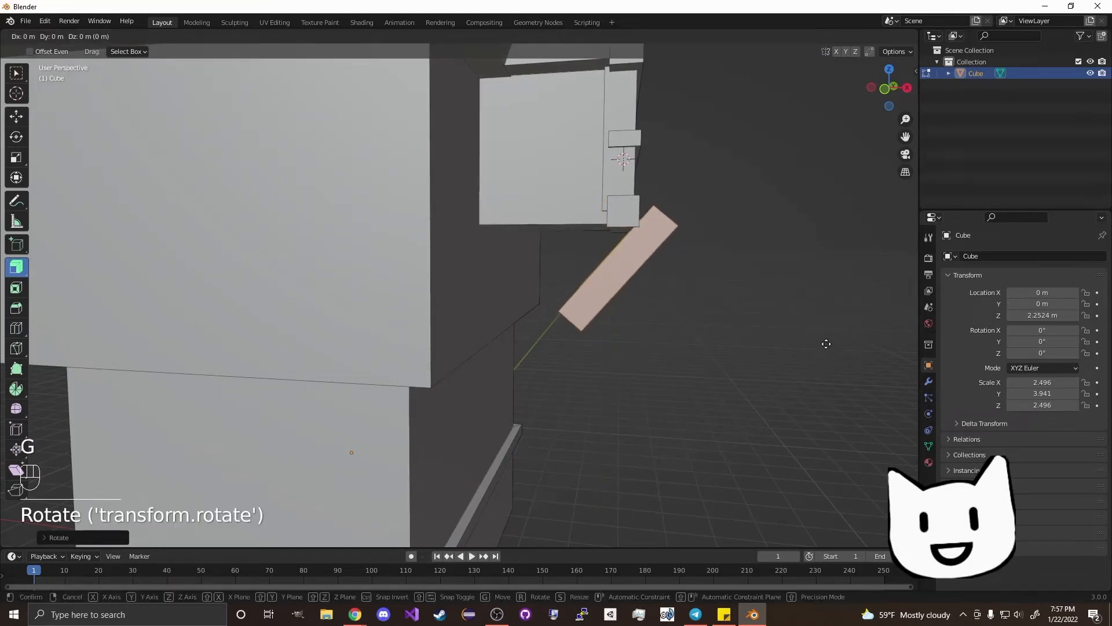
pyautogui.press('x')
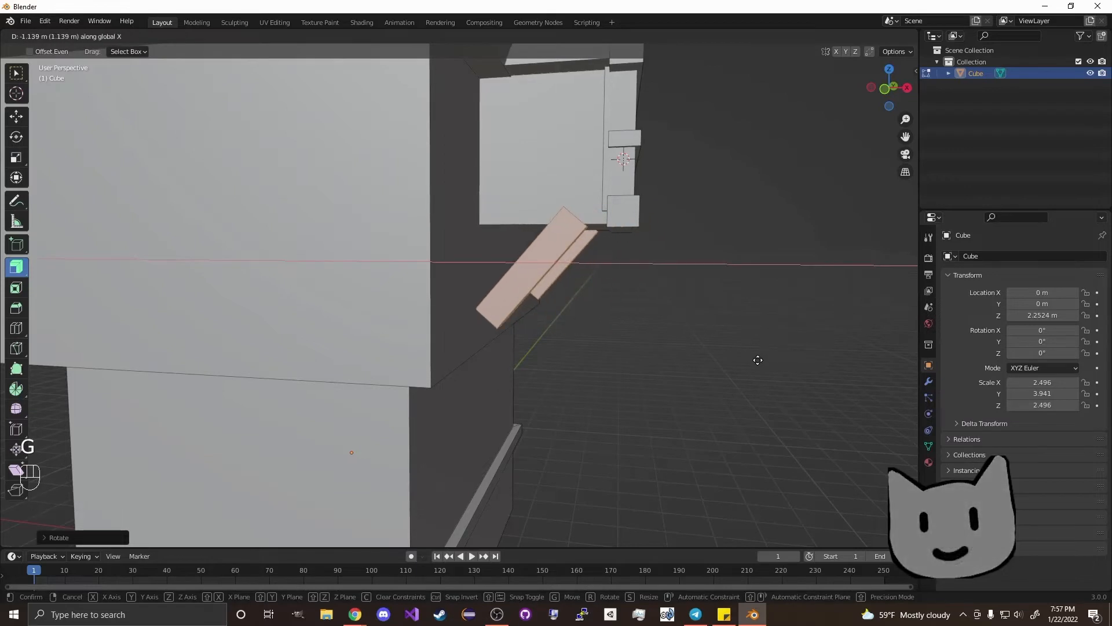
pyautogui.click(784, 365)
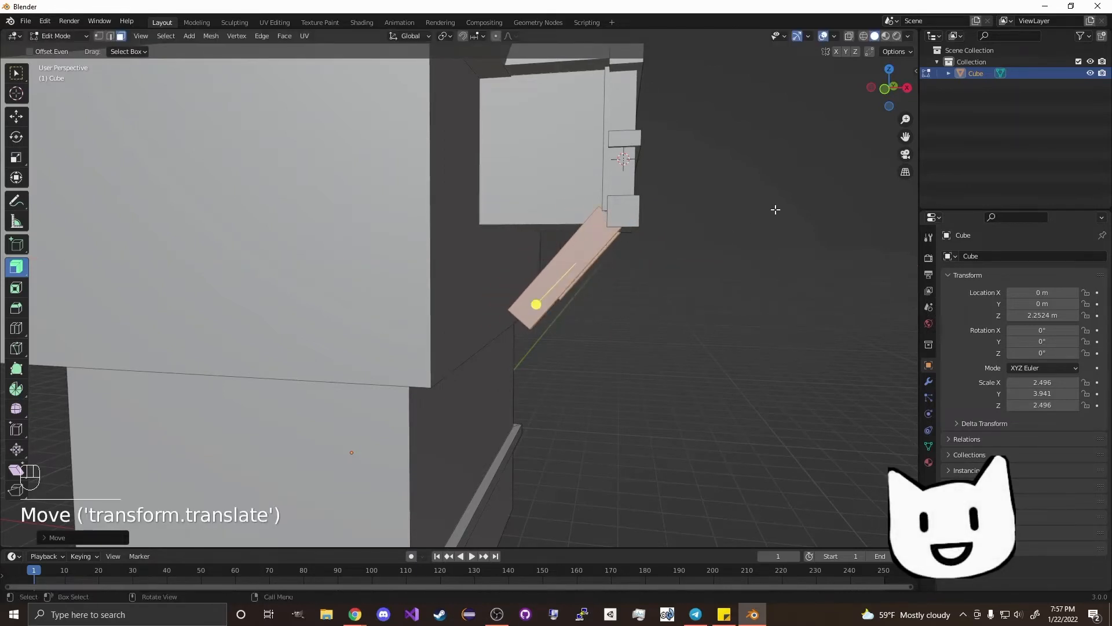
# Step: Fine-tune the tilt of the two diagonal braces with a slight rotation about Y and clear the selection
pyautogui.press('r')
pyautogui.press('x')
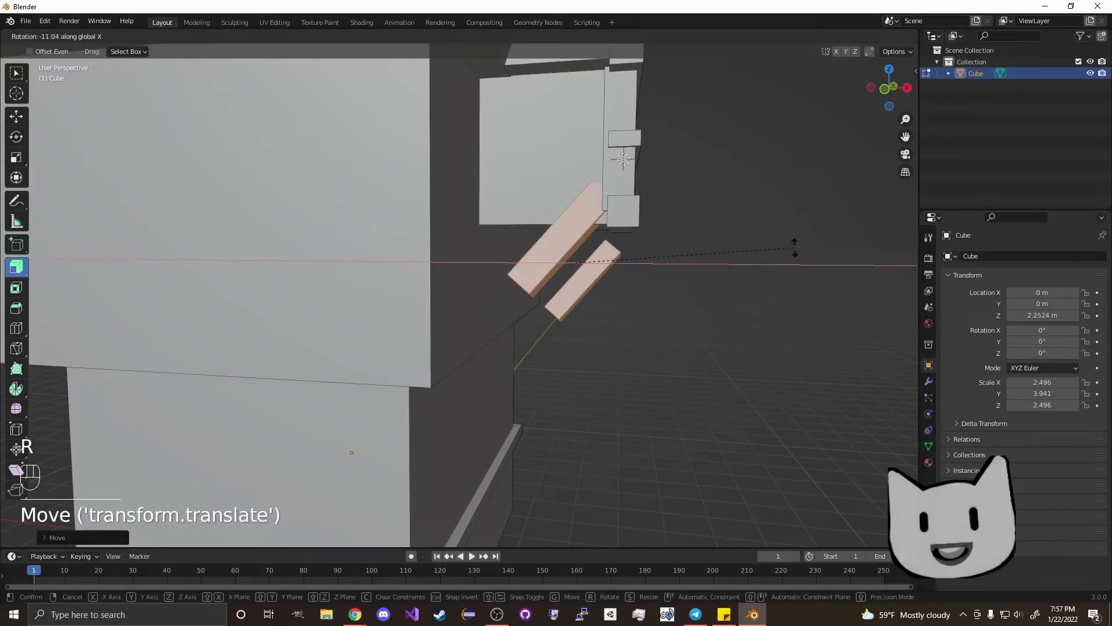
pyautogui.press('y')
pyautogui.click(767, 222)
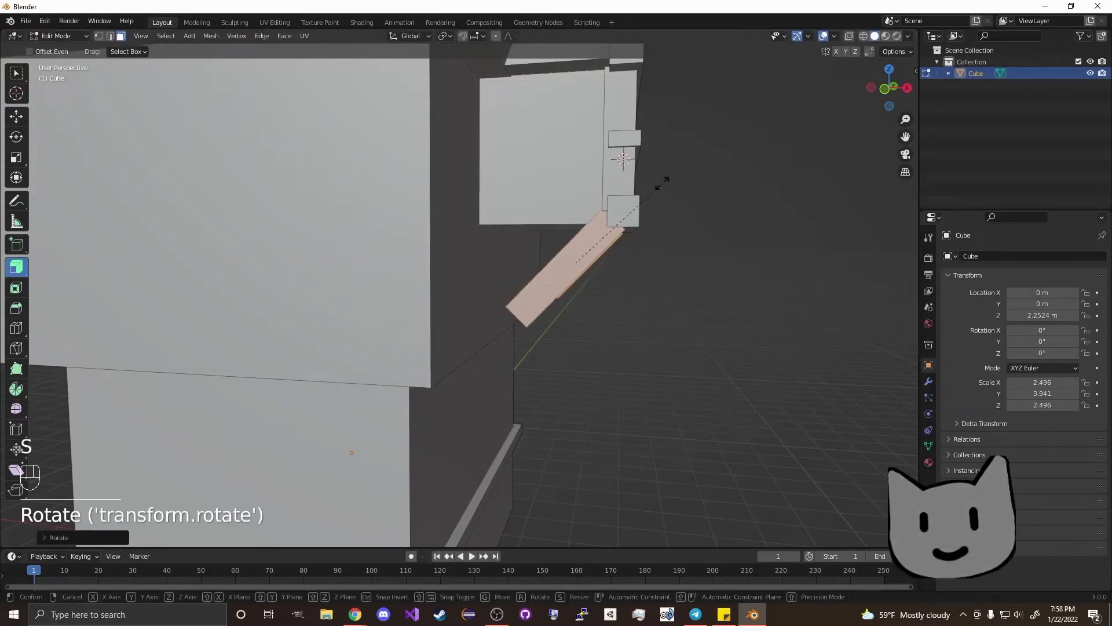
pyautogui.press('z')
pyautogui.rightClick(718, 216)
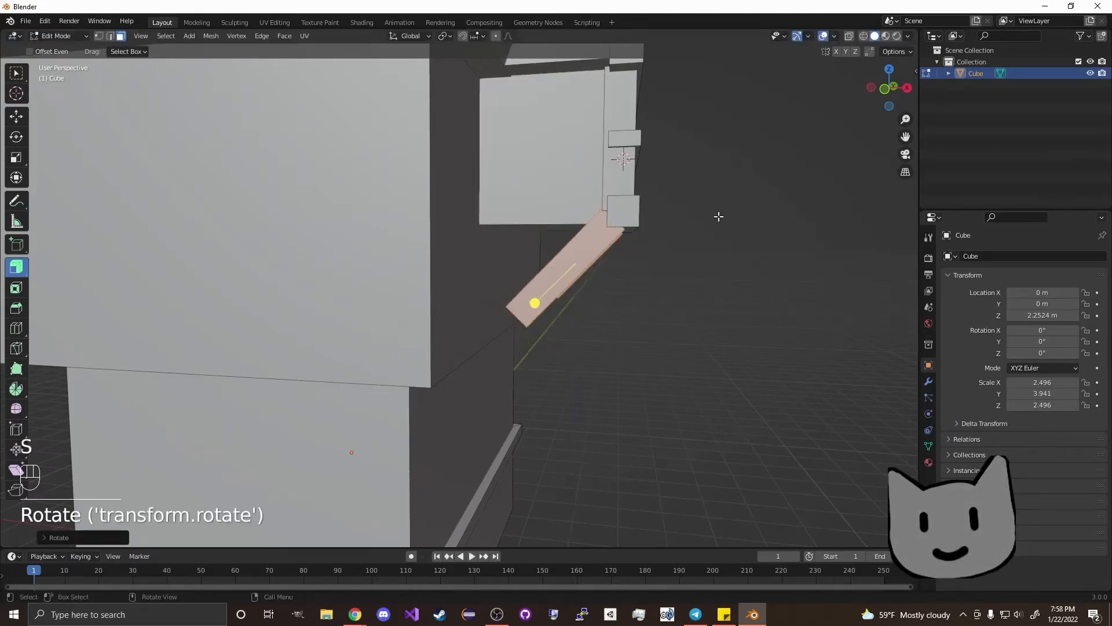
pyautogui.moveTo(648, 338); pyautogui.dragTo(613, 347, button='middle')
pyautogui.click(615, 347)
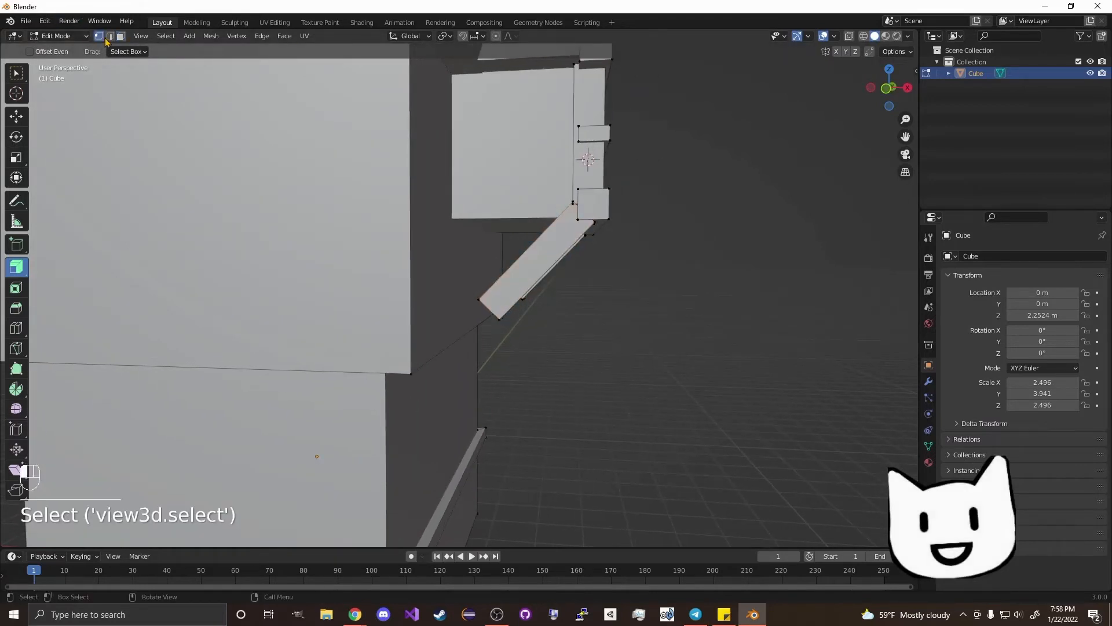
# Step: Select the vertices at the lower ends of both diagonal braces beneath the dormer
pyautogui.keyDown('shift'); pyautogui.moveTo(511, 348); pyautogui.dragTo(544, 334, button='middle'); pyautogui.keyUp('shift')
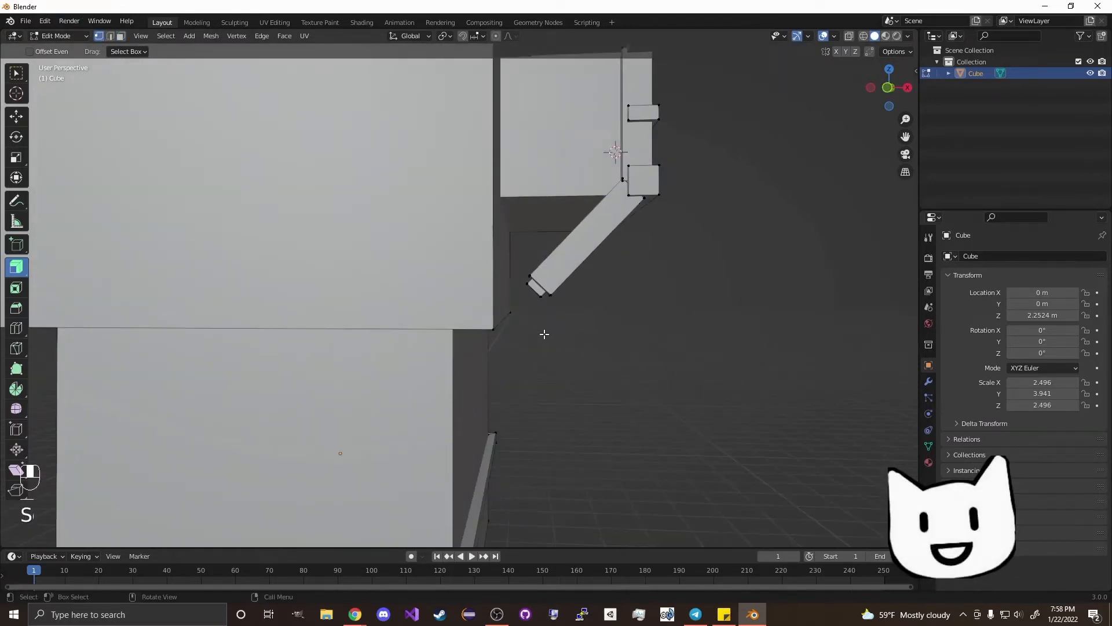
pyautogui.keyDown('shift'); pyautogui.moveTo(522, 268); pyautogui.dragTo(554, 323); pyautogui.keyUp('shift')
pyautogui.moveTo(554, 323); pyautogui.dragTo(566, 290, button='middle')
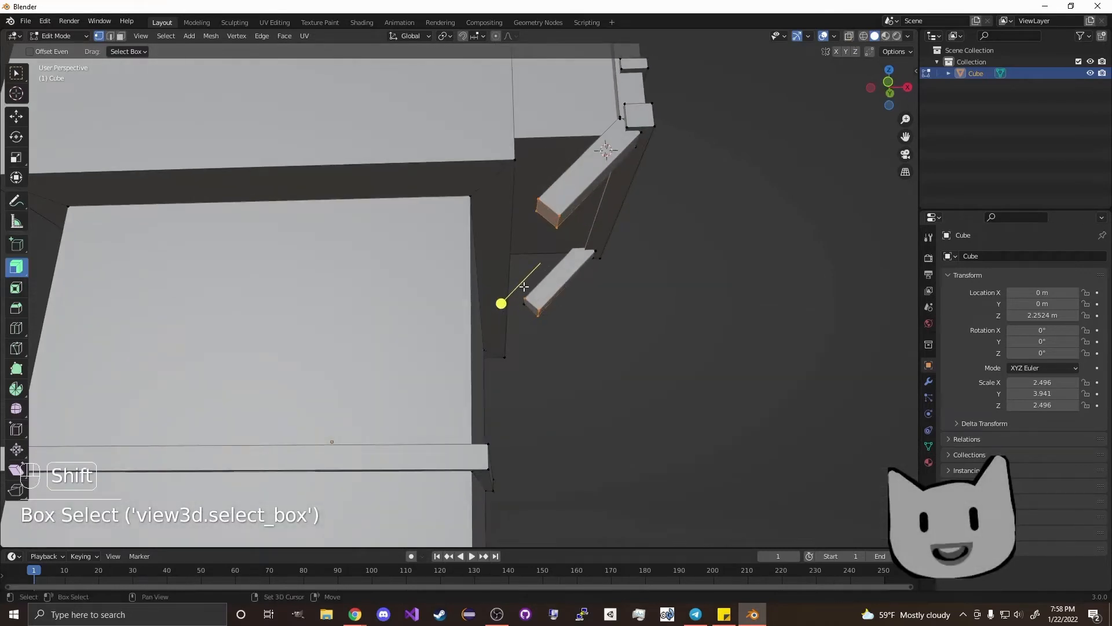
pyautogui.keyDown('shift'); pyautogui.moveTo(519, 289); pyautogui.dragTo(537, 325); pyautogui.keyUp('shift')
pyautogui.moveTo(537, 325); pyautogui.dragTo(543, 353, button='middle')
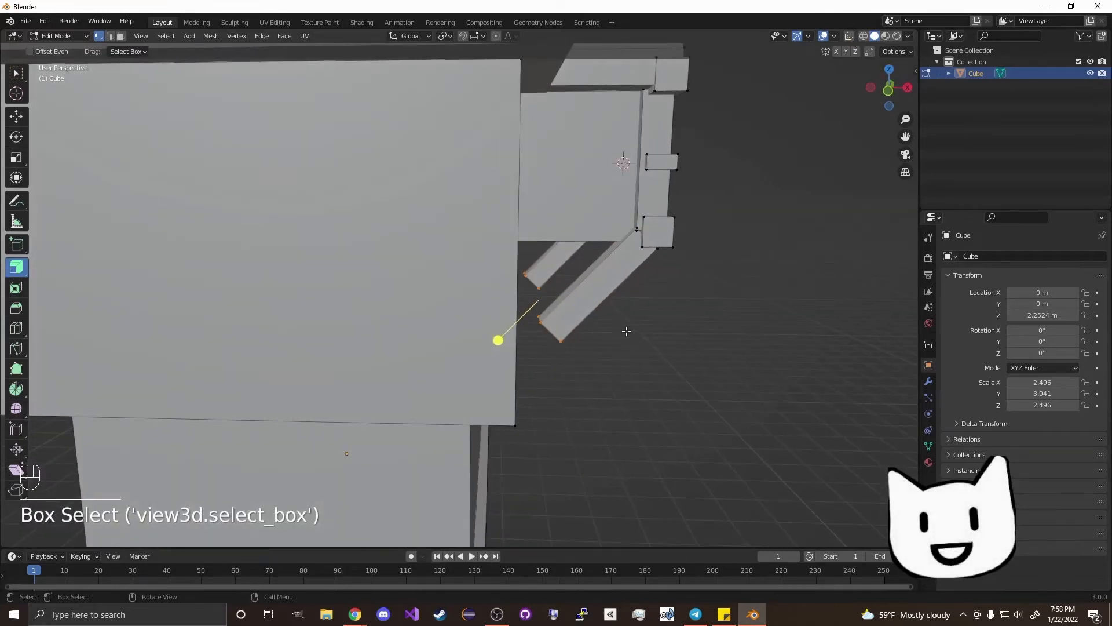
pyautogui.moveTo(627, 331); pyautogui.dragTo(625, 317, button='middle')
# Step: Move the selected brace-end vertices inward and down to the house wall, and adjust their position at the wall
pyautogui.press('g')
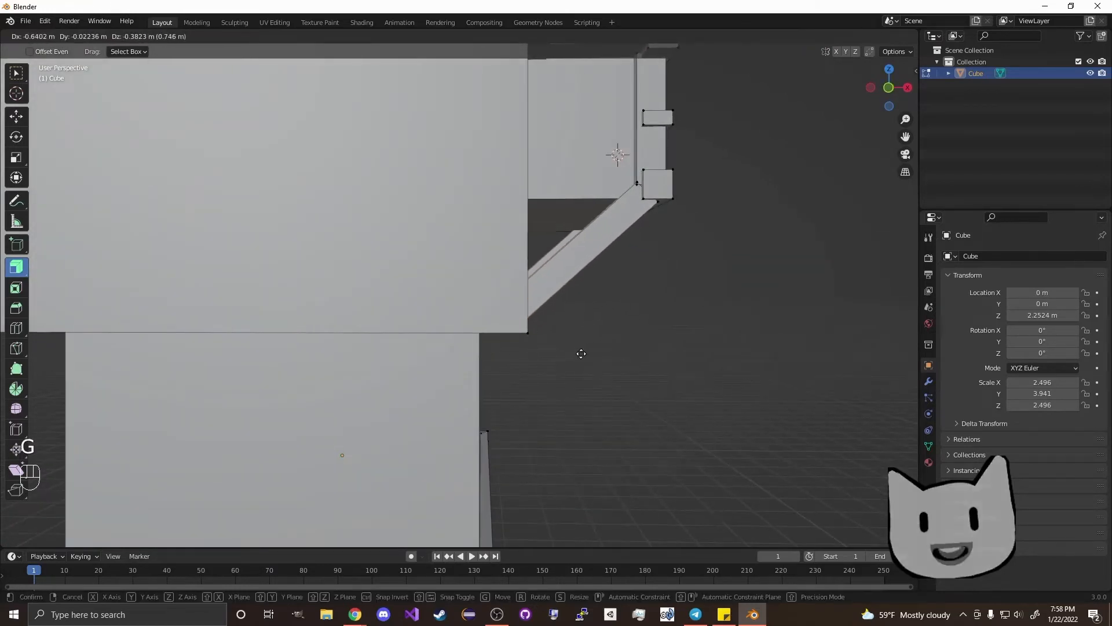
pyautogui.click(552, 348)
pyautogui.moveTo(549, 347)
pyautogui.mouseDown(button='middle')
pyautogui.moveTo(521, 342)
pyautogui.moveTo(532, 338)
pyautogui.mouseUp(button='middle')
pyautogui.press('g')
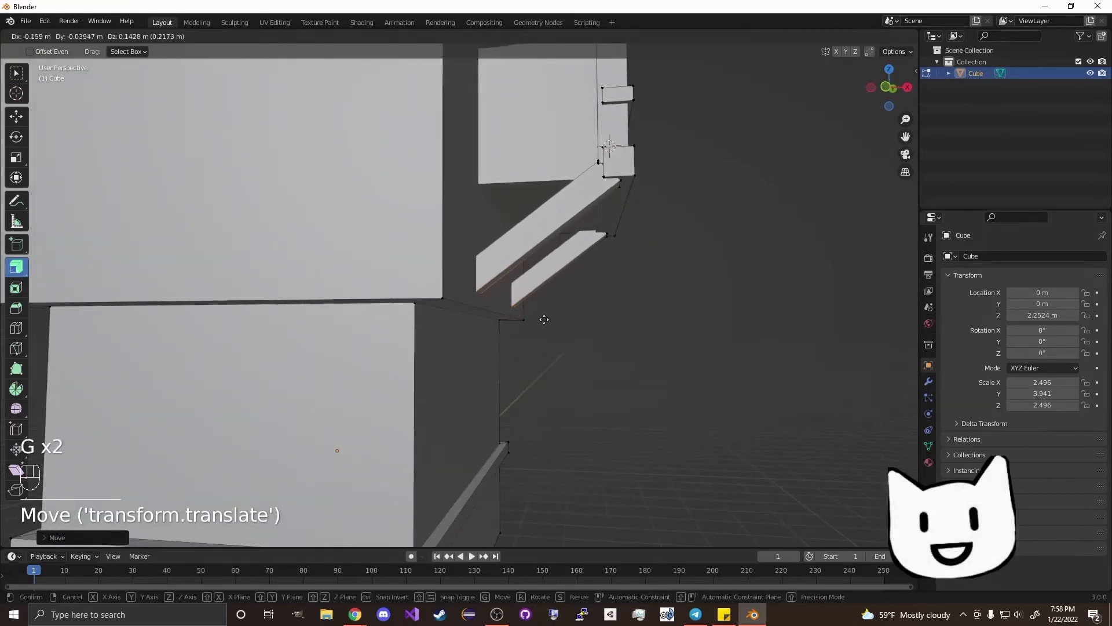
pyautogui.click(544, 319)
# Step: Select the whole front wall face of the storey between the ledge and the overhanging floor
pyautogui.scroll(-5, 768, 299)
pyautogui.moveTo(750, 301); pyautogui.dragTo(457, 342, button='middle')
pyautogui.press('Tab')
pyautogui.click(672, 375)
pyautogui.click(484, 330)
pyautogui.press('Tab')
pyautogui.scroll(2, 468, 412)
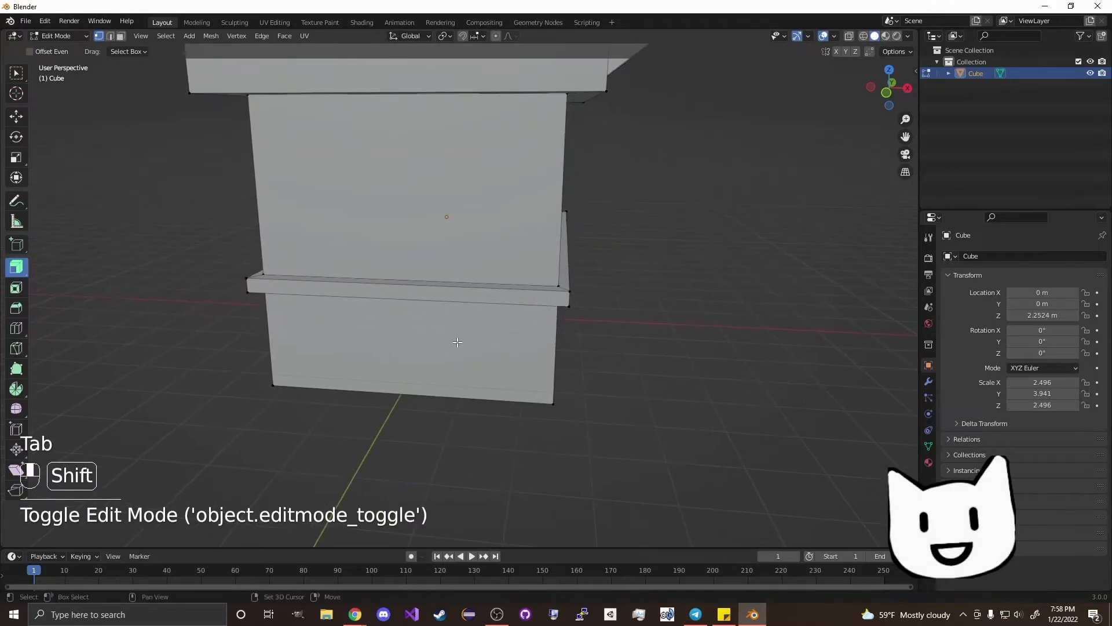
pyautogui.click(120, 36)
pyautogui.click(389, 198)
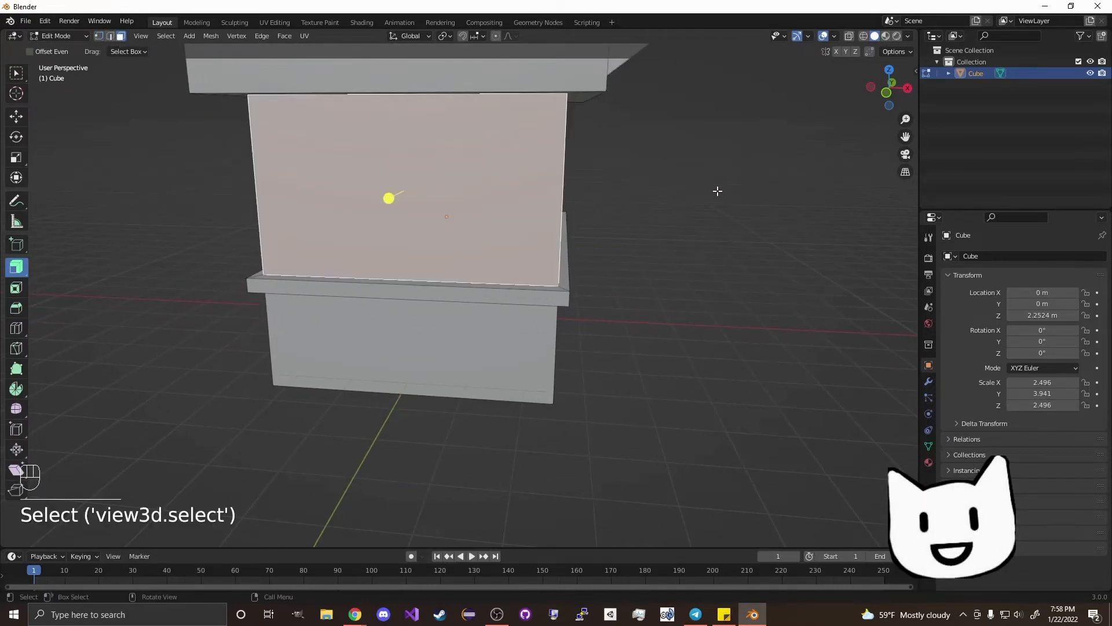
pyautogui.press('e')
pyautogui.click(749, 186)
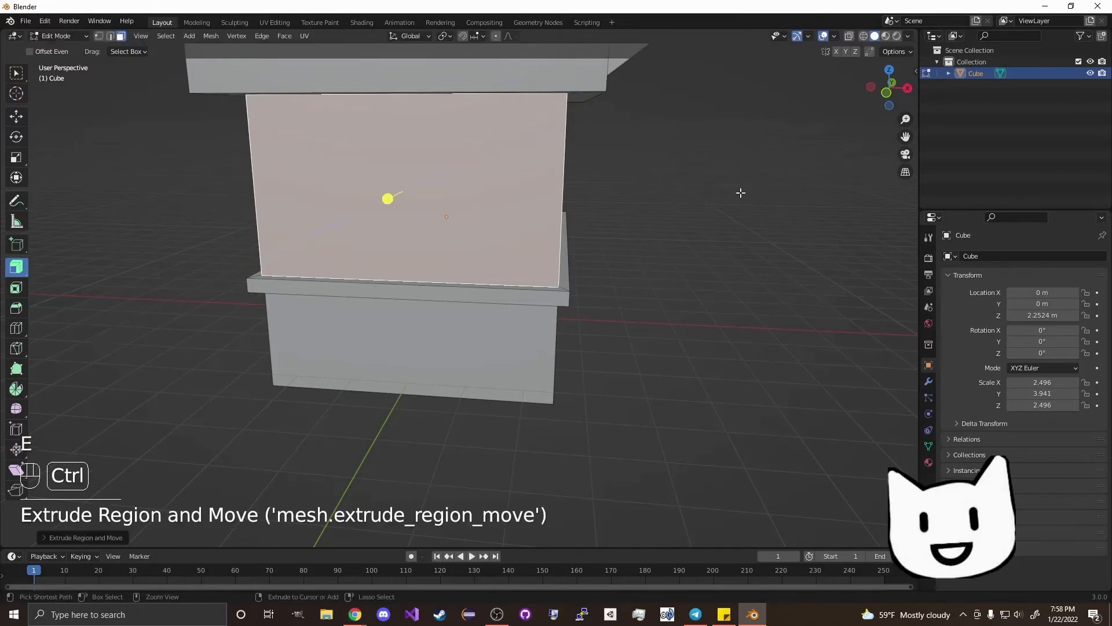
pyautogui.hotkey('ctrl', 'z')
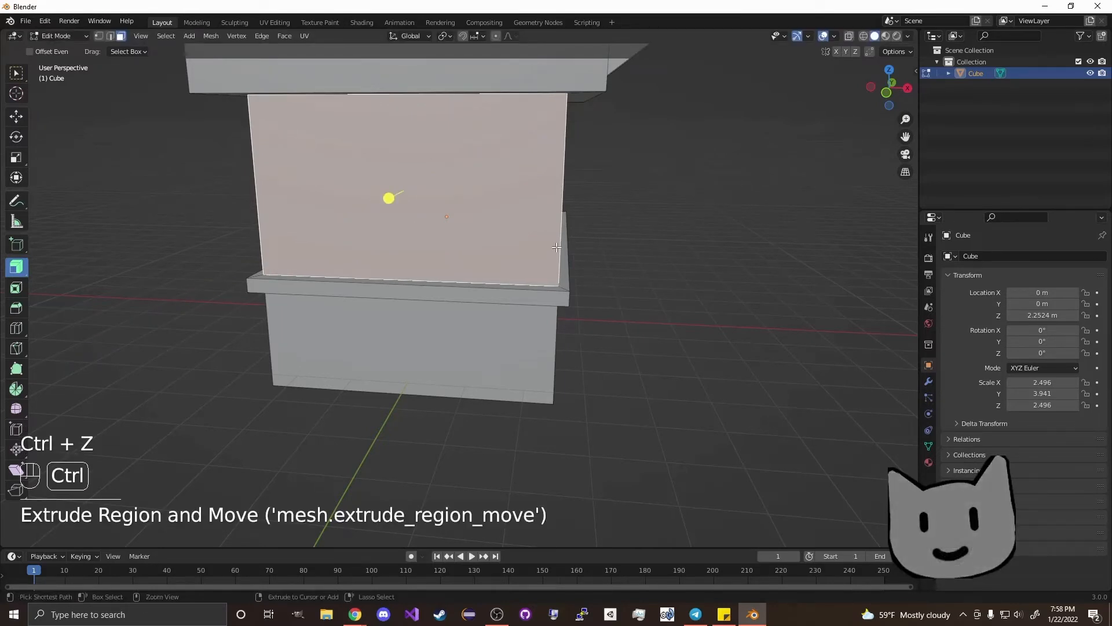
pyautogui.press('s')
pyautogui.rightClick(578, 206)
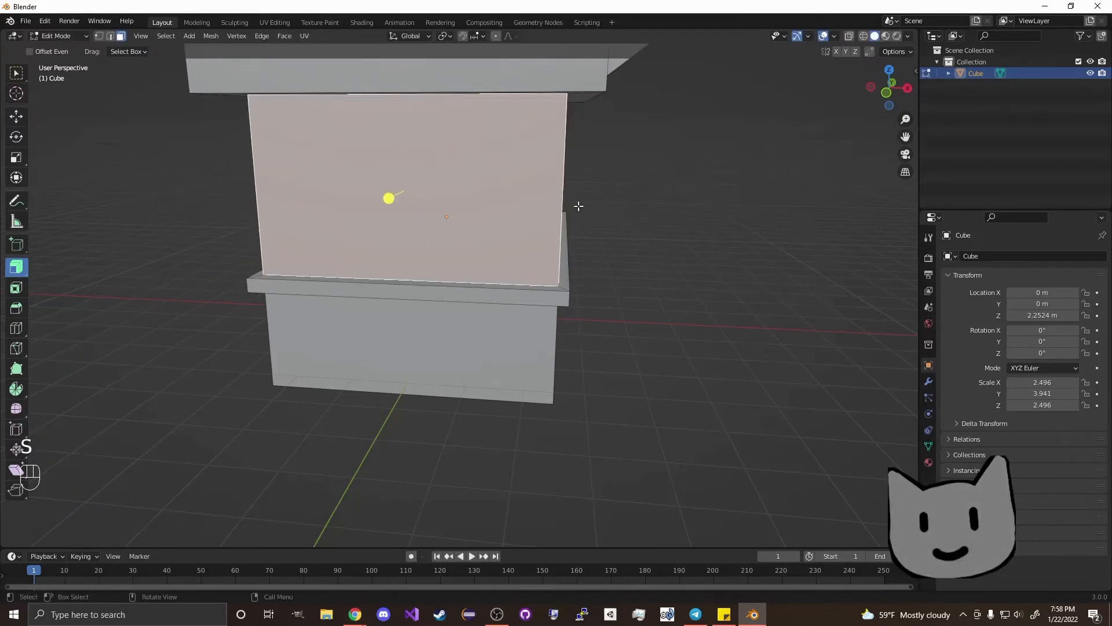
# Step: Extrude the front wall face almost in place and scale the new face to about 0.53
pyautogui.press('e')
pyautogui.click(727, 191)
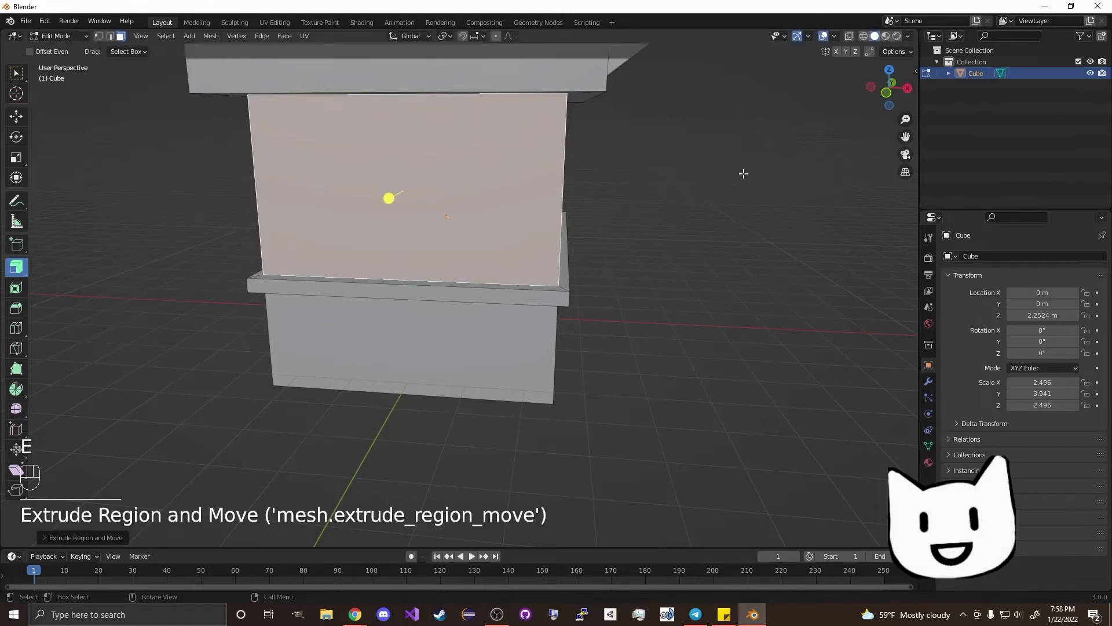
pyautogui.press('s')
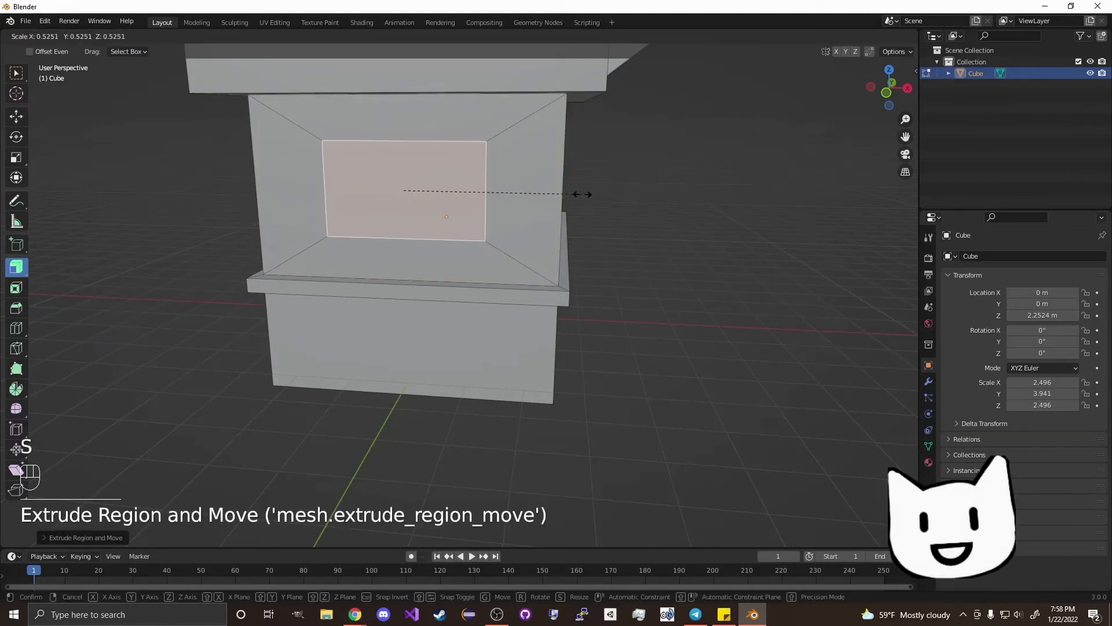
pyautogui.click(582, 195)
# Step: Lower the inner face along Z to the ledge and narrow it along X to door width
pyautogui.moveTo(390, 197); pyautogui.dragTo(428, 198, button='middle')
pyautogui.press('g')
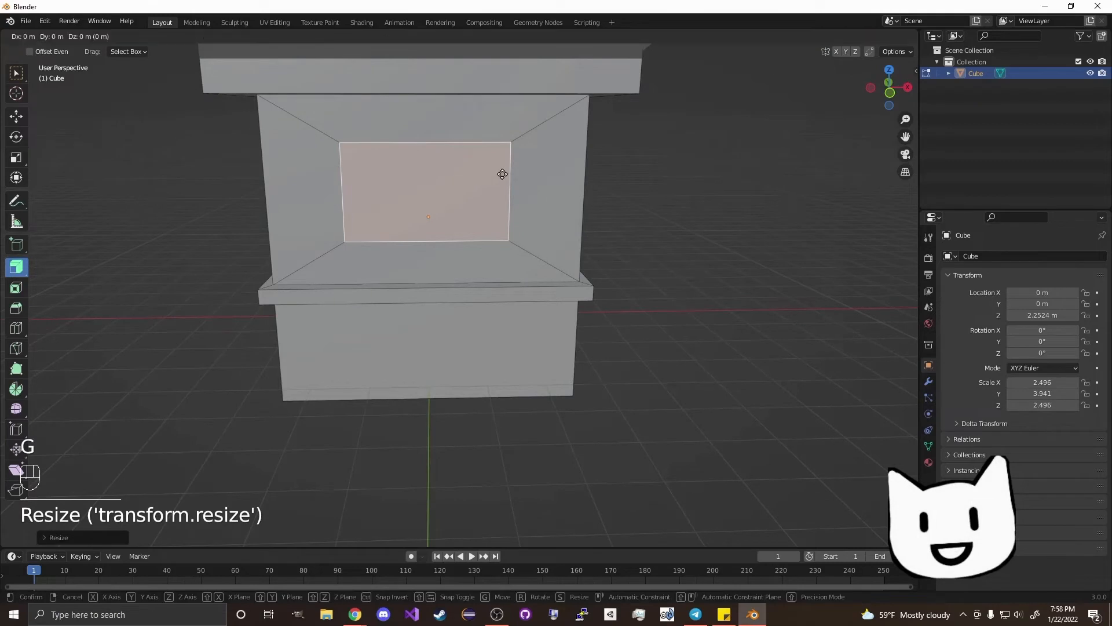
pyautogui.press('z')
pyautogui.click(510, 217)
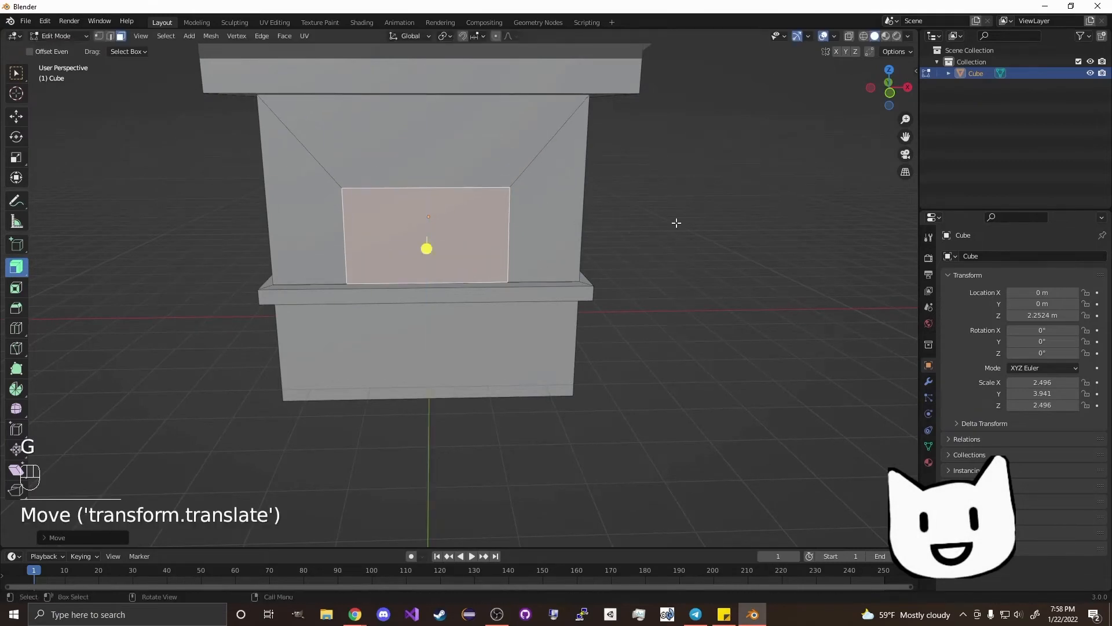
pyautogui.press('s')
pyautogui.press('x')
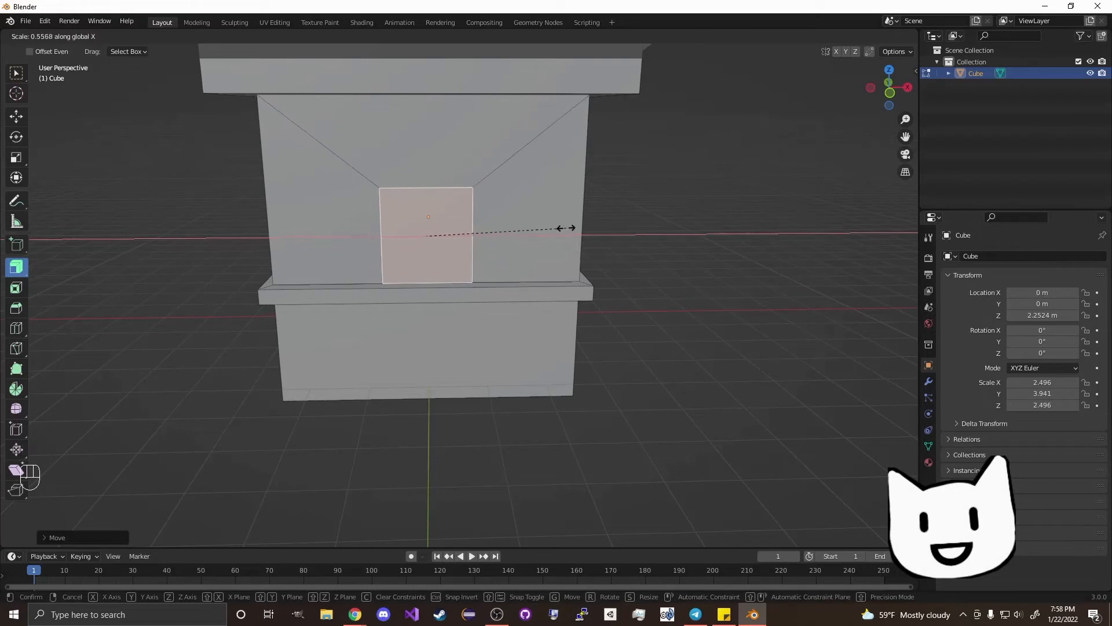
pyautogui.click(538, 228)
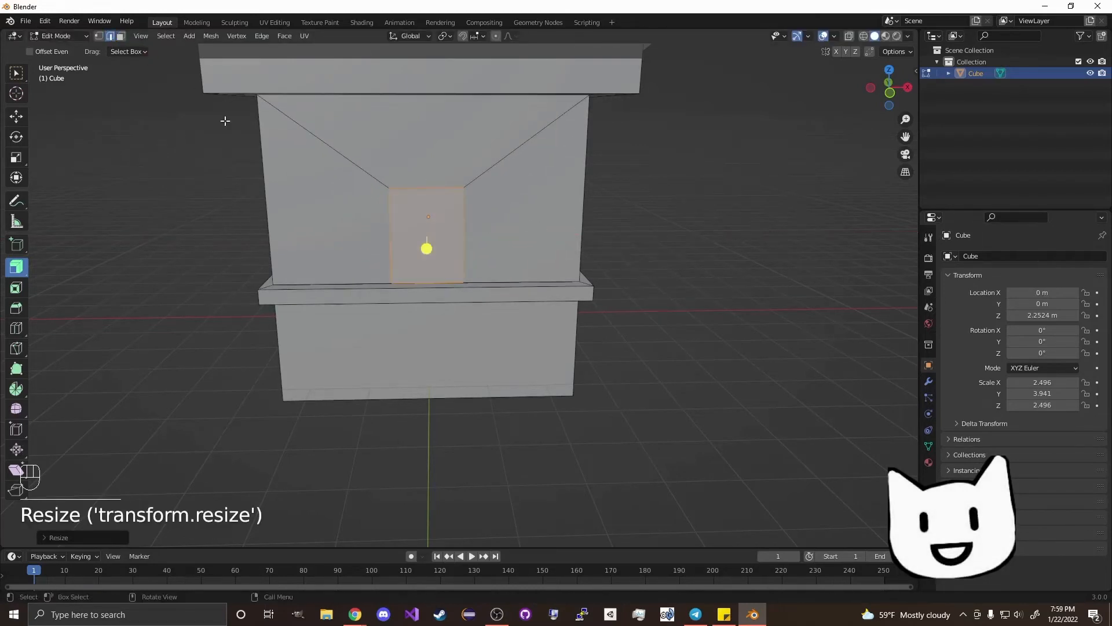
# Step: Raise the top edge of the door face along Z to make it taller, and clear the selection
pyautogui.click(424, 189)
pyautogui.press('g')
pyautogui.press('z')
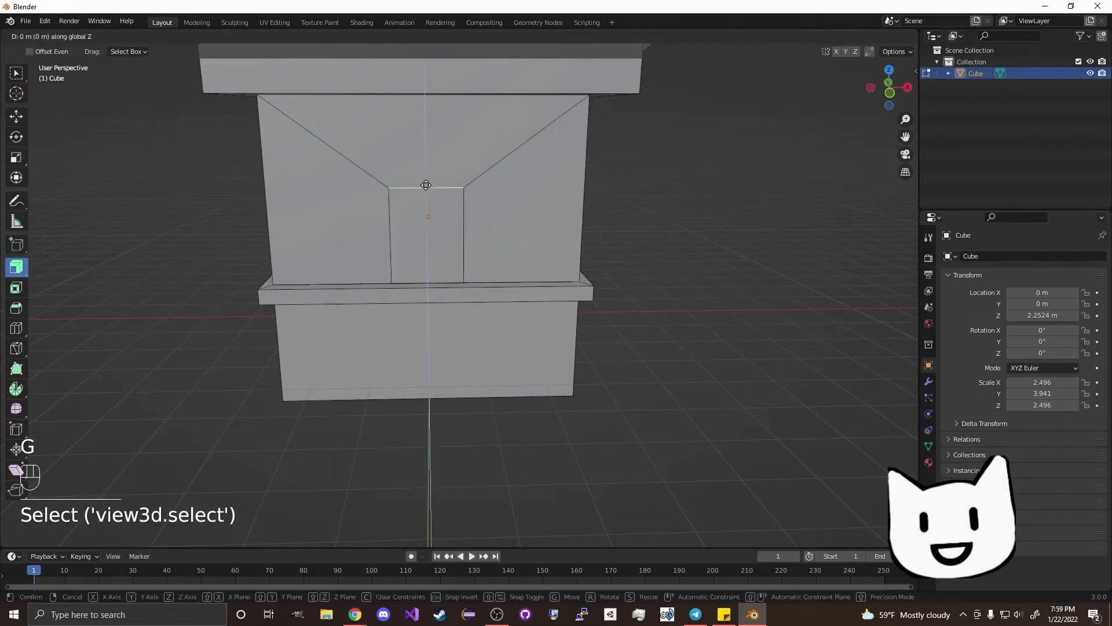
pyautogui.click(436, 164)
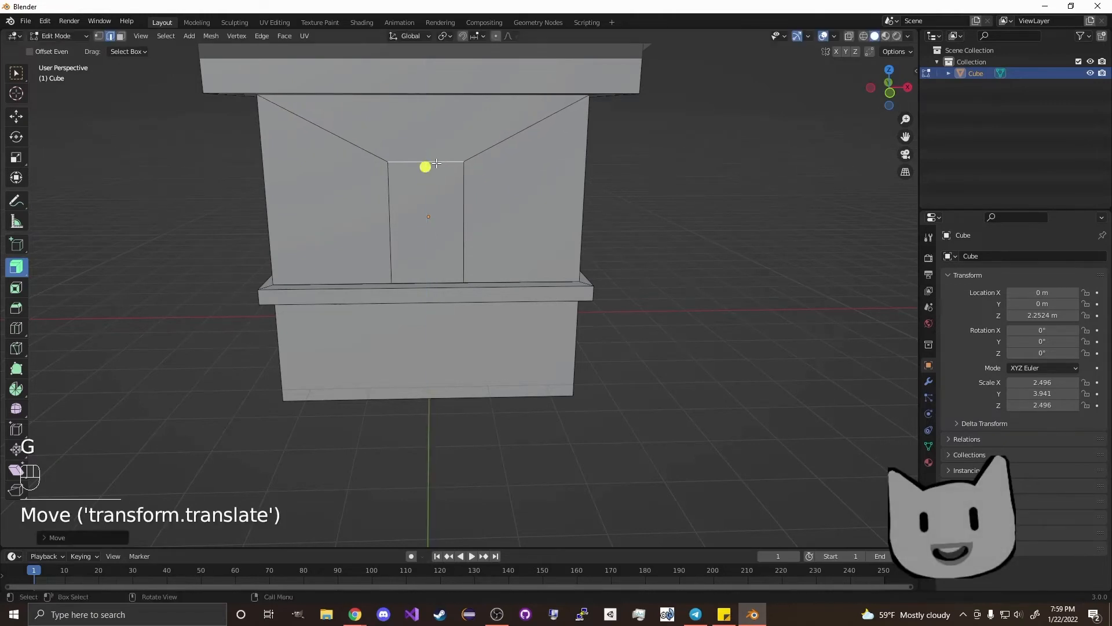
pyautogui.click(715, 230)
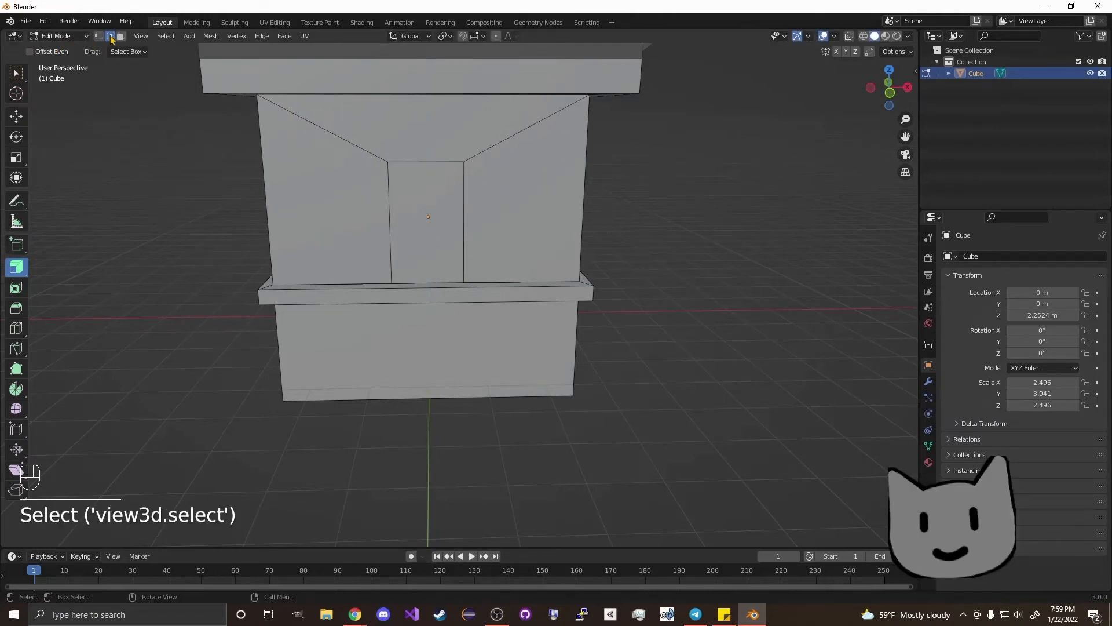
# Step: Extrude the door face inward to form a recessed doorway and clear the selection
pyautogui.click(429, 218)
pyautogui.scroll(5, 429, 220)
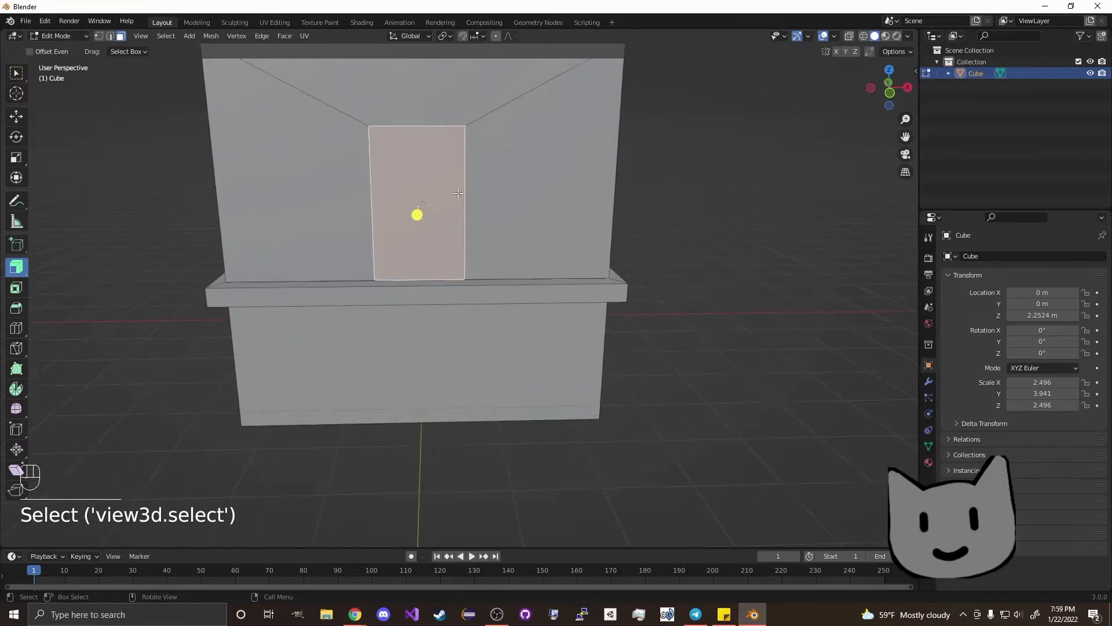
pyautogui.moveTo(626, 267); pyautogui.dragTo(468, 262, button='middle')
pyautogui.press('e')
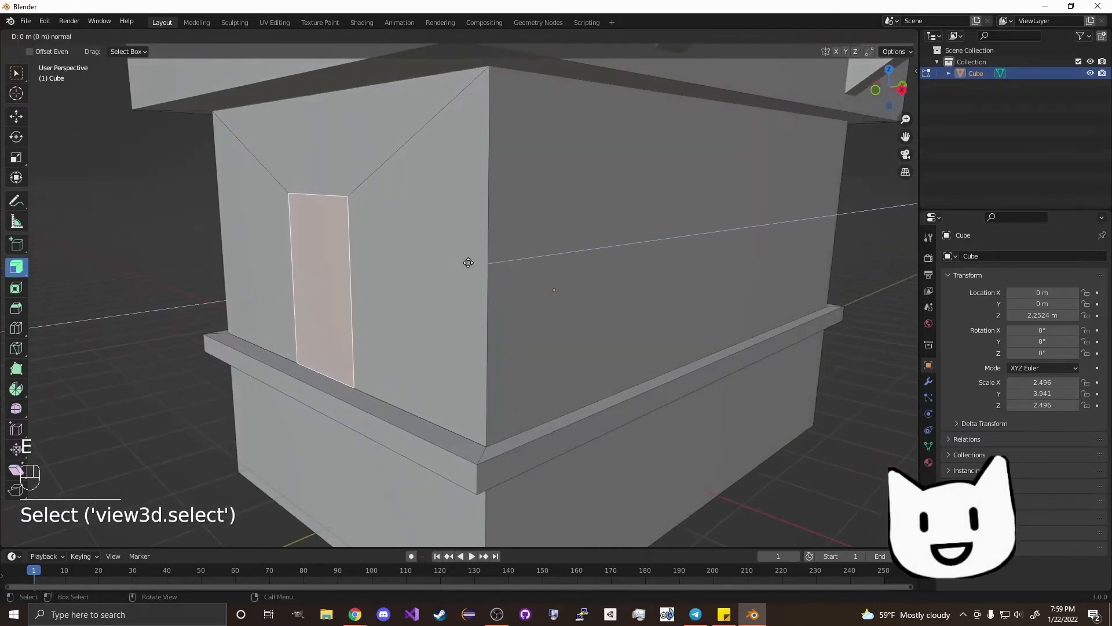
pyautogui.click(483, 260)
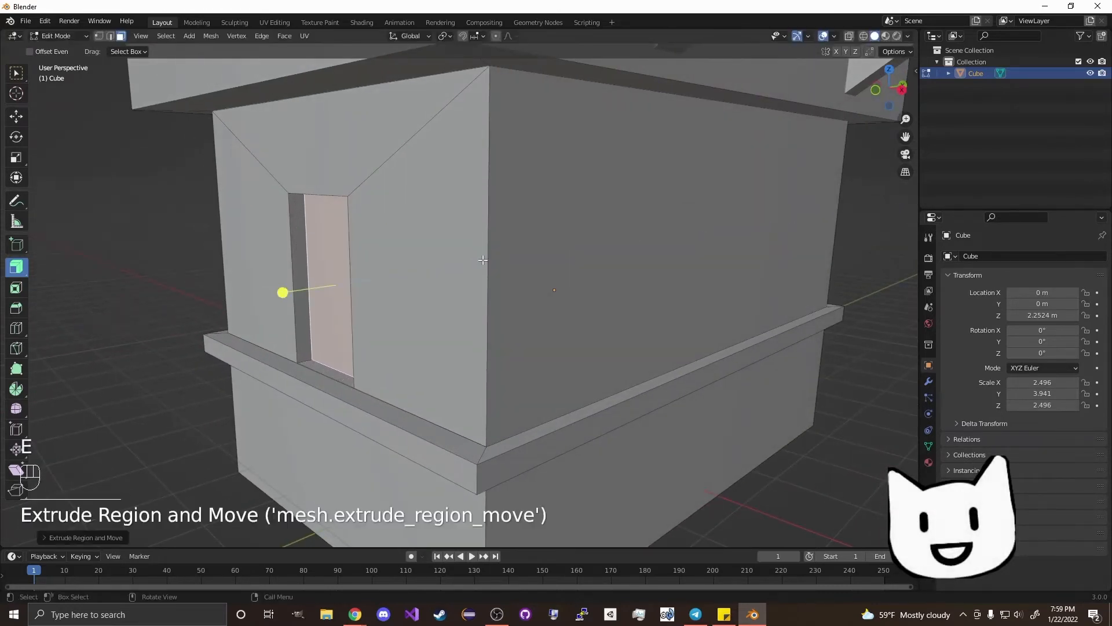
pyautogui.click(152, 242)
# Step: Add a cube to the mesh and move it to the front of the house, below the doorway
pyautogui.keyDown('shift'); pyautogui.moveTo(310, 328); pyautogui.dragTo(375, 283, button='middle'); pyautogui.keyUp('shift')
pyautogui.hotkey('shift', 'a')
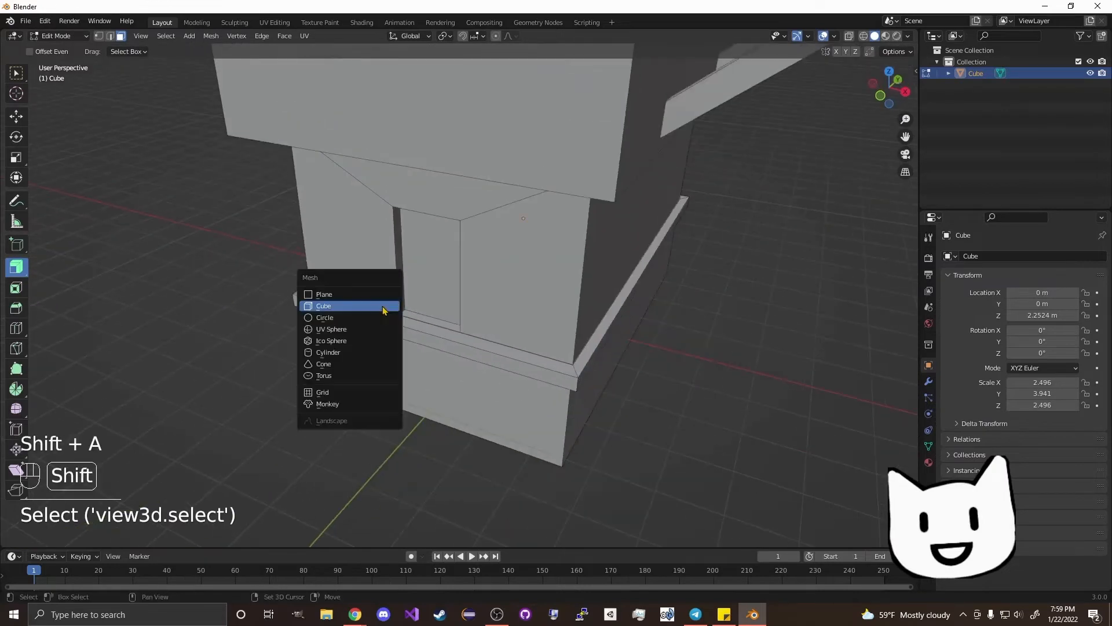
pyautogui.click(355, 303)
pyautogui.press('g')
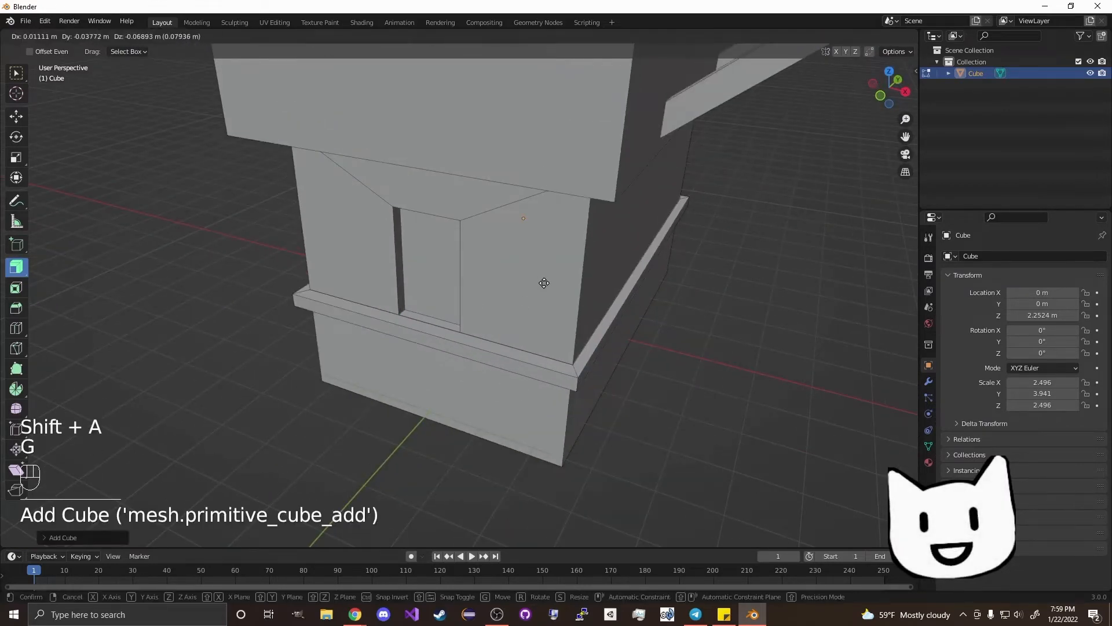
pyautogui.press('z')
pyautogui.click(474, 398)
pyautogui.scroll(-3, 475, 398)
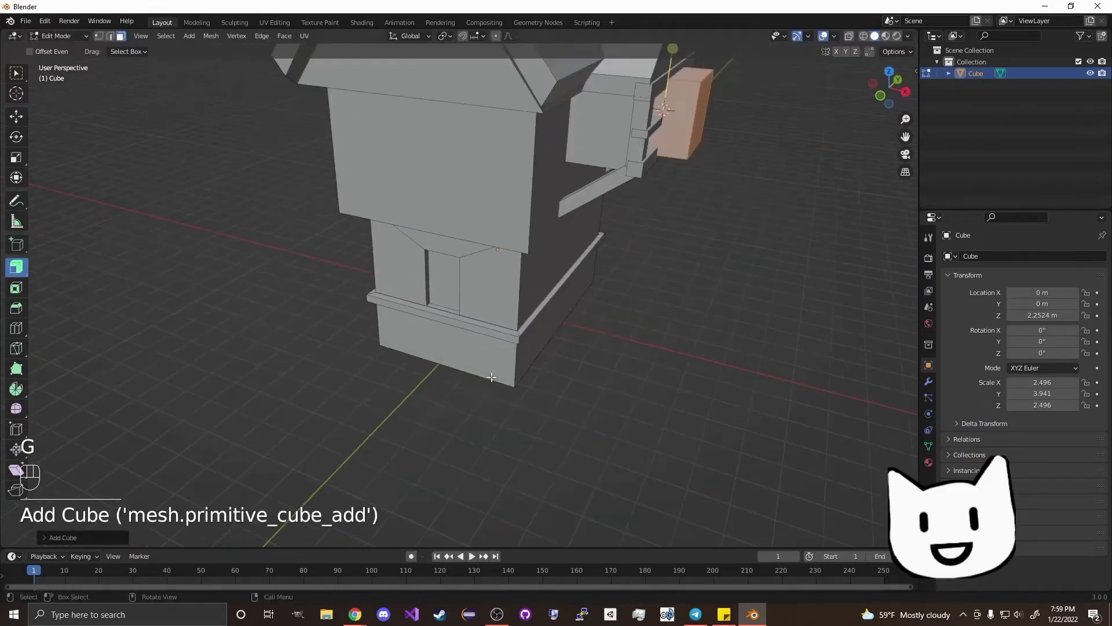
pyautogui.press('g')
pyautogui.click(488, 402)
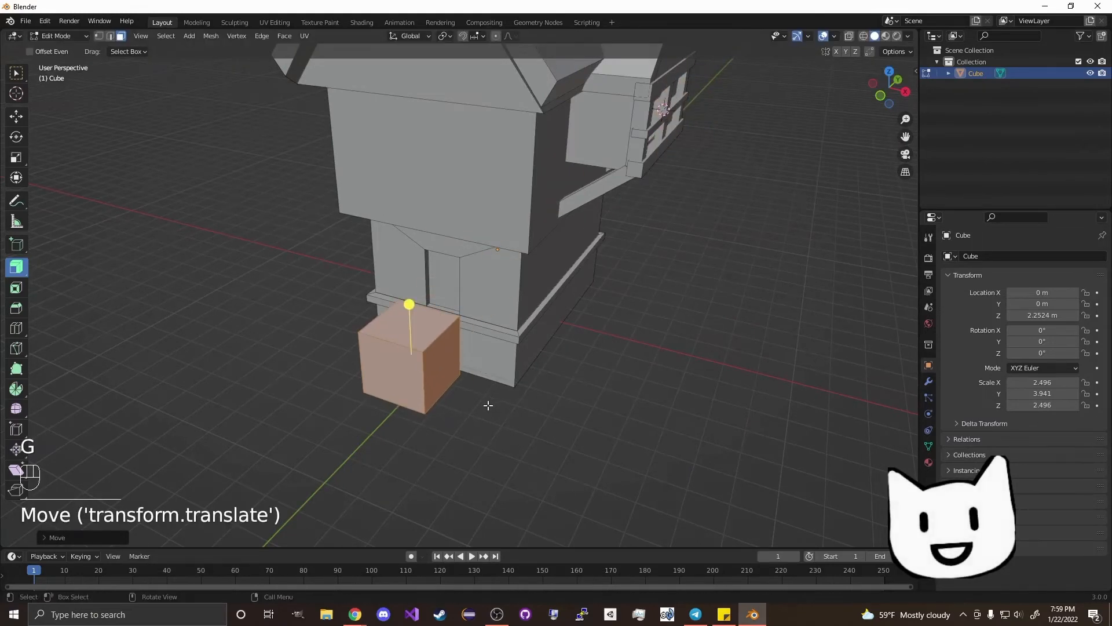
# Step: Reposition the cube freehand close to the front wall, just in front of the ledge
pyautogui.scroll(3, 487, 404)
pyautogui.moveTo(486, 404); pyautogui.dragTo(519, 243, button='middle')
pyautogui.keyDown('shift'); pyautogui.moveTo(518, 244); pyautogui.dragTo(527, 521, button='middle'); pyautogui.keyUp('shift')
pyautogui.moveTo(530, 255); pyautogui.dragTo(534, 376, button='middle')
pyautogui.keyDown('shift'); pyautogui.moveTo(534, 376); pyautogui.dragTo(522, 232, button='middle'); pyautogui.keyUp('shift')
pyautogui.moveTo(513, 310); pyautogui.dragTo(655, 235, button='middle')
pyautogui.press('g')
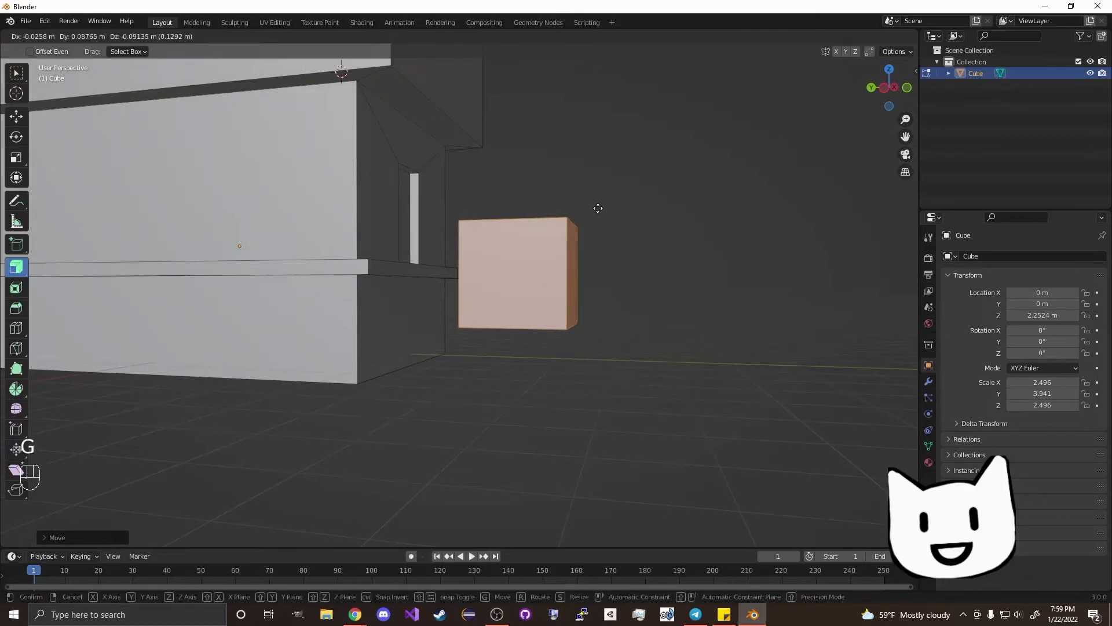
pyautogui.click(536, 244)
# Step: Raise the cube slightly along Z so its top sits near the ledge below the doorway
pyautogui.moveTo(537, 244); pyautogui.dragTo(425, 294, button='middle')
pyautogui.scroll(1, 425, 294)
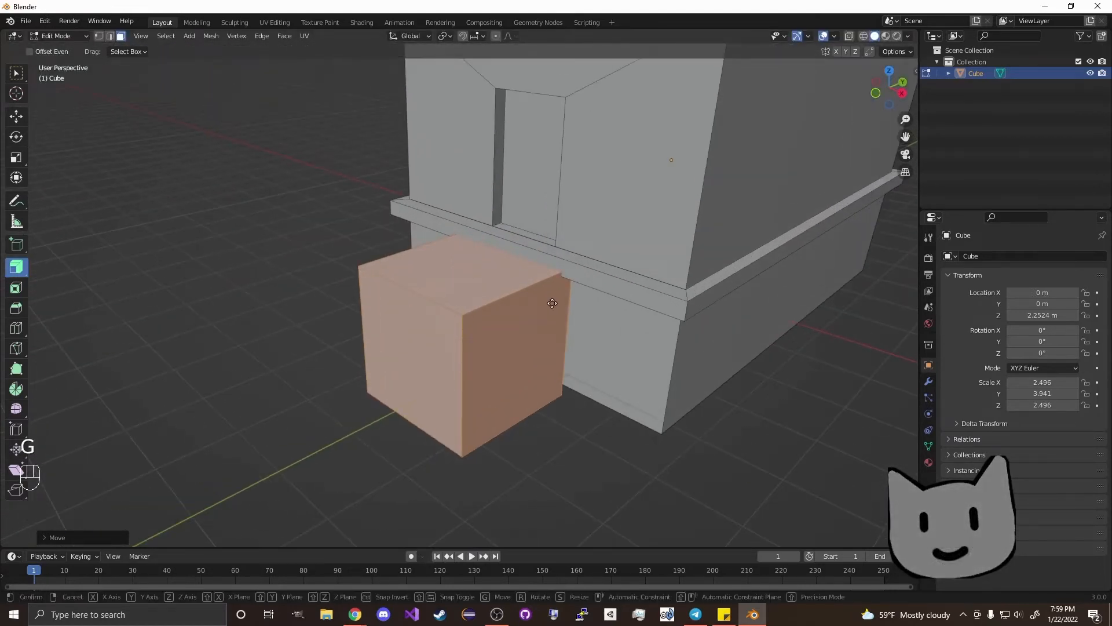
pyautogui.press('g')
pyautogui.press('z')
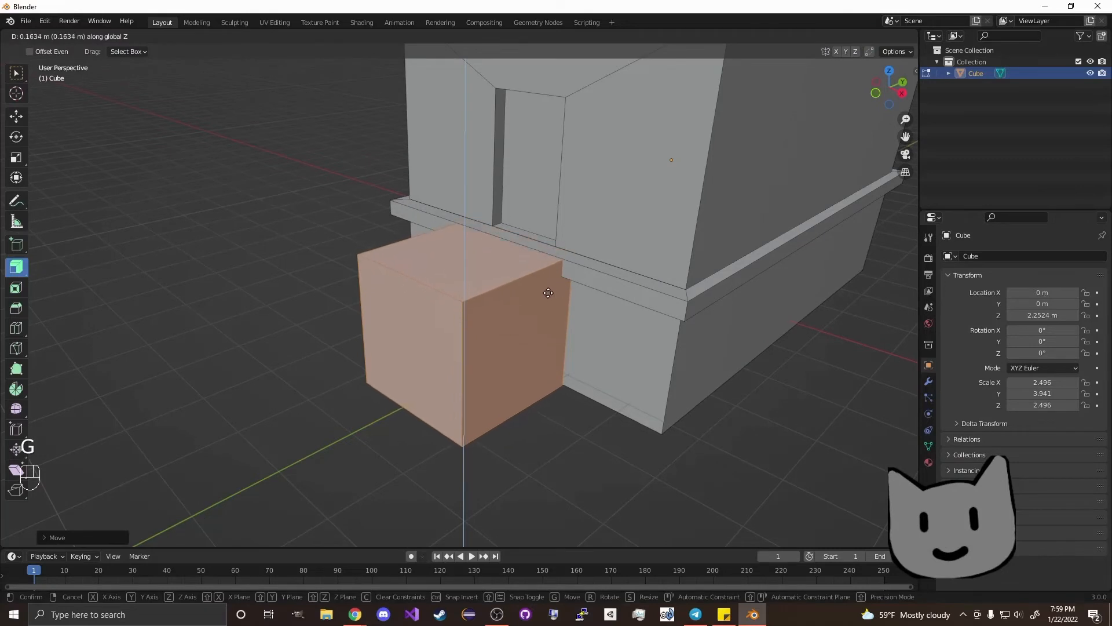
pyautogui.click(549, 296)
pyautogui.moveTo(562, 325); pyautogui.dragTo(614, 313, button='middle')
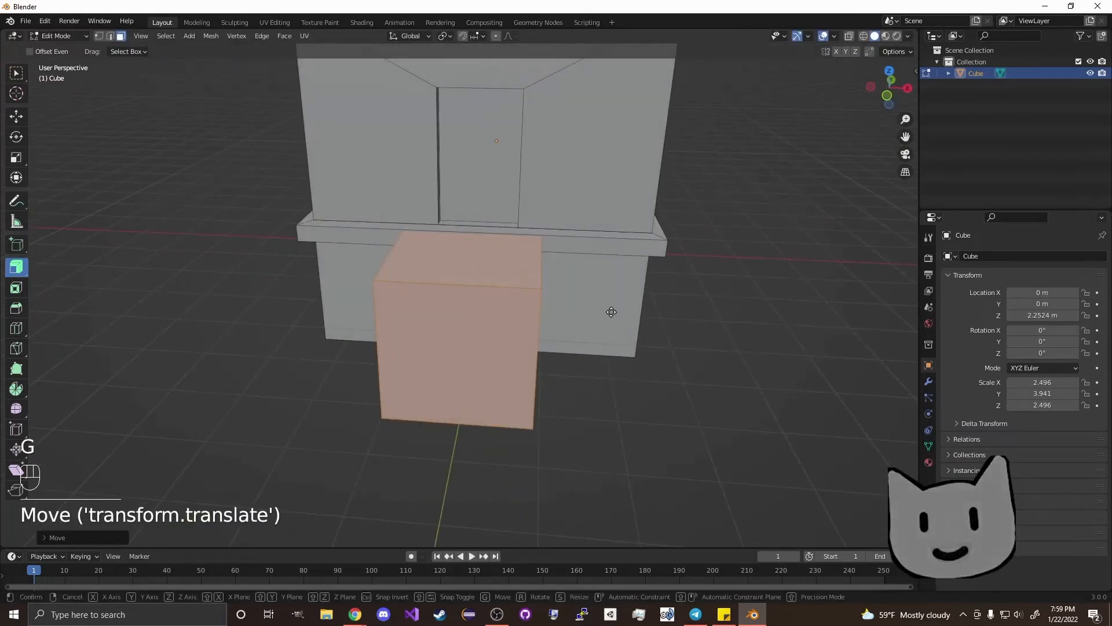
# Step: Shift the cube slightly along X to align it with the doorway, and clear the selection
pyautogui.press('z')
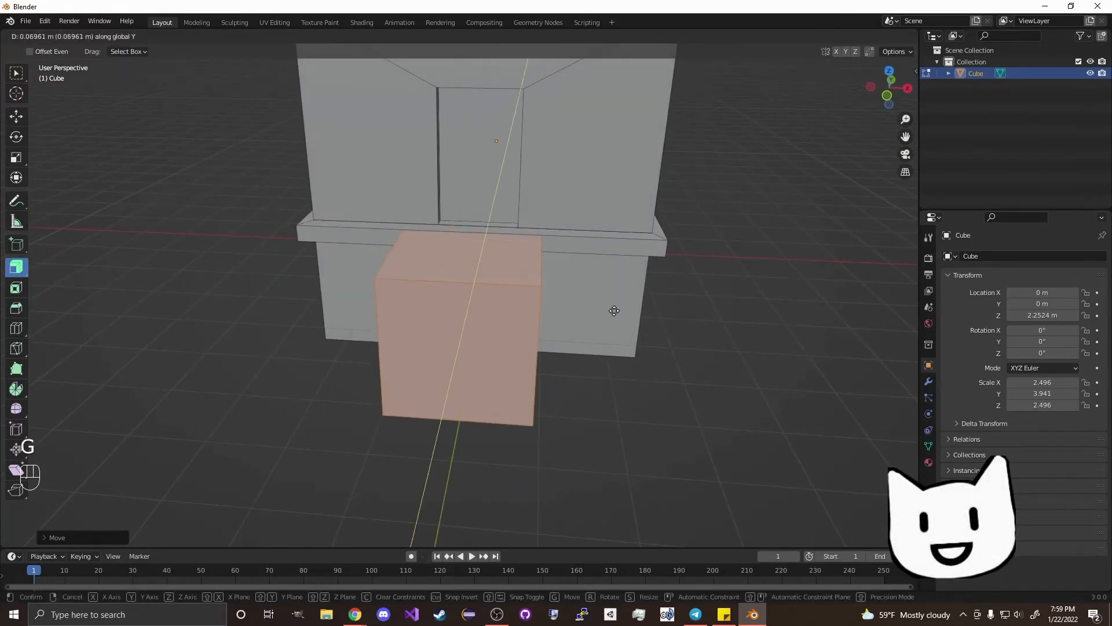
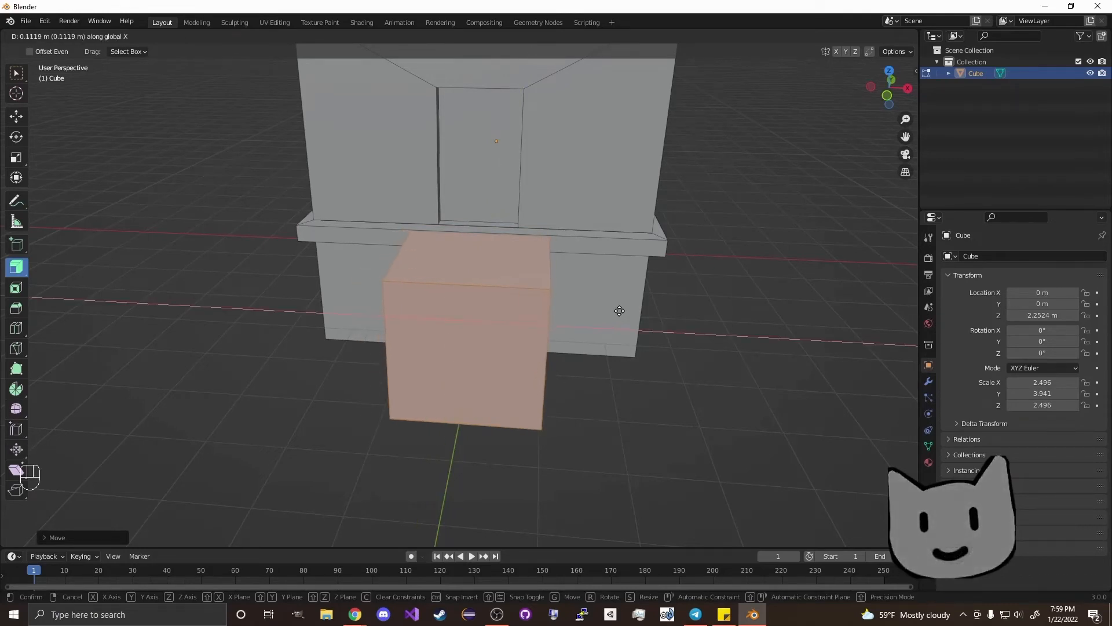
pyautogui.click(617, 311)
pyautogui.moveTo(617, 311); pyautogui.dragTo(600, 324, button='middle')
pyautogui.click(266, 269)
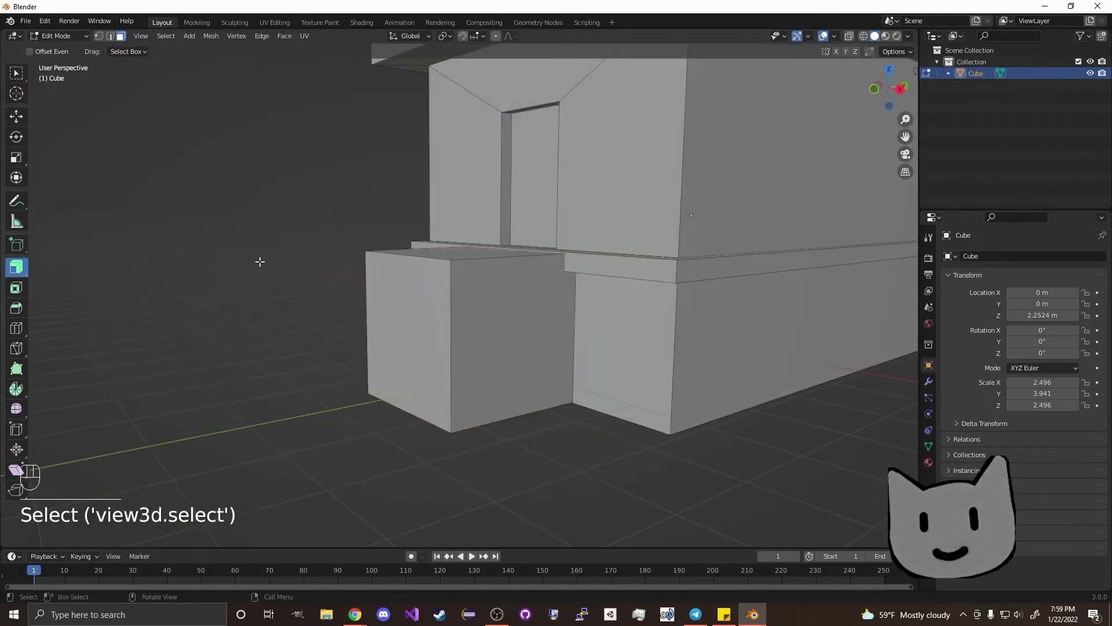
pyautogui.click(413, 318)
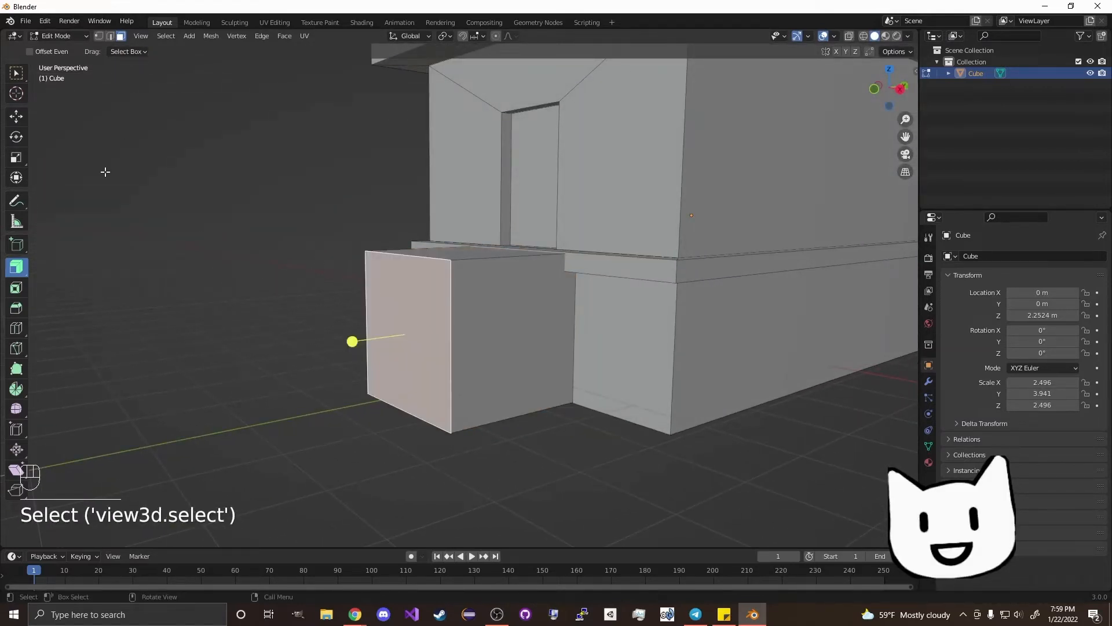
pyautogui.click(310, 266)
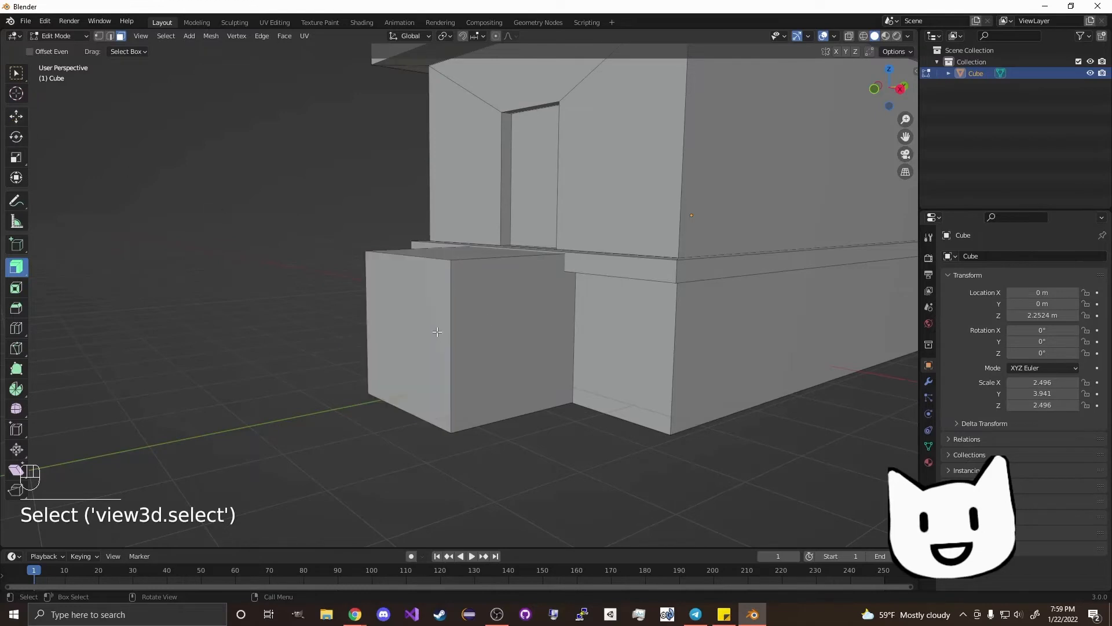
# Step: Add five evenly spaced horizontal loop cuts around the entrance block, leave them unslid, and return to face selection
pyautogui.scroll(3, 460, 312)
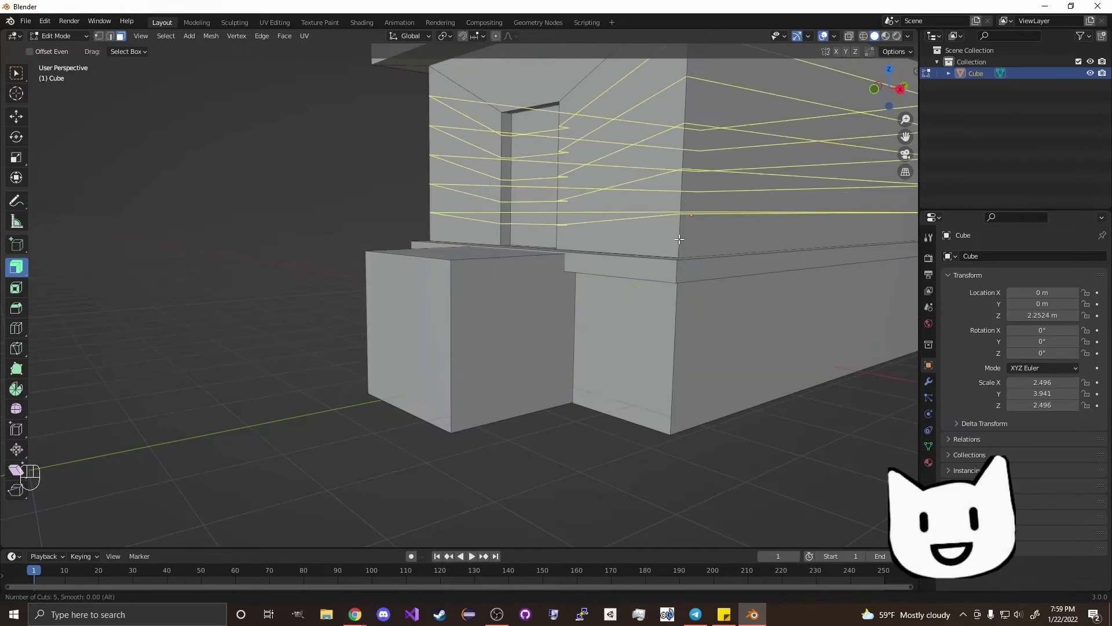
pyautogui.scroll(-3, 467, 322)
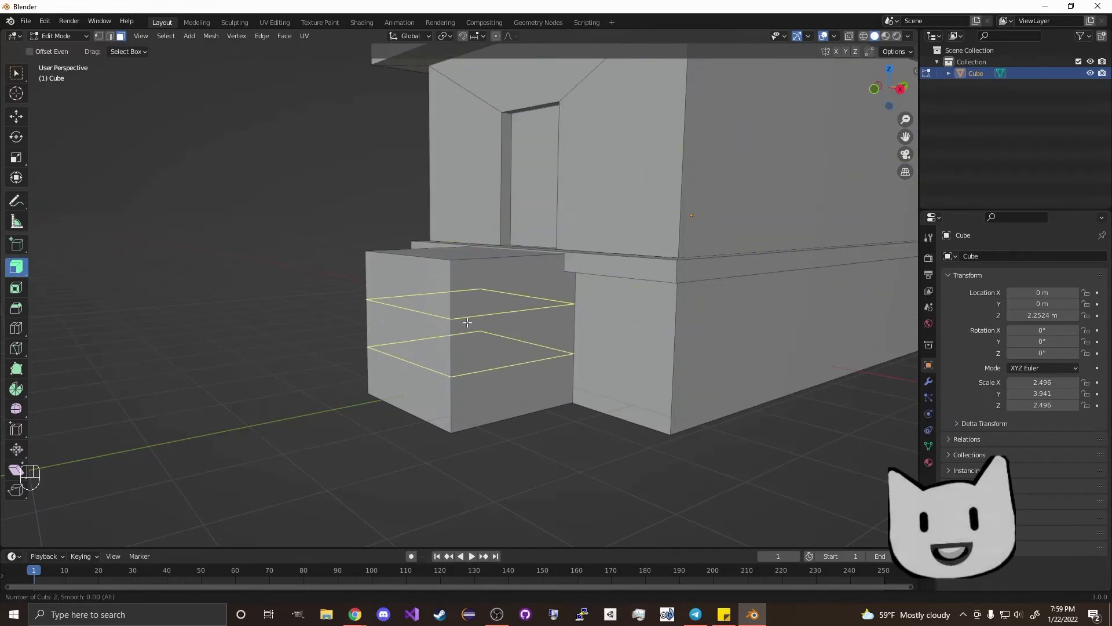
pyautogui.scroll(4, 467, 322)
pyautogui.scroll(-1, 467, 322)
pyautogui.click(467, 322)
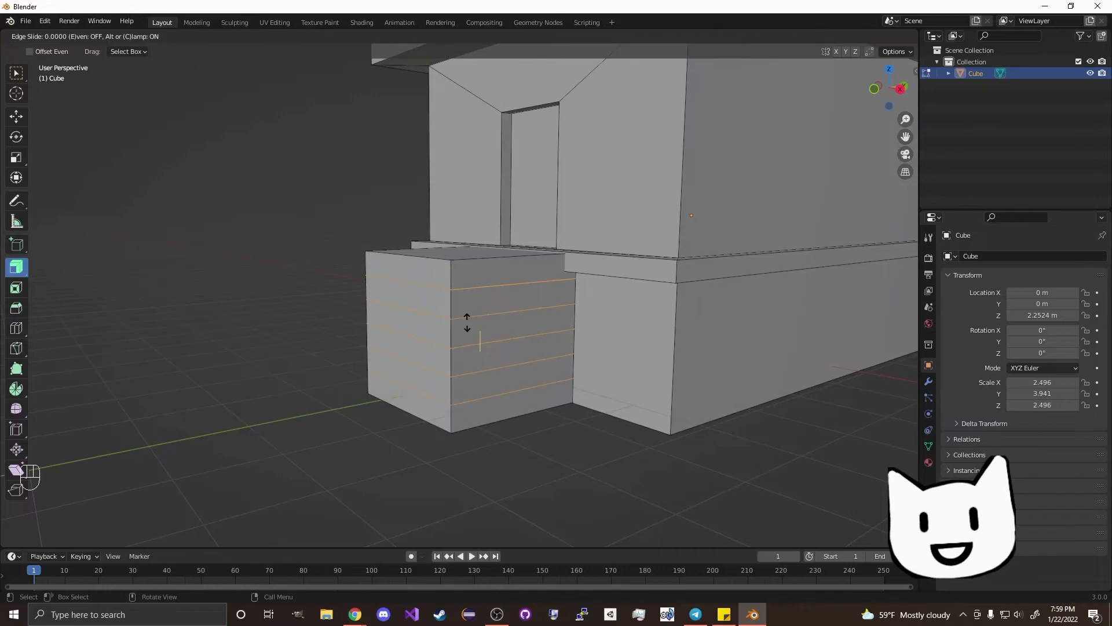
pyautogui.click(526, 325)
pyautogui.click(181, 158)
pyautogui.click(121, 35)
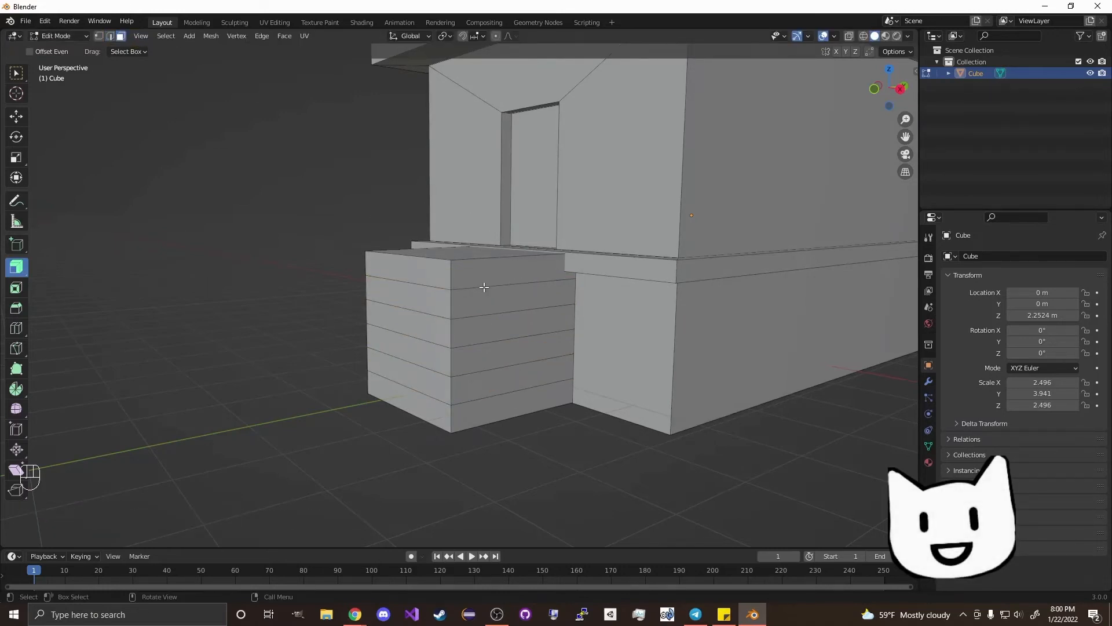
# Step: Select the five lower faces on the +X side of the entrance block and extrude them outward as the first stair step
pyautogui.keyDown('shift'); pyautogui.click(481, 308); pyautogui.keyUp('shift')
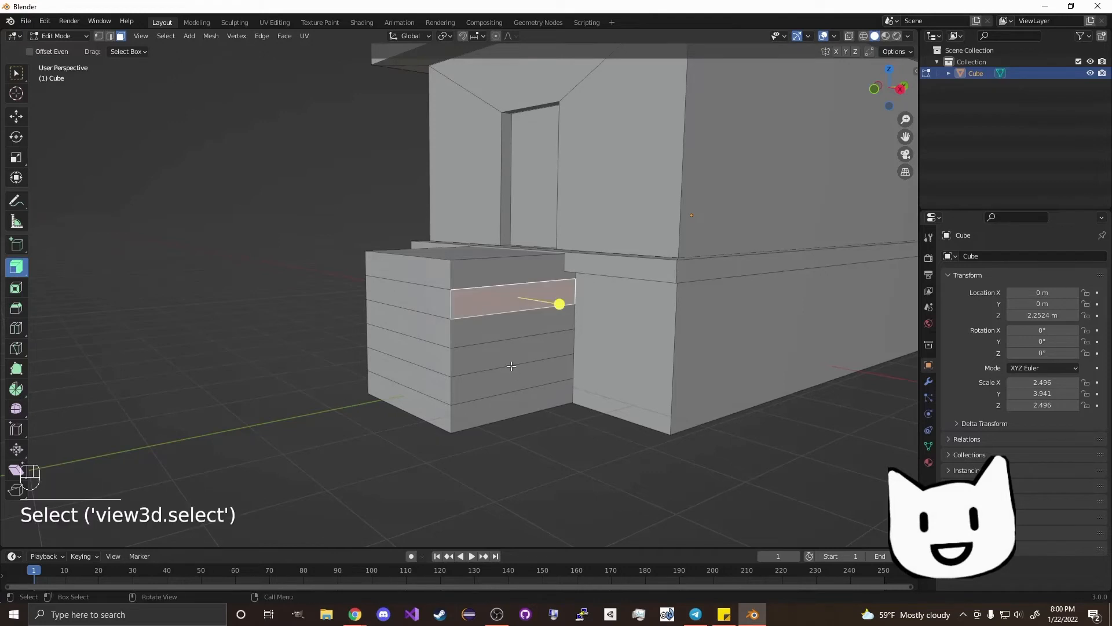
pyautogui.keyDown('shift'); pyautogui.click(504, 333); pyautogui.keyUp('shift')
pyautogui.keyDown('shift'); pyautogui.click(504, 359); pyautogui.keyUp('shift')
pyautogui.keyDown('shift'); pyautogui.click(490, 387); pyautogui.keyUp('shift')
pyautogui.keyDown('shift'); pyautogui.click(490, 416); pyautogui.keyUp('shift')
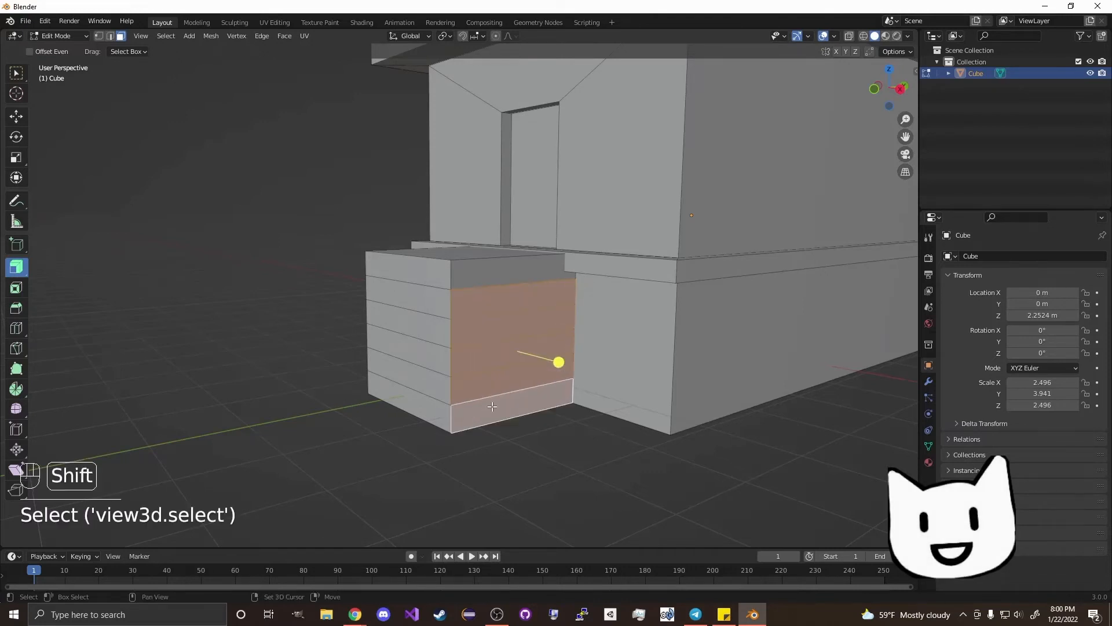
pyautogui.moveTo(489, 416); pyautogui.dragTo(585, 431, button='middle')
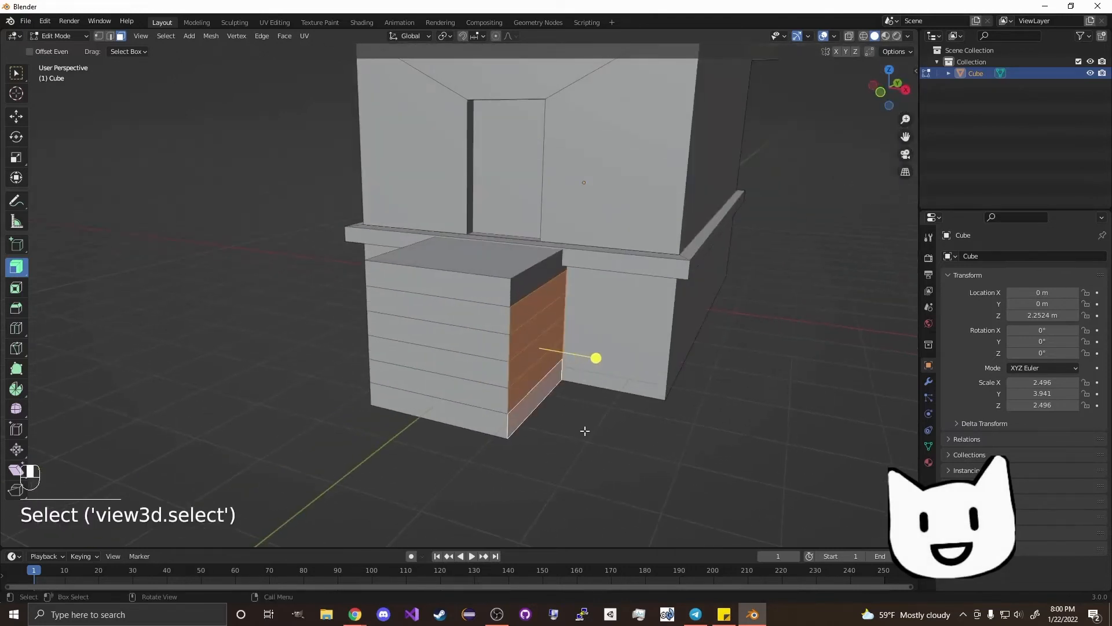
pyautogui.click(705, 426)
# Step: Deselect the uppermost of the extruded side faces and extrude the remaining four about 0.67 m to form the next step
pyautogui.keyDown('shift'); pyautogui.moveTo(708, 428); pyautogui.dragTo(650, 377, button='middle'); pyautogui.keyUp('shift')
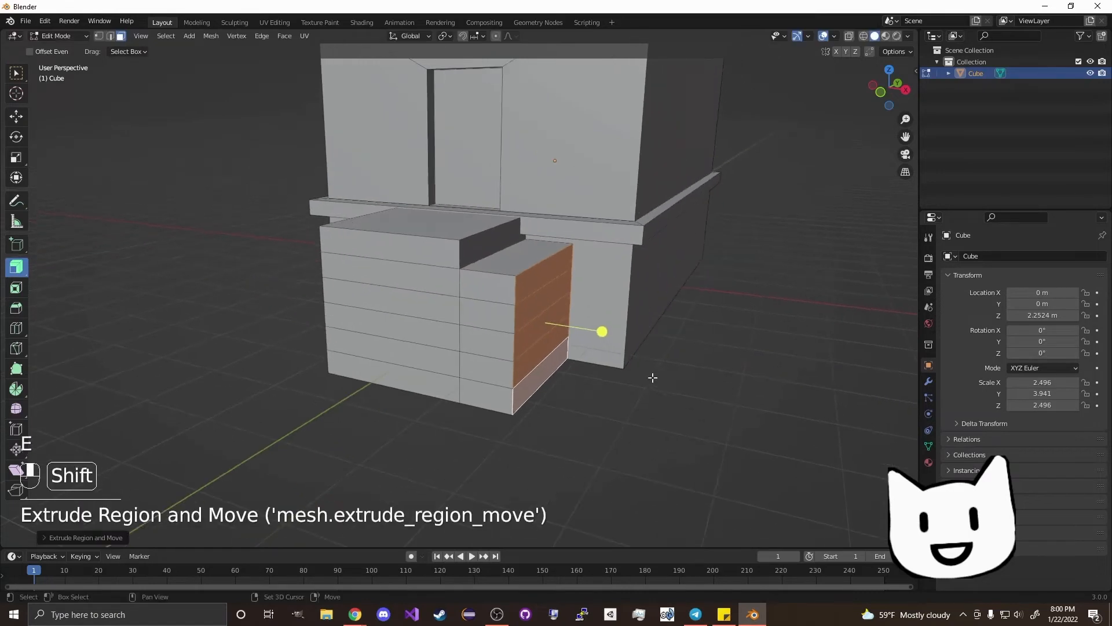
pyautogui.keyDown('shift'); pyautogui.click(540, 271); pyautogui.keyUp('shift')
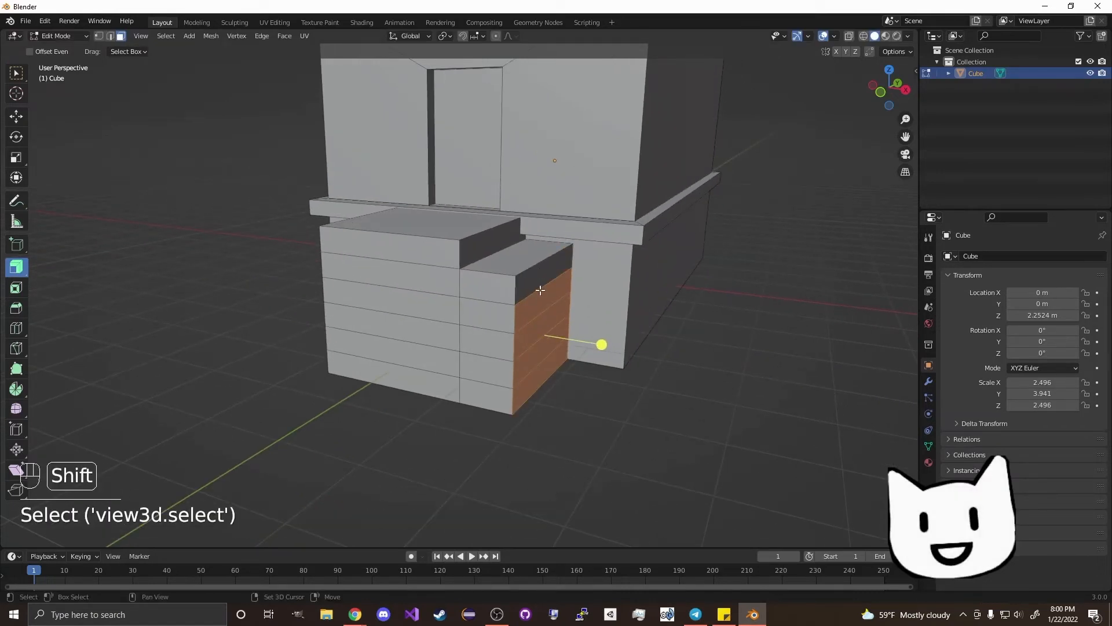
pyautogui.press('e')
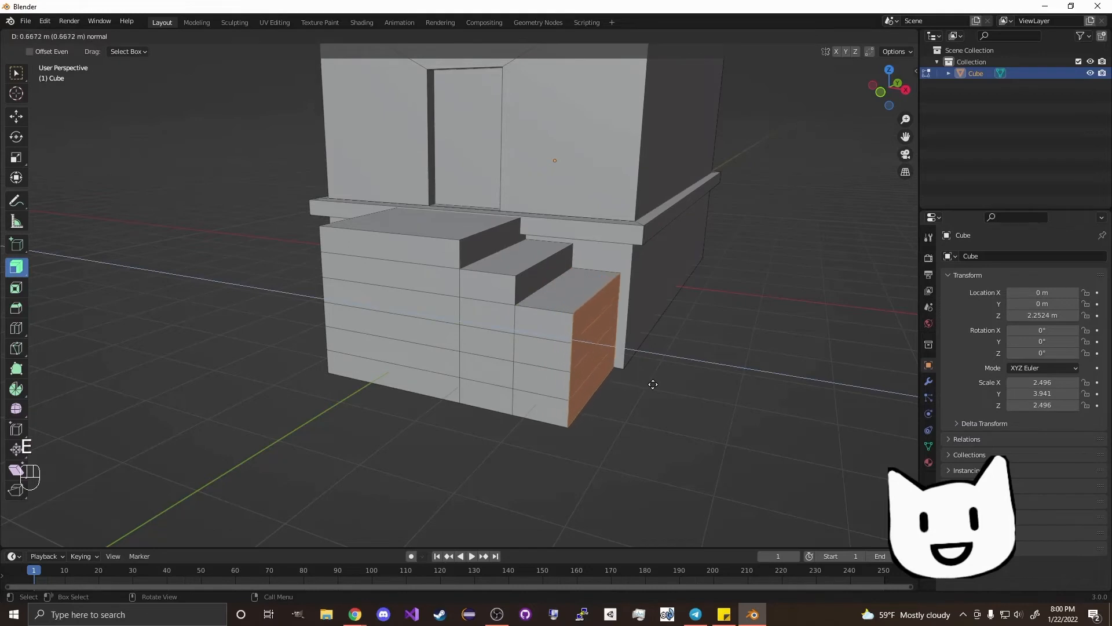
pyautogui.click(651, 382)
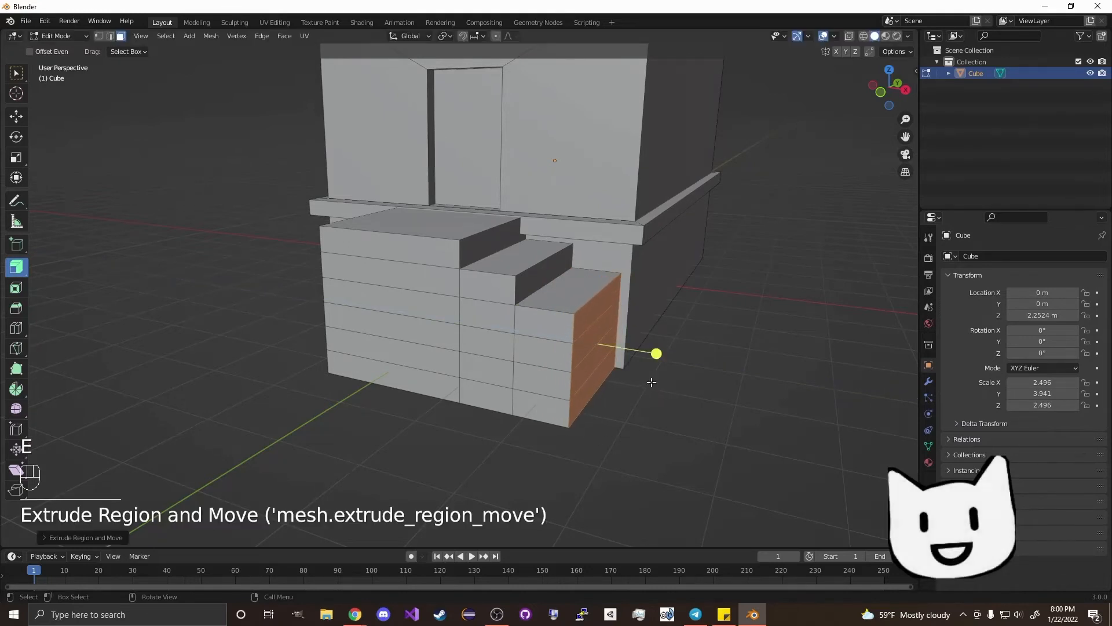
# Step: Deselect the uppermost selected side face and extrude the remaining three farther outward to form a wide landing
pyautogui.keyDown('shift'); pyautogui.click(594, 318); pyautogui.keyUp('shift')
pyautogui.press('e')
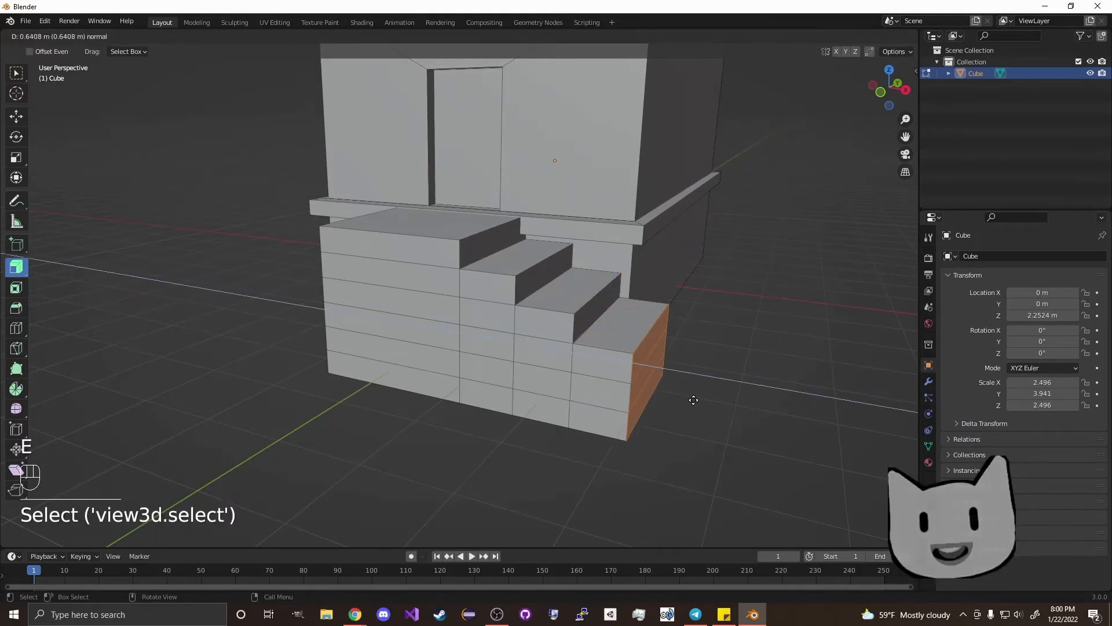
pyautogui.click(767, 430)
# Step: Select the two lower front faces of the landing and extrude them forward, away from the house, as a wide lower step
pyautogui.keyDown('shift'); pyautogui.moveTo(635, 428); pyautogui.dragTo(619, 378, button='middle'); pyautogui.keyUp('shift')
pyautogui.click(606, 367)
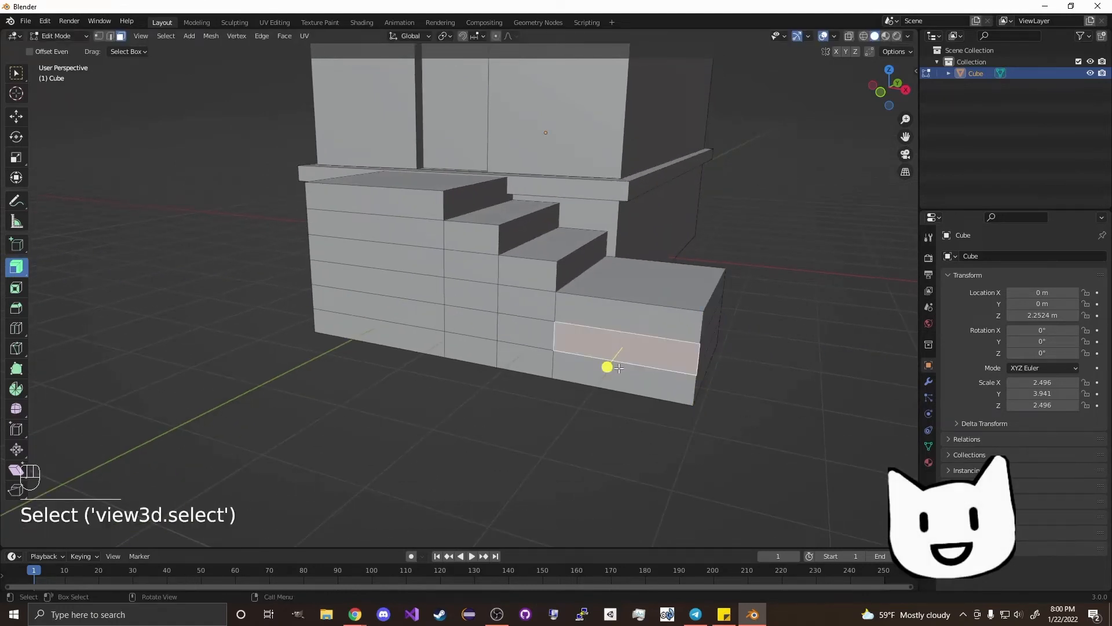
pyautogui.keyDown('shift'); pyautogui.click(606, 380); pyautogui.keyUp('shift')
pyautogui.press('e')
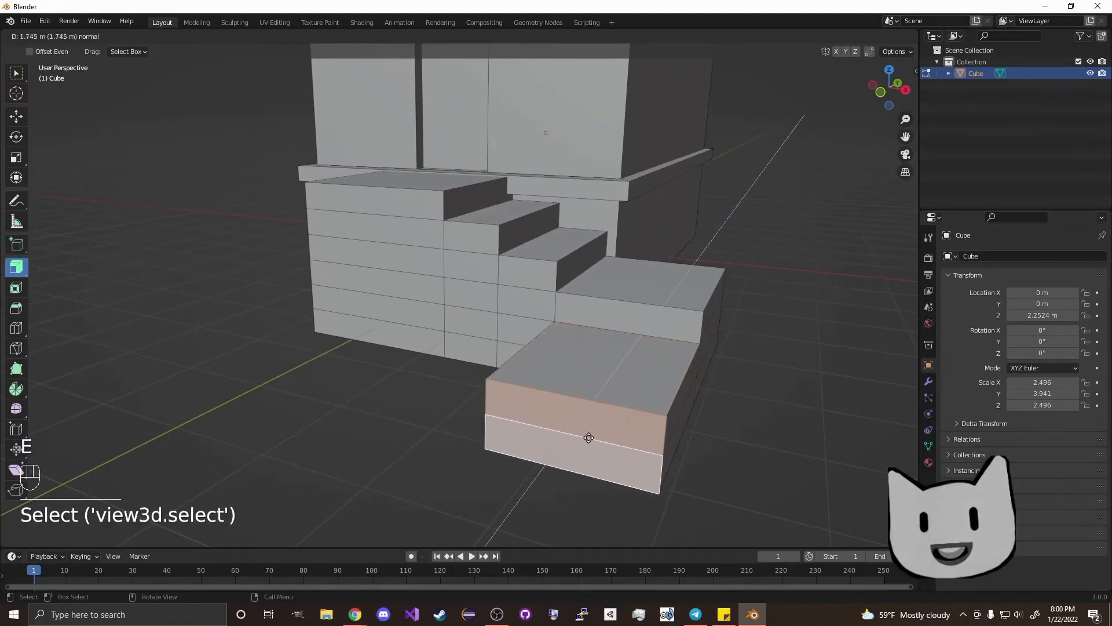
pyautogui.click(567, 446)
pyautogui.moveTo(568, 446); pyautogui.dragTo(829, 347, button='middle')
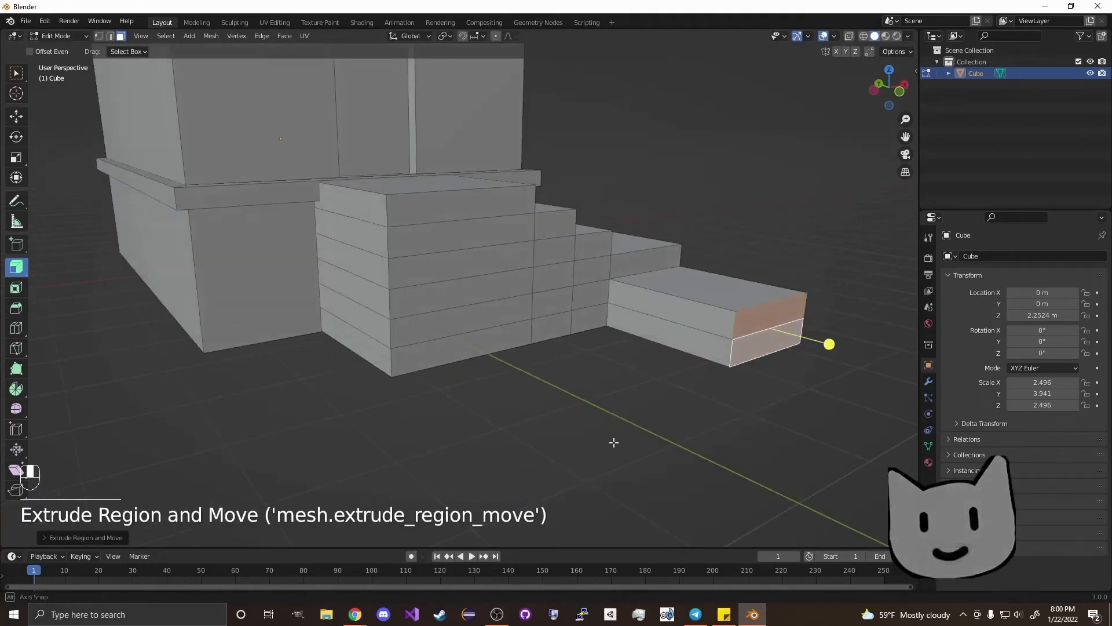
# Step: Extrude the bottom inner side face of the lower platform about 0.67 m to form the last step, and clear the selection
pyautogui.click(678, 355)
pyautogui.press('e')
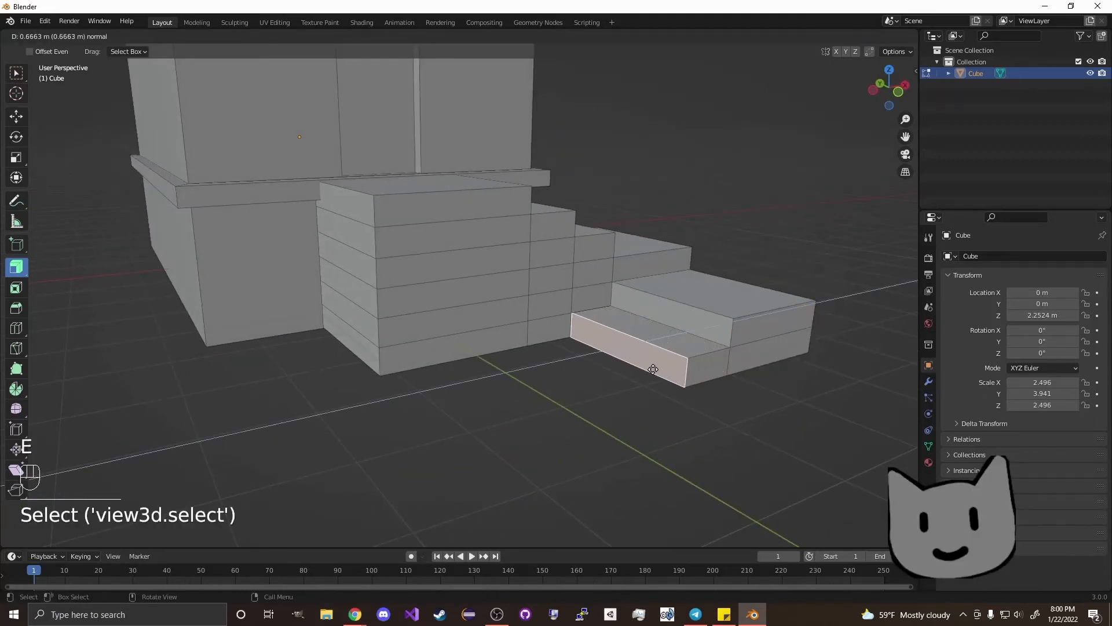
pyautogui.click(656, 369)
pyautogui.moveTo(792, 217); pyautogui.dragTo(638, 315, button='middle')
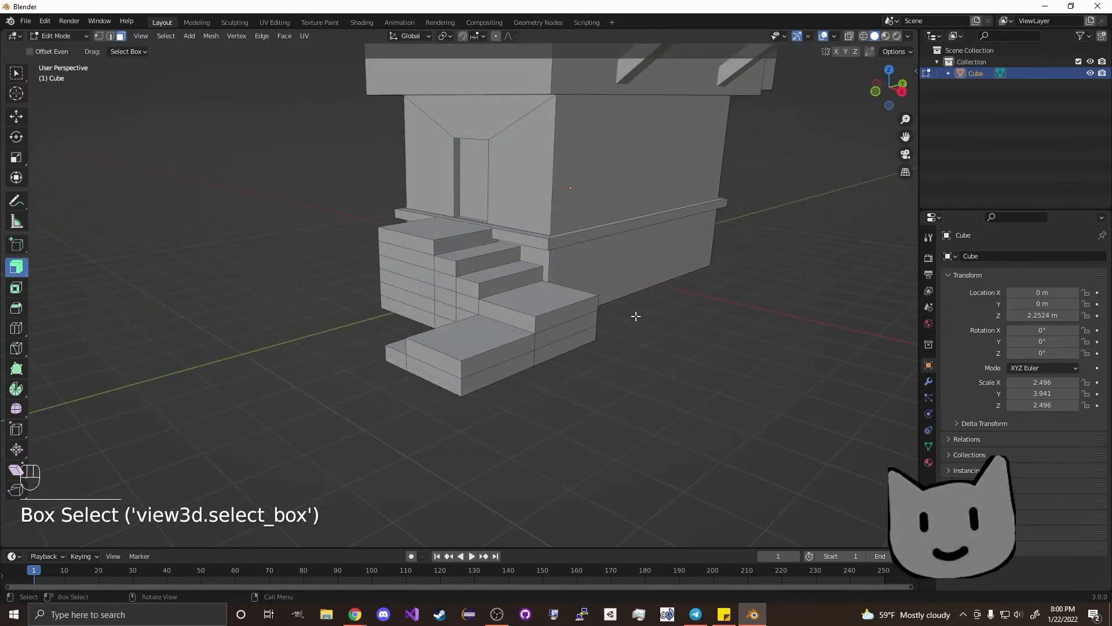
# Step: Examine the staircase and its fit against the house from several angles
pyautogui.scroll(-1, 623, 289)
pyautogui.keyDown('shift'); pyautogui.moveTo(764, 233); pyautogui.dragTo(683, 316, button='middle'); pyautogui.keyUp('shift')
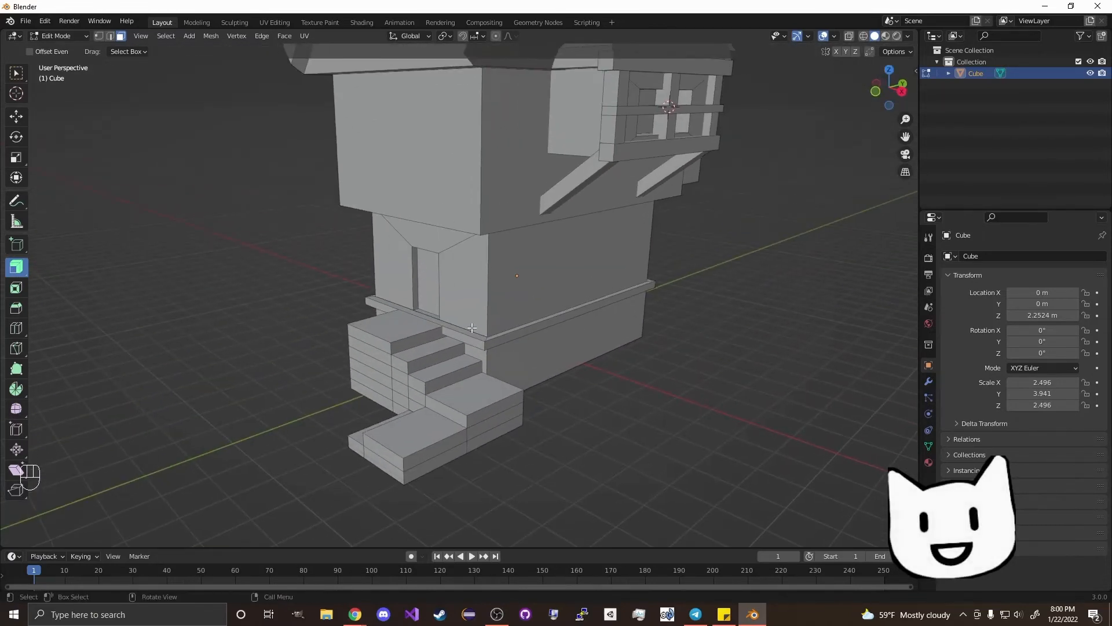
pyautogui.moveTo(472, 328); pyautogui.dragTo(607, 315, button='middle')
pyautogui.scroll(-4, 608, 316)
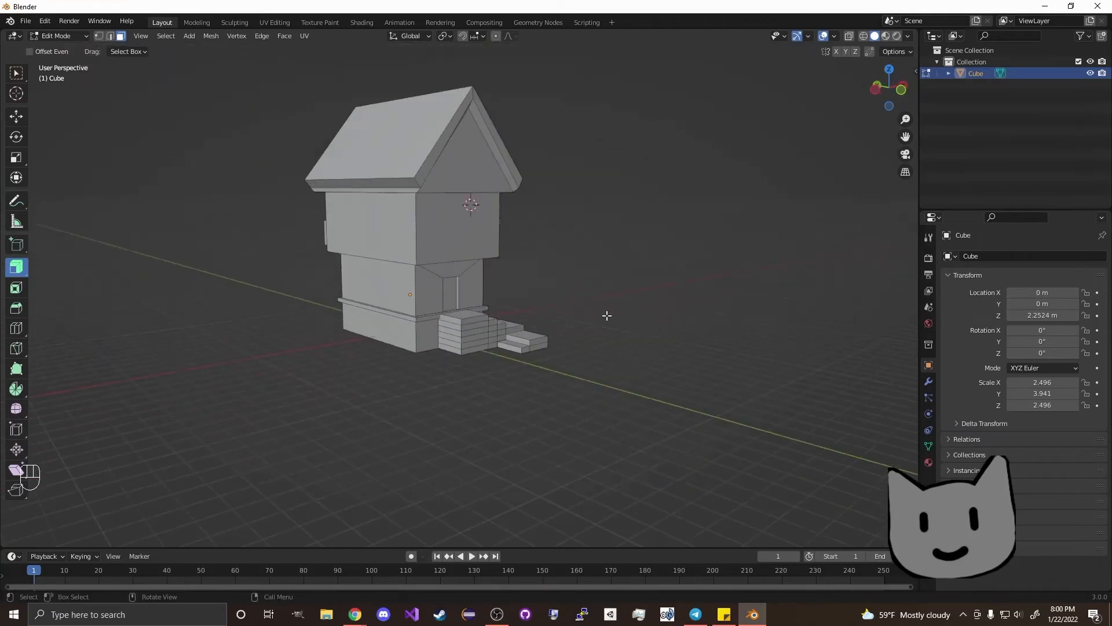
pyautogui.scroll(7, 434, 346)
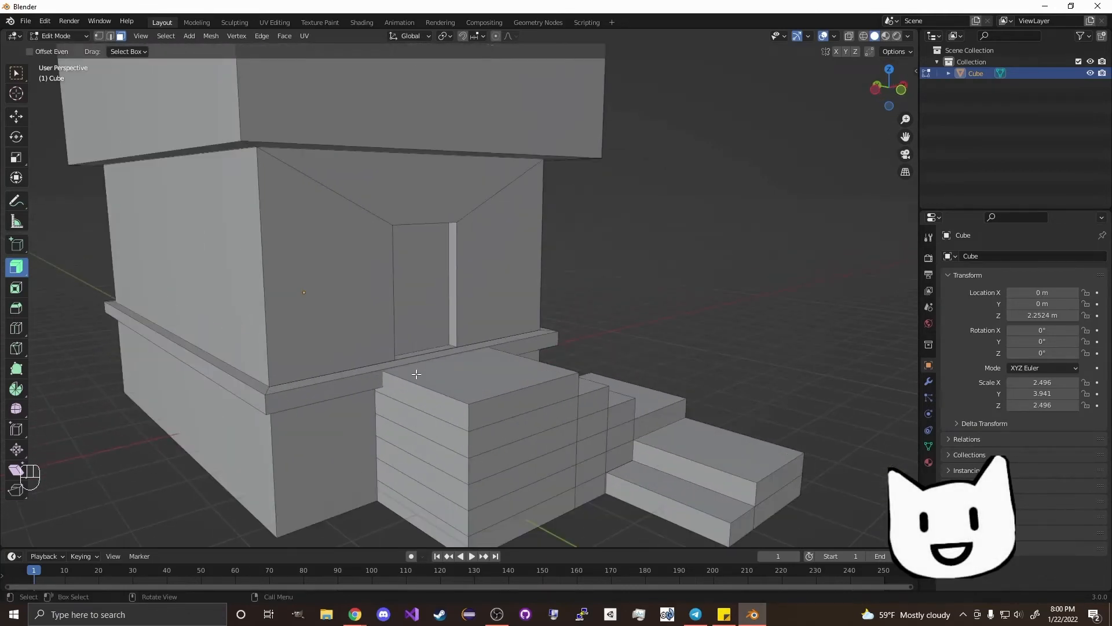
pyautogui.keyDown('shift'); pyautogui.moveTo(416, 374); pyautogui.dragTo(459, 250, button='middle'); pyautogui.keyUp('shift')
pyautogui.scroll(-2, 498, 281)
pyautogui.moveTo(526, 268); pyautogui.dragTo(490, 326, button='middle')
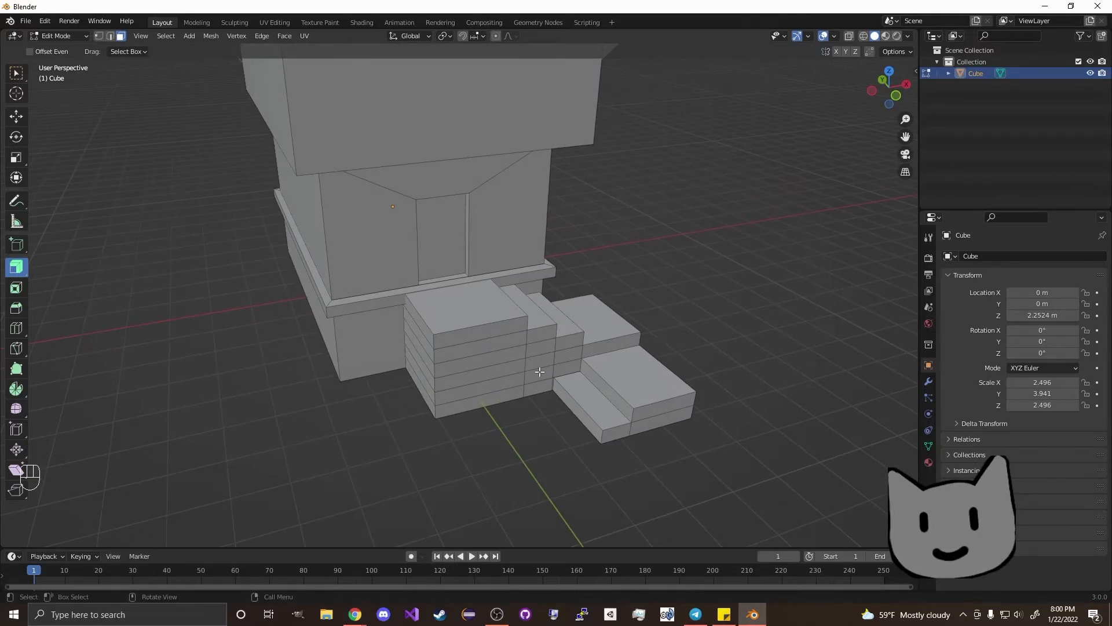
pyautogui.moveTo(540, 371); pyautogui.dragTo(494, 102, button='middle')
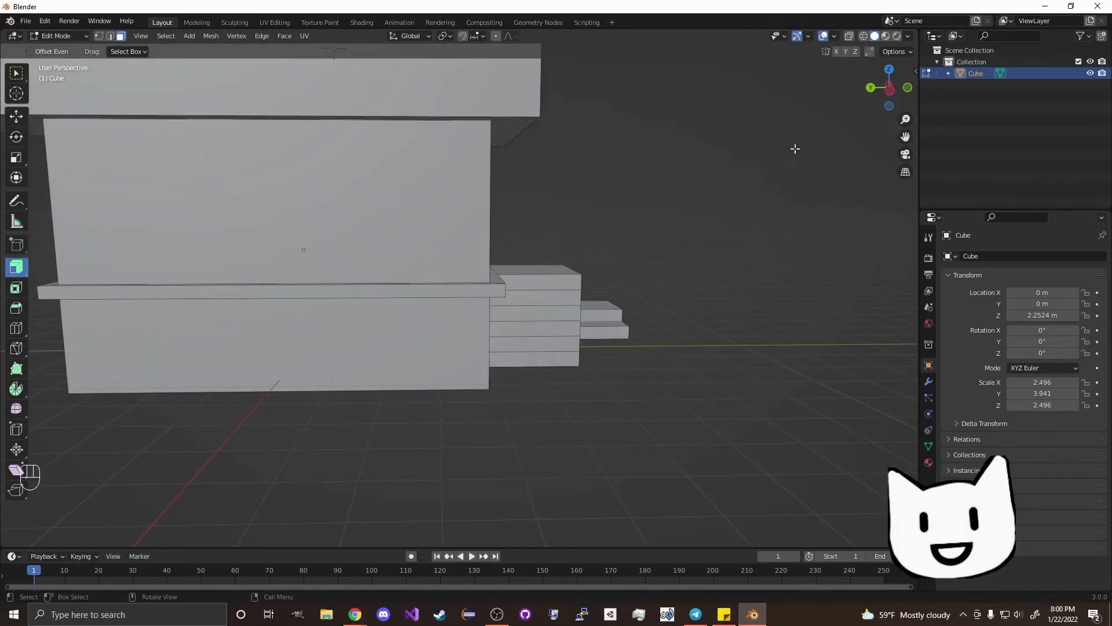
pyautogui.keyDown('shift'); pyautogui.moveTo(795, 149); pyautogui.dragTo(509, 228, button='middle'); pyautogui.keyUp('shift')
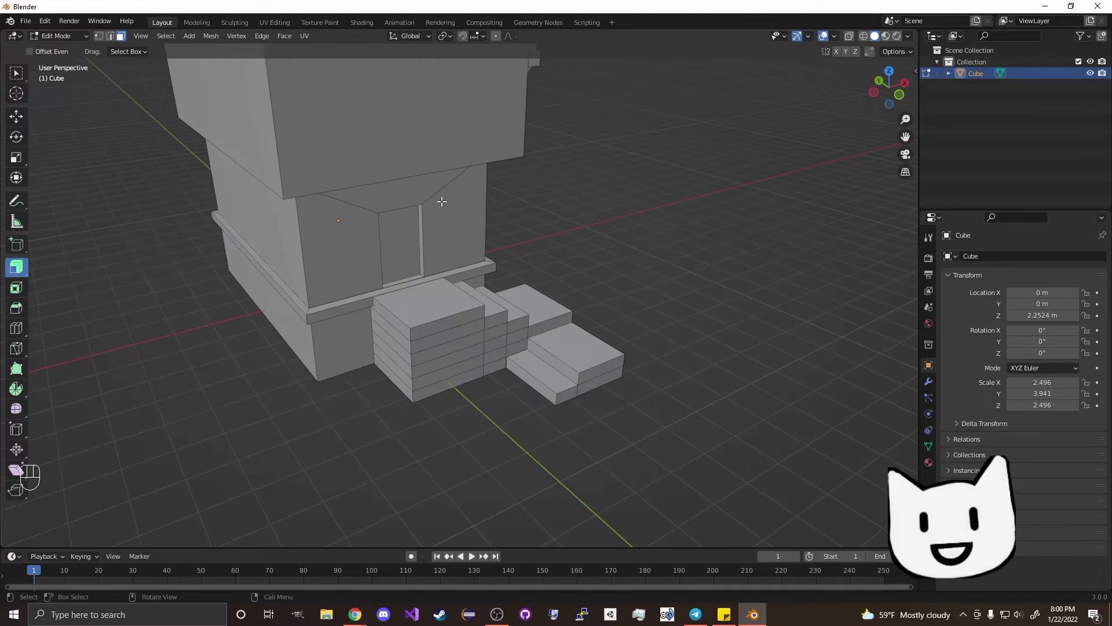
# Step: Snap the 3D cursor to the upper floor's front wall face using Cursor to Active, and clear the selection
pyautogui.click(443, 132)
pyautogui.moveTo(443, 133); pyautogui.dragTo(542, 304, button='middle')
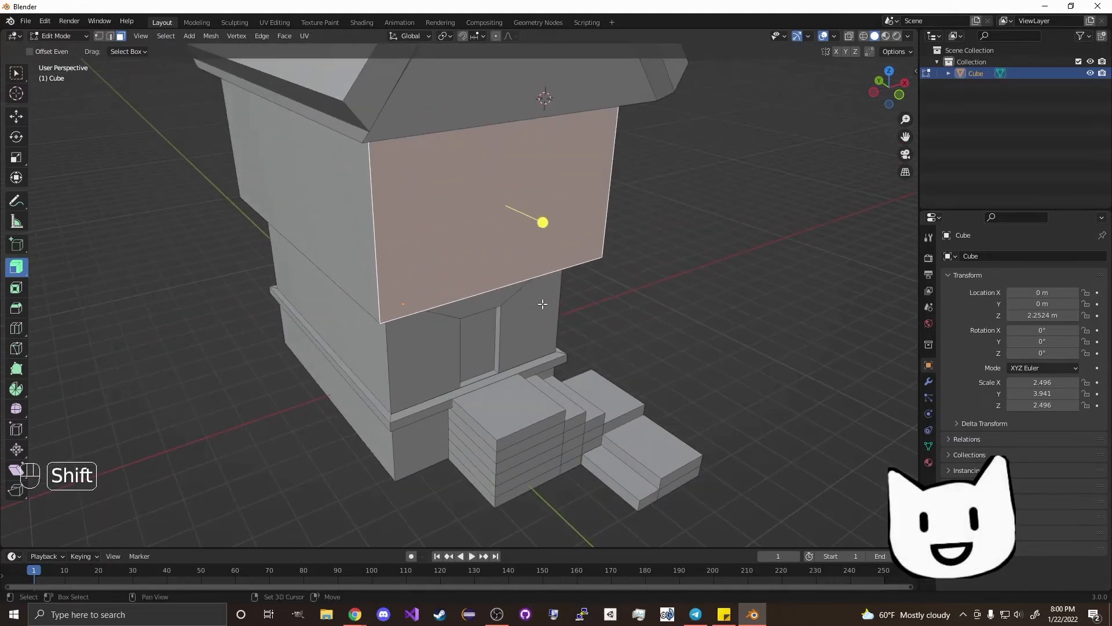
pyautogui.hotkey('shift', 's')
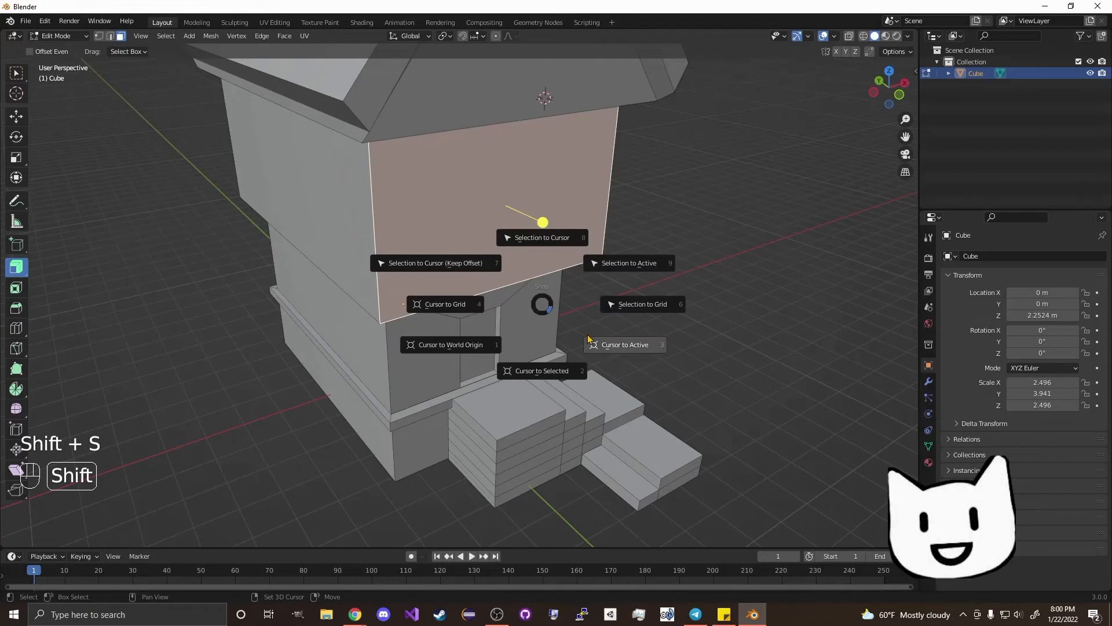
pyautogui.click(603, 345)
pyautogui.click(596, 318)
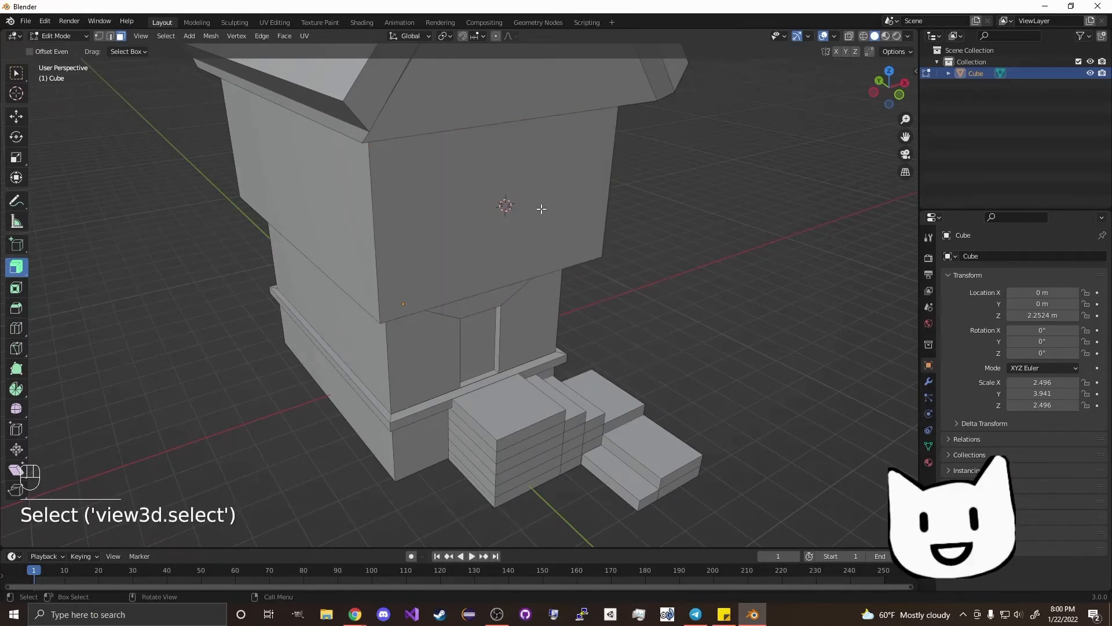
# Step: Add a cube at the 3D cursor on the upper floor's front wall and move it lower along the wall
pyautogui.moveTo(541, 208); pyautogui.dragTo(511, 226, button='middle')
pyautogui.hotkey('shift', 'a')
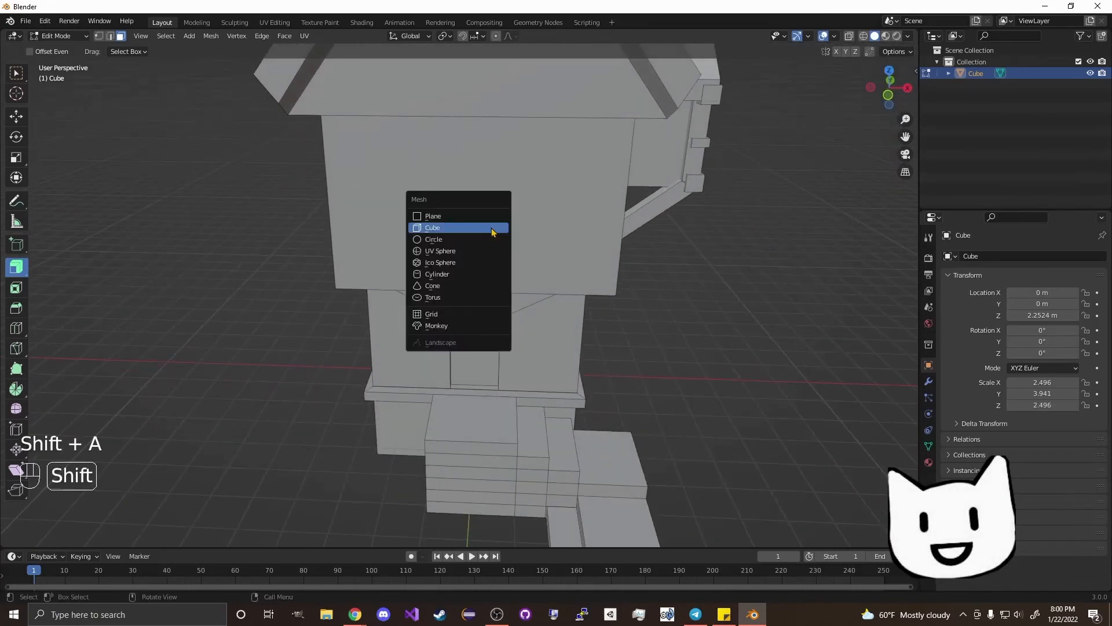
pyautogui.click(486, 230)
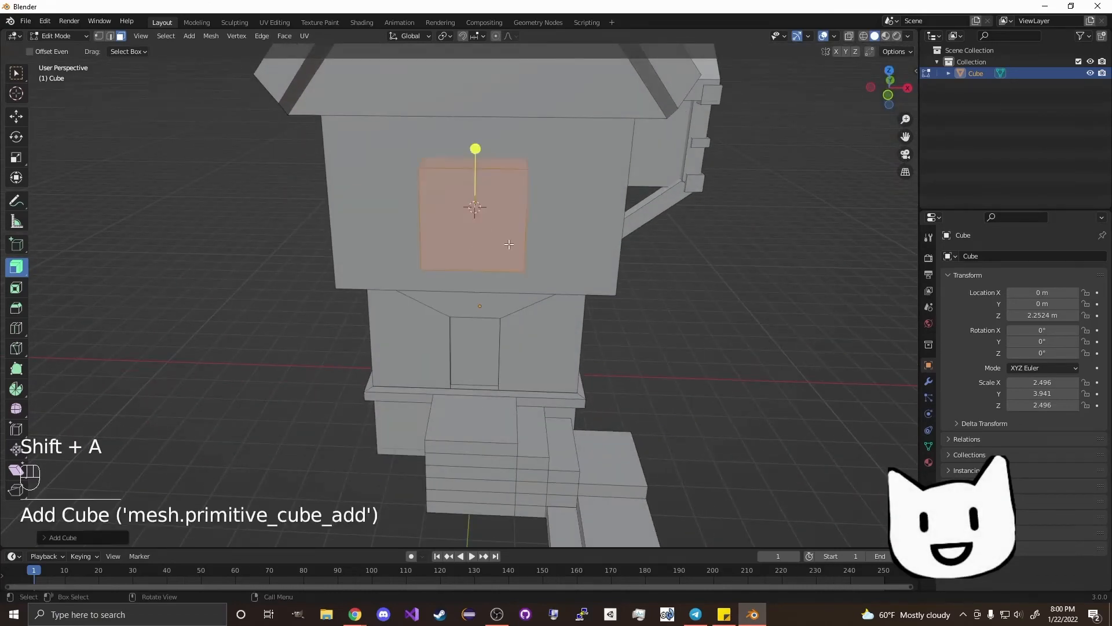
pyautogui.moveTo(485, 229); pyautogui.dragTo(516, 215, button='middle')
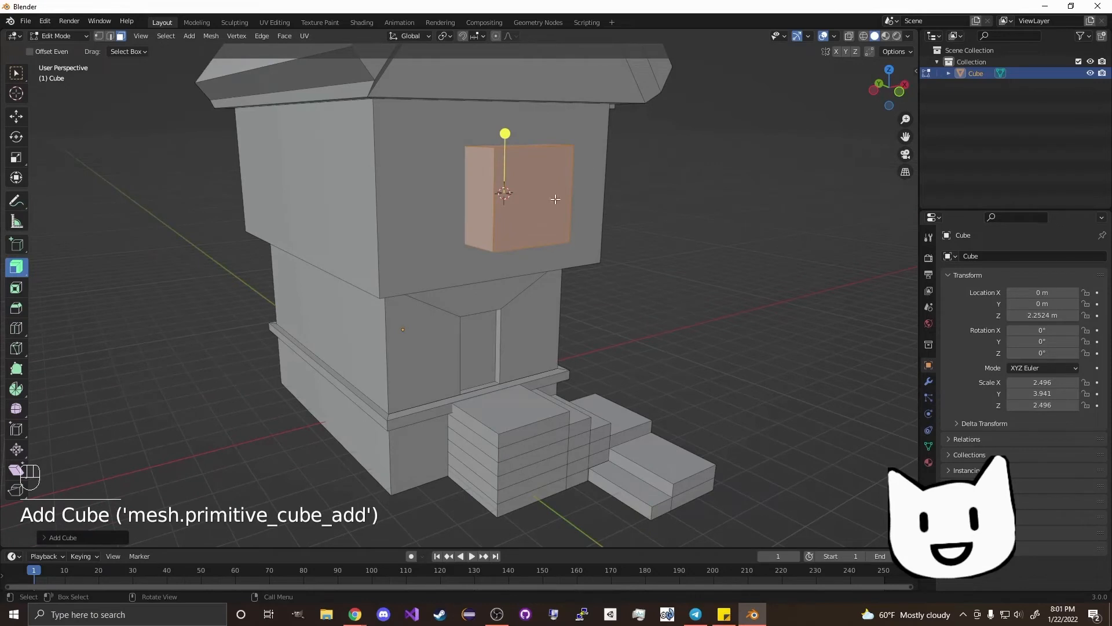
pyautogui.press('g')
pyautogui.click(581, 205)
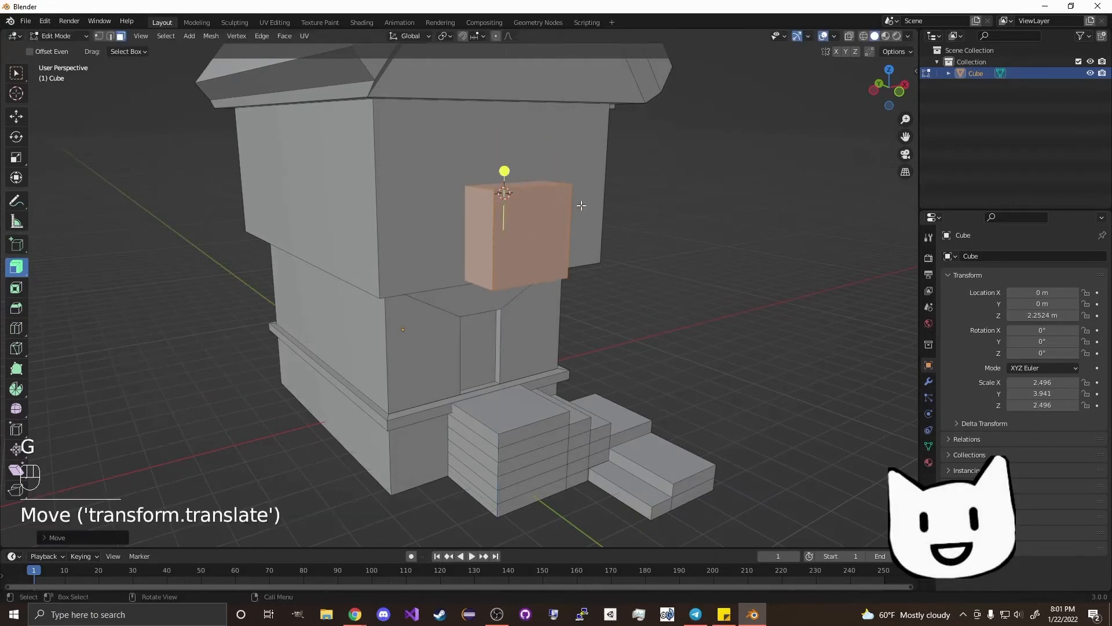
# Step: Reselect the whole added cube as linked geometry and flatten it by scaling along Z
pyautogui.moveTo(581, 205); pyautogui.dragTo(653, 269, button='middle')
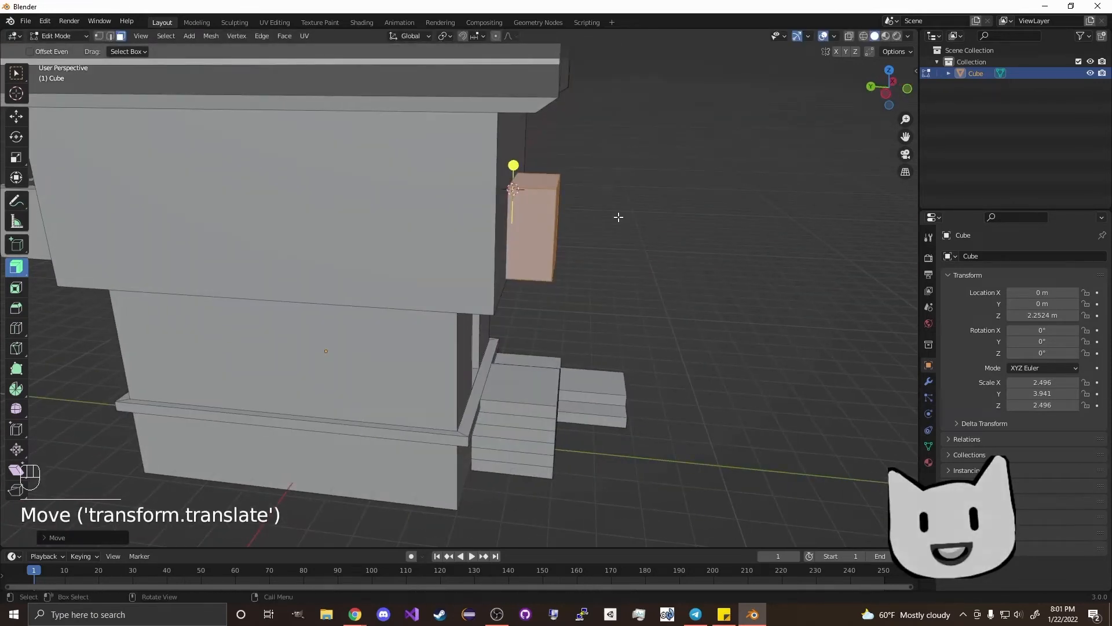
pyautogui.press('s')
pyautogui.press('z')
pyautogui.click(770, 220)
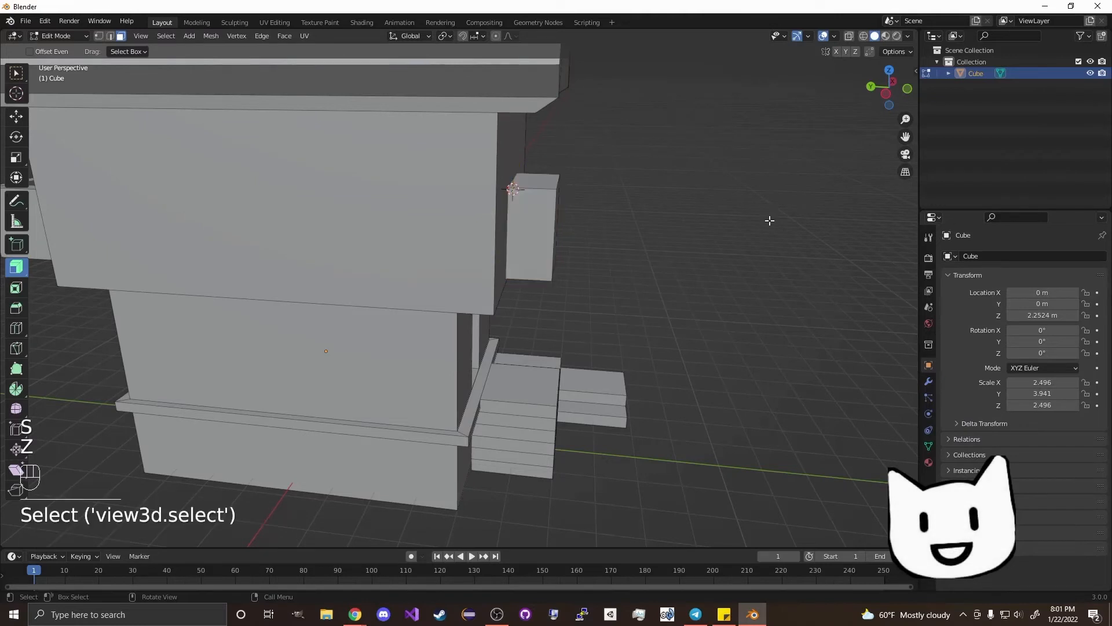
pyautogui.press('l')
pyautogui.press('s')
pyautogui.press('z')
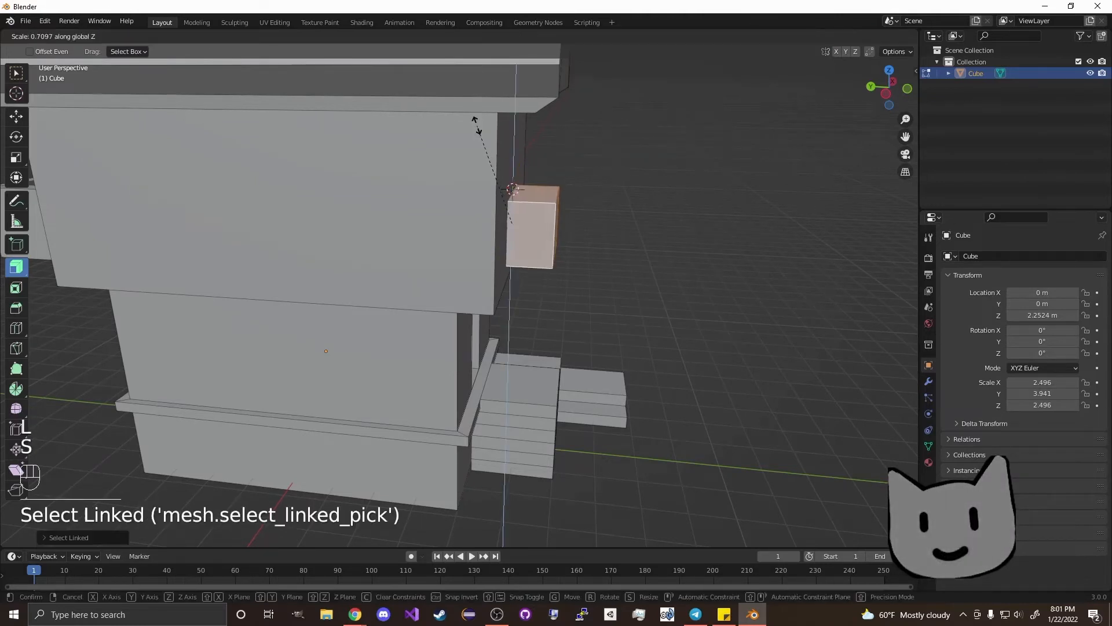
pyautogui.click(537, 174)
# Step: Lower the flattened block along Z to just above the overhang's bottom edge, and move it along Y away from the front wall
pyautogui.moveTo(740, 337); pyautogui.dragTo(713, 315, button='middle')
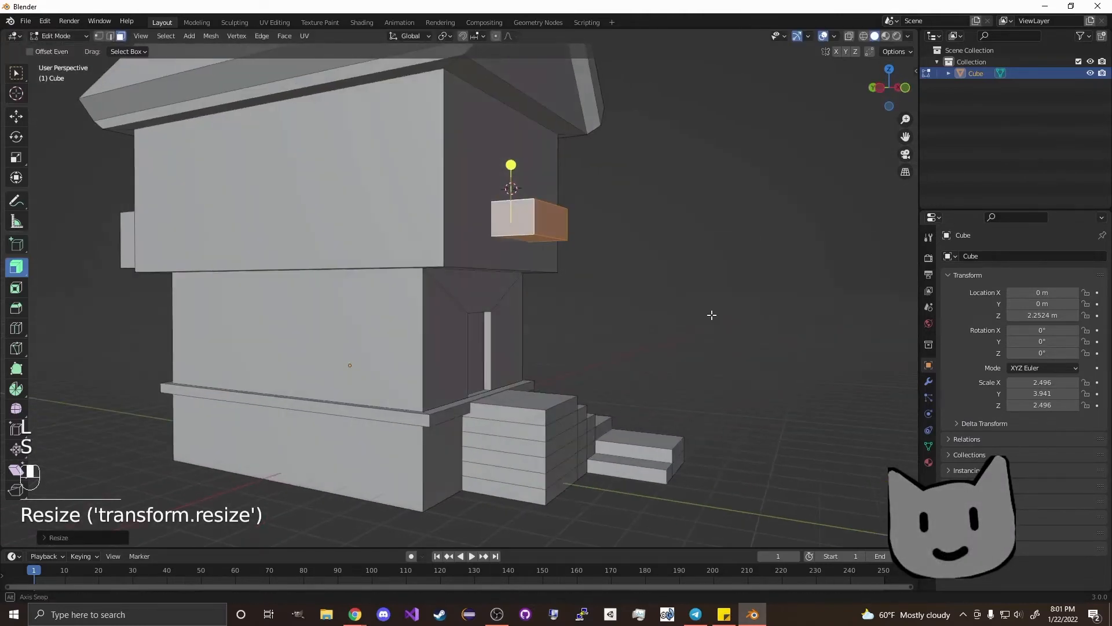
pyautogui.press('g')
pyautogui.press('z')
pyautogui.click(696, 285)
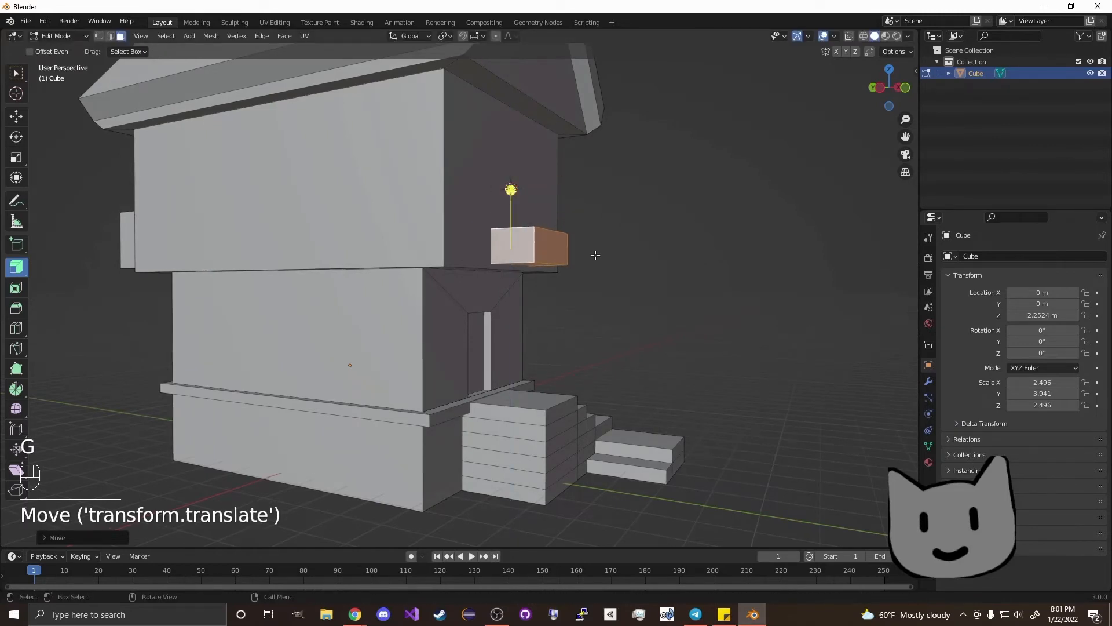
pyautogui.moveTo(595, 254); pyautogui.dragTo(628, 284, button='middle')
pyautogui.press('g')
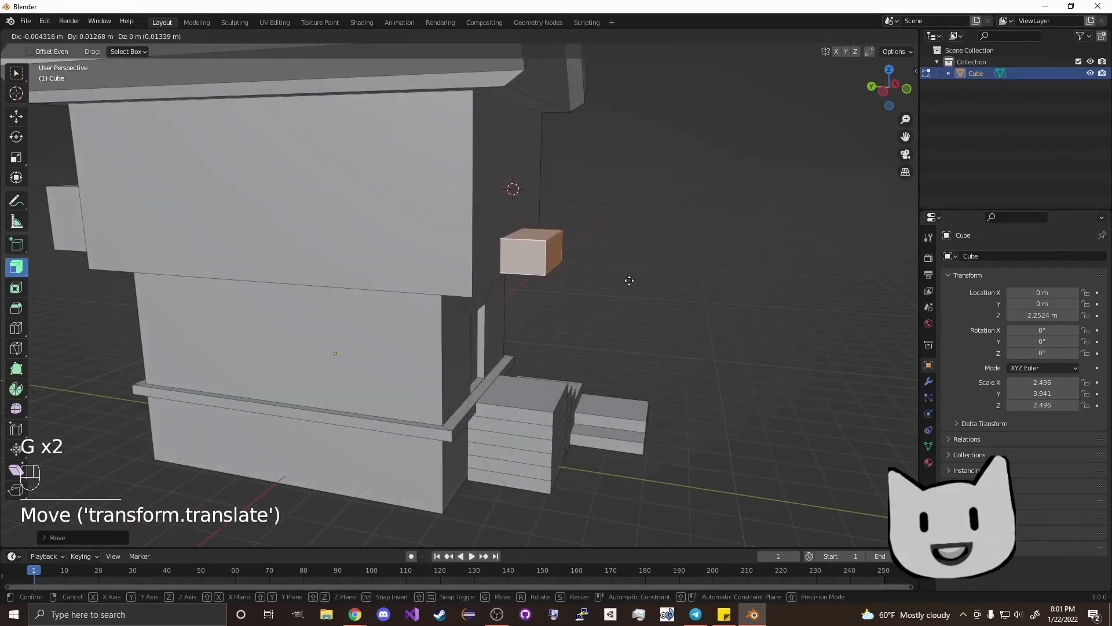
pyautogui.press('y')
pyautogui.click(753, 306)
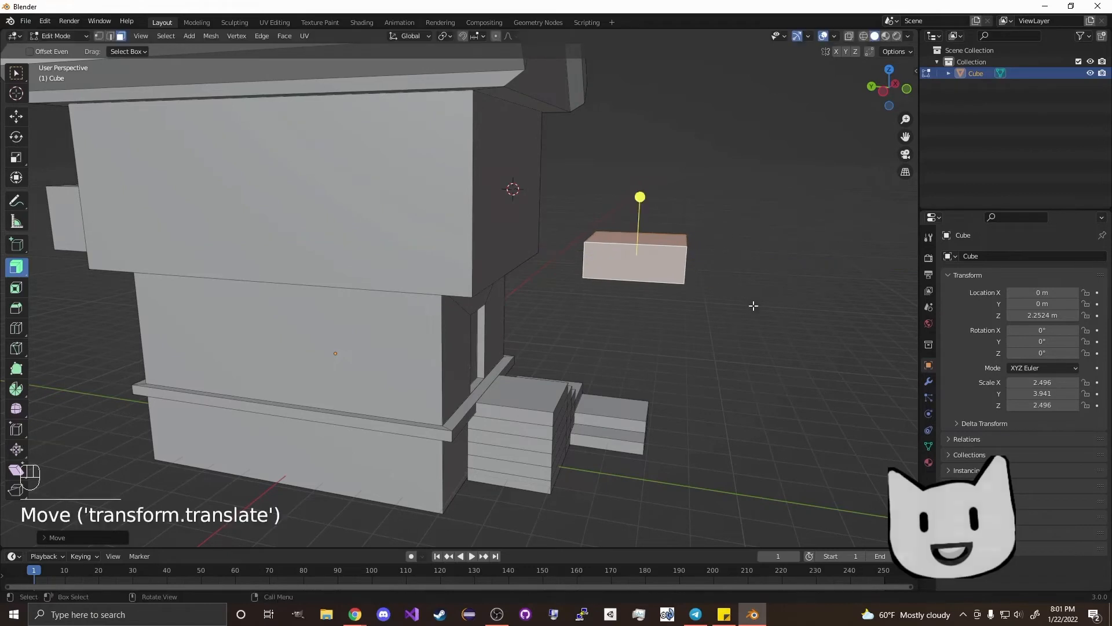
pyautogui.press('s')
pyautogui.rightClick(769, 270)
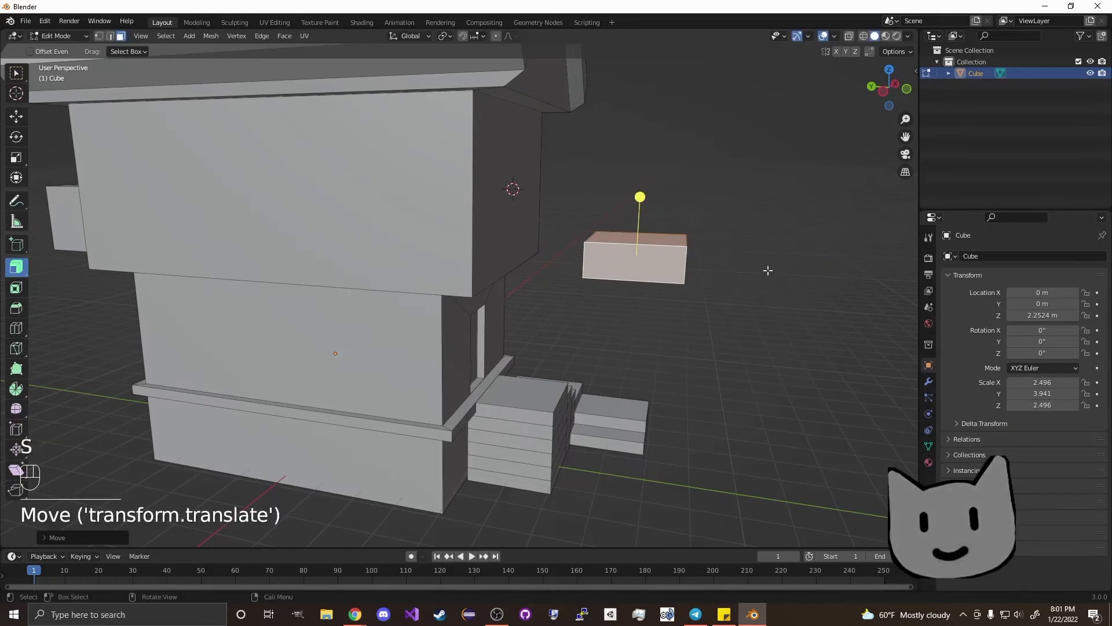
pyautogui.hotkey('shift', 'z')
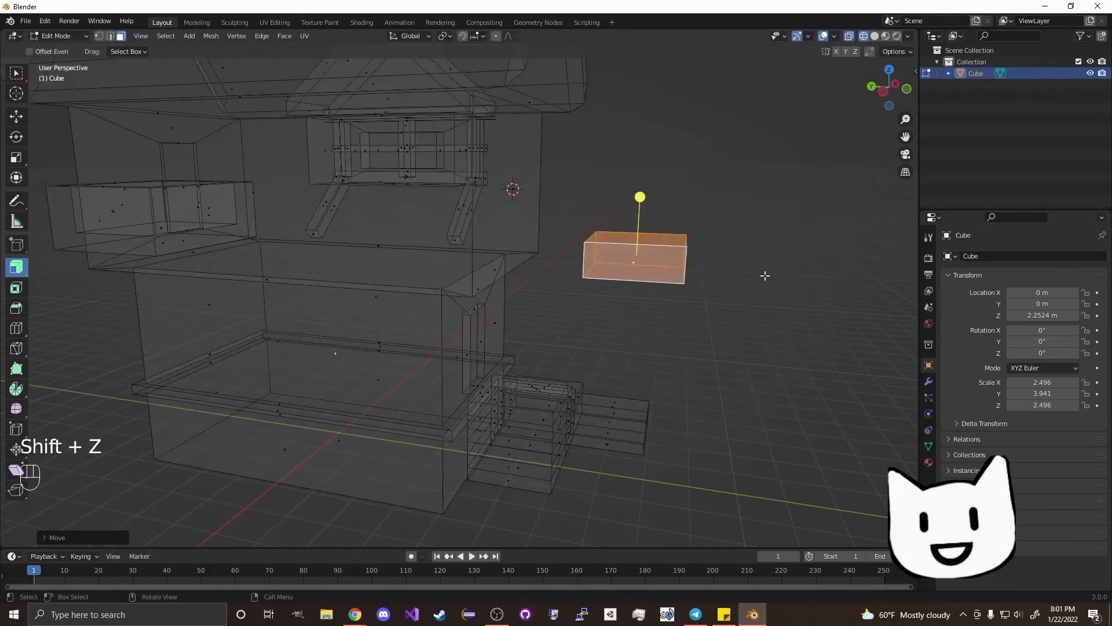
pyautogui.click(875, 36)
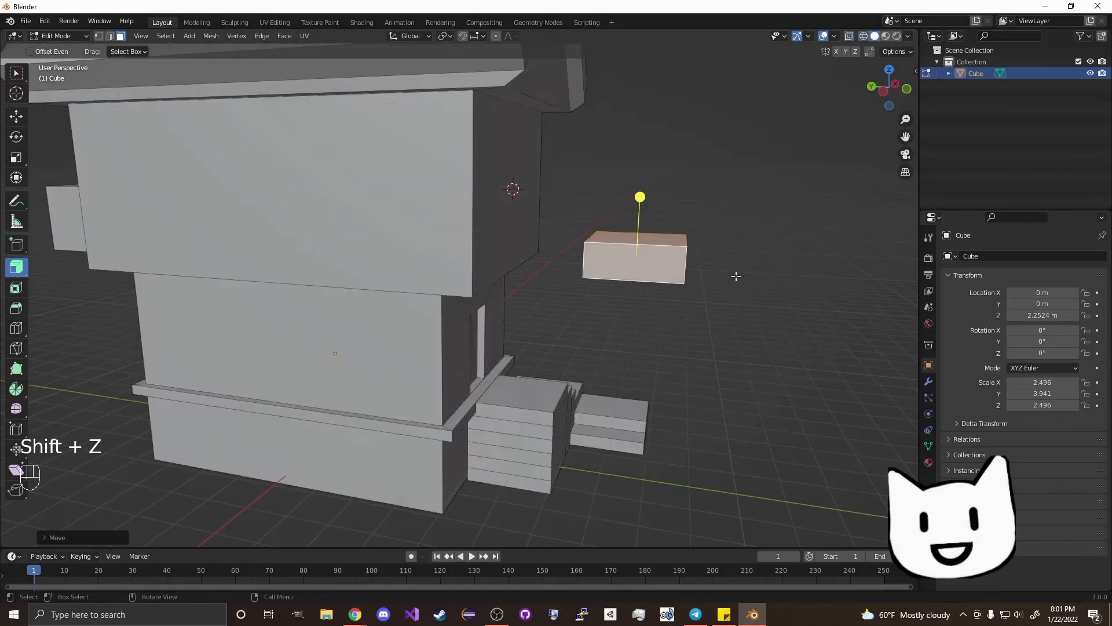
# Step: Scale the block up uniformly until it spans the house front, and flatten it along Z into a thick slab
pyautogui.press('s')
pyautogui.click(830, 269)
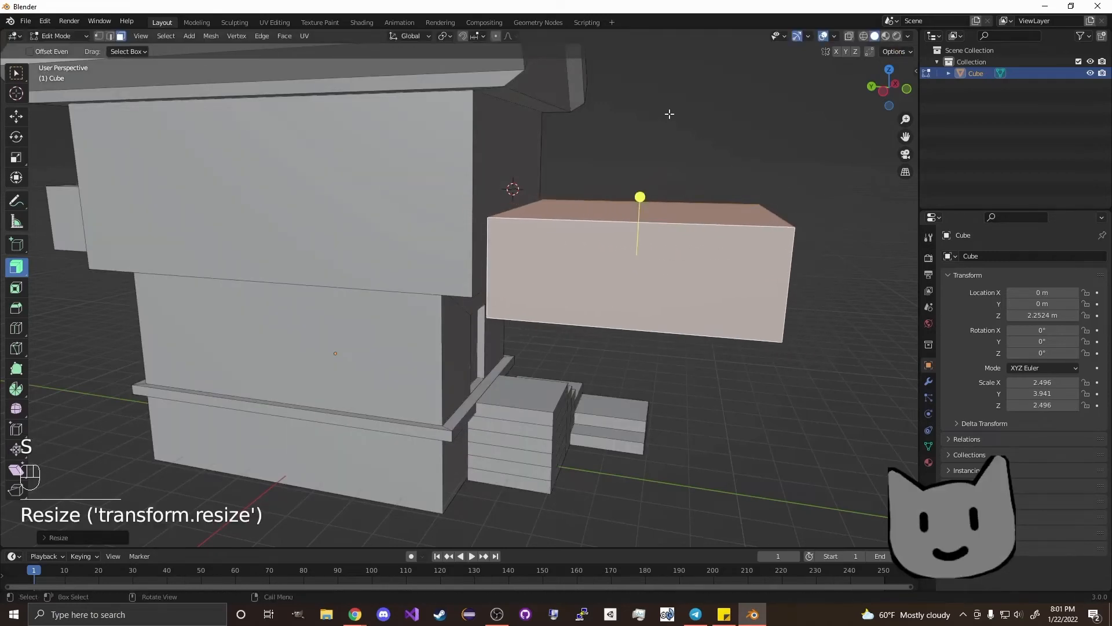
pyautogui.press('s')
pyautogui.press('z')
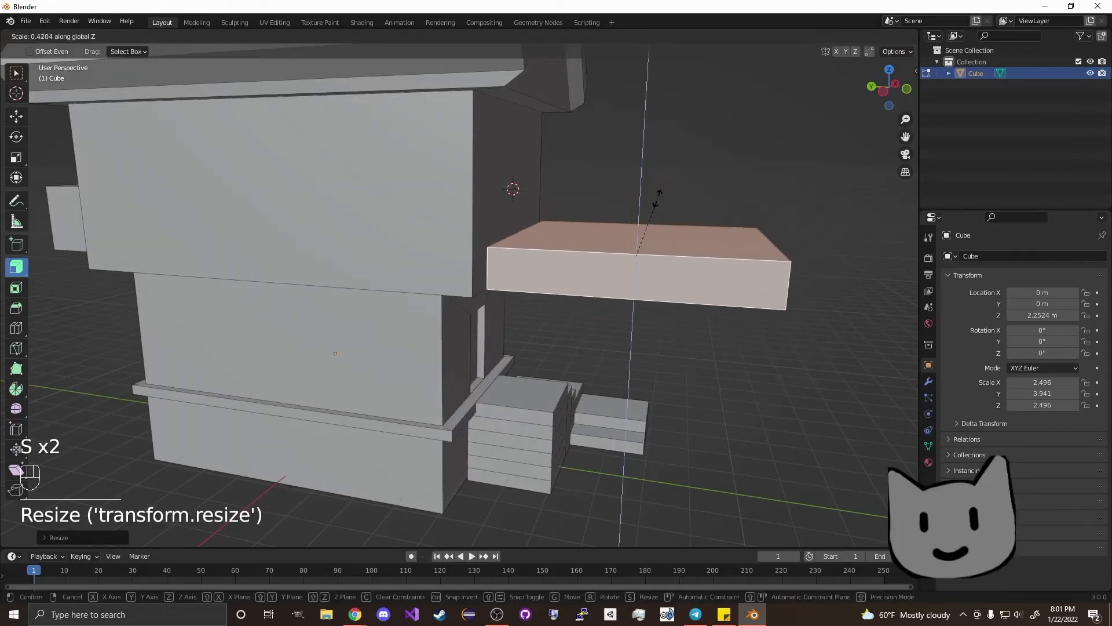
pyautogui.click(655, 210)
# Step: Move the slab about 0.38 m along Y toward the house so it meets the front wall, and clear the selection
pyautogui.moveTo(777, 323); pyautogui.dragTo(822, 254, button='middle')
pyautogui.press('g')
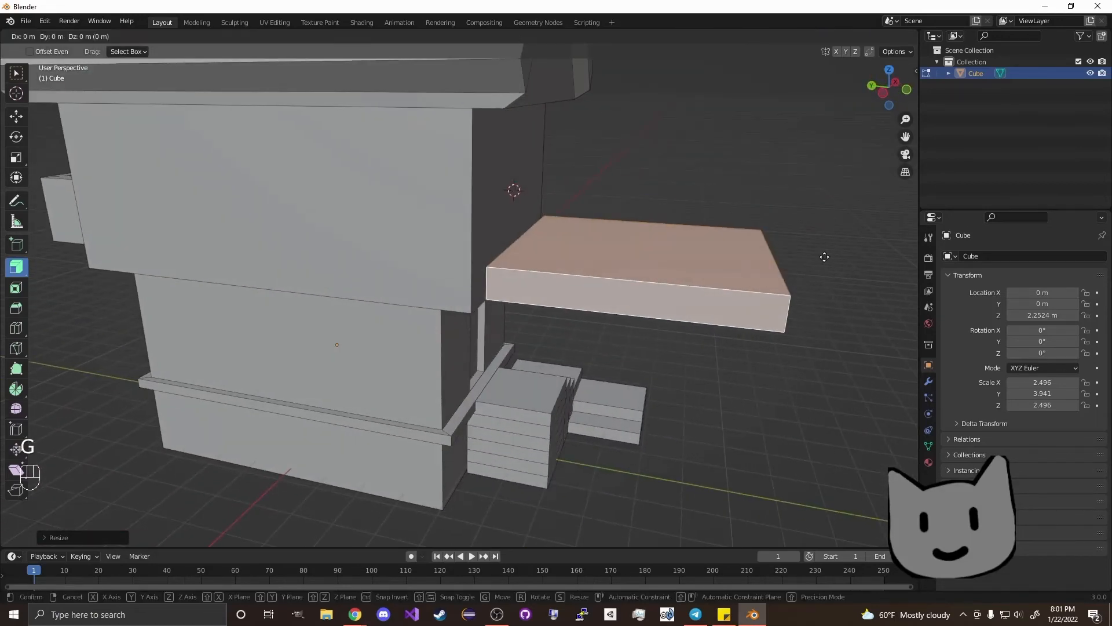
pyautogui.press('z')
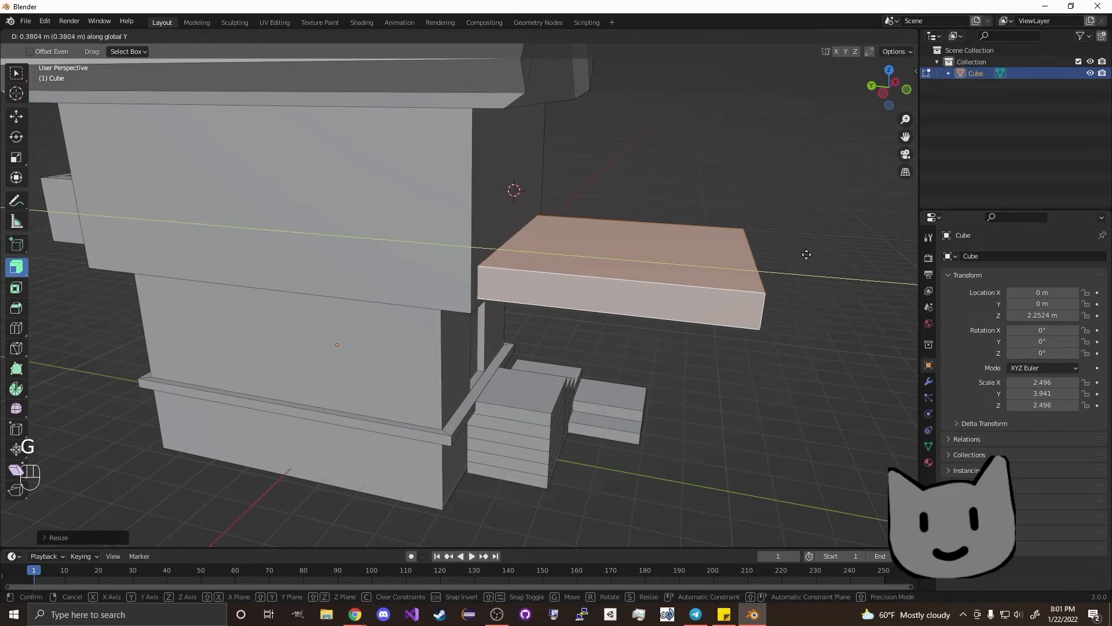
pyautogui.click(806, 254)
pyautogui.moveTo(807, 254); pyautogui.dragTo(722, 323, button='middle')
pyautogui.scroll(2, 642, 279)
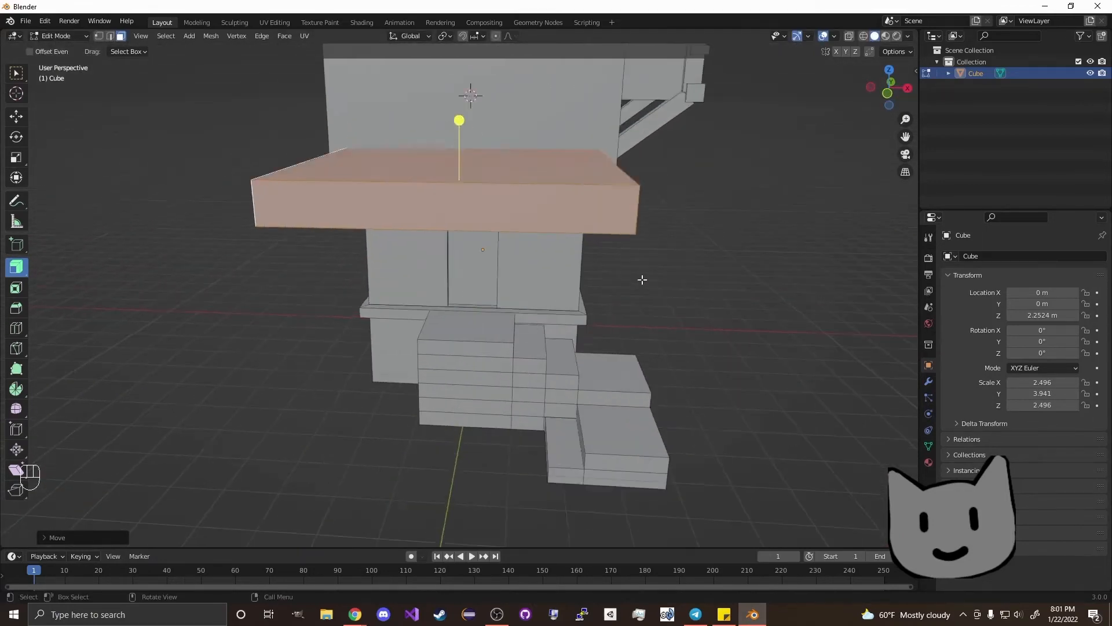
pyautogui.moveTo(642, 280); pyautogui.dragTo(699, 200, button='middle')
pyautogui.click(695, 278)
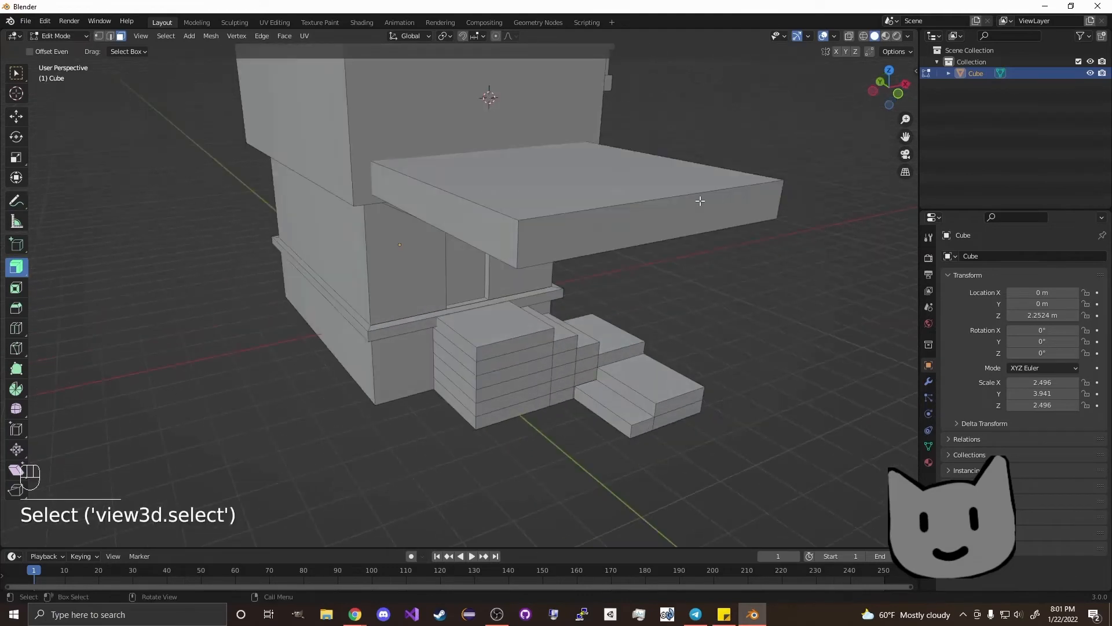
# Step: Lower the slab's top face along Z to thin the slab, and extrude that face upward to form the canopy roof's body
pyautogui.click(607, 189)
pyautogui.press('g')
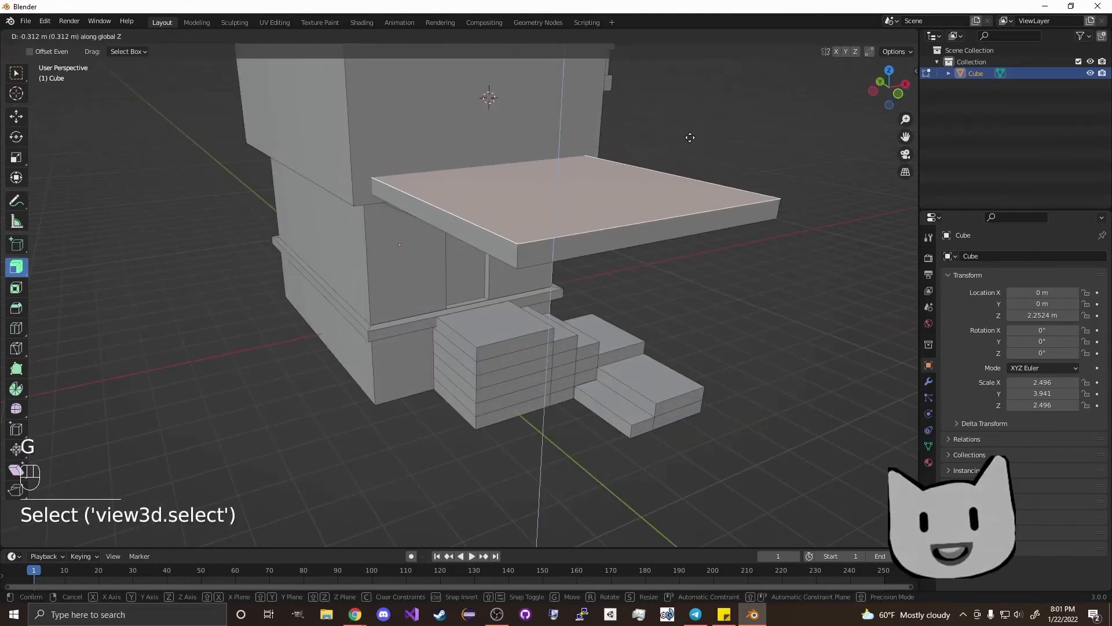
pyautogui.click(640, 166)
pyautogui.press('e')
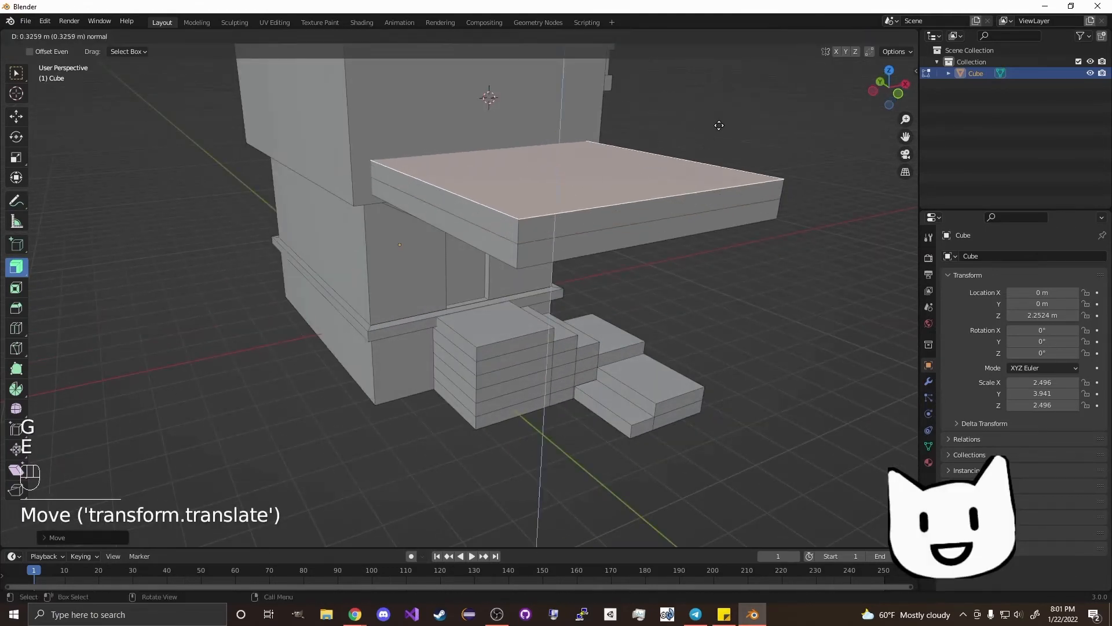
pyautogui.click(749, 91)
pyautogui.keyDown('shift'); pyautogui.moveTo(749, 91); pyautogui.dragTo(737, 194, button='middle'); pyautogui.keyUp('shift')
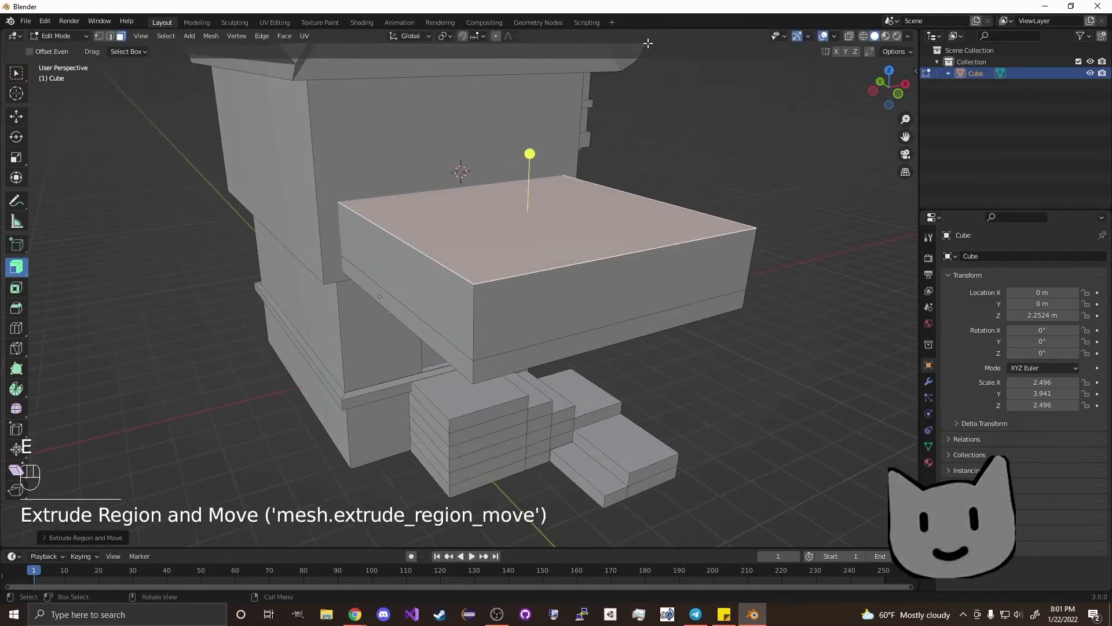
# Step: Merge the two front top corner vertices of the canopy block at their midpoint to form the front gable peak
pyautogui.click(99, 36)
pyautogui.click(461, 274)
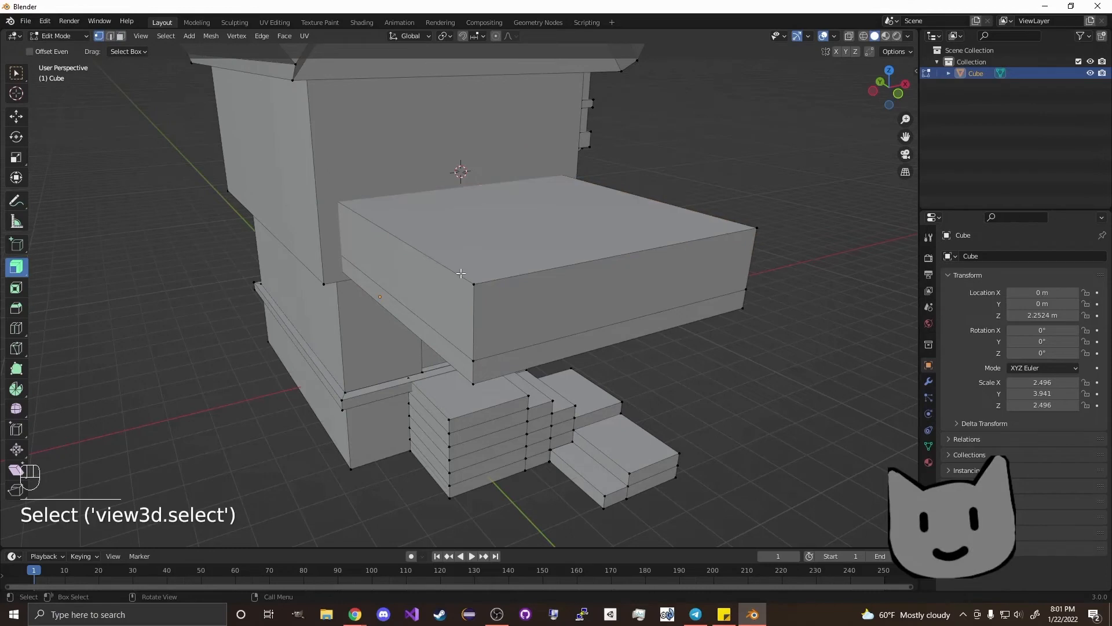
pyautogui.press('m')
pyautogui.click(763, 224)
pyautogui.moveTo(623, 157); pyautogui.dragTo(598, 161, button='middle')
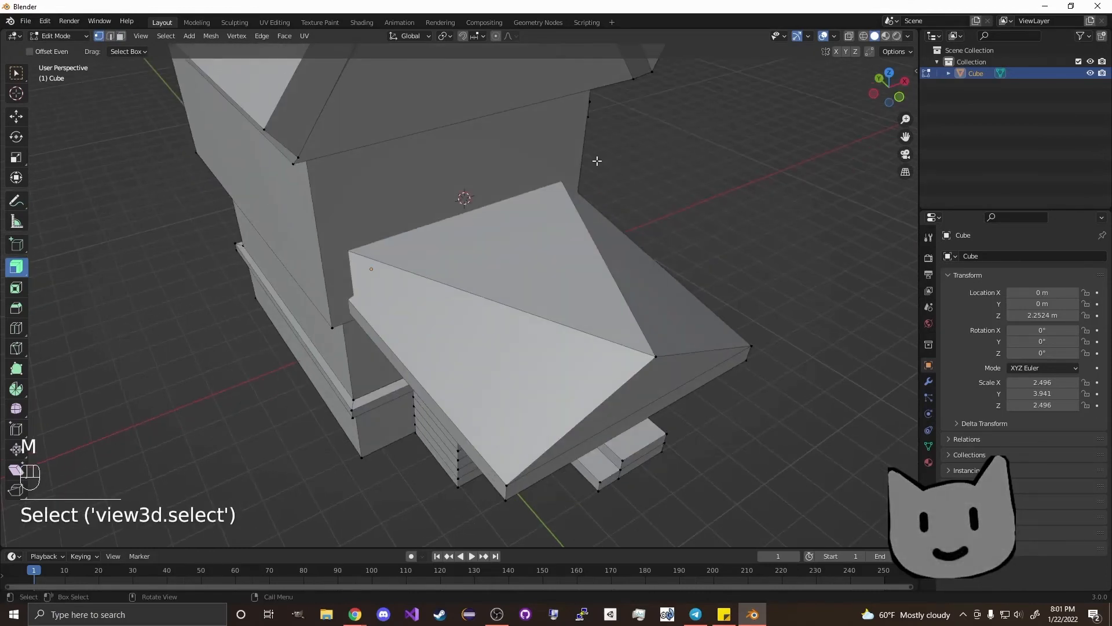
# Step: Merge the two rear top vertices of the canopy at their midpoint in wireframe view to complete the ridge, and return to solid shading
pyautogui.click(865, 37)
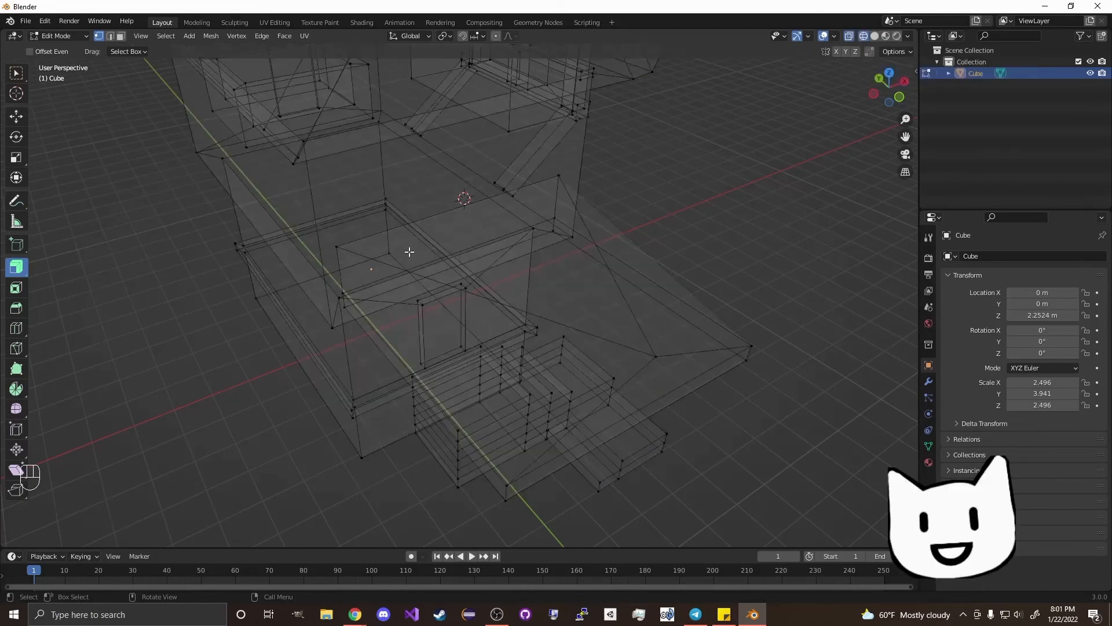
pyautogui.keyDown('shift'); pyautogui.click(337, 247); pyautogui.keyUp('shift')
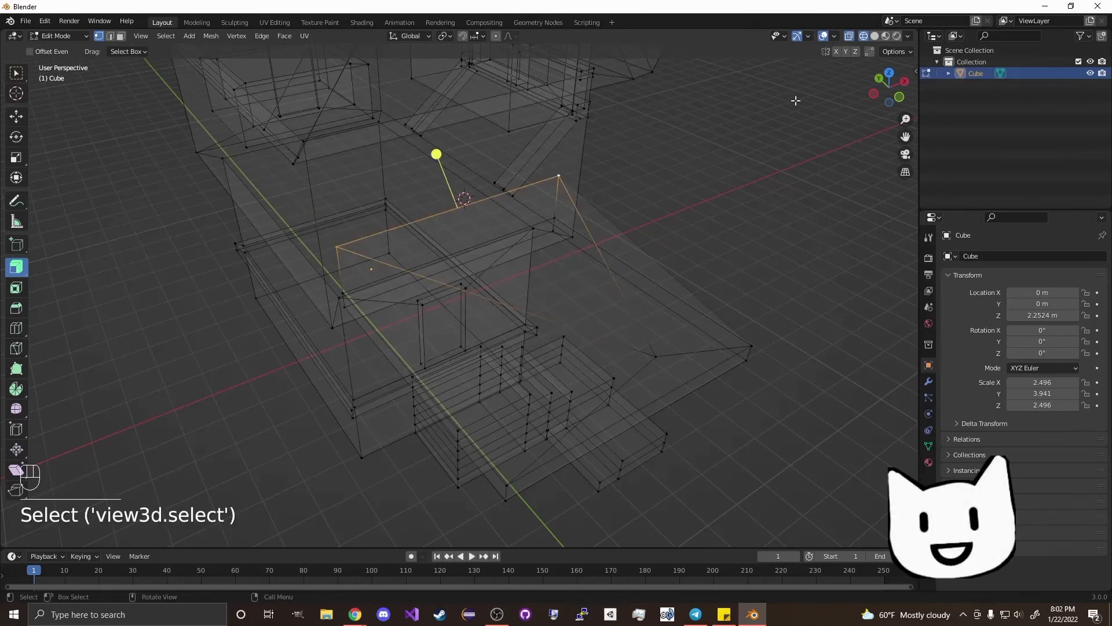
pyautogui.press('m')
pyautogui.click(533, 251)
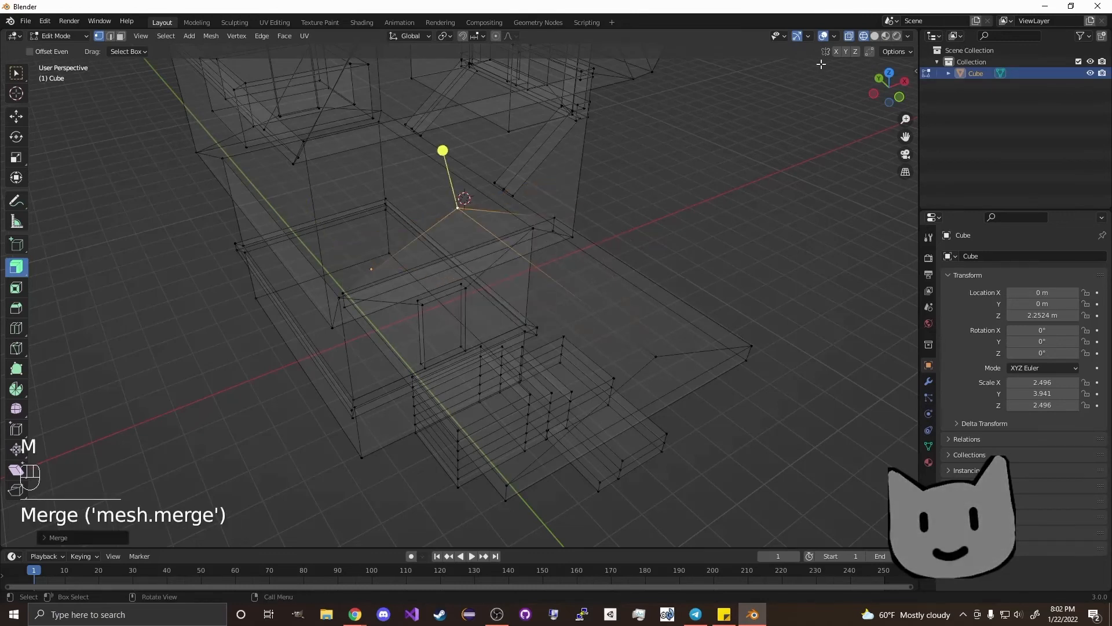
pyautogui.click(874, 36)
# Step: Select the two outer vertical posts of the side dormer as linked geometry in face mode and duplicate them in place
pyautogui.moveTo(732, 285)
pyautogui.mouseDown(button='middle')
pyautogui.moveTo(713, 235)
pyautogui.moveTo(762, 285)
pyautogui.moveTo(600, 334)
pyautogui.moveTo(732, 258)
pyautogui.moveTo(599, 257)
pyautogui.mouseUp(button='middle')
pyautogui.moveTo(542, 212); pyautogui.dragTo(404, 229, button='middle')
pyautogui.scroll(4, 380, 314)
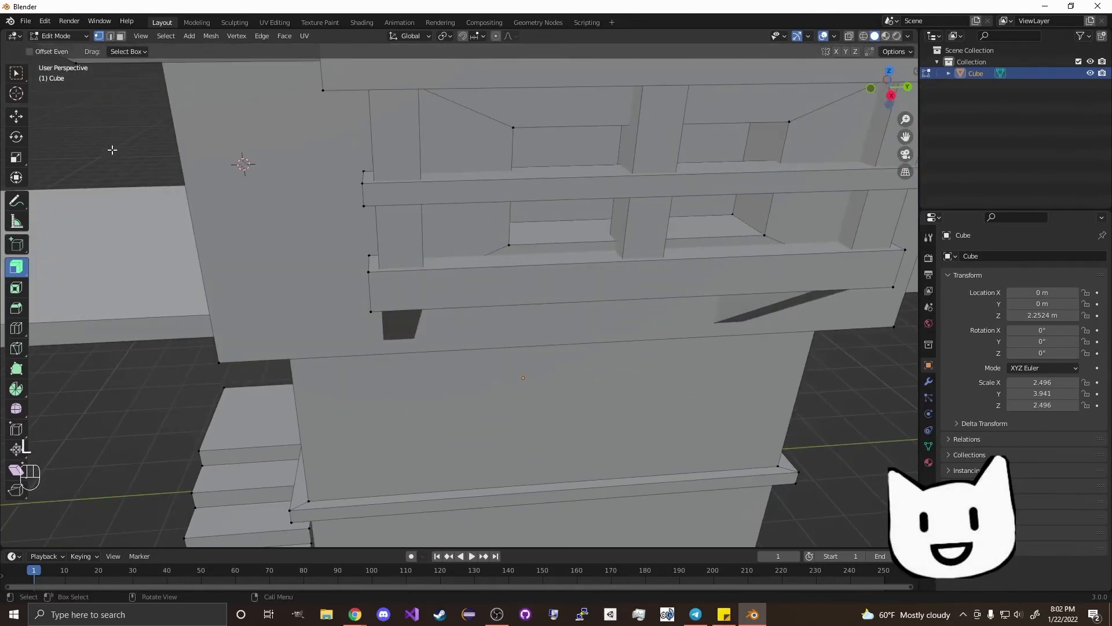
pyautogui.click(121, 36)
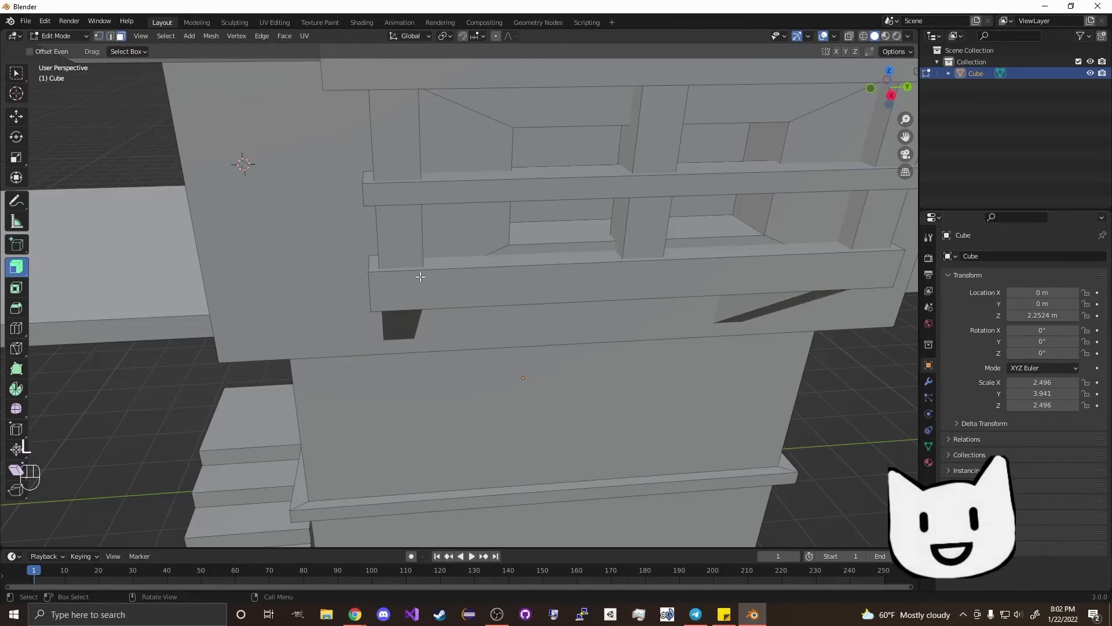
pyautogui.press('l')
pyautogui.moveTo(420, 276); pyautogui.dragTo(587, 257, button='middle')
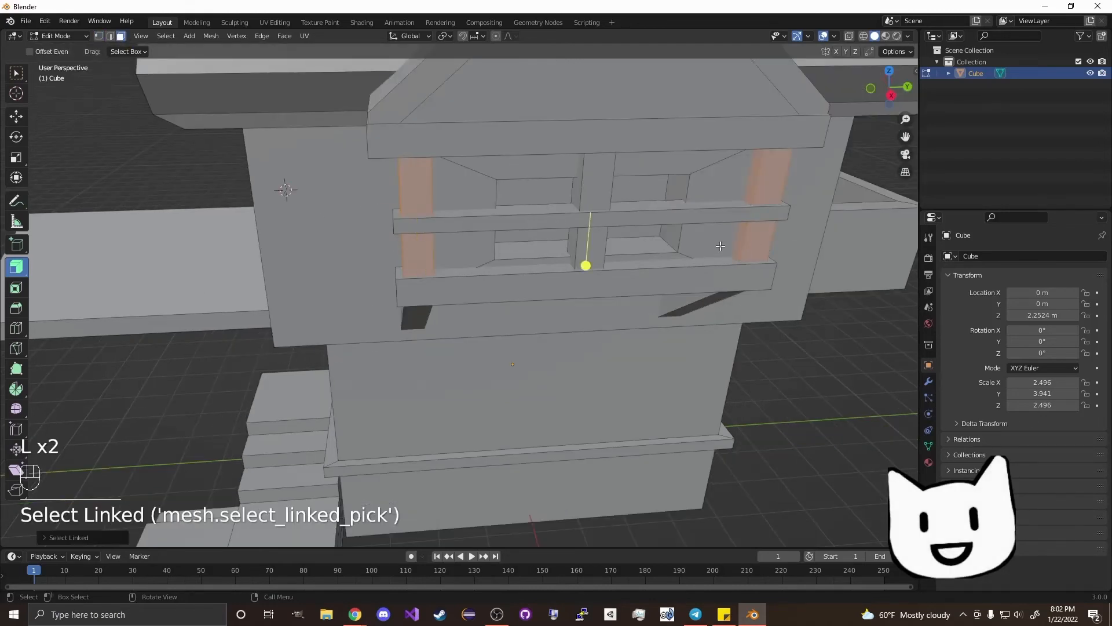
pyautogui.moveTo(720, 246); pyautogui.dragTo(531, 274, button='middle')
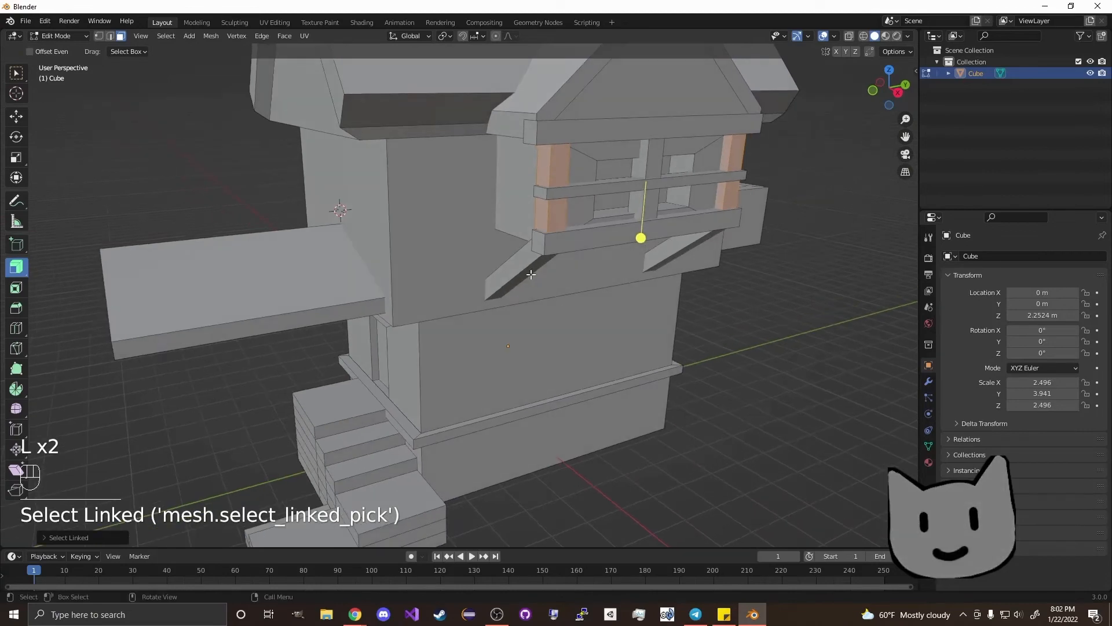
pyautogui.rightClick(559, 260)
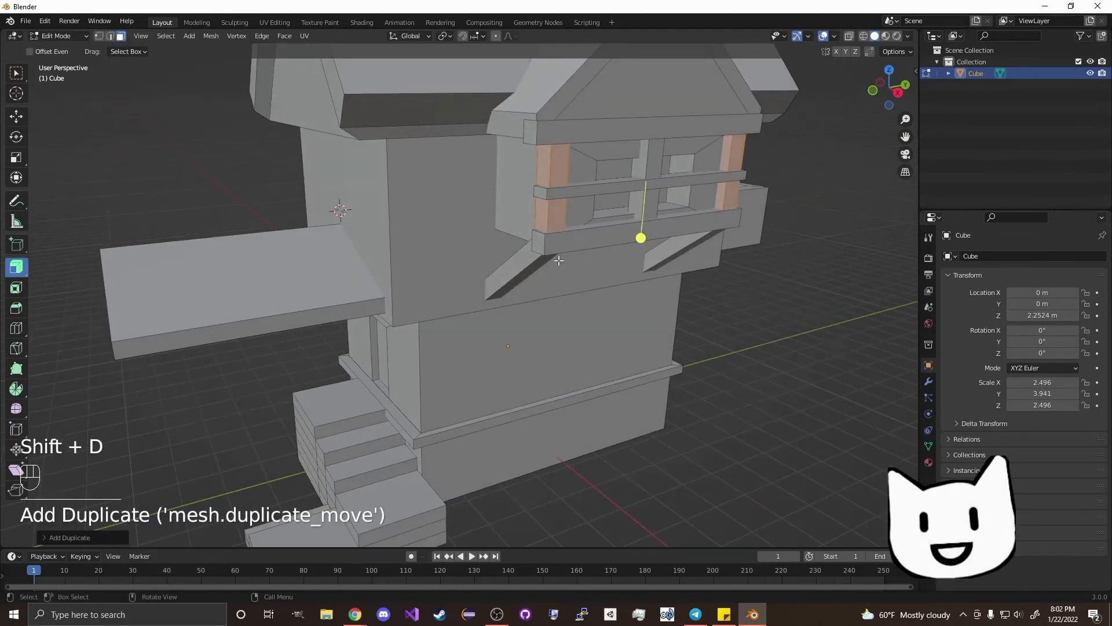
# Step: Move the duplicated posts down and forward to the entrance area beneath the gabled canopy
pyautogui.press('g')
pyautogui.click(212, 478)
pyautogui.moveTo(212, 478); pyautogui.dragTo(607, 427, button='middle')
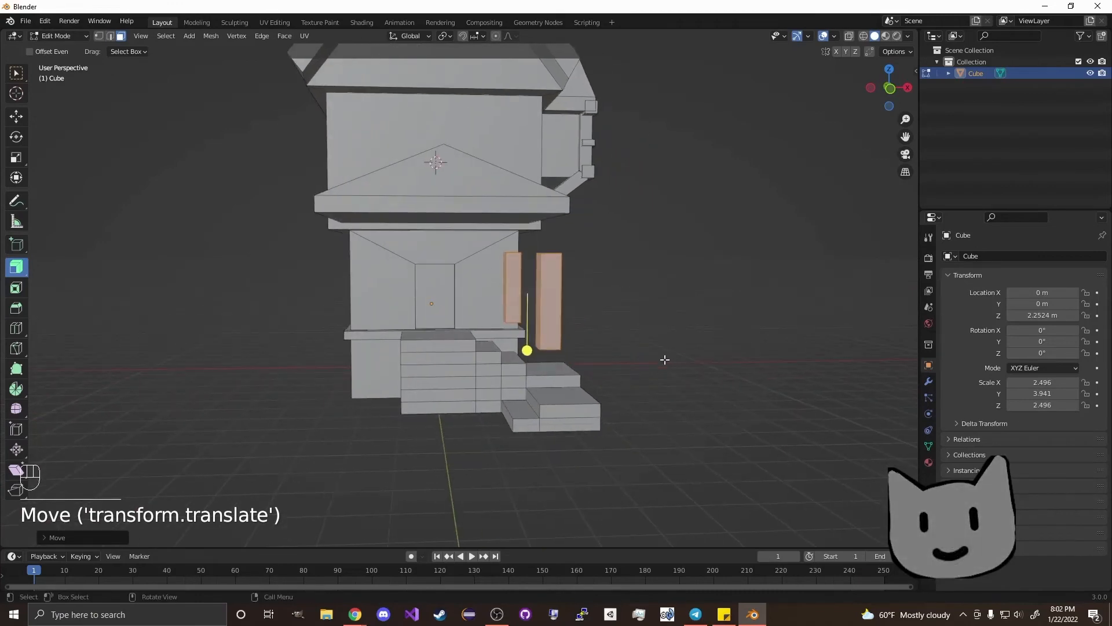
pyautogui.moveTo(665, 360); pyautogui.dragTo(341, 346, button='middle')
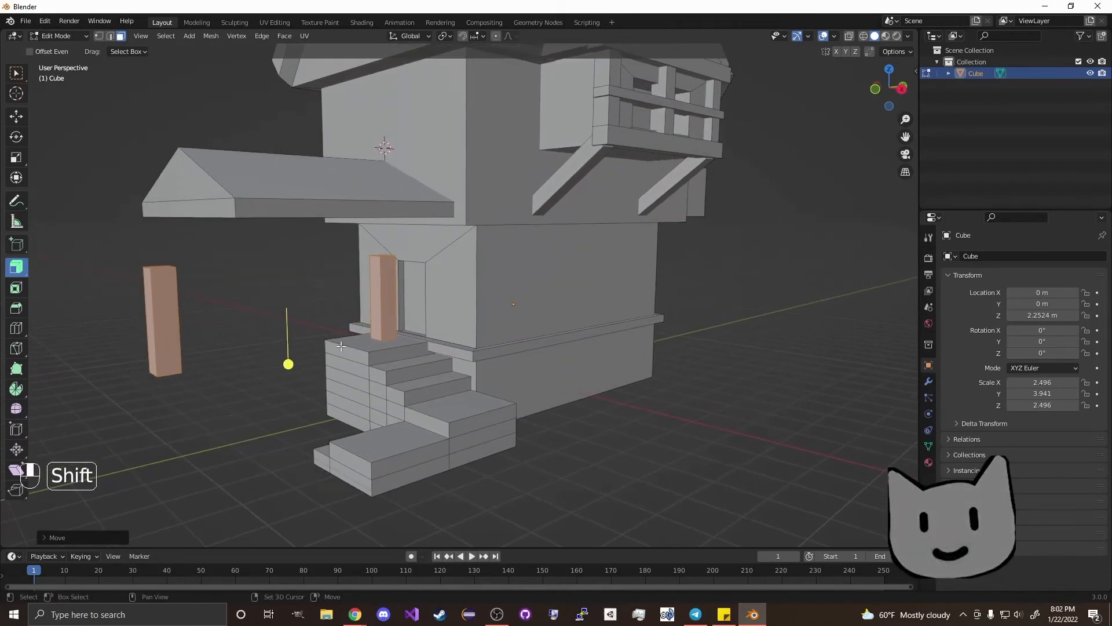
# Step: Move the two duplicated posts up so their tops sit against one side edge of the entrance canopy
pyautogui.moveTo(421, 297); pyautogui.dragTo(632, 324, button='middle')
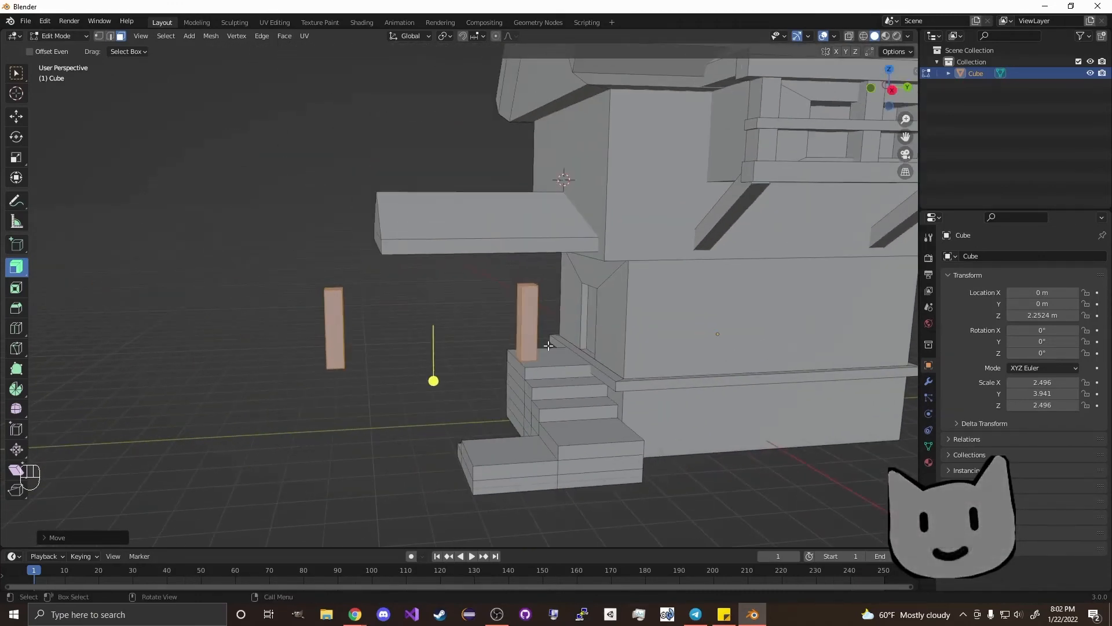
pyautogui.scroll(4, 578, 362)
pyautogui.keyDown('shift'); pyautogui.moveTo(578, 363); pyautogui.dragTo(536, 326, button='middle'); pyautogui.keyUp('shift')
pyautogui.press('g')
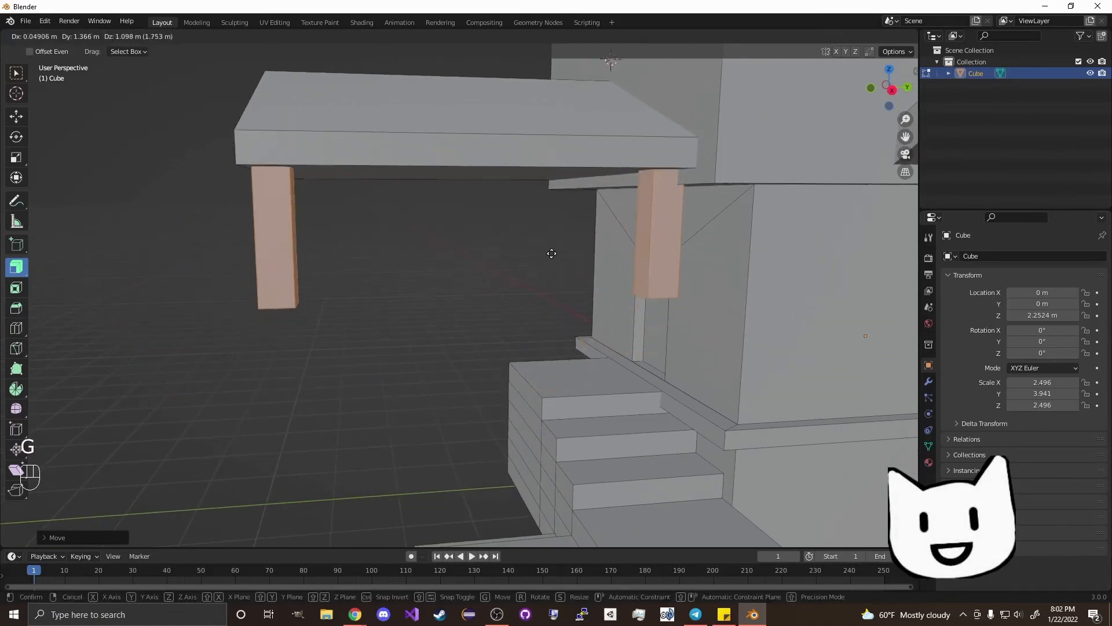
pyautogui.click(555, 254)
# Step: Duplicate the pair of canopy posts and move the copies about 4.3 m along negative X under the opposite canopy edge
pyautogui.moveTo(527, 256); pyautogui.dragTo(685, 285, button='middle')
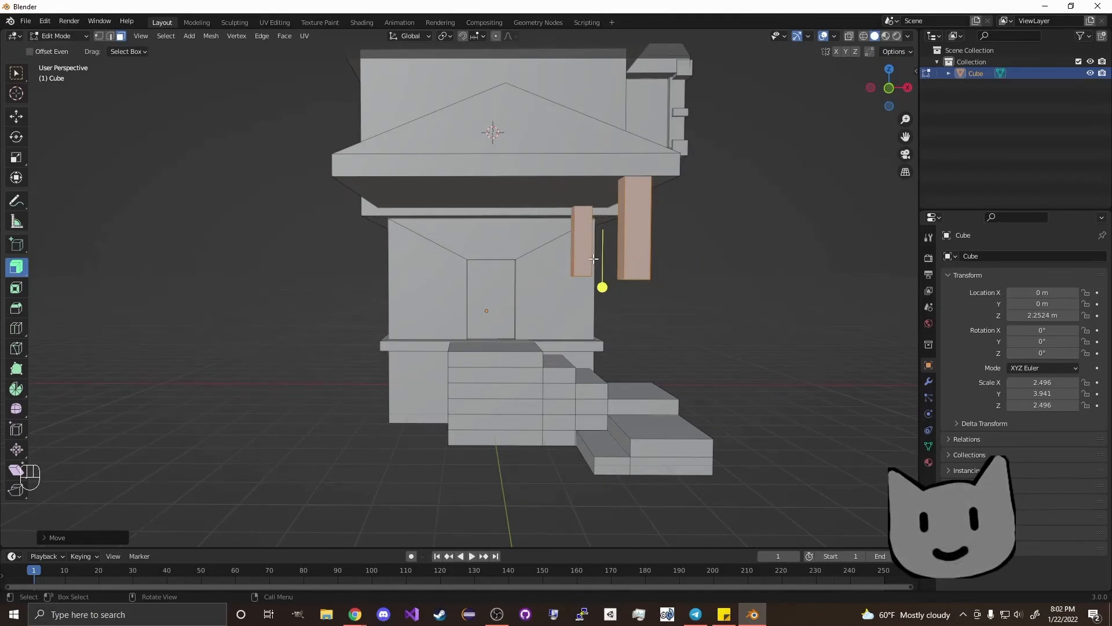
pyautogui.hotkey('shift', 'd')
pyautogui.rightClick(594, 258)
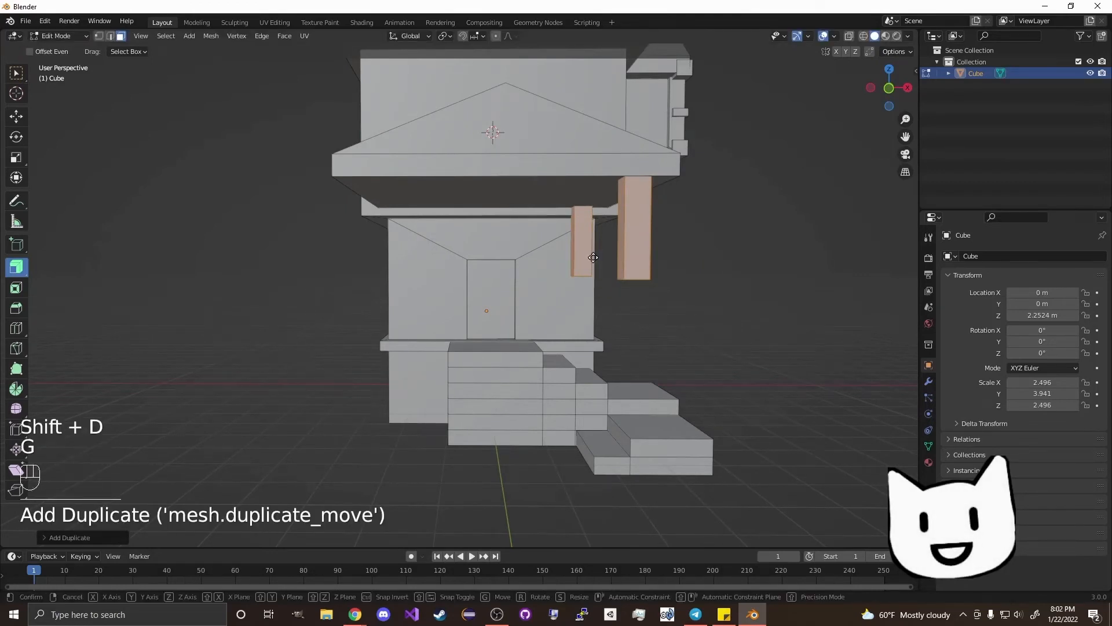
pyautogui.press('x')
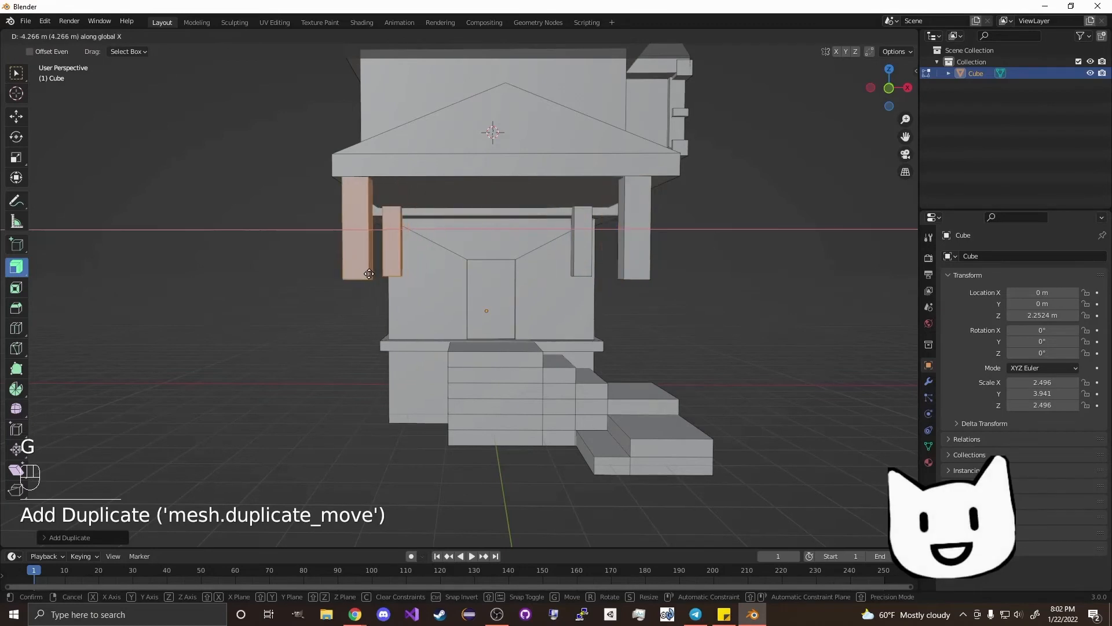
pyautogui.click(367, 272)
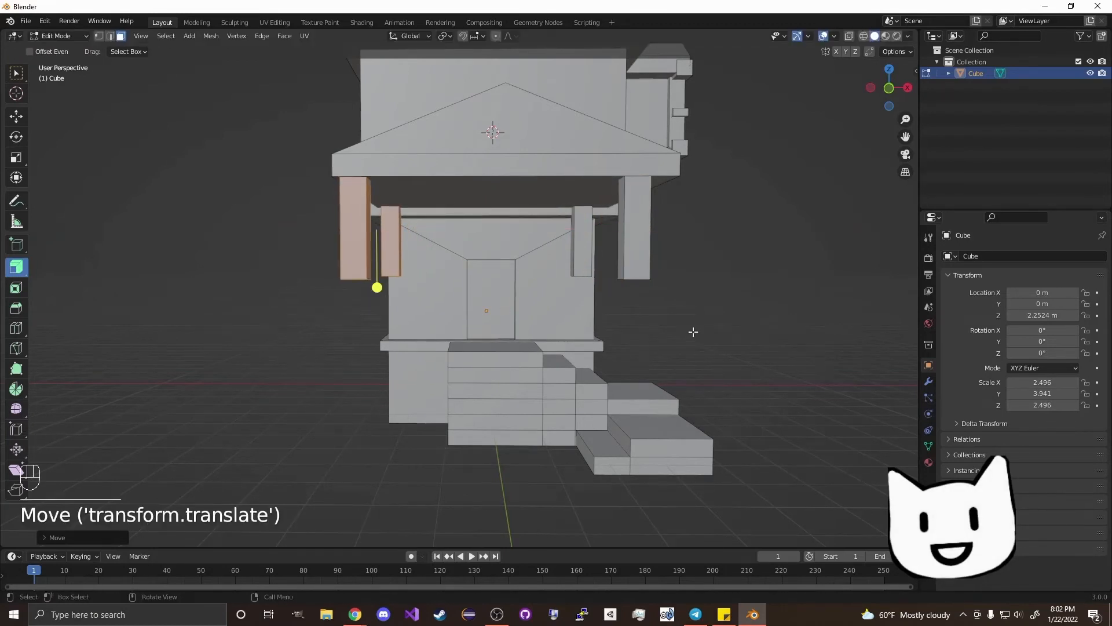
# Step: Select the bottom faces of all four canopy posts and lower them along Z to lengthen the posts
pyautogui.click(668, 325)
pyautogui.moveTo(668, 325); pyautogui.dragTo(648, 296, button='middle')
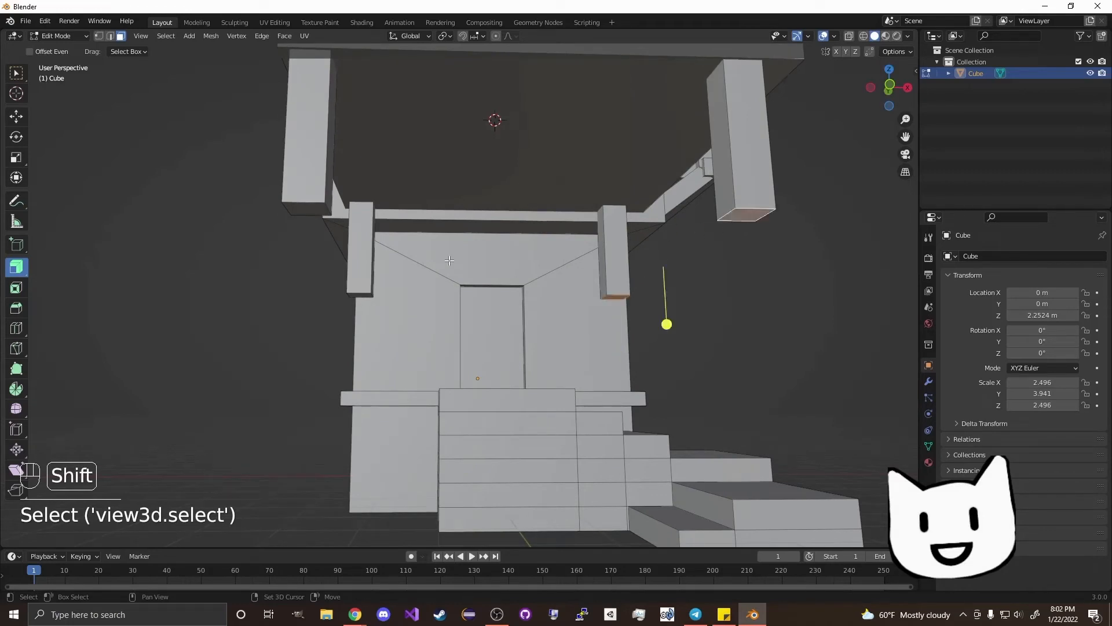
pyautogui.keyDown('shift'); pyautogui.click(354, 294); pyautogui.keyUp('shift')
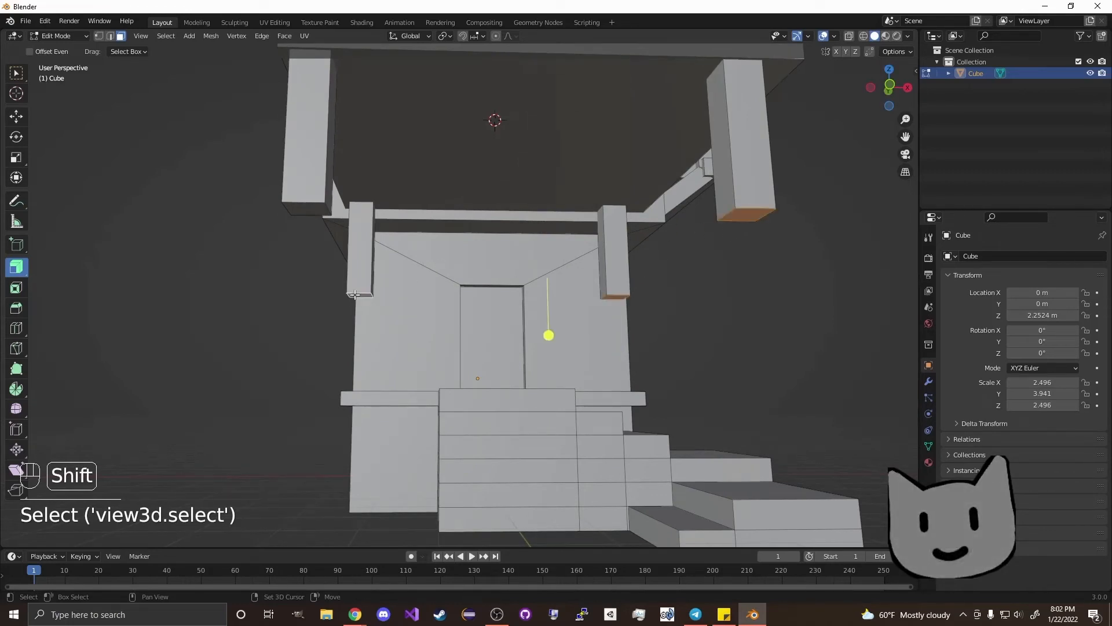
pyautogui.keyDown('shift'); pyautogui.click(310, 200); pyautogui.keyUp('shift')
pyautogui.keyDown('shift'); pyautogui.click(304, 211); pyautogui.keyUp('shift')
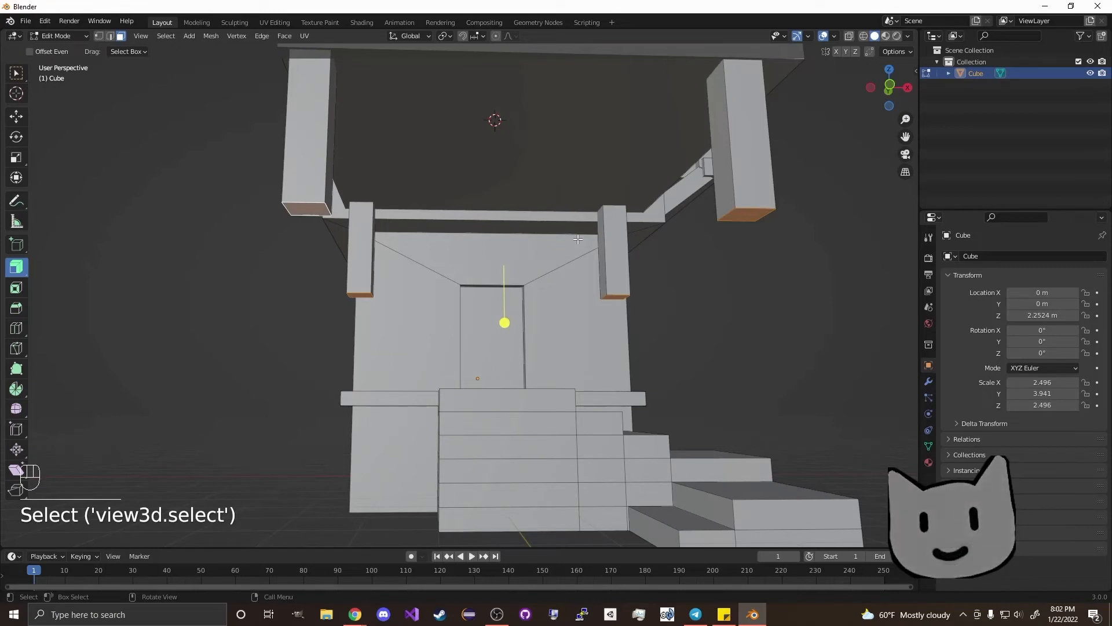
pyautogui.press('g')
pyautogui.press('z')
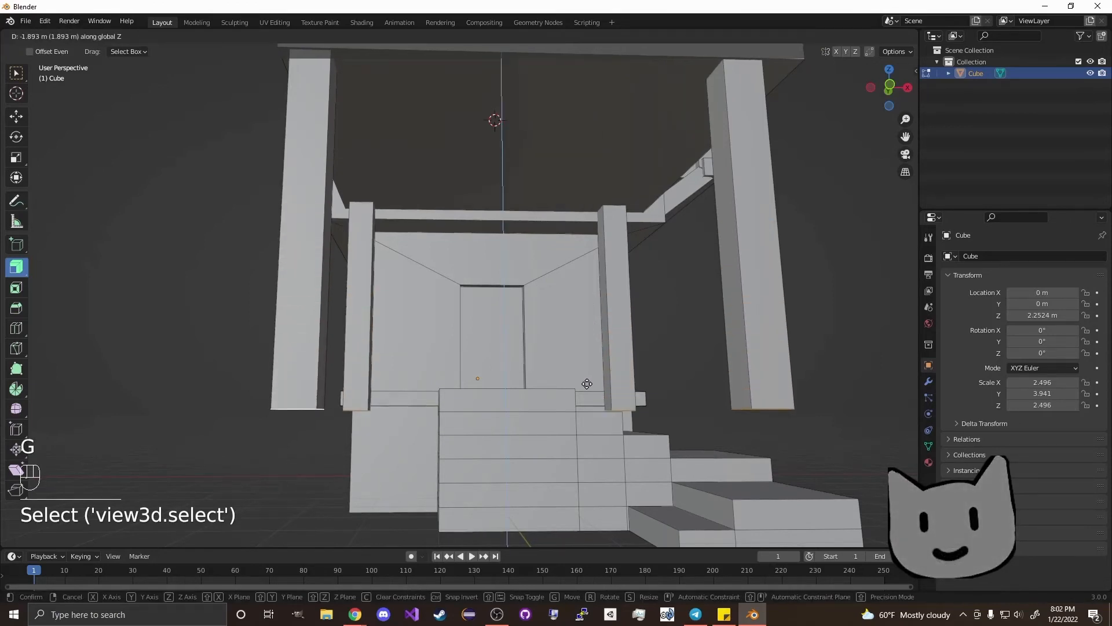
pyautogui.click(596, 414)
# Step: Select the two rear canopy posts as linked geometry and move them about 0.63 m along Y toward the house wall
pyautogui.keyDown('shift'); pyautogui.moveTo(596, 414); pyautogui.dragTo(585, 337, button='middle'); pyautogui.keyUp('shift')
pyautogui.click(226, 390)
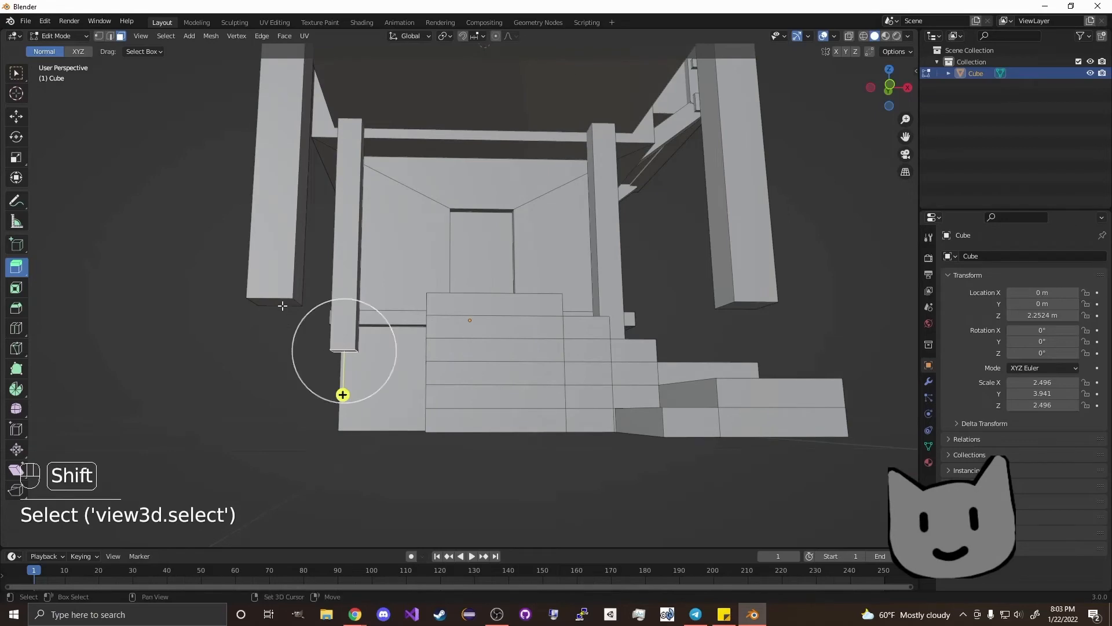
pyautogui.moveTo(632, 363); pyautogui.dragTo(761, 367, button='middle')
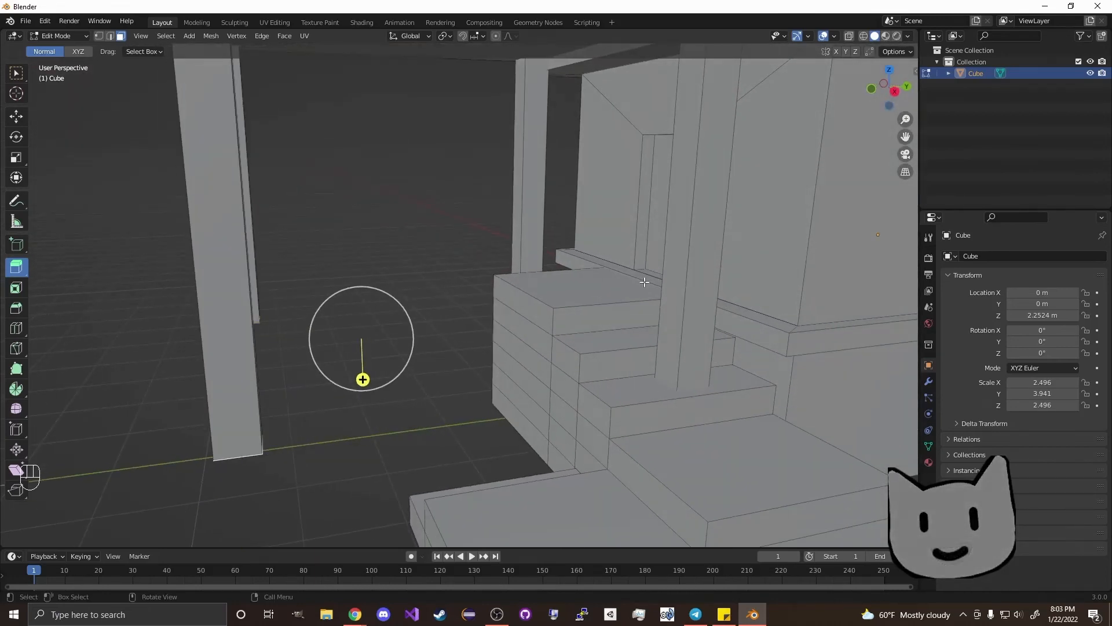
pyautogui.moveTo(211, 318); pyautogui.dragTo(196, 335, button='middle')
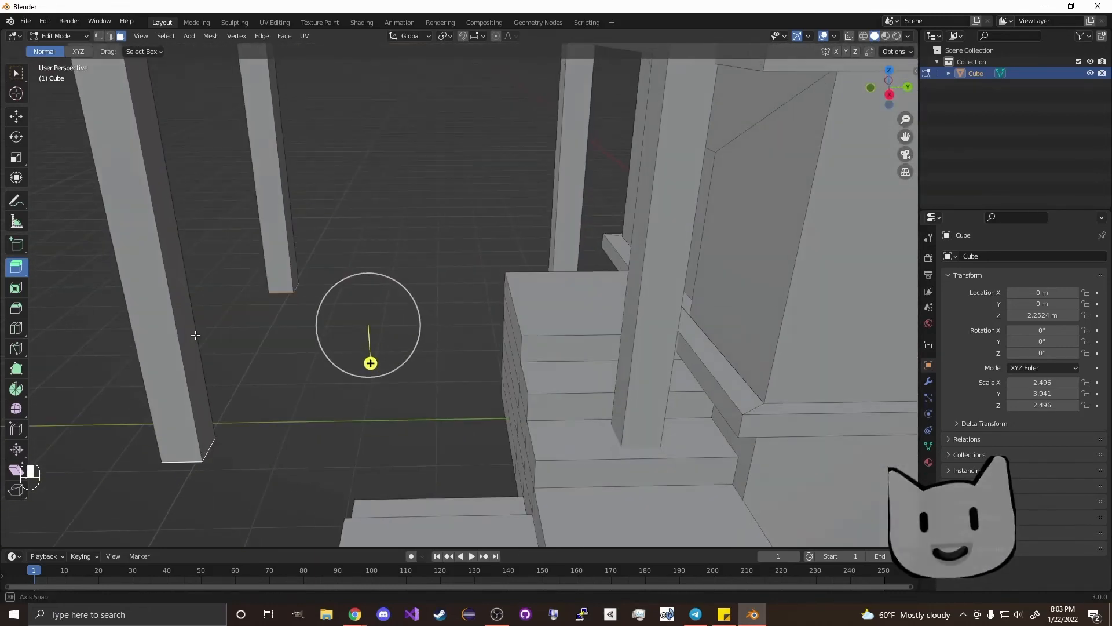
pyautogui.click(535, 186)
pyautogui.press('l')
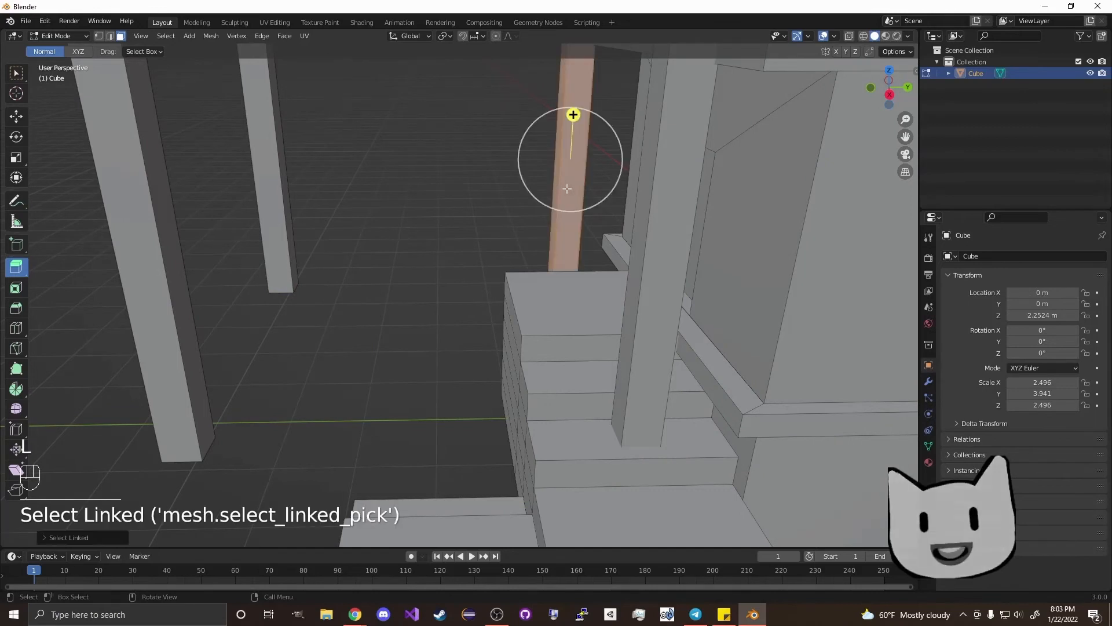
pyautogui.press('l')
pyautogui.press('g')
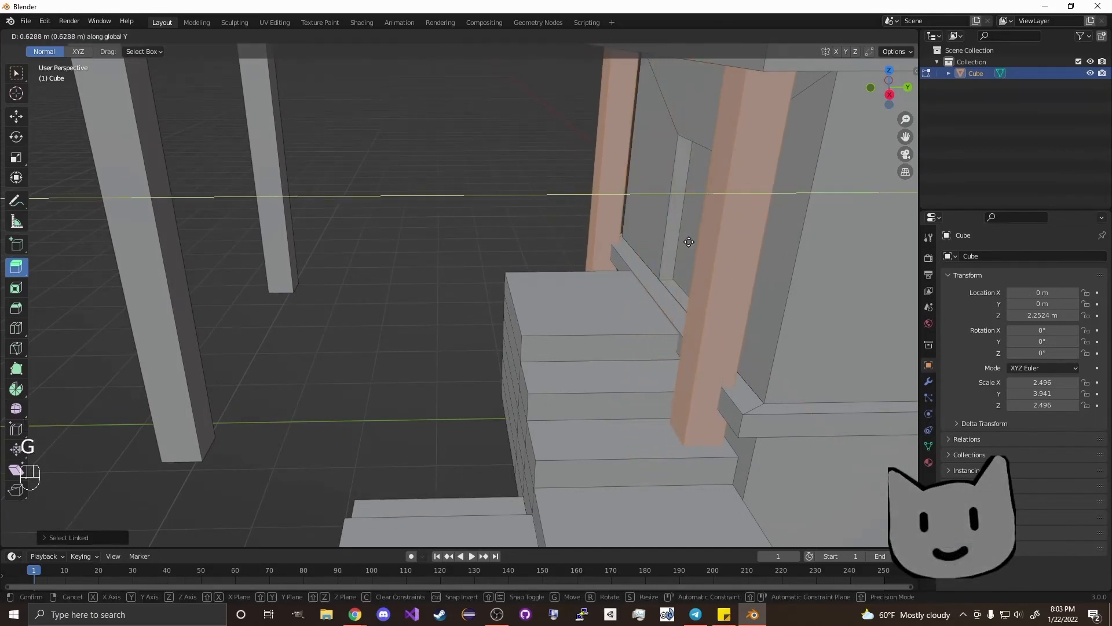
pyautogui.click(689, 242)
pyautogui.moveTo(367, 238); pyautogui.dragTo(293, 137, button='middle')
pyautogui.click(352, 326)
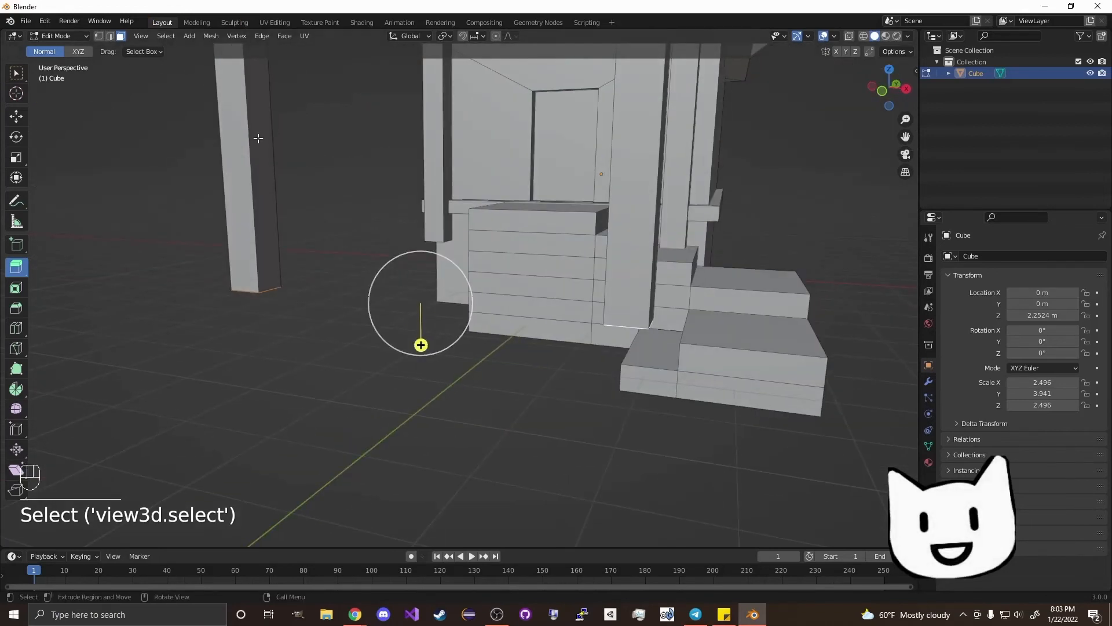
pyautogui.press('F3')
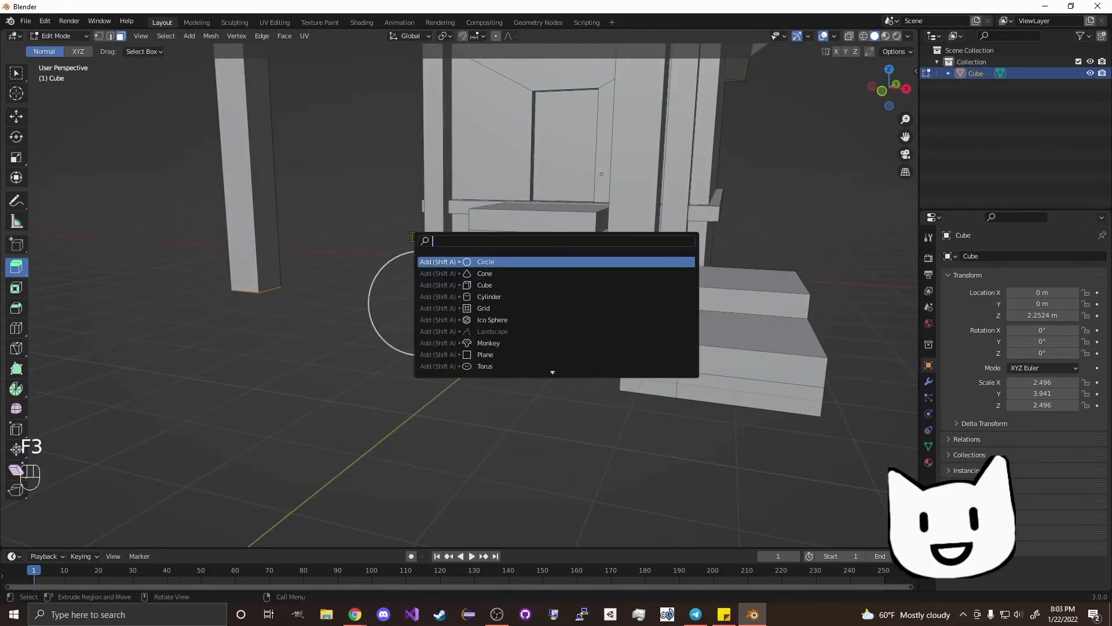
pyautogui.write('scale')
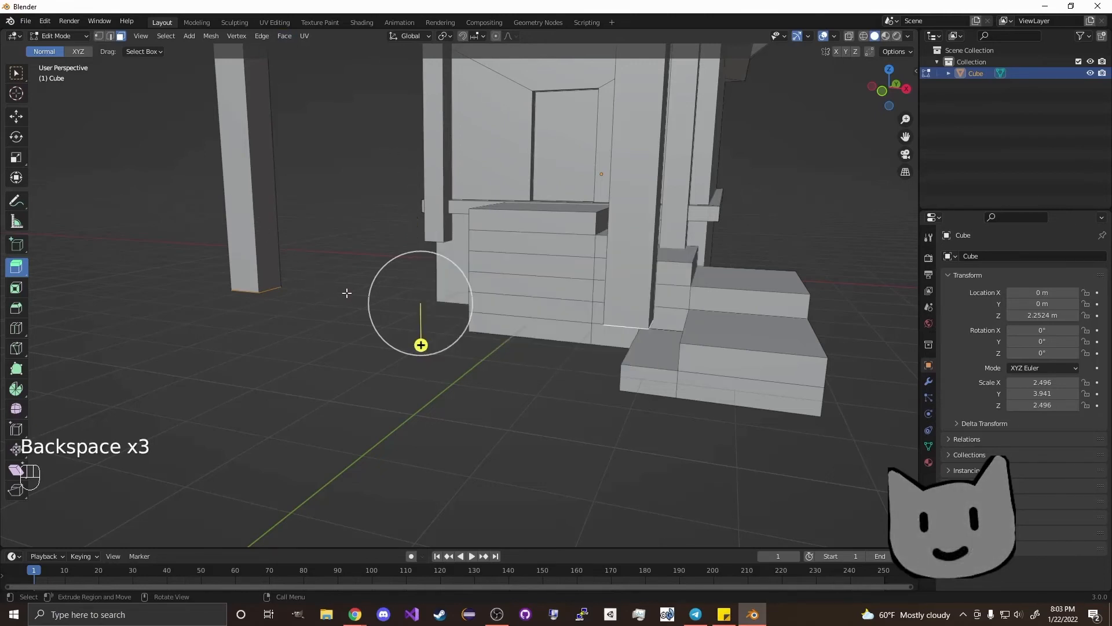
pyautogui.write('s')
pyautogui.click(411, 338)
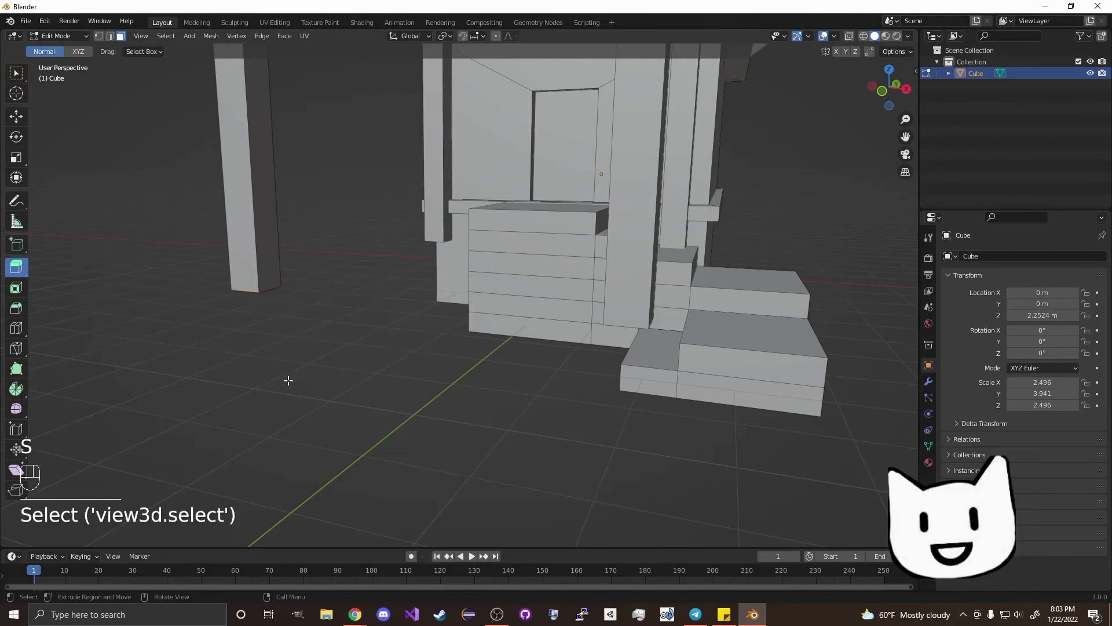
# Step: Extrude the front-left post's bottom face in place, scale it outward, and extrude it downward into a footing block
pyautogui.moveTo(288, 380); pyautogui.dragTo(355, 325, button='middle')
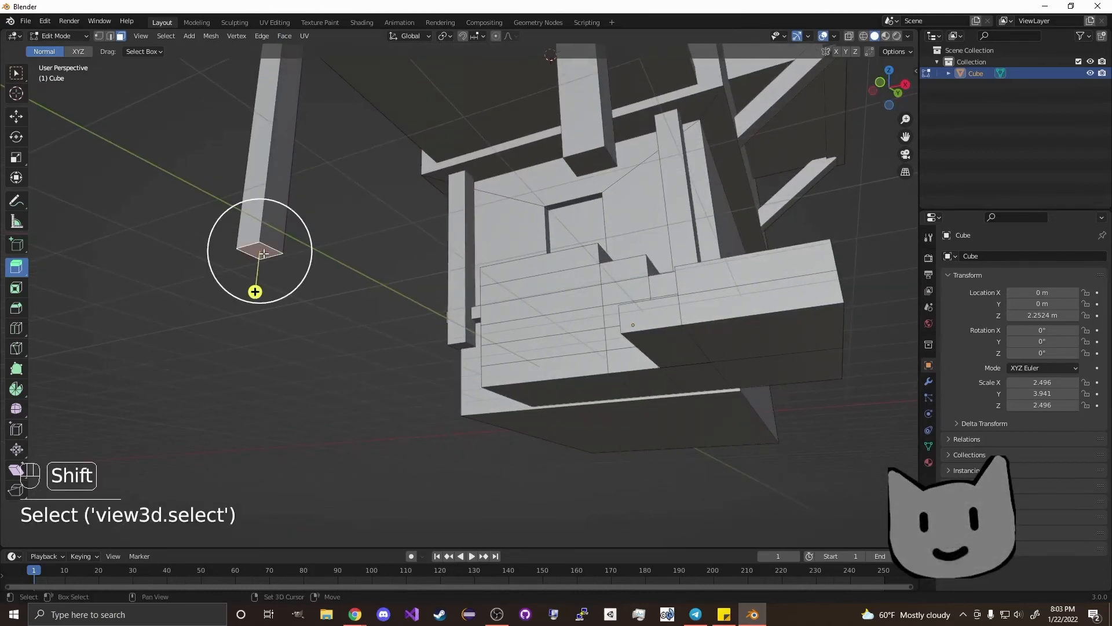
pyautogui.press('e')
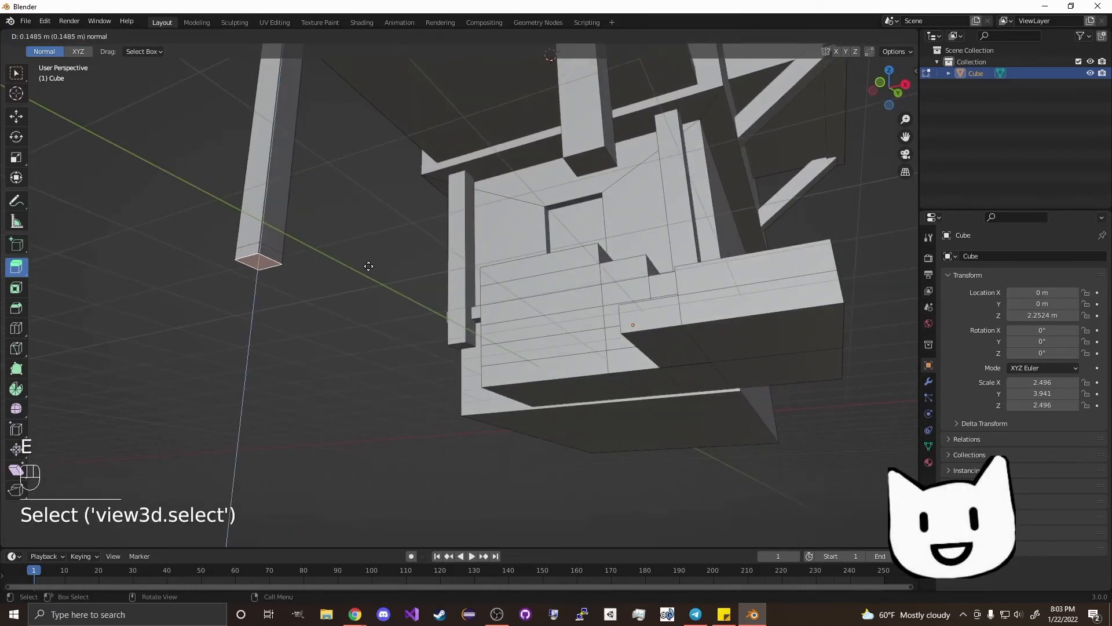
pyautogui.click(375, 261)
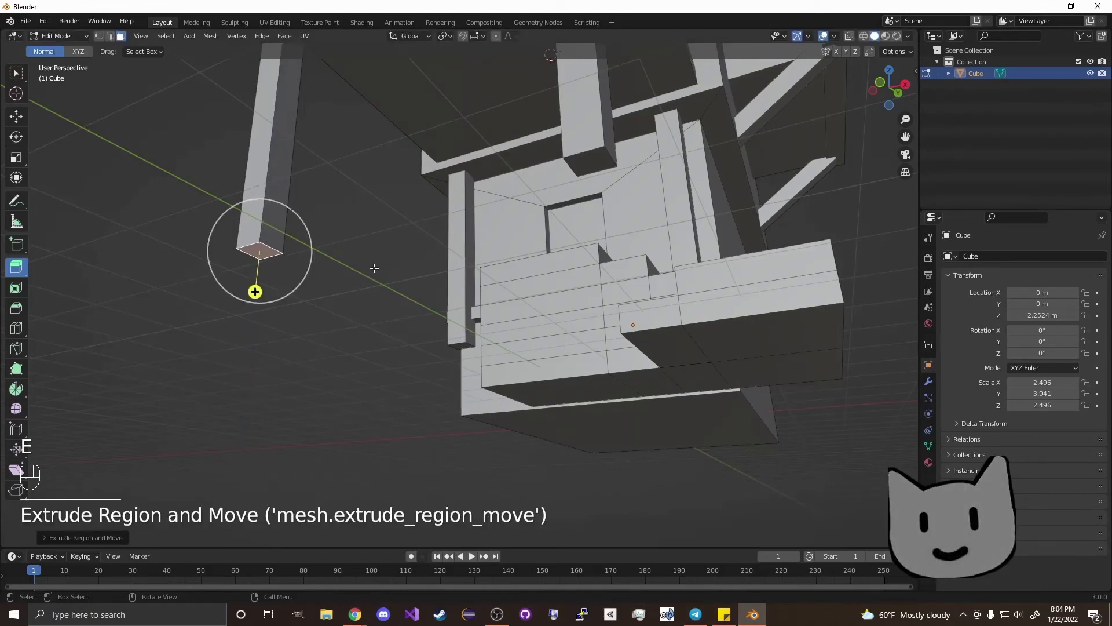
pyautogui.press('s')
pyautogui.click(406, 277)
pyautogui.moveTo(405, 277); pyautogui.dragTo(412, 314, button='middle')
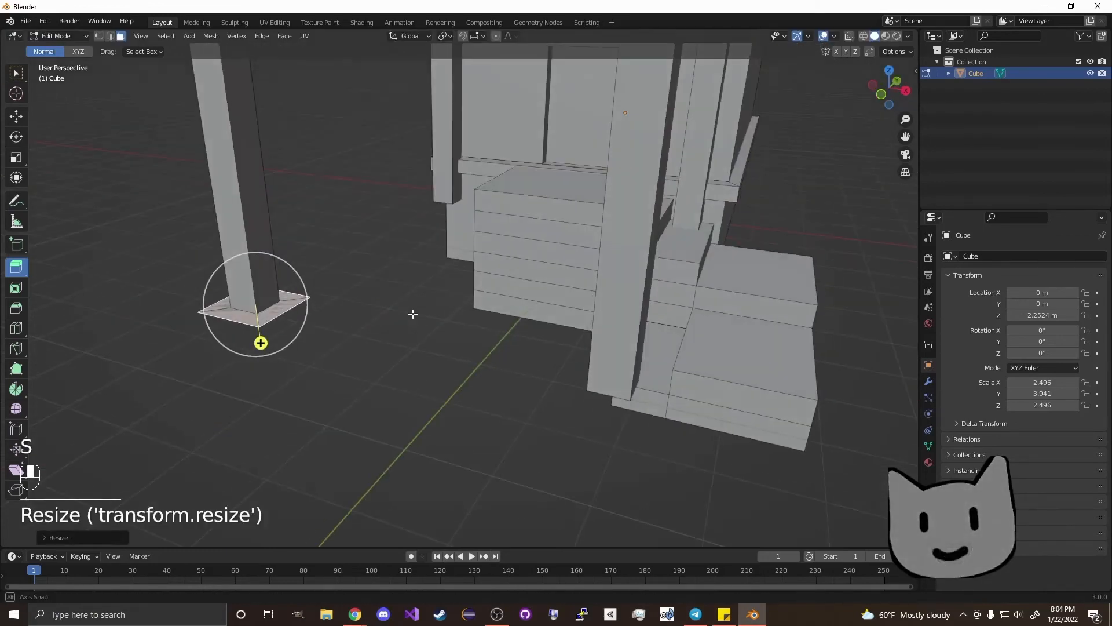
pyautogui.press('e')
pyautogui.click(423, 385)
# Step: Give the front-right post a matching wider footing by extruding and enlarging its bottom face, with a block depth of about 1.38 m
pyautogui.moveTo(427, 379); pyautogui.dragTo(690, 224, button='middle')
pyautogui.click(689, 223)
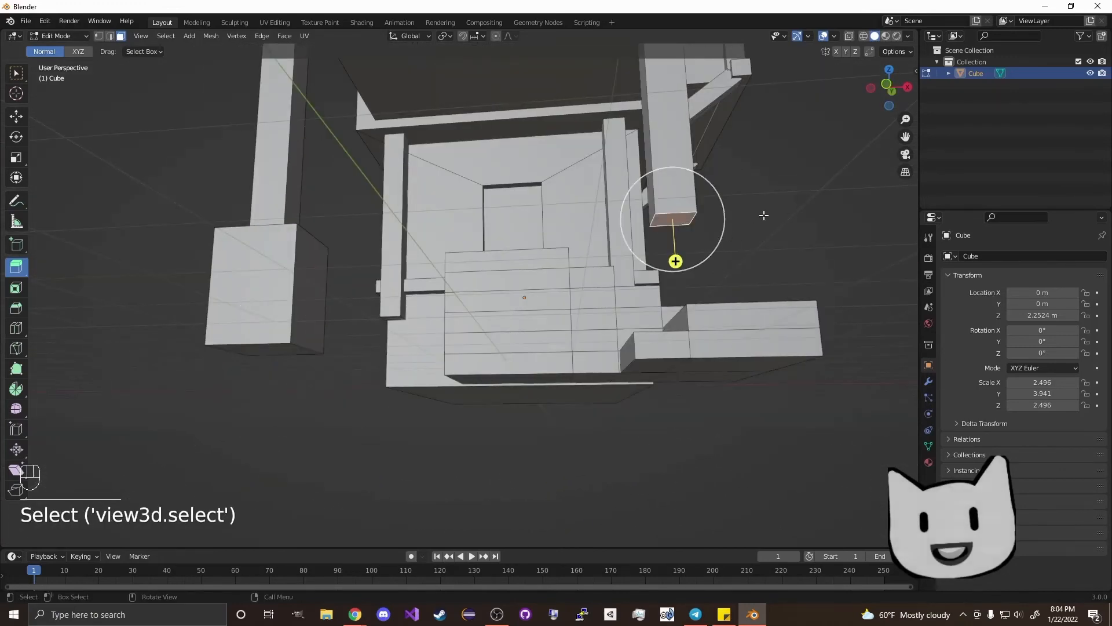
pyautogui.press('s')
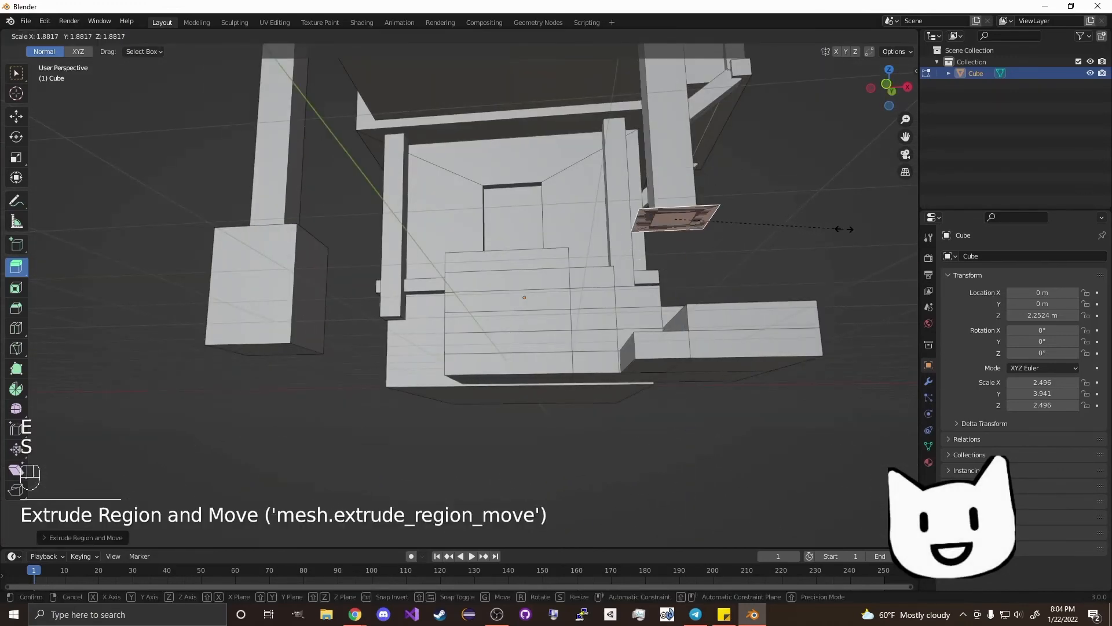
pyautogui.click(673, 258)
pyautogui.moveTo(672, 259); pyautogui.dragTo(682, 330, button='middle')
pyautogui.press('e')
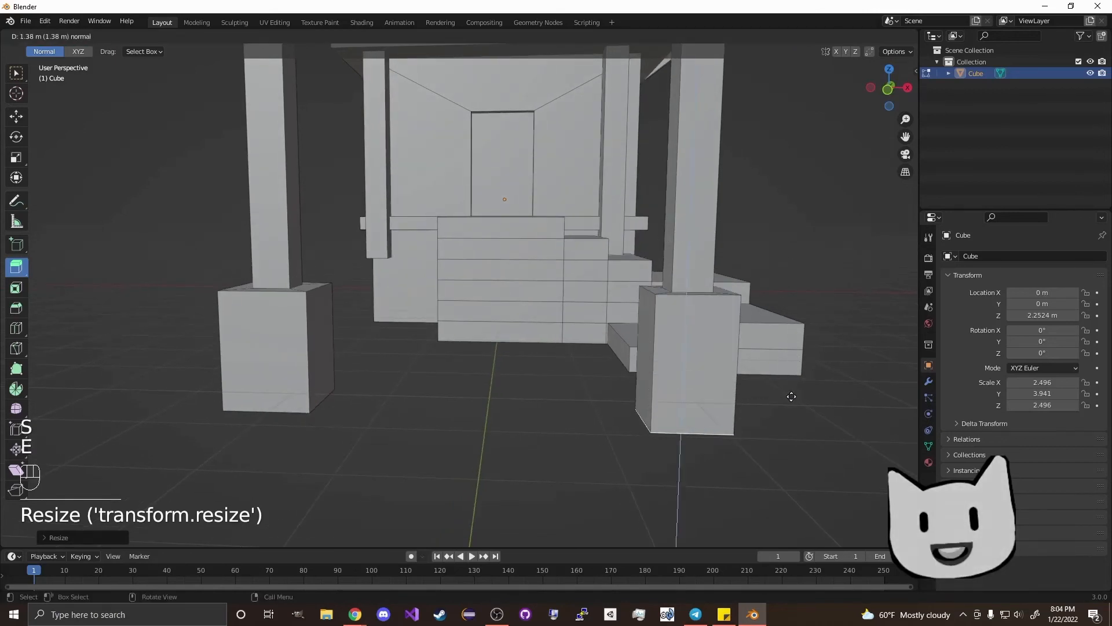
pyautogui.click(791, 396)
# Step: Extrude and widen the rear-left post's bottom face, and extrude it down about 1.5 m to form its footing block
pyautogui.scroll(-4, 680, 355)
pyautogui.moveTo(720, 245); pyautogui.dragTo(745, 258, button='middle')
pyautogui.scroll(5, 338, 250)
pyautogui.moveTo(337, 251); pyautogui.dragTo(403, 208, button='middle')
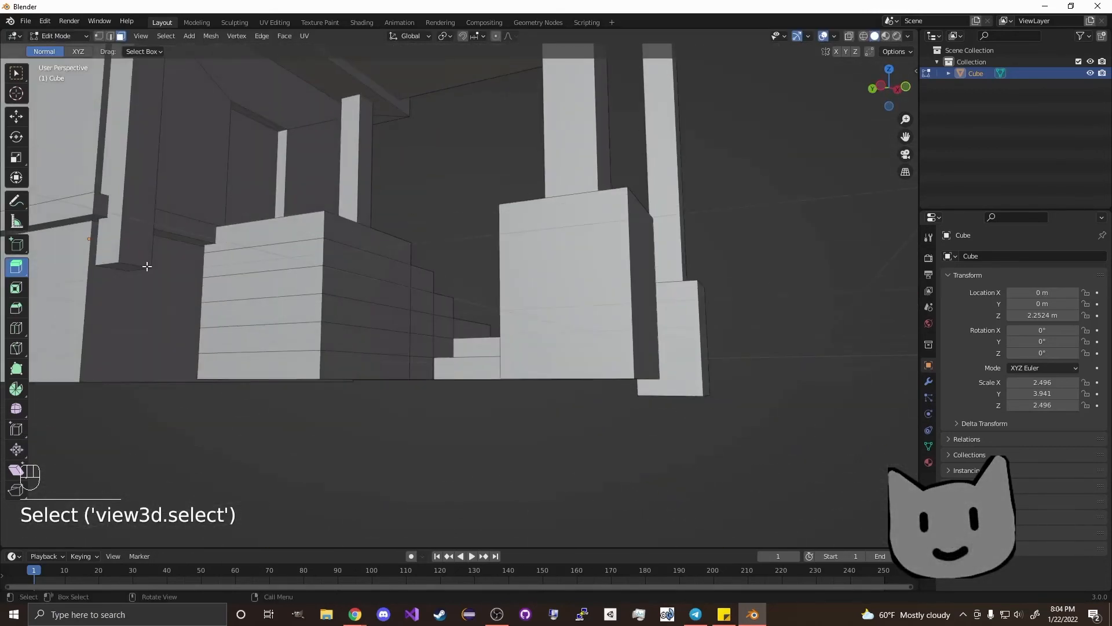
pyautogui.moveTo(459, 239); pyautogui.dragTo(448, 252, button='middle')
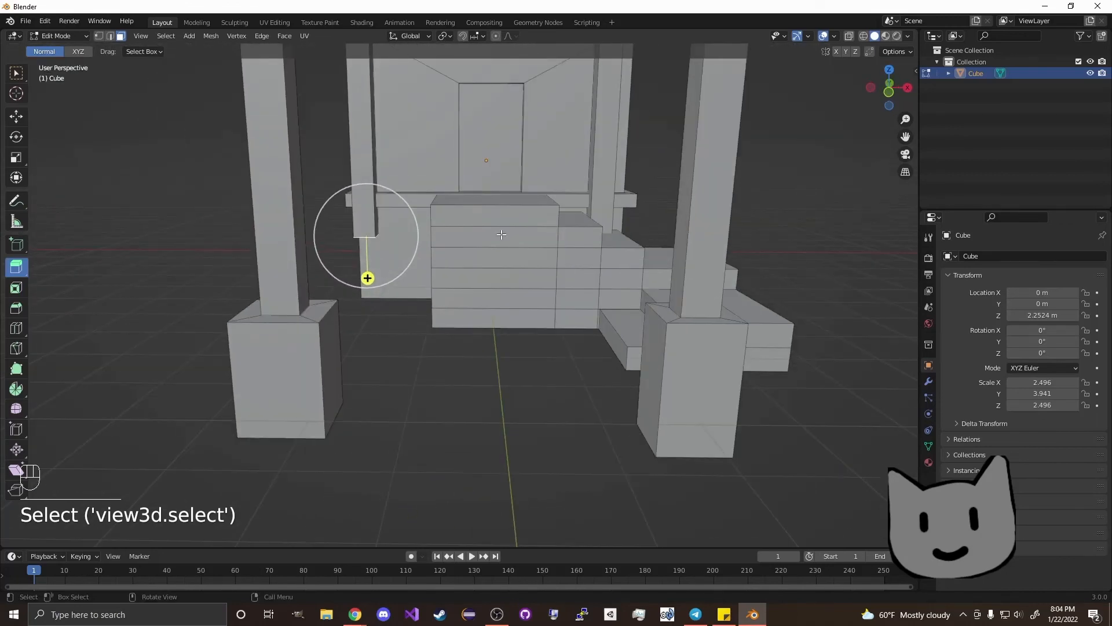
pyautogui.press('e')
pyautogui.press('s')
pyautogui.click(367, 277)
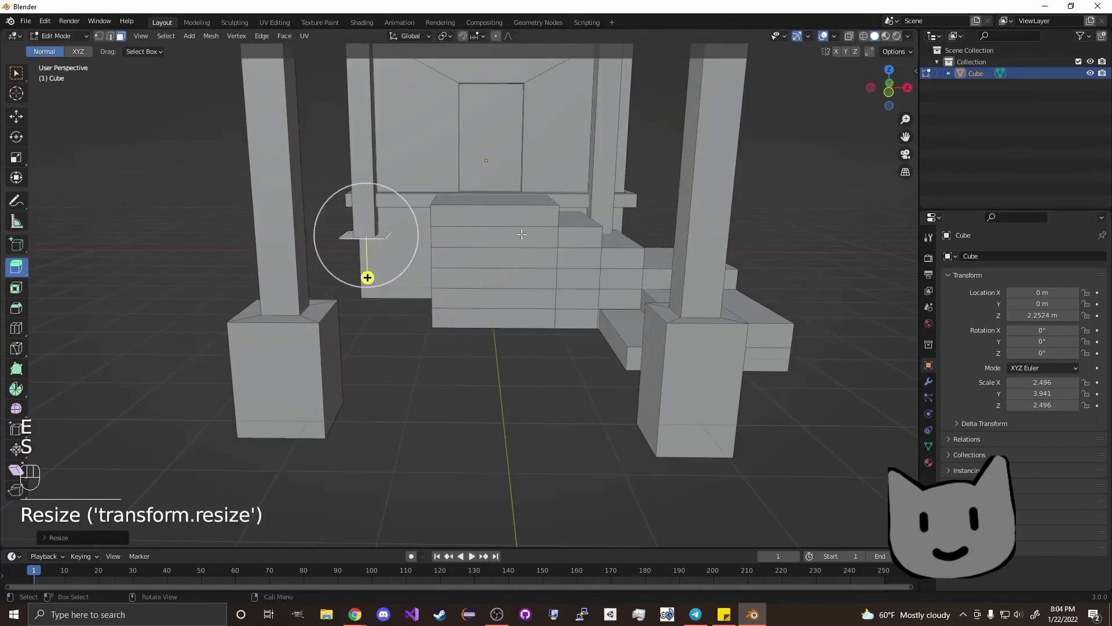
pyautogui.press('s')
pyautogui.click(367, 277)
pyautogui.press('s')
pyautogui.click(368, 277)
pyautogui.press('e')
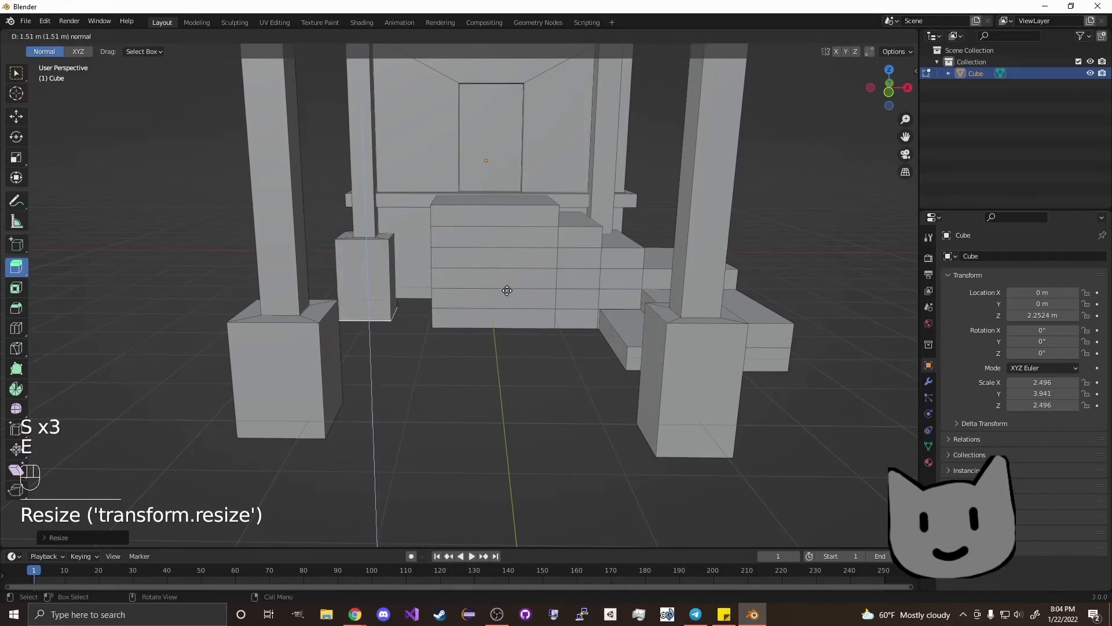
pyautogui.click(370, 361)
# Step: Switch the viewport to material preview and set the house's base material colour to warm beige, H 0.108, S 0.220, V 0.800
pyautogui.scroll(-3, 505, 296)
pyautogui.moveTo(657, 224); pyautogui.dragTo(628, 321, button='middle')
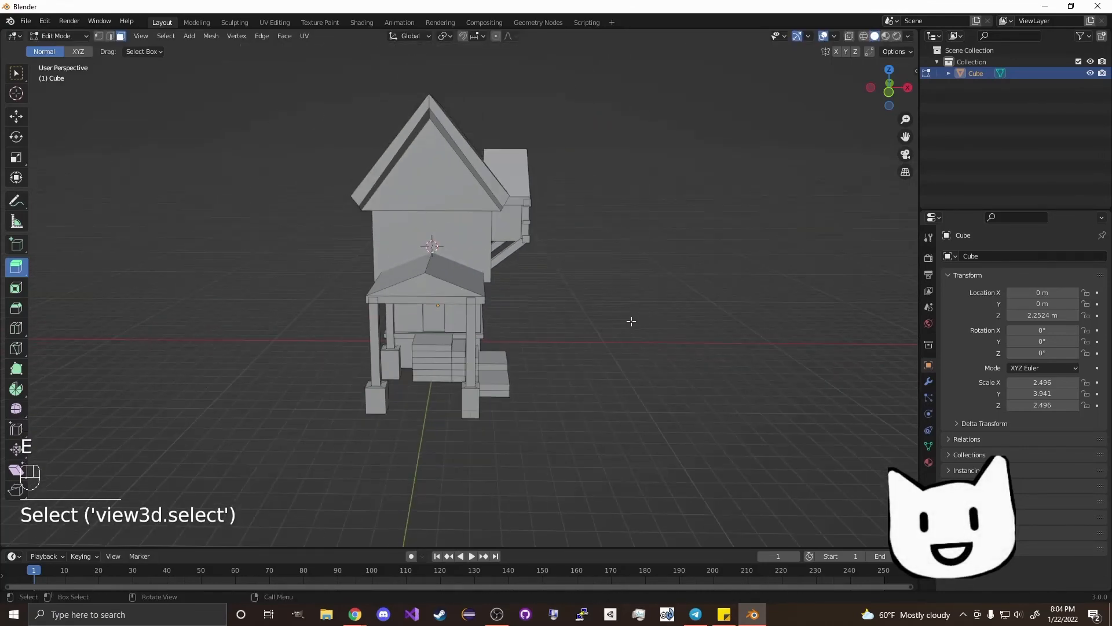
pyautogui.scroll(3, 488, 324)
pyautogui.scroll(-3, 488, 324)
pyautogui.moveTo(487, 325); pyautogui.dragTo(585, 325, button='middle')
pyautogui.scroll(3, 523, 329)
pyautogui.scroll(3, 585, 324)
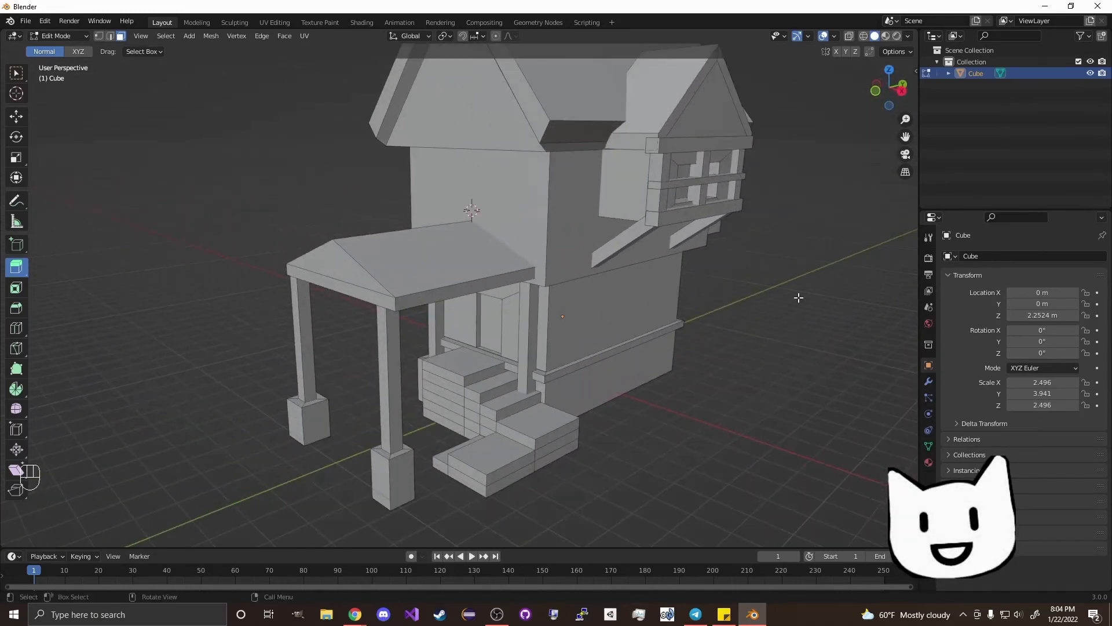
pyautogui.click(886, 36)
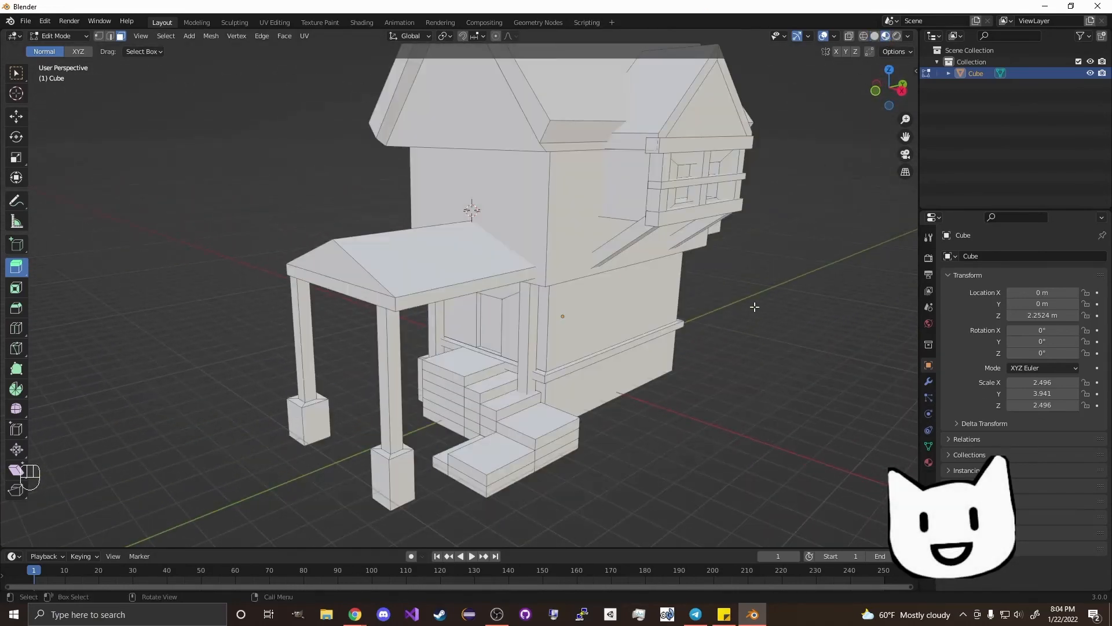
pyautogui.click(928, 461)
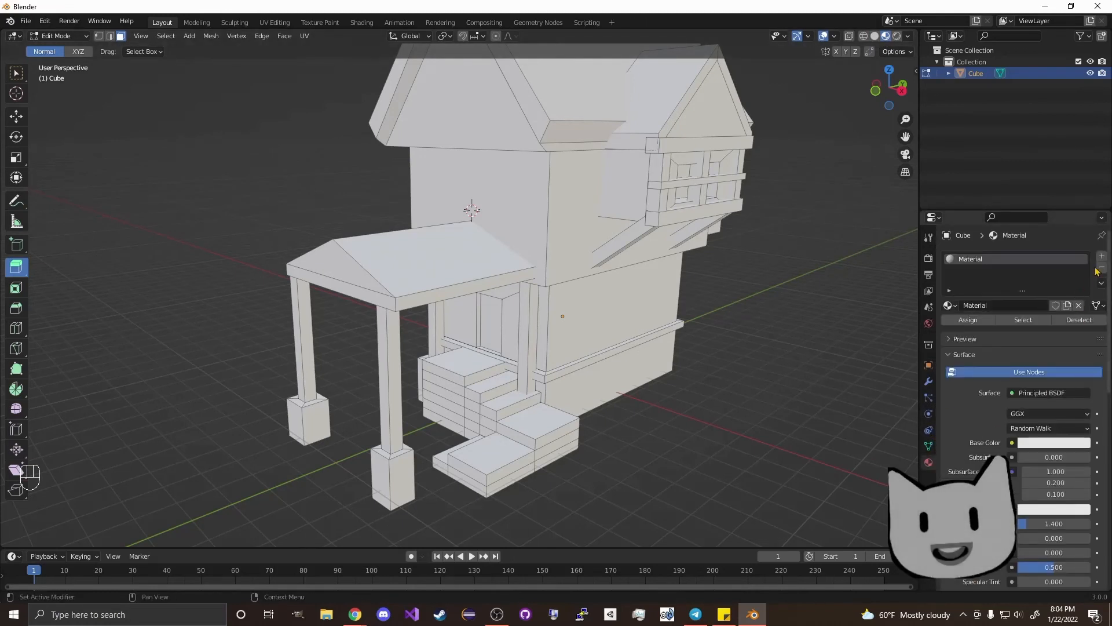
pyautogui.click(1050, 446)
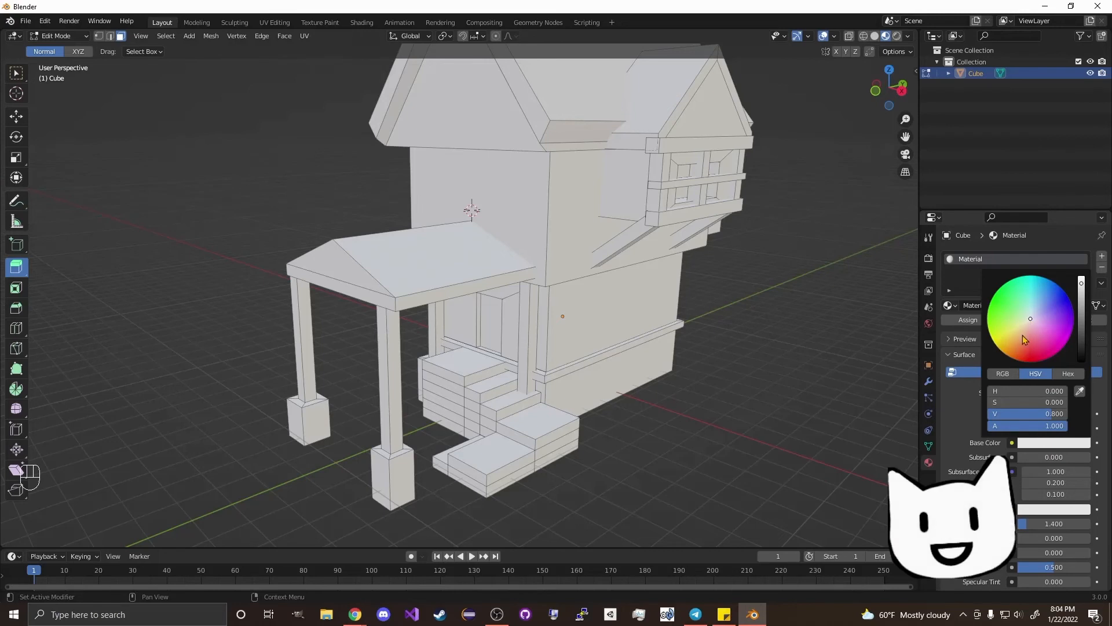
pyautogui.moveTo(1023, 335); pyautogui.dragTo(1024, 325)
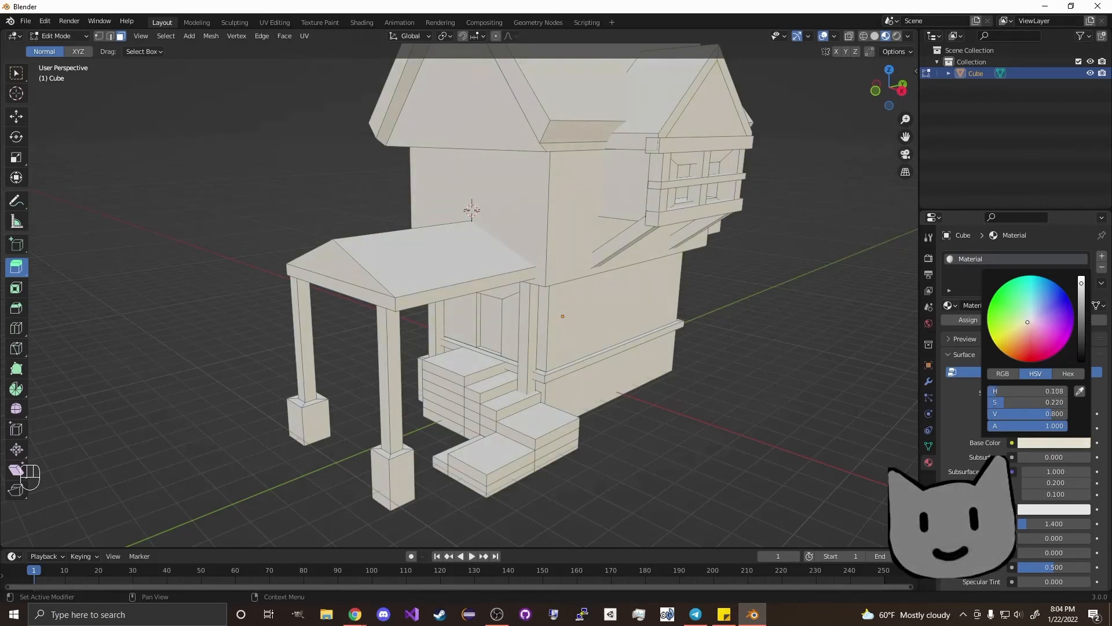
# Step: Select the dormer's window framing beams, its two diagonal braces and all four canopy posts as linked geometry
pyautogui.keyDown('shift'); pyautogui.moveTo(721, 335); pyautogui.dragTo(729, 378, button='middle'); pyautogui.keyUp('shift')
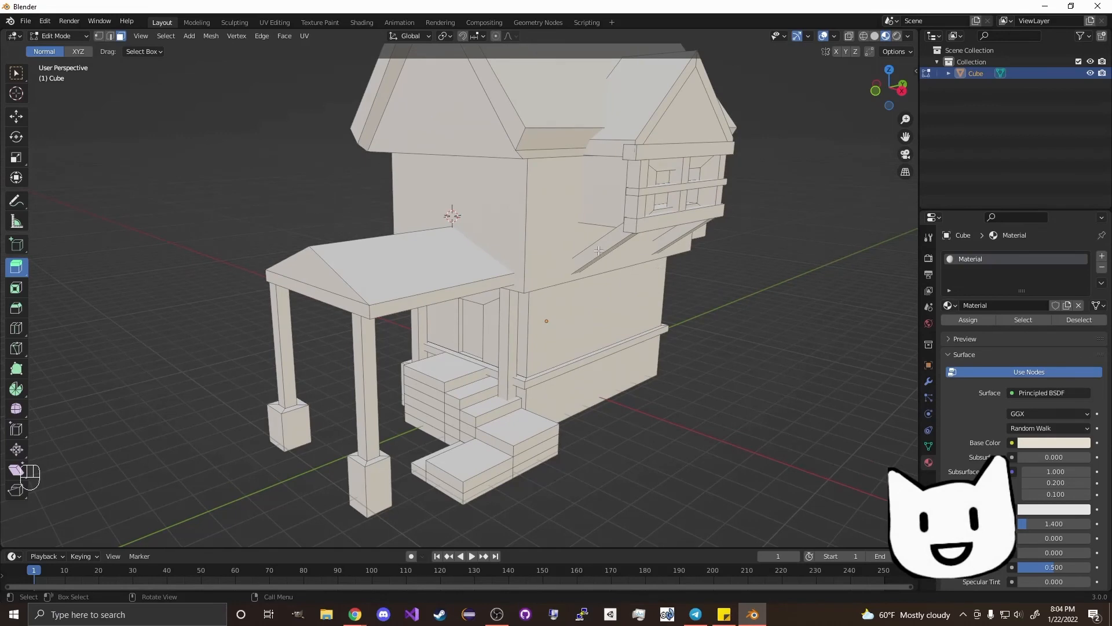
pyautogui.press('l')
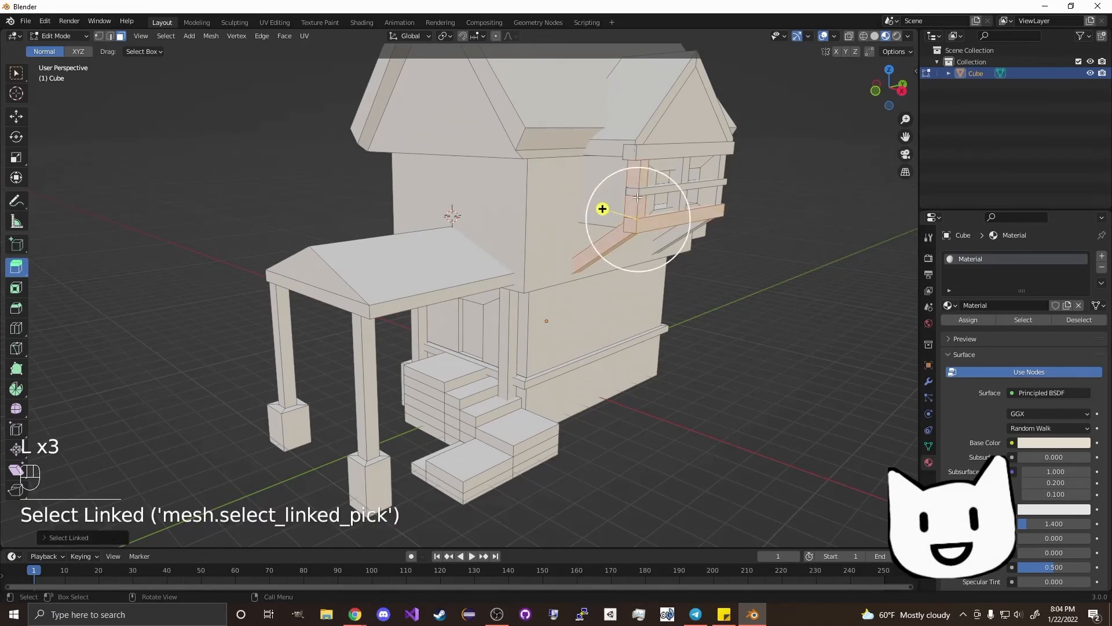
pyautogui.press('l')
pyautogui.moveTo(613, 199); pyautogui.dragTo(659, 214, button='middle')
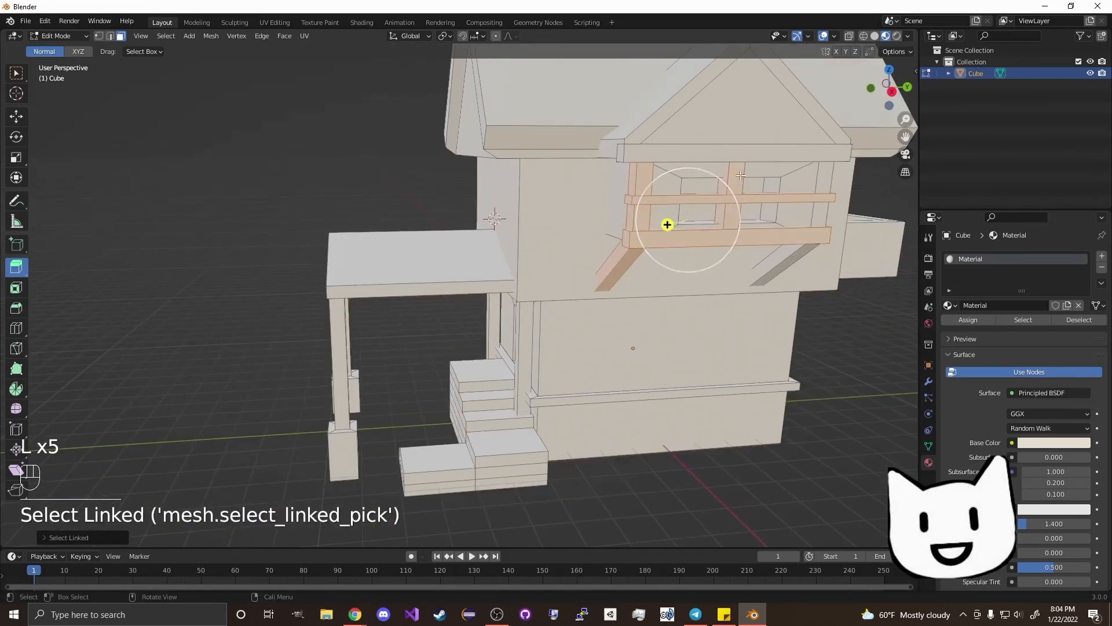
pyautogui.press('l')
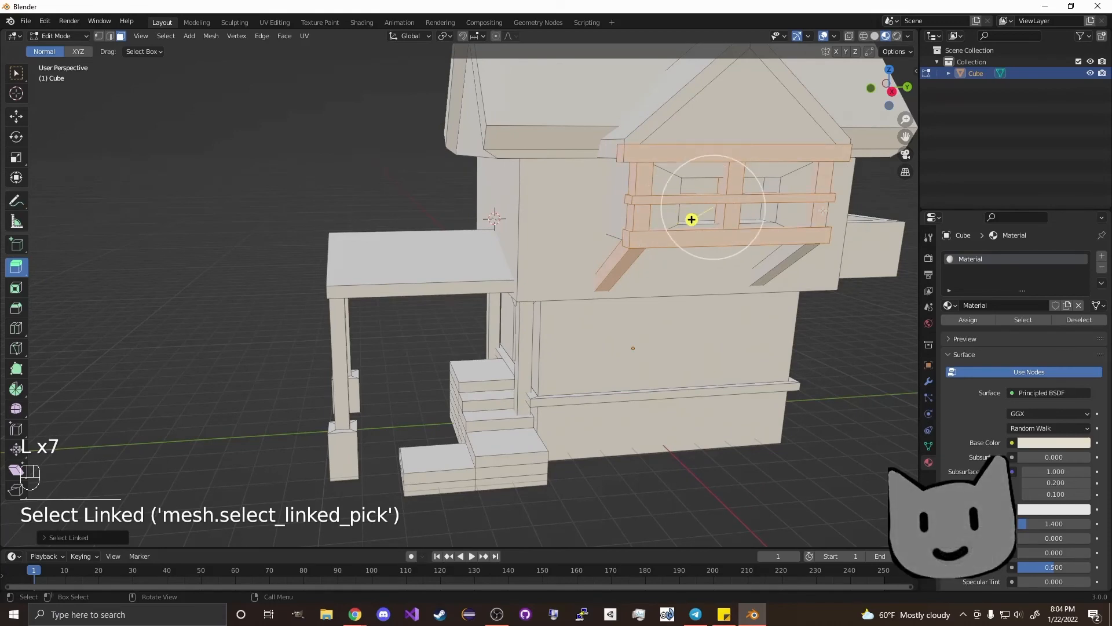
pyautogui.press('l')
pyautogui.moveTo(699, 211); pyautogui.dragTo(590, 207, button='middle')
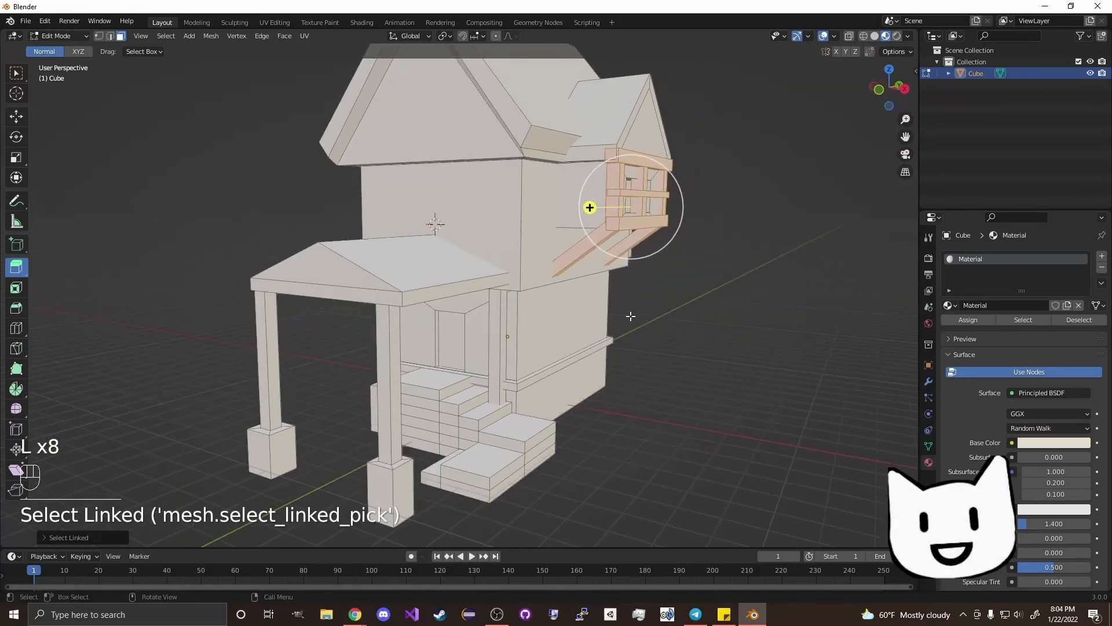
pyautogui.press('l')
pyautogui.press('l')
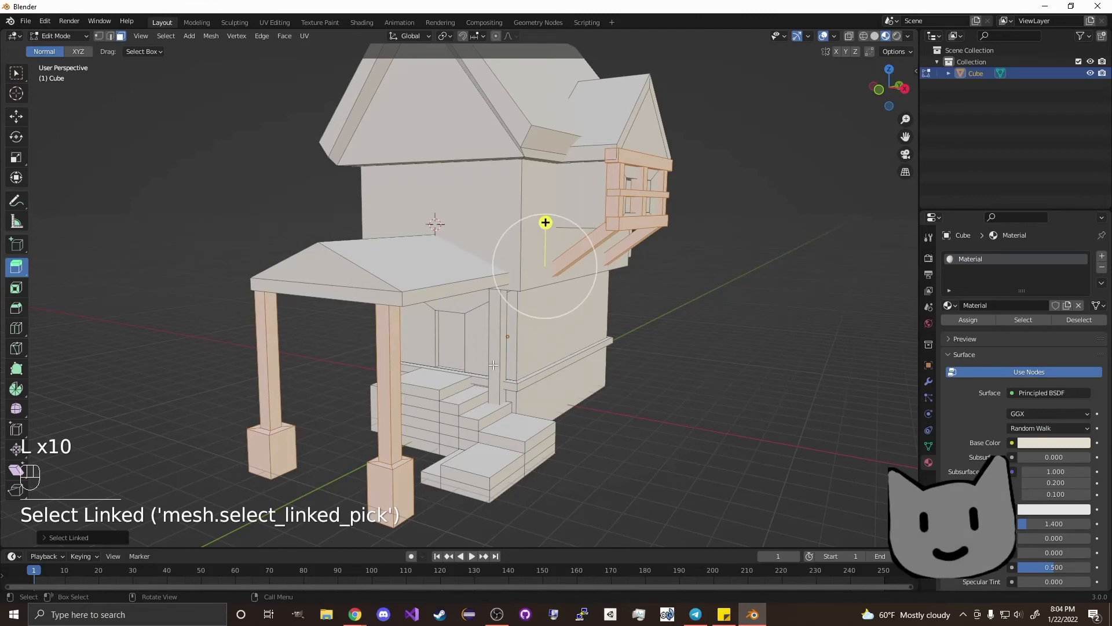
pyautogui.moveTo(423, 359); pyautogui.dragTo(441, 352, button='middle')
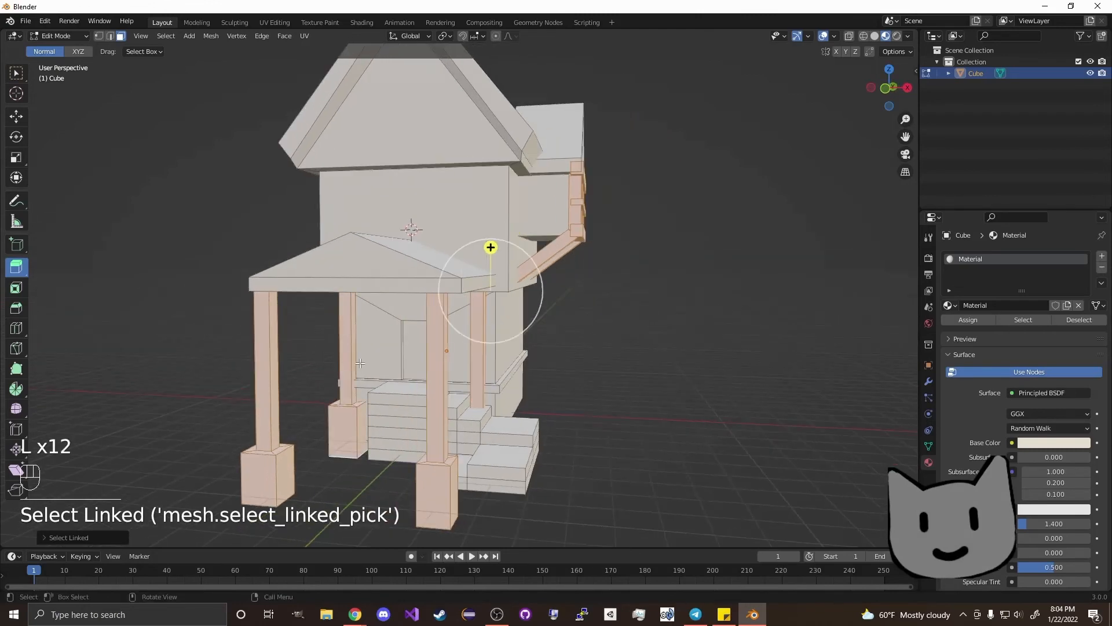
pyautogui.moveTo(558, 353); pyautogui.dragTo(502, 373, button='middle')
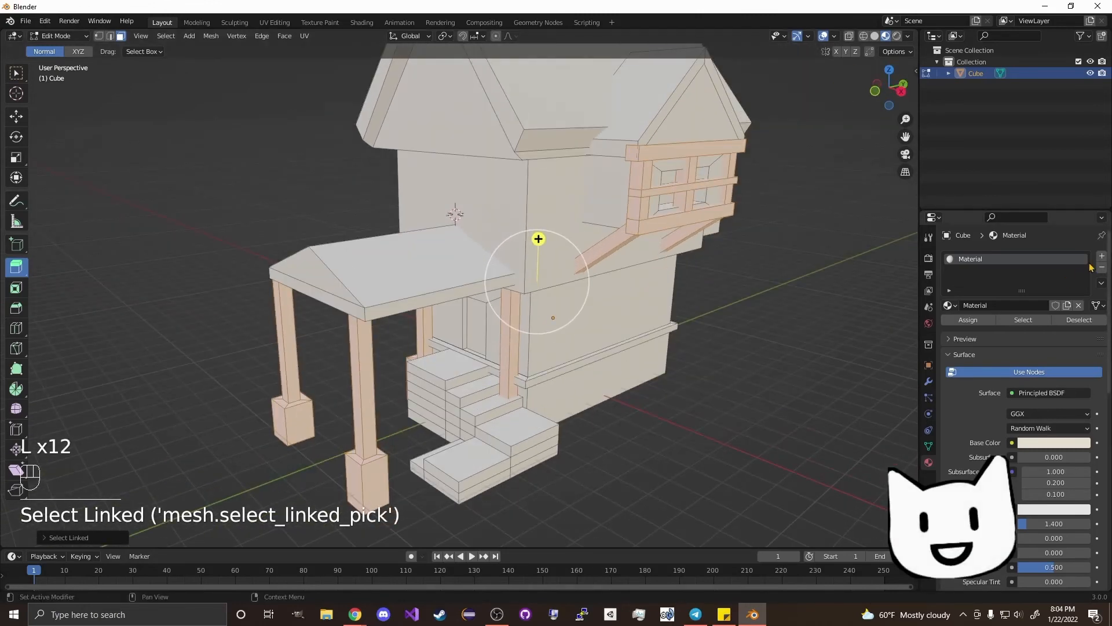
# Step: Add a second material coloured dark red-brown, about H 0.022, S 0.925, V 0.107, and assign it to the selected beams and posts
pyautogui.click(1101, 256)
pyautogui.click(1031, 329)
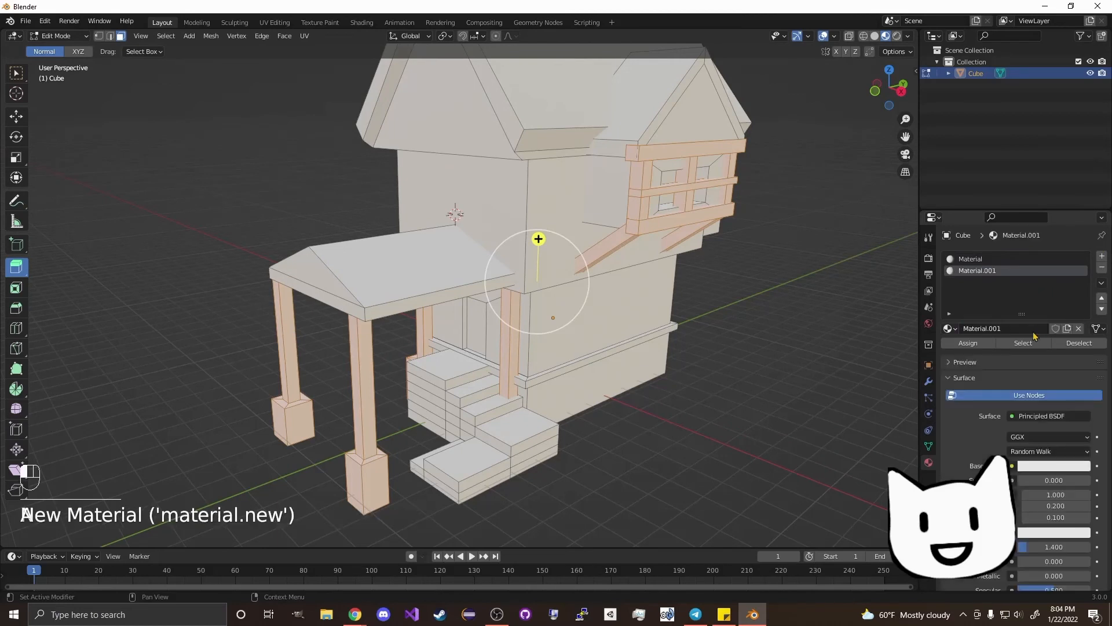
pyautogui.click(1068, 467)
pyautogui.moveTo(1042, 371); pyautogui.dragTo(1016, 373)
pyautogui.click(1081, 356)
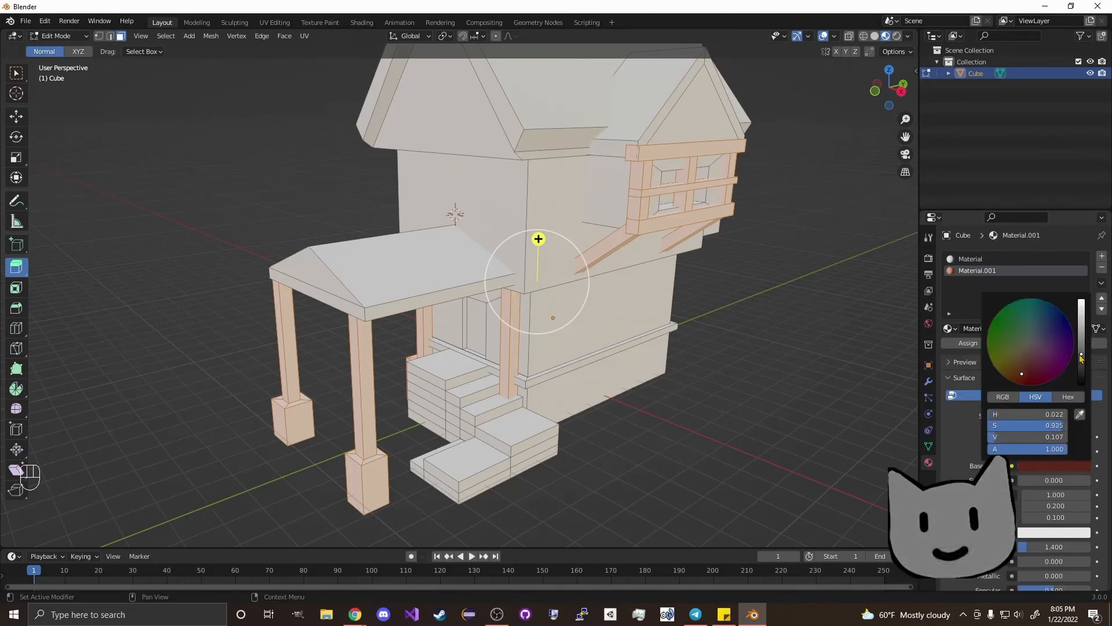
pyautogui.click(969, 343)
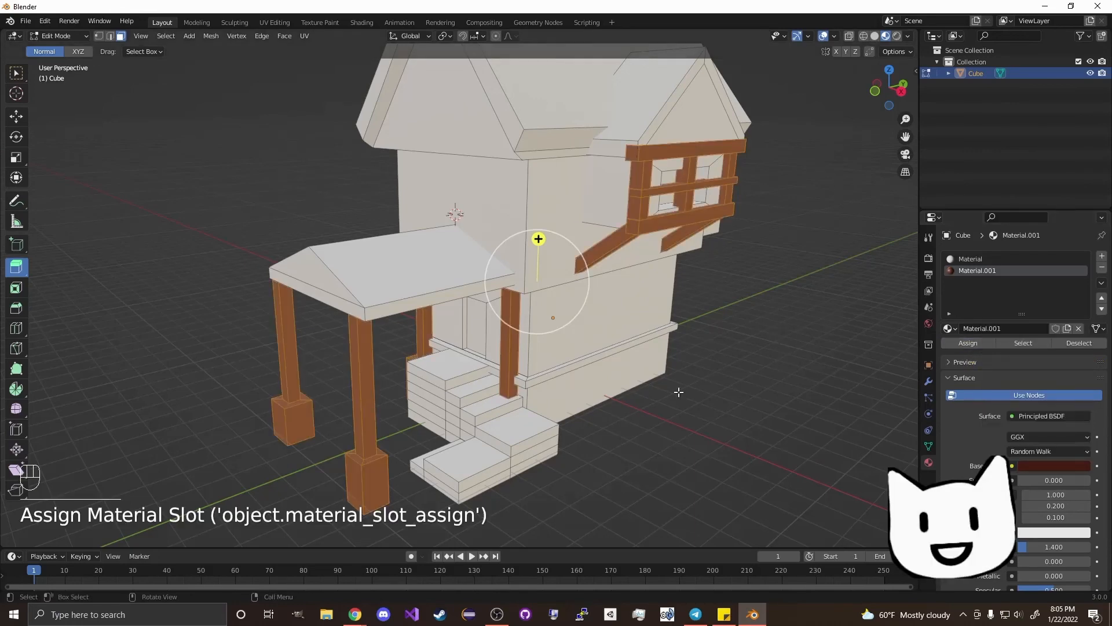
pyautogui.click(719, 374)
pyautogui.moveTo(719, 375); pyautogui.dragTo(605, 402, button='middle')
pyautogui.press('l')
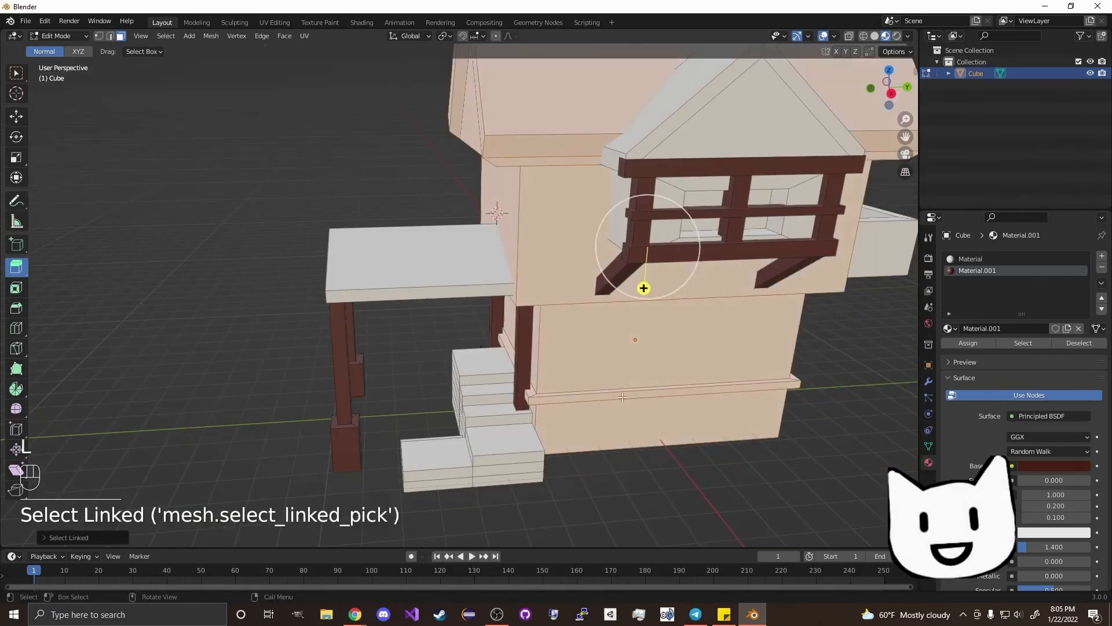
pyautogui.click(403, 210)
pyautogui.press('l')
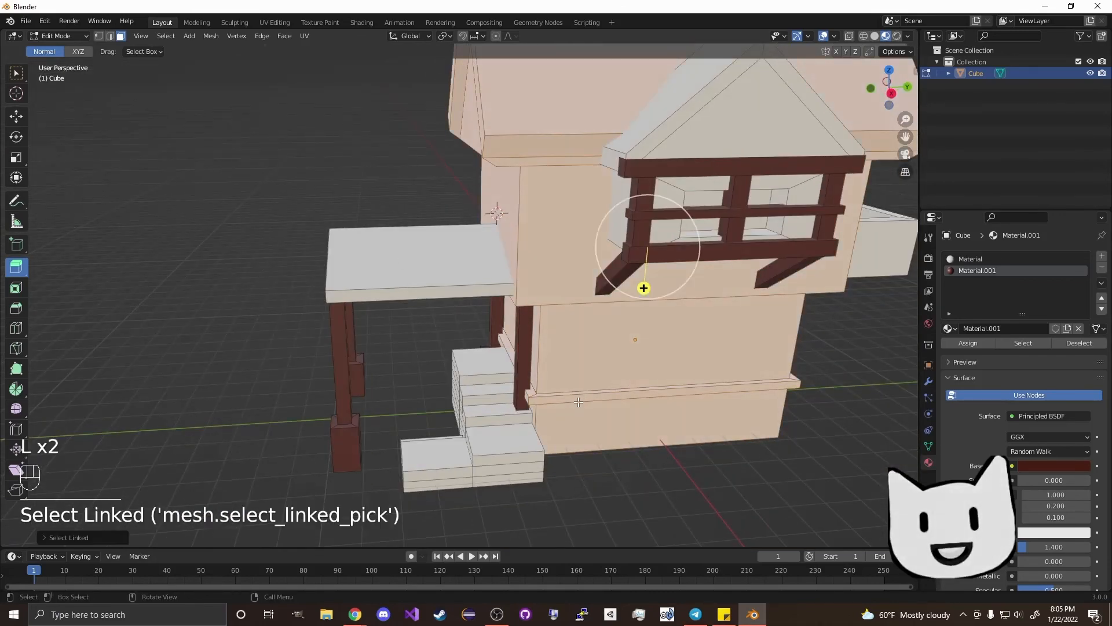
pyautogui.click(359, 186)
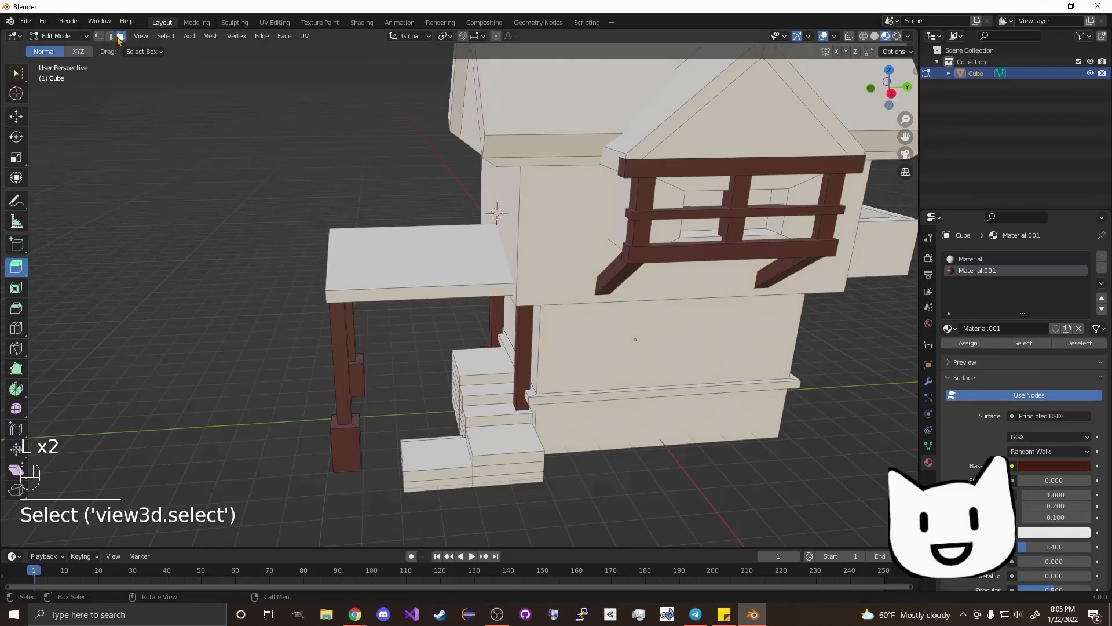
# Step: Select the faces of the horizontal trim band around the house's lower wall, including its back and far side
pyautogui.keyDown('shift'); pyautogui.moveTo(658, 439); pyautogui.dragTo(499, 375, button='middle'); pyautogui.keyUp('shift')
pyautogui.scroll(5, 497, 371)
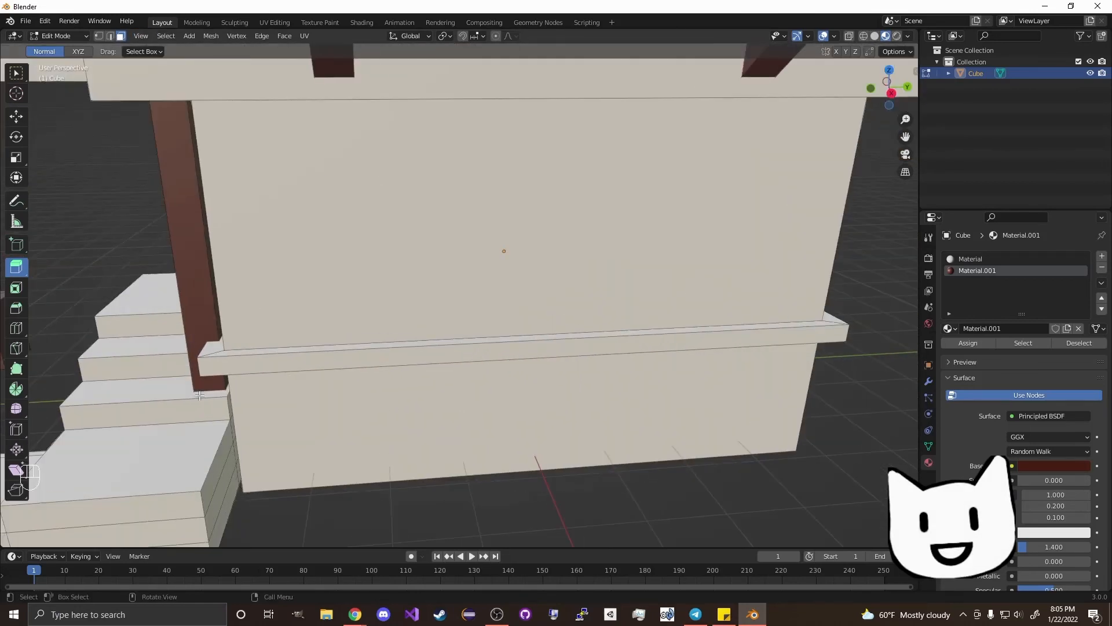
pyautogui.keyDown('shift'); pyautogui.moveTo(199, 396); pyautogui.dragTo(371, 385, button='middle'); pyautogui.keyUp('shift')
pyautogui.click(325, 343)
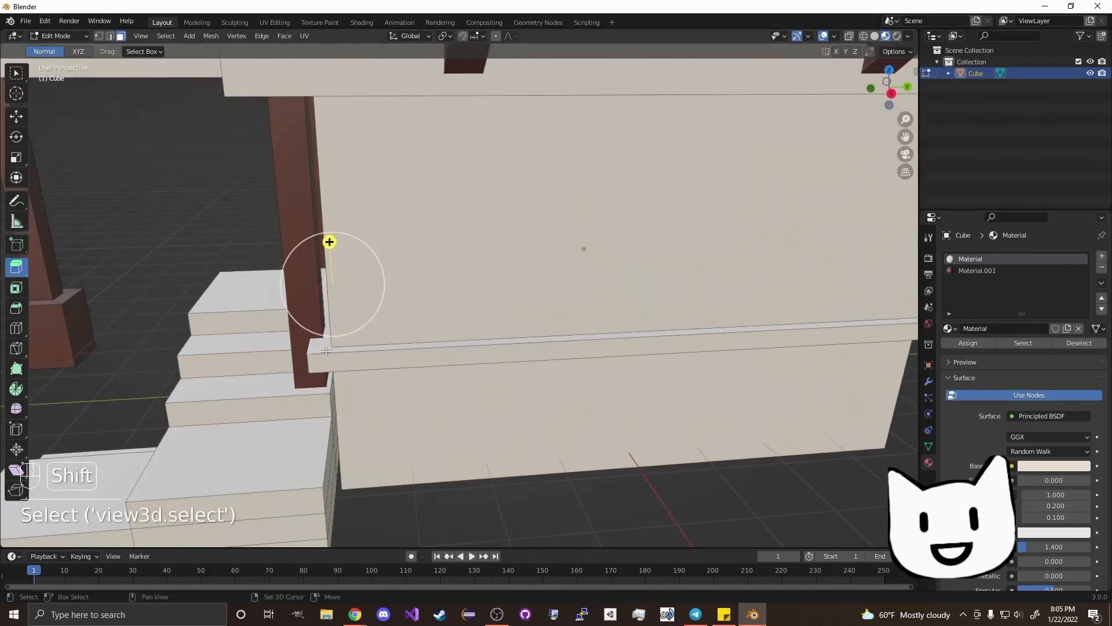
pyautogui.keyDown('shift'); pyautogui.click(325, 351); pyautogui.keyUp('shift')
pyautogui.moveTo(326, 350); pyautogui.dragTo(440, 320, button='middle')
pyautogui.keyDown('shift'); pyautogui.click(431, 354); pyautogui.keyUp('shift')
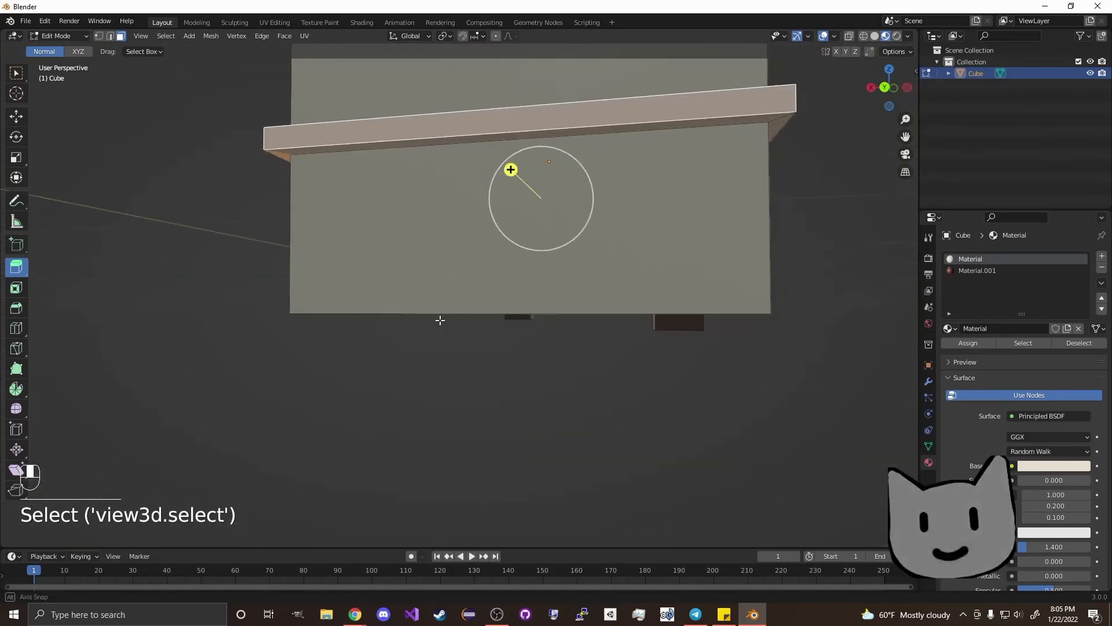
pyautogui.moveTo(315, 149); pyautogui.dragTo(617, 329, button='middle')
pyautogui.keyDown('shift'); pyautogui.click(592, 337); pyautogui.keyUp('shift')
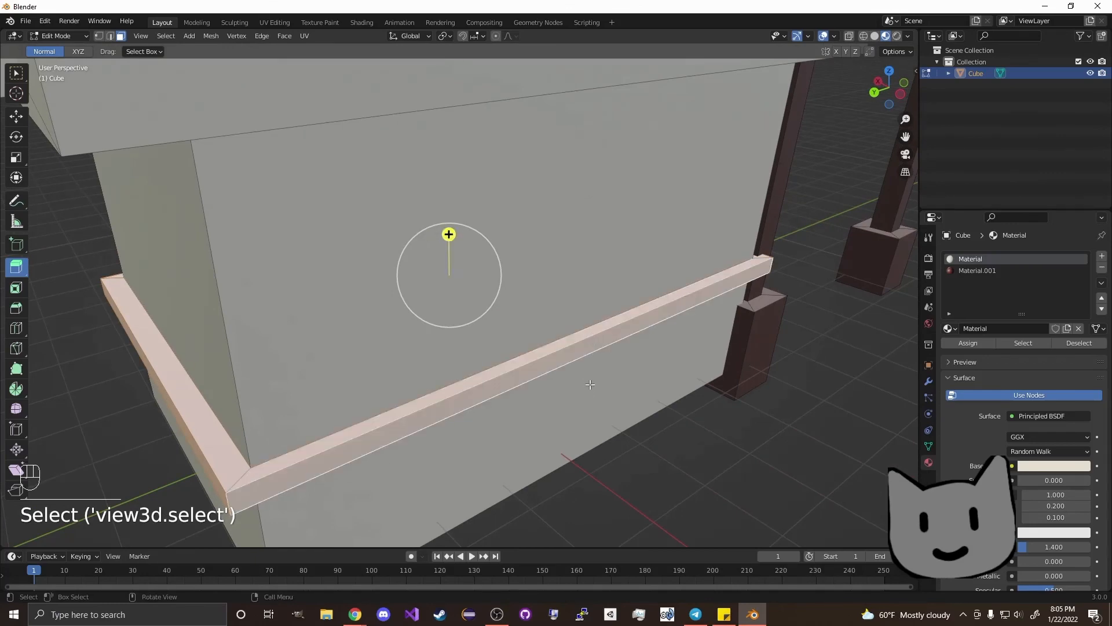
# Step: Assign the dark red-brown Material.001 to the selected trim band and clear the selection
pyautogui.moveTo(588, 384); pyautogui.dragTo(799, 350, button='middle')
pyautogui.click(946, 344)
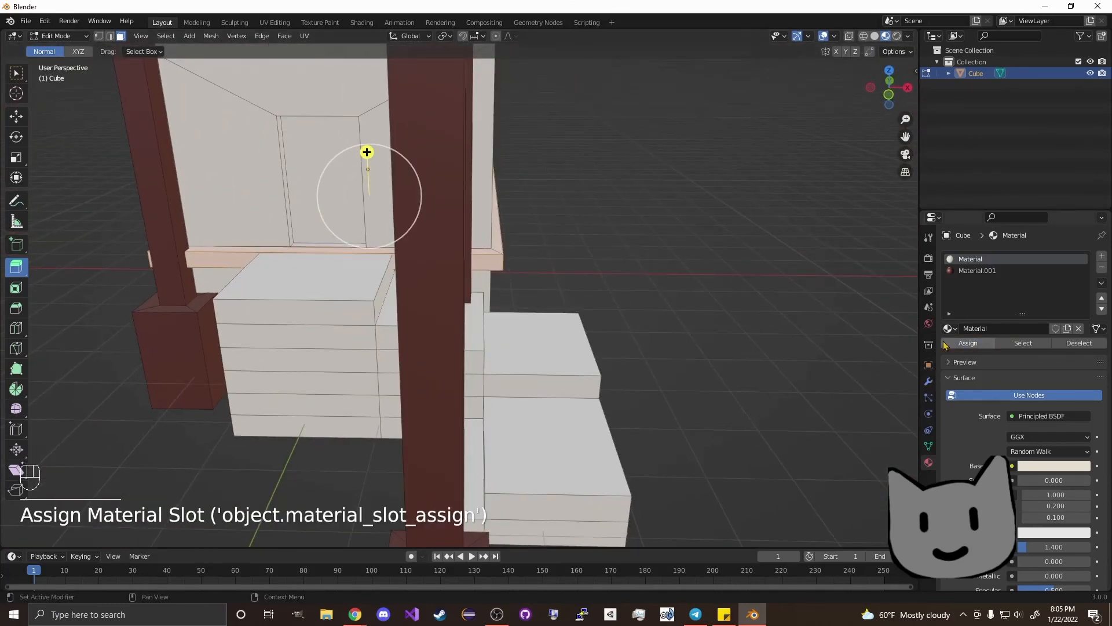
pyautogui.click(989, 271)
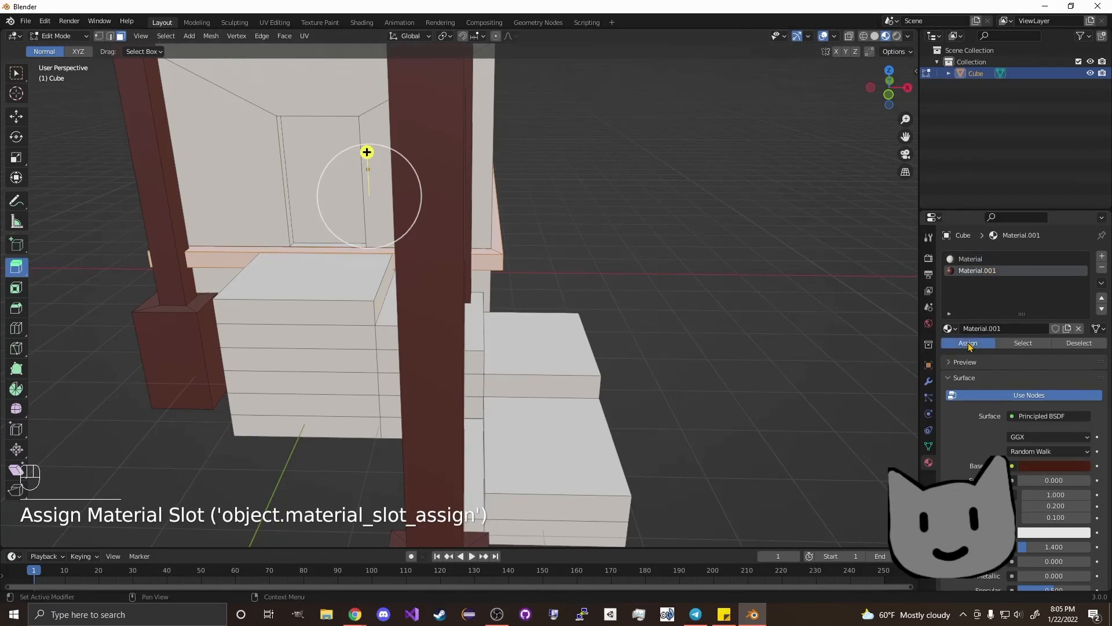
pyautogui.click(762, 303)
# Step: Select the whole entrance canopy roof as linked geometry
pyautogui.moveTo(763, 303); pyautogui.dragTo(690, 298, button='middle')
pyautogui.scroll(-1, 652, 296)
pyautogui.keyDown('shift'); pyautogui.moveTo(609, 291); pyautogui.dragTo(655, 369, button='middle'); pyautogui.keyUp('shift')
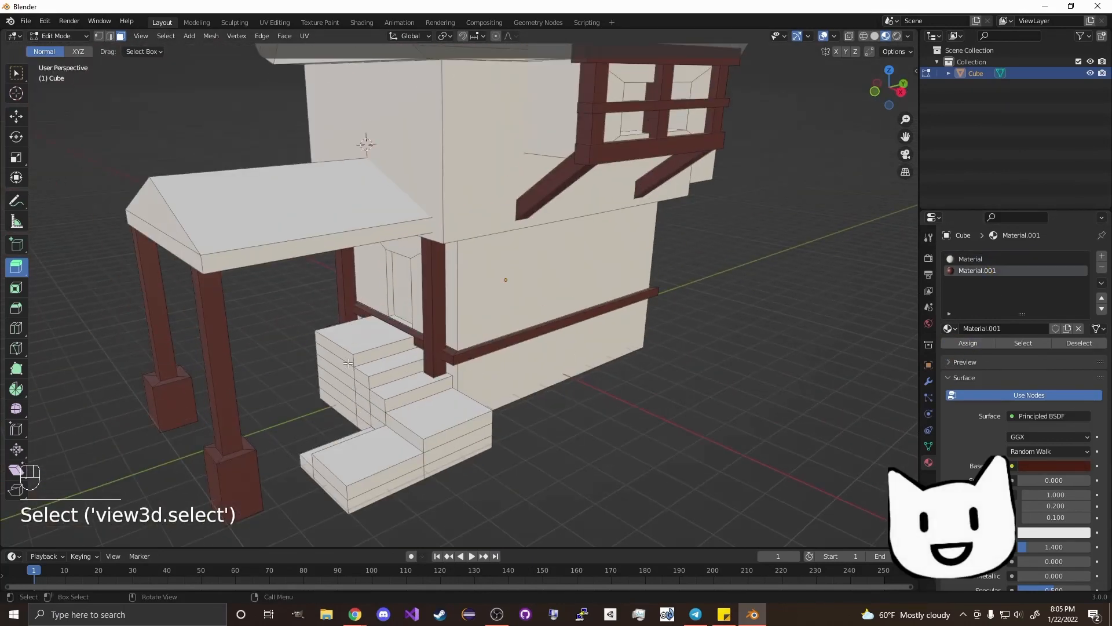
pyautogui.press('l')
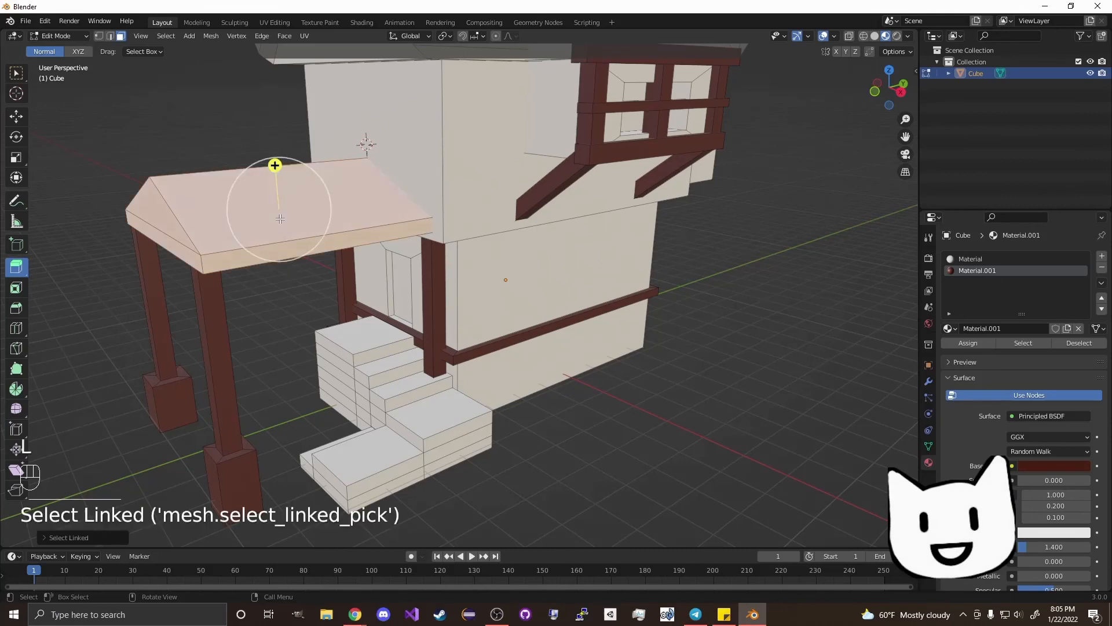
pyautogui.scroll(2, 275, 165)
pyautogui.moveTo(315, 241); pyautogui.dragTo(363, 471, button='middle')
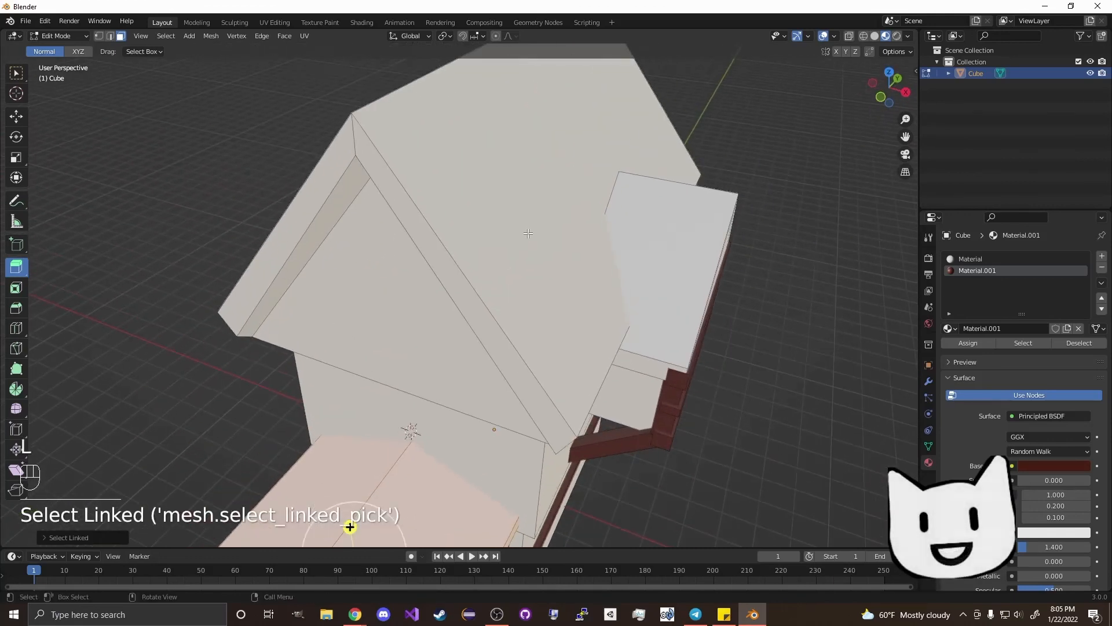
pyautogui.press('l')
pyautogui.hotkey('ctrl', 'z')
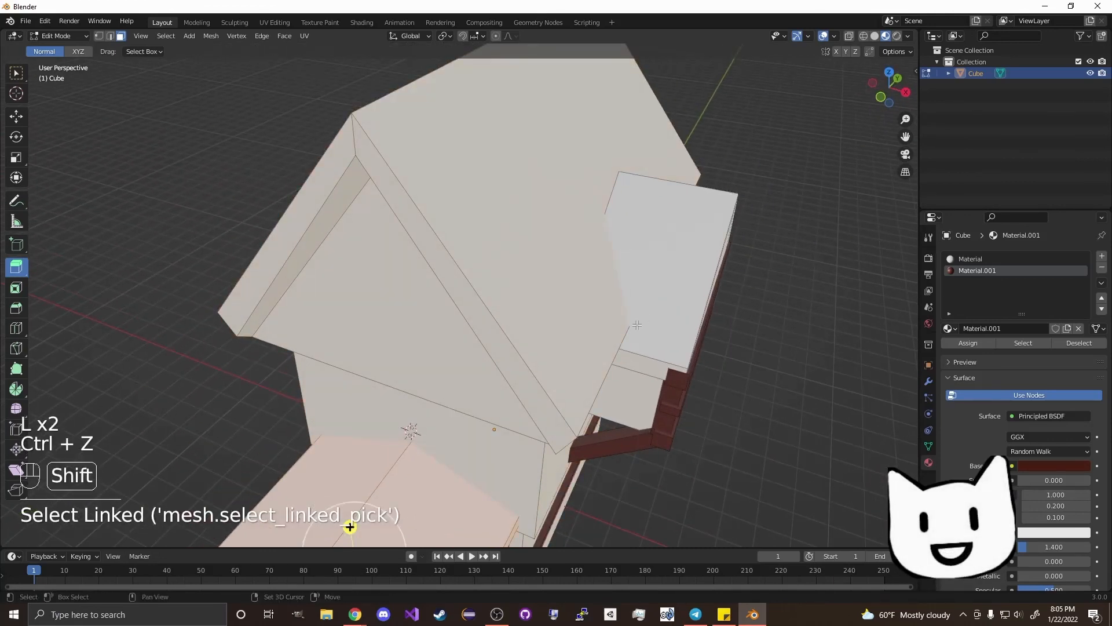
pyautogui.moveTo(350, 527); pyautogui.dragTo(227, 417, button='middle')
pyautogui.press('l')
pyautogui.hotkey('ctrl', 'z')
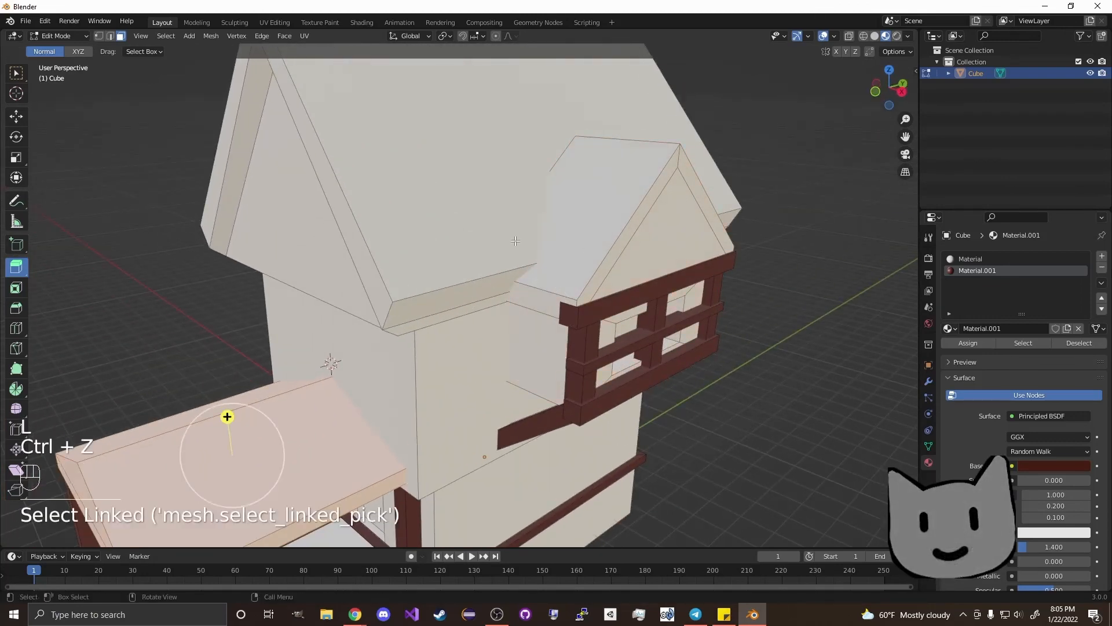
# Step: Add the main roof's dormer-side slope with its edge faces and the dormer's roof faces to the canopy roof selection
pyautogui.click(379, 268)
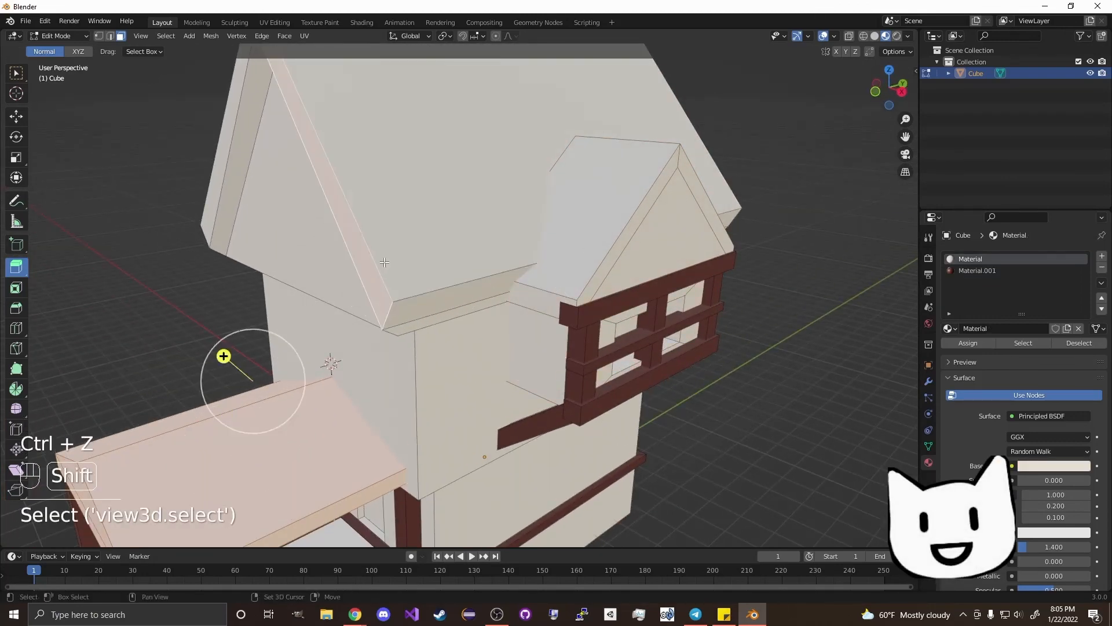
pyautogui.keyDown('shift'); pyautogui.click(384, 262); pyautogui.keyUp('shift')
pyautogui.keyDown('shift'); pyautogui.click(603, 244); pyautogui.keyUp('shift')
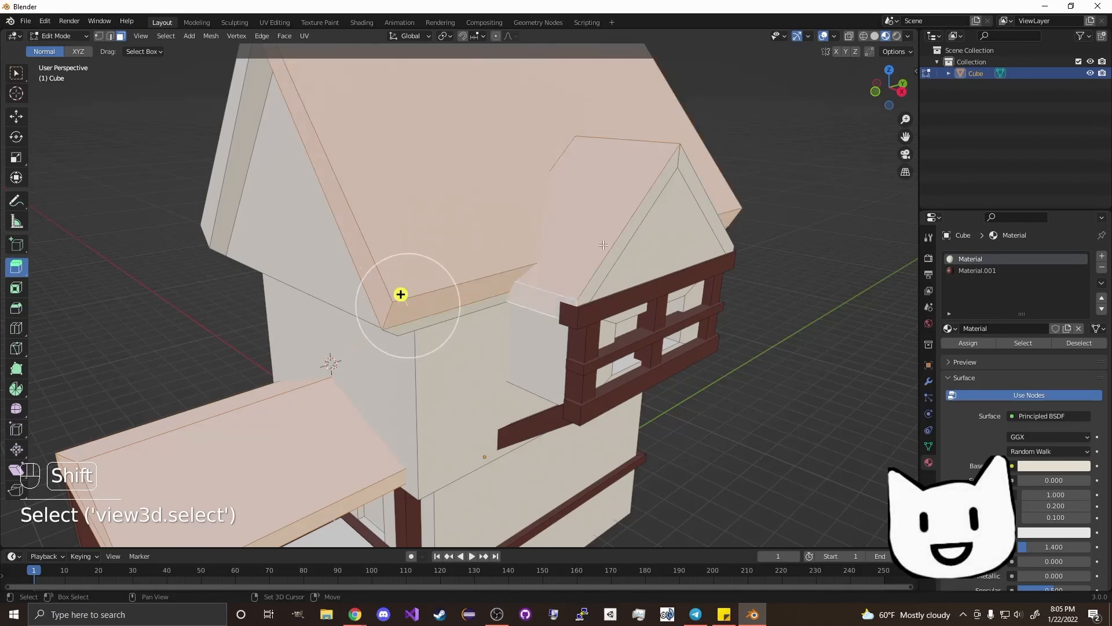
pyautogui.moveTo(603, 244); pyautogui.dragTo(461, 295, button='middle')
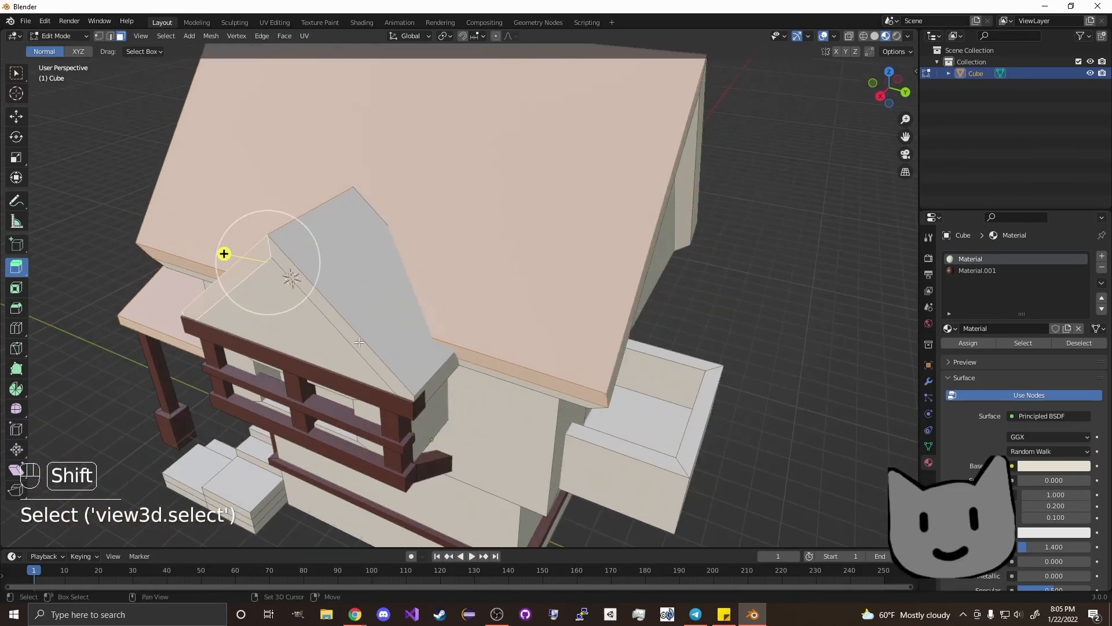
pyautogui.keyDown('shift'); pyautogui.click(440, 371); pyautogui.keyUp('shift')
pyautogui.moveTo(441, 371); pyautogui.dragTo(508, 367, button='middle')
# Step: Extend the selection to the main roof's gable-end edge faces at both ends and its opposite slope with the eave face
pyautogui.keyDown('shift'); pyautogui.click(322, 153); pyautogui.keyUp('shift')
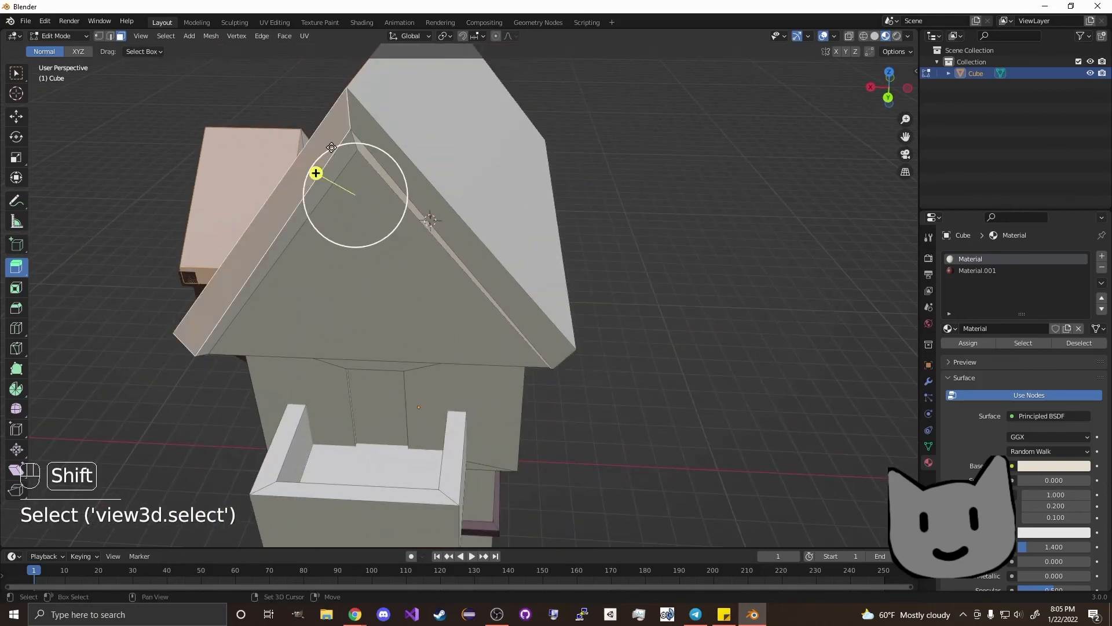
pyautogui.keyDown('shift'); pyautogui.click(371, 130); pyautogui.keyUp('shift')
pyautogui.keyDown('shift'); pyautogui.click(406, 128); pyautogui.keyUp('shift')
pyautogui.moveTo(665, 241); pyautogui.dragTo(518, 211, button='middle')
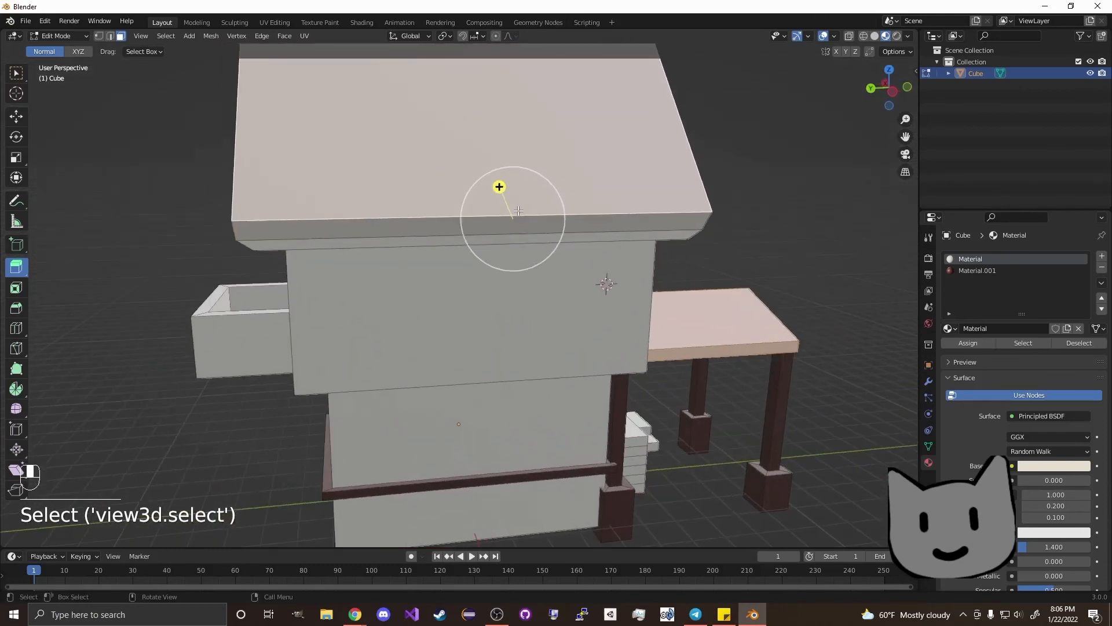
pyautogui.keyDown('shift'); pyautogui.click(471, 225); pyautogui.keyUp('shift')
pyautogui.moveTo(732, 253); pyautogui.dragTo(582, 269, button='middle')
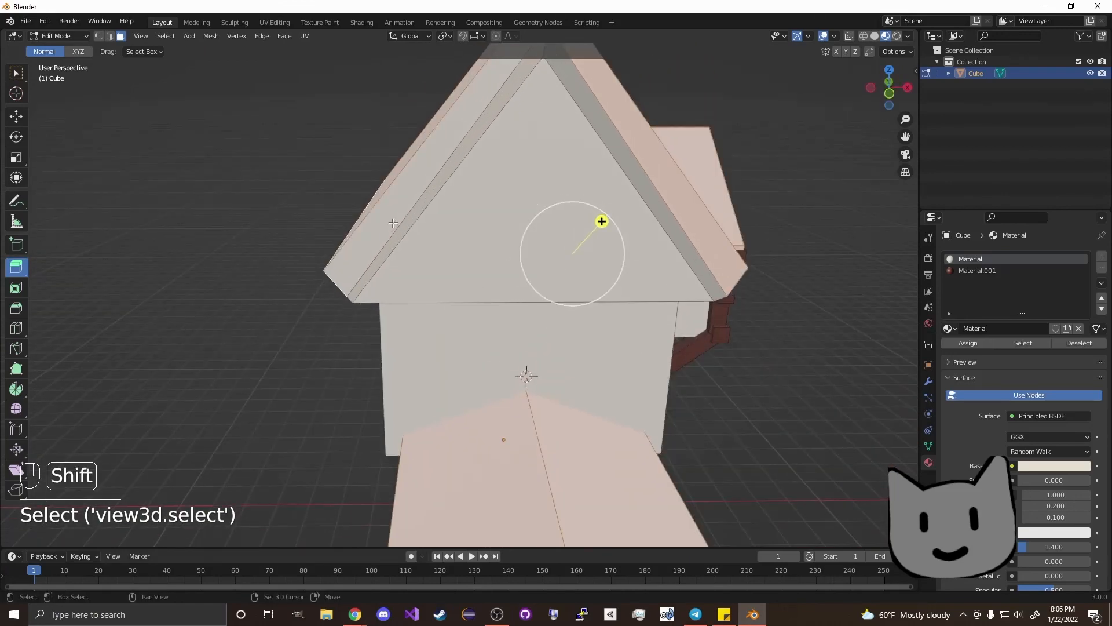
pyautogui.scroll(-3, 393, 221)
pyautogui.keyDown('shift'); pyautogui.moveTo(393, 221); pyautogui.dragTo(389, 189, button='middle'); pyautogui.keyUp('shift')
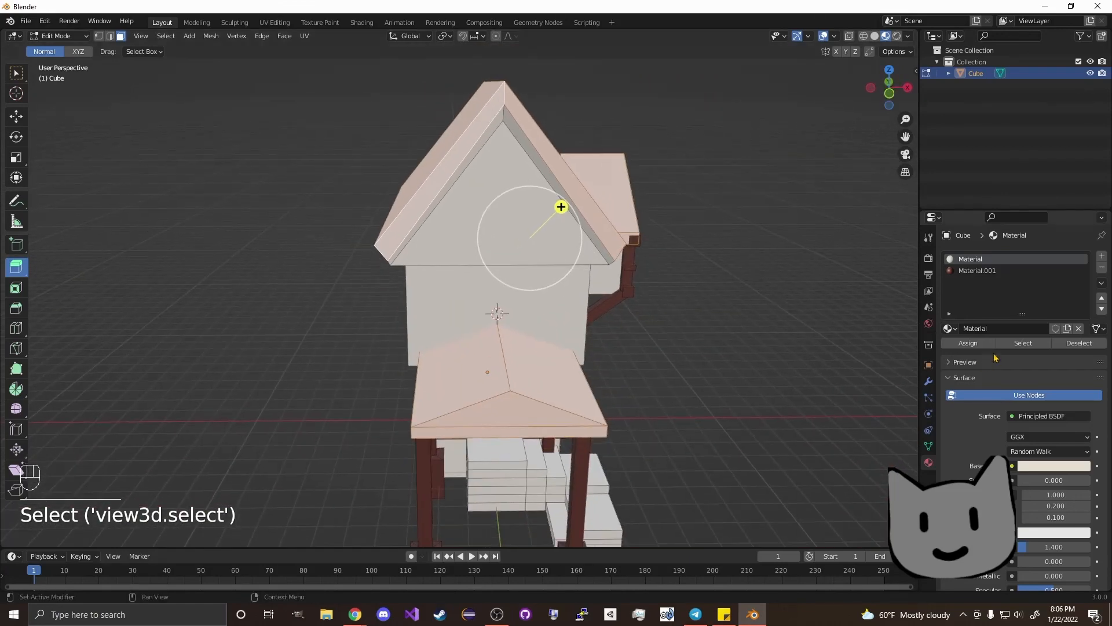
# Step: Add a third material coloured dark red, about H 0.000, S 0.979, V 0.142, assign it to the selected roofs, and clear the selection
pyautogui.click(1102, 256)
pyautogui.click(1014, 328)
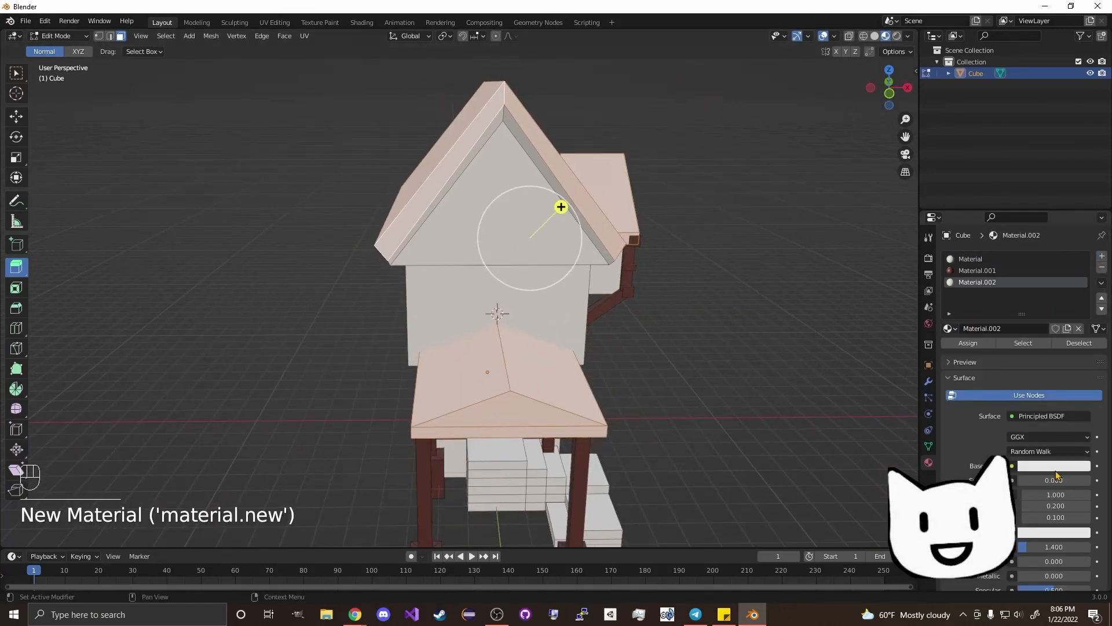
pyautogui.click(1054, 466)
pyautogui.moveTo(1052, 330)
pyautogui.mouseDown()
pyautogui.moveTo(1030, 369)
pyautogui.moveTo(1081, 351)
pyautogui.mouseUp()
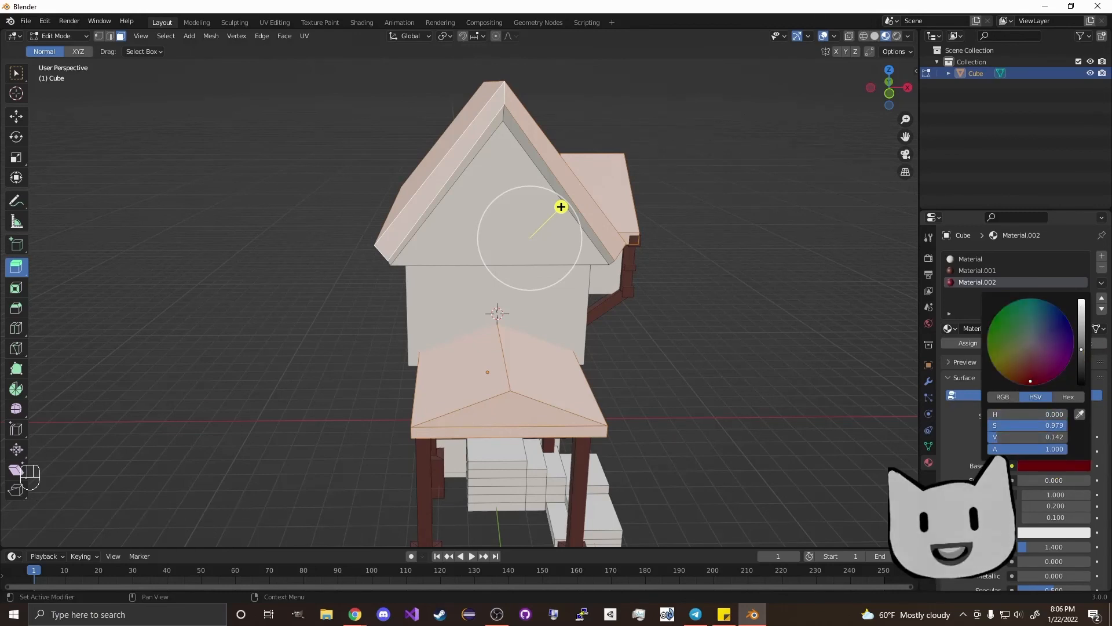
pyautogui.click(968, 343)
pyautogui.click(668, 378)
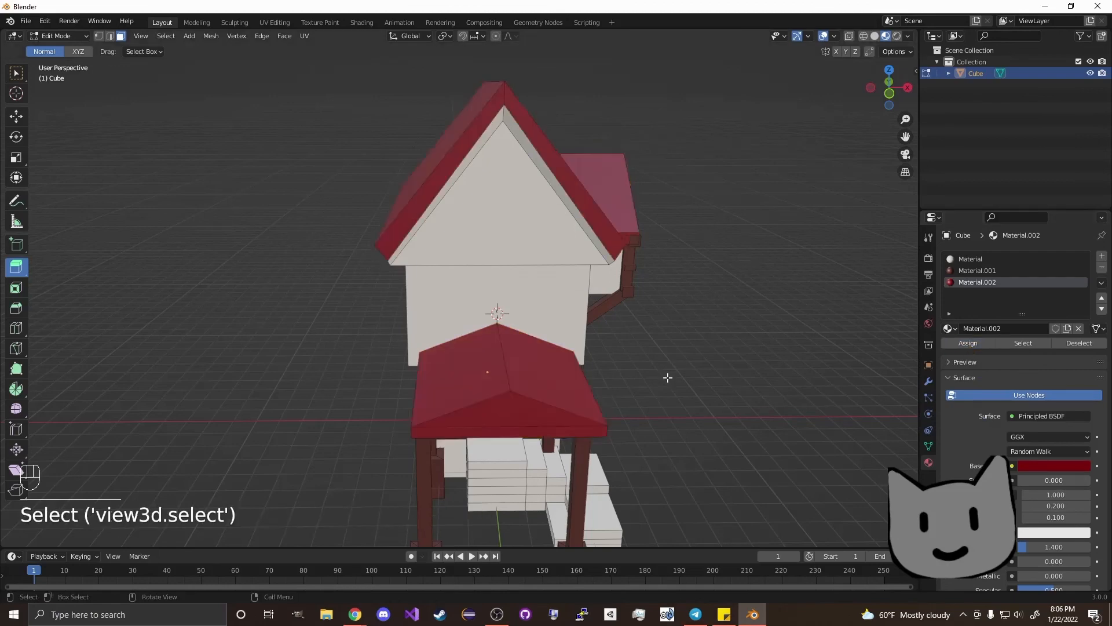
# Step: Select the whole entrance staircase as linked geometry and assign it a new grey material, about S 0.000, V 0.133, then clear the selection
pyautogui.moveTo(690, 379); pyautogui.dragTo(624, 354, button='middle')
pyautogui.keyDown('shift'); pyautogui.moveTo(497, 475); pyautogui.dragTo(534, 399, button='middle'); pyautogui.keyUp('shift')
pyautogui.scroll(1, 534, 398)
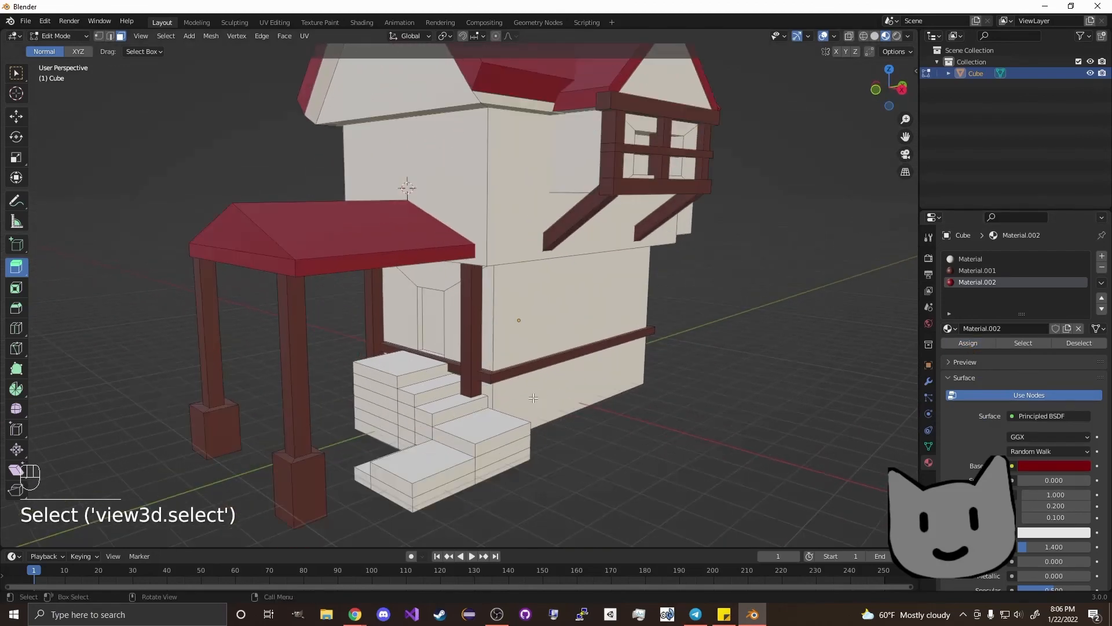
pyautogui.press('l')
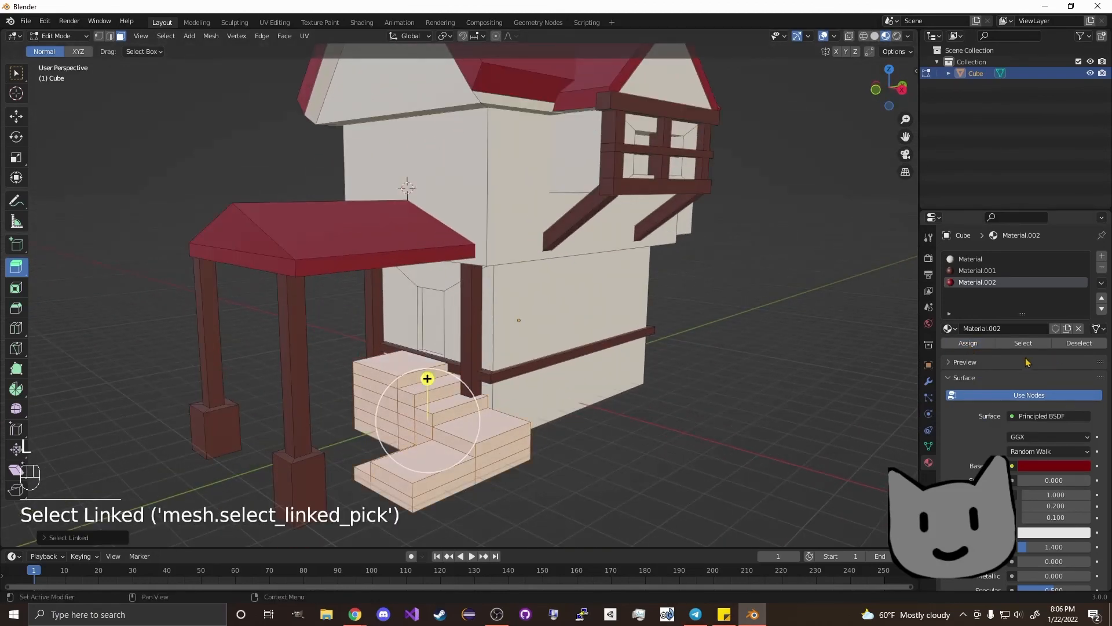
pyautogui.click(1101, 256)
pyautogui.click(1025, 328)
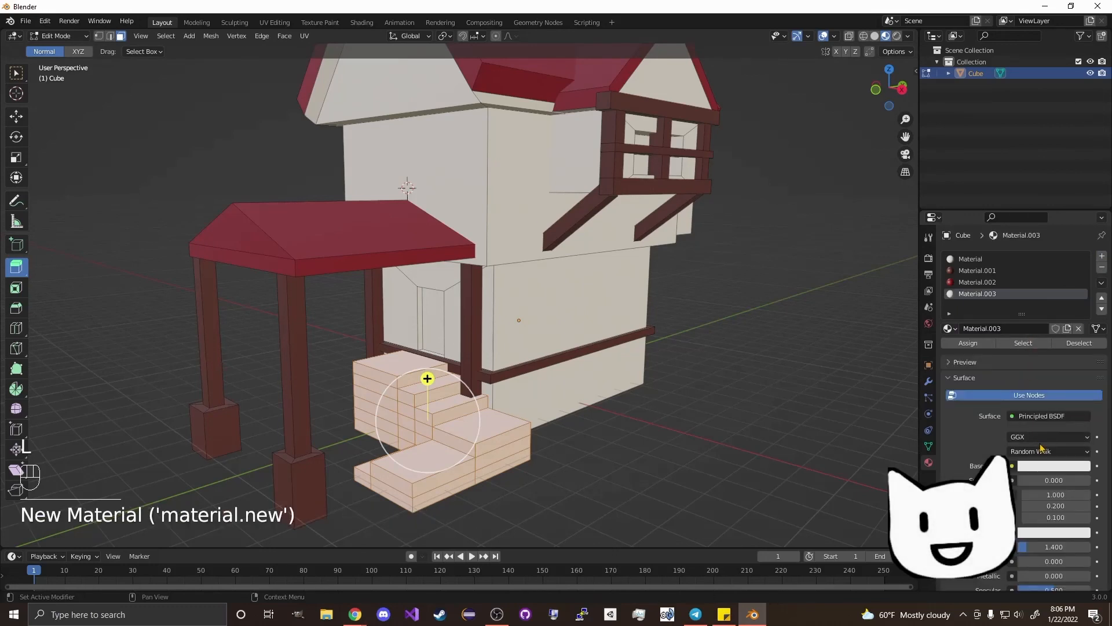
pyautogui.click(1030, 471)
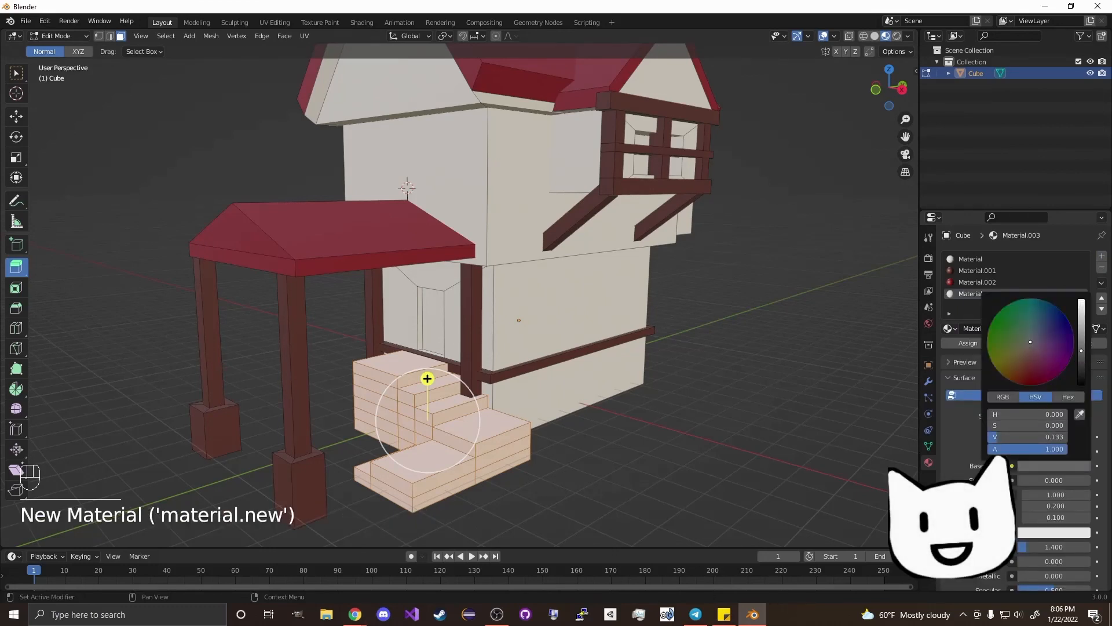
pyautogui.click(1080, 352)
pyautogui.click(966, 343)
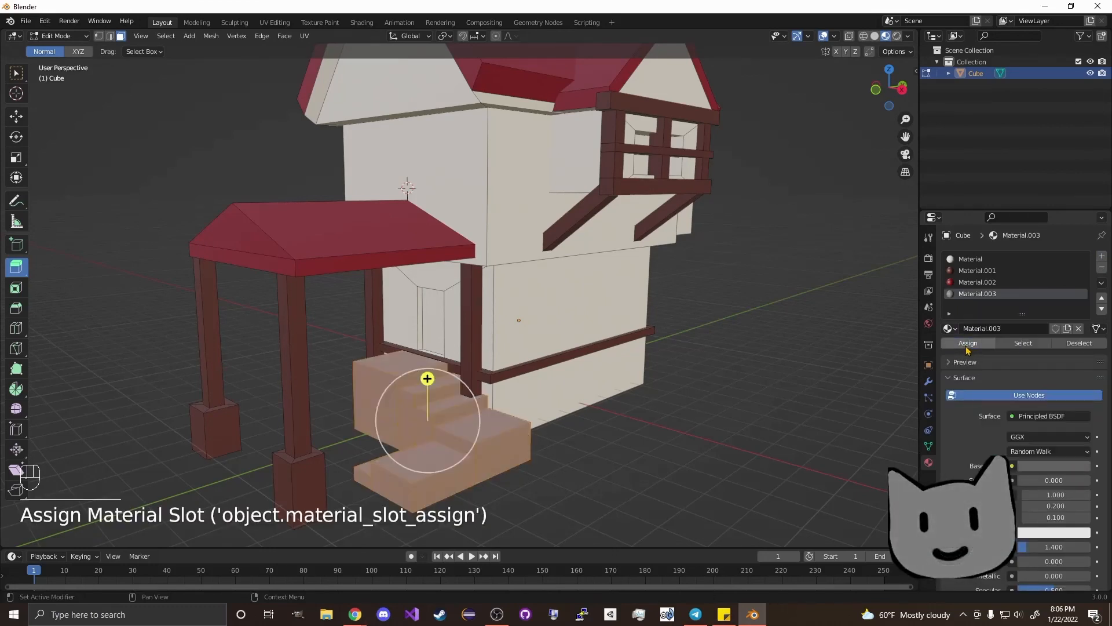
pyautogui.click(728, 402)
# Step: Assign the grey Material.003 to the whole linked balcony on the house's back side and clear the selection
pyautogui.moveTo(741, 381); pyautogui.dragTo(553, 289, button='middle')
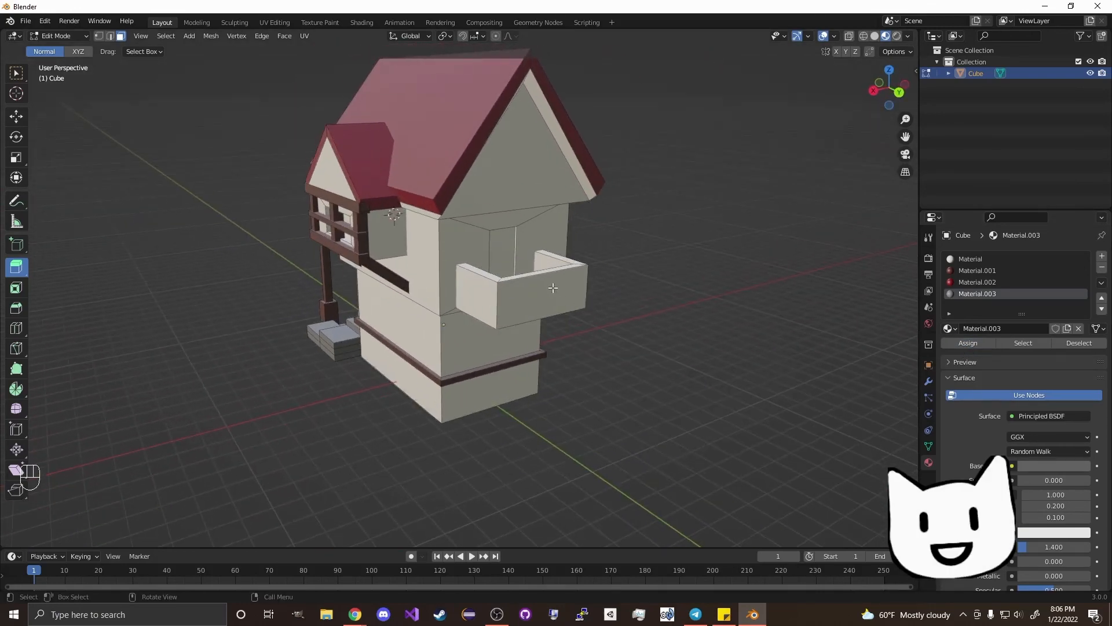
pyautogui.press('l')
pyautogui.click(968, 342)
pyautogui.click(633, 384)
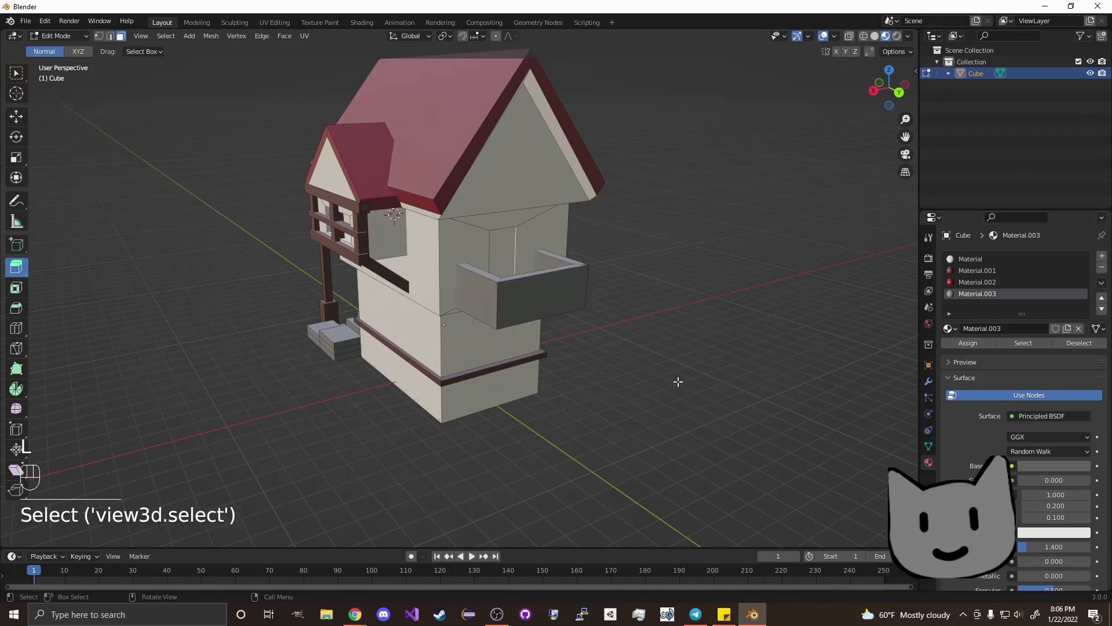
pyautogui.moveTo(678, 382); pyautogui.dragTo(622, 394, button='middle')
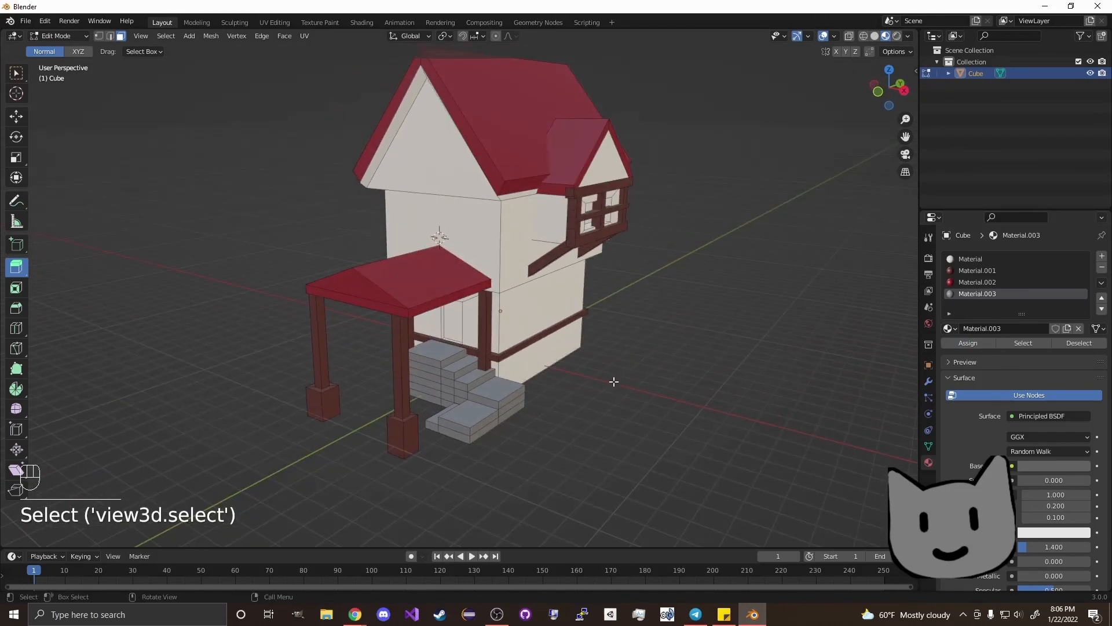